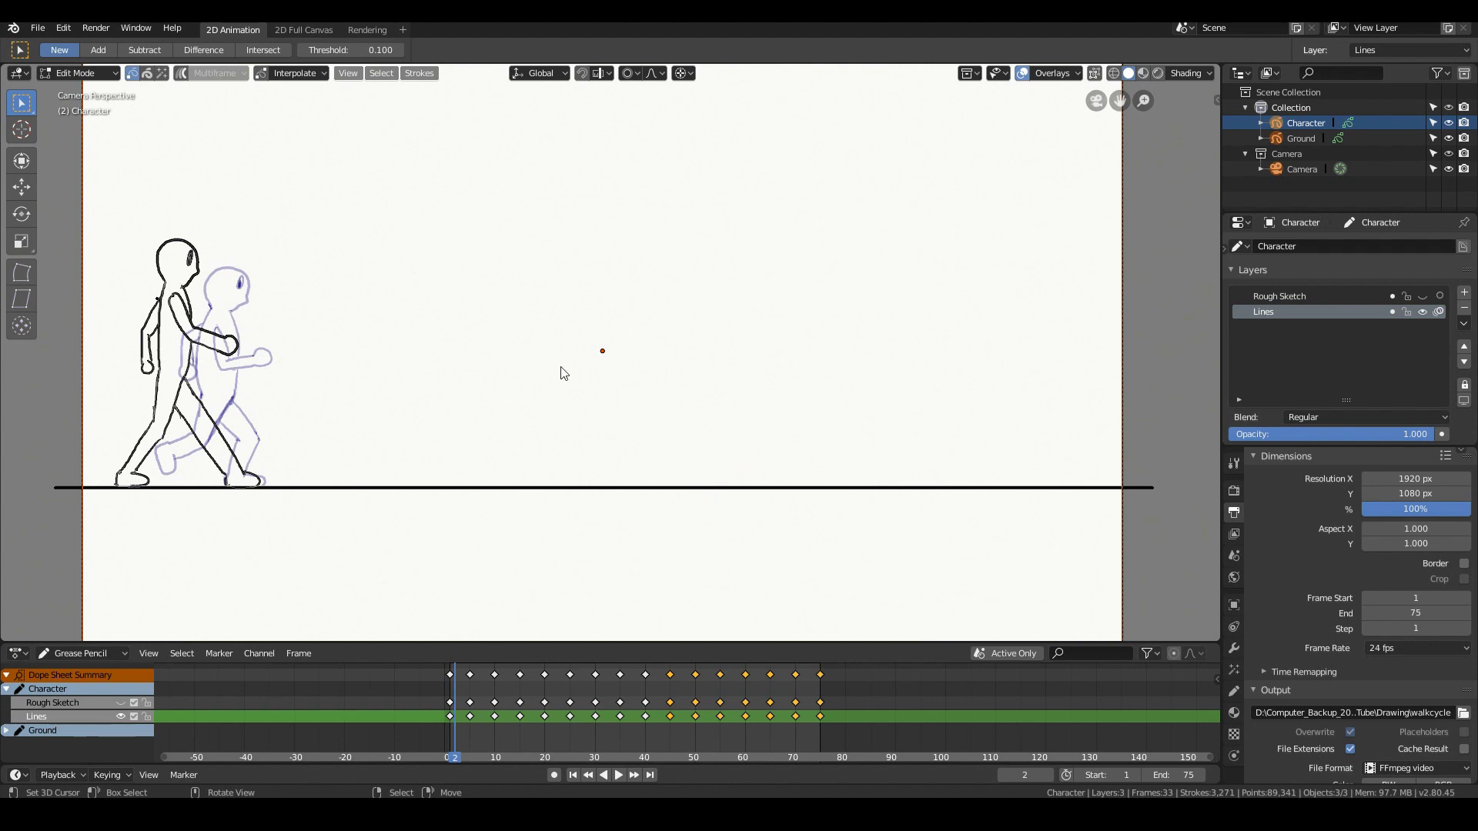
scroll(586, 350, "up", 1)
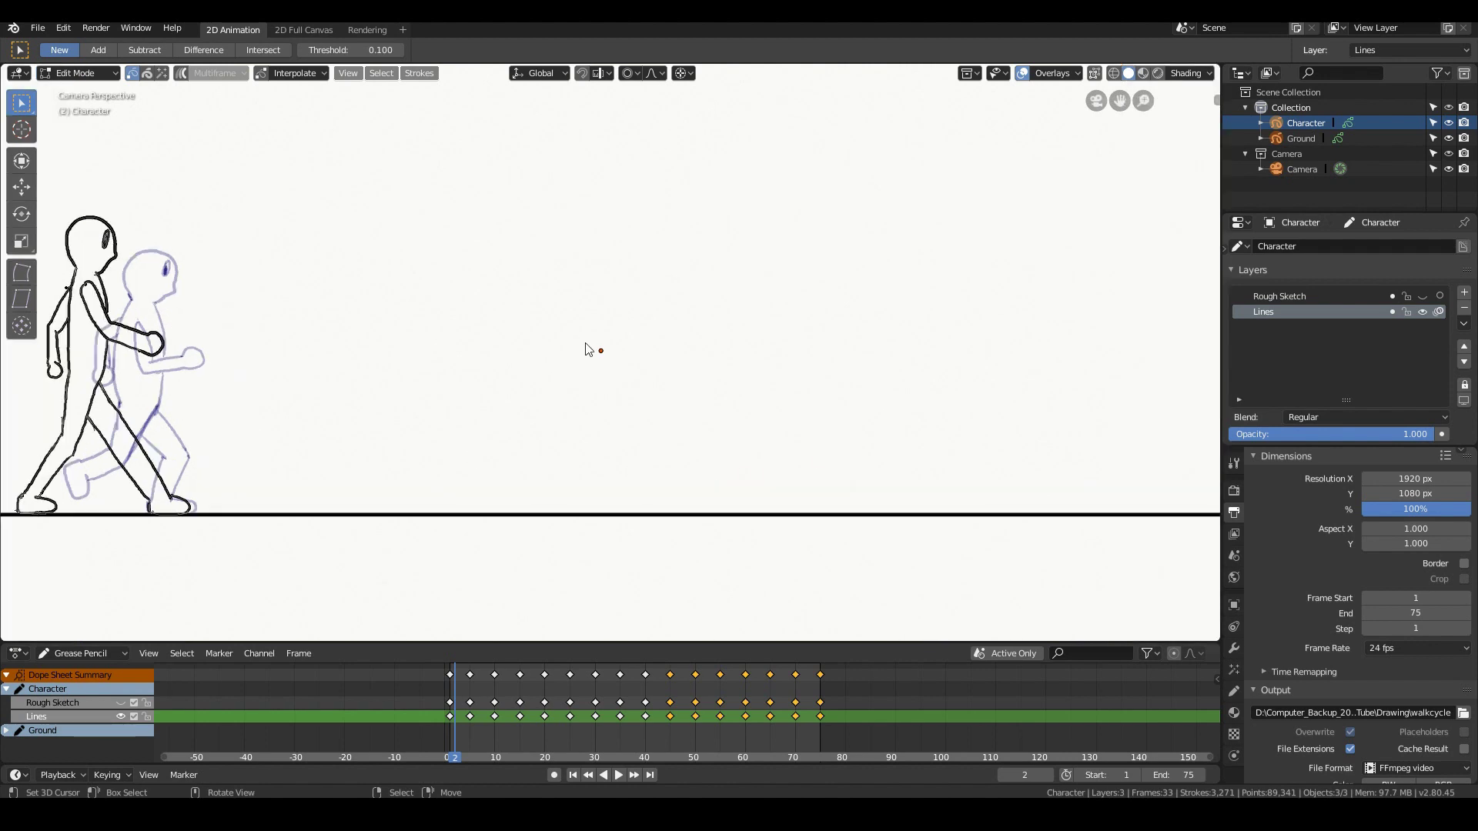
scroll(587, 350, "down", 1)
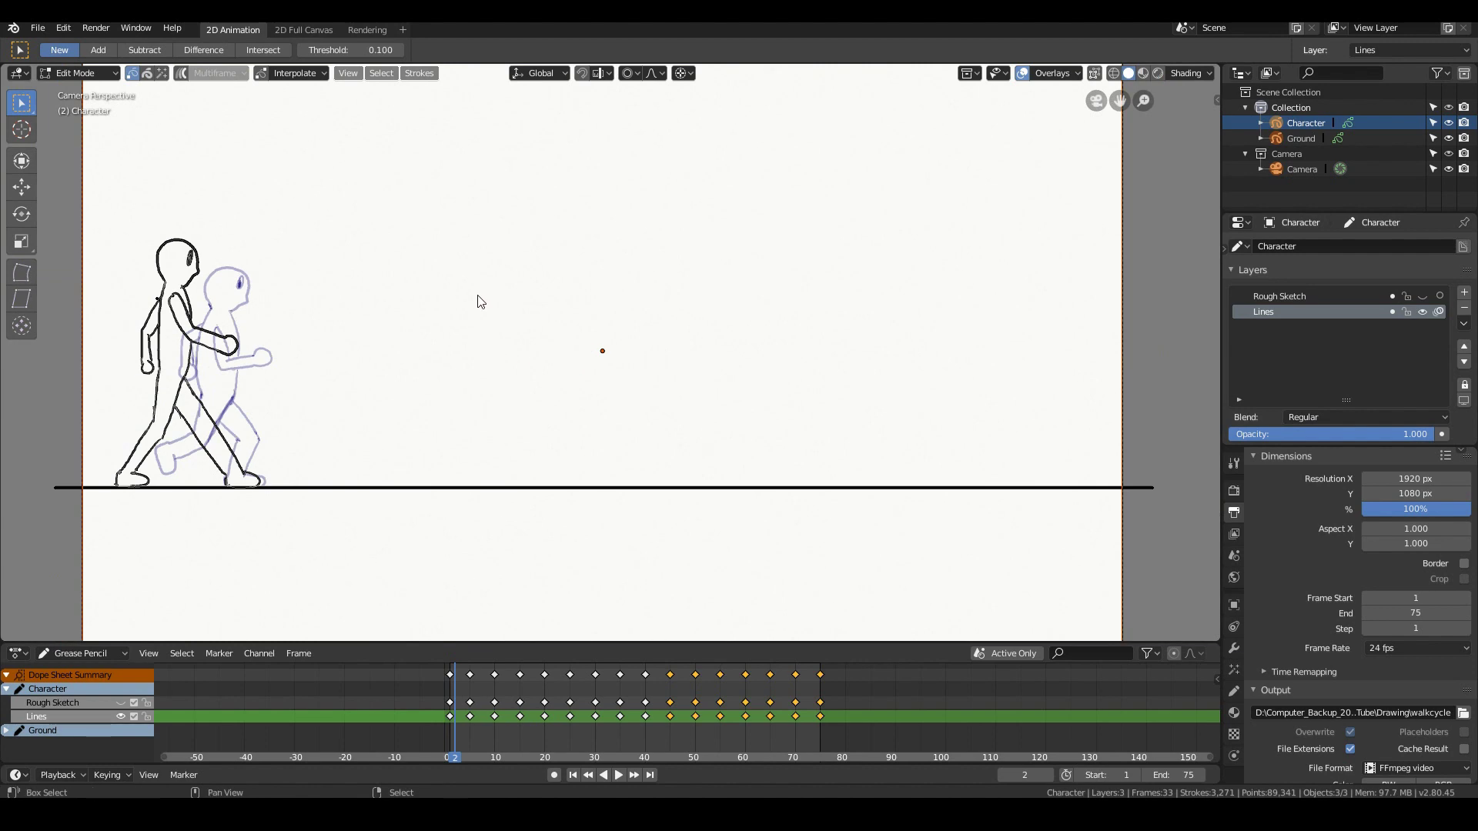
middle_click_drag(512, 235, 548, 283, "shift")
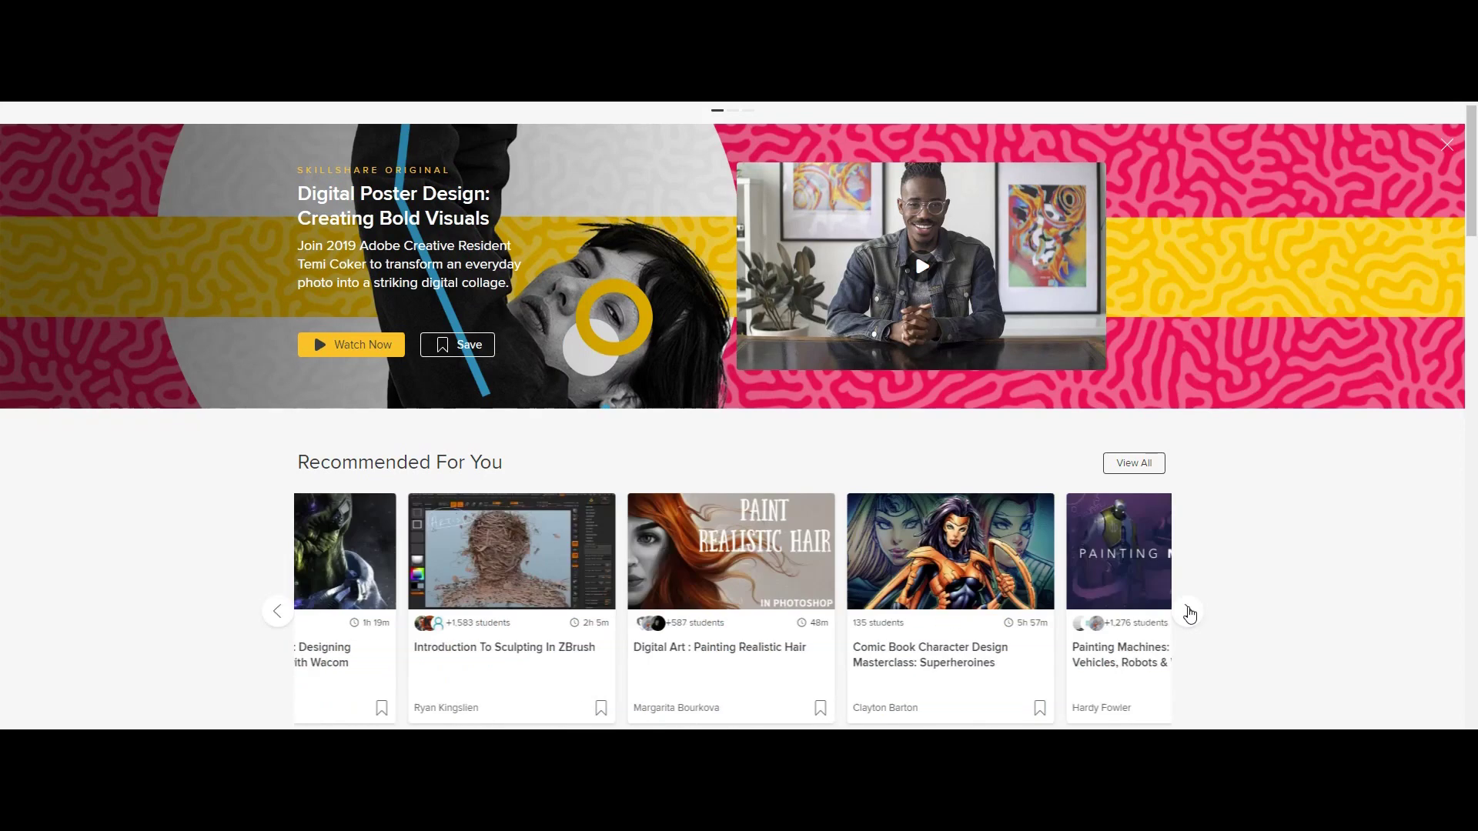
- Switch to Skillshare and look through the recommended classes and the teacher's list of classes, expanding it to show more
left_click(1191, 613)
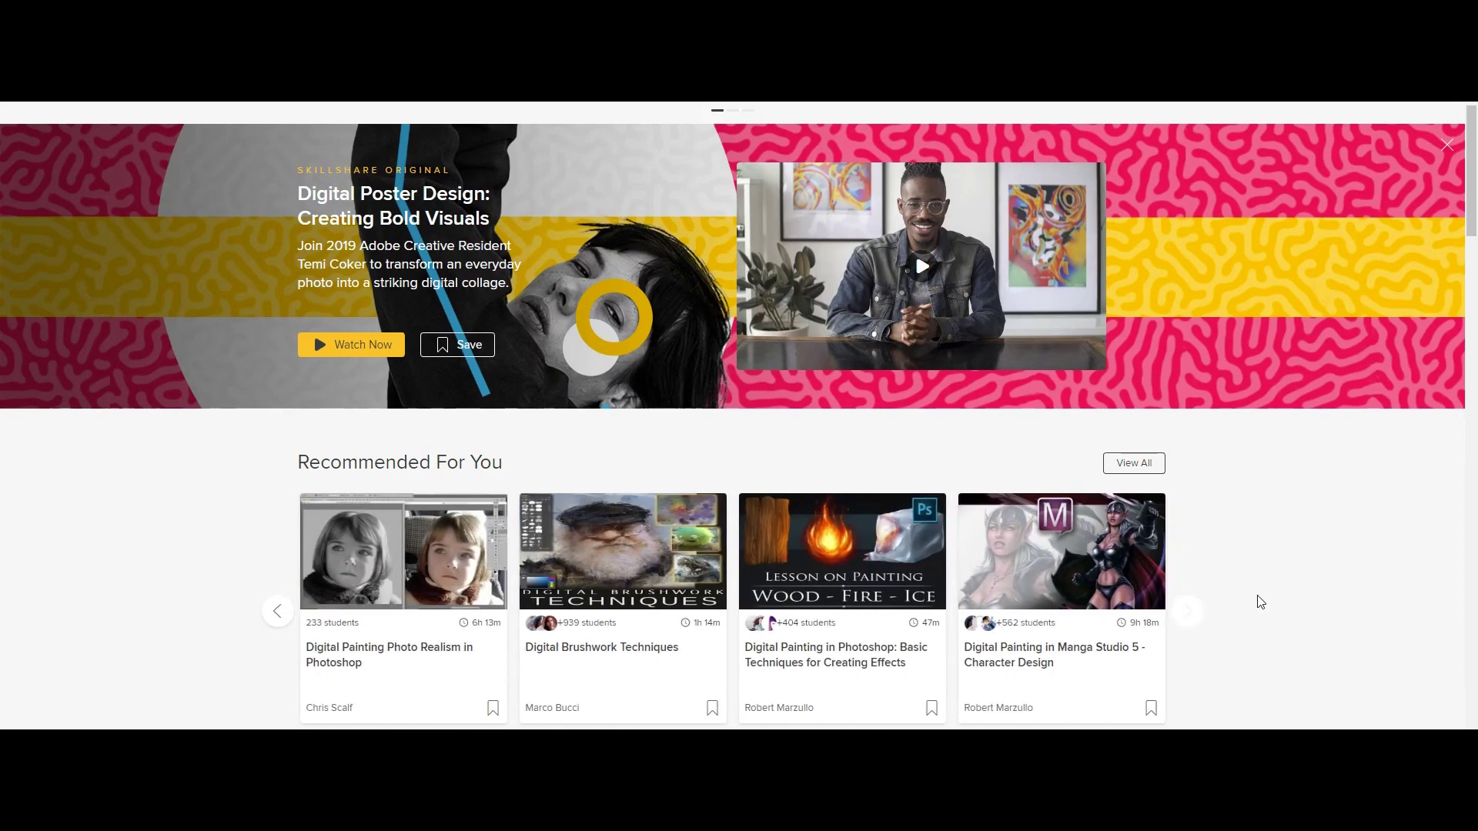
scroll(1261, 602, "down", 5)
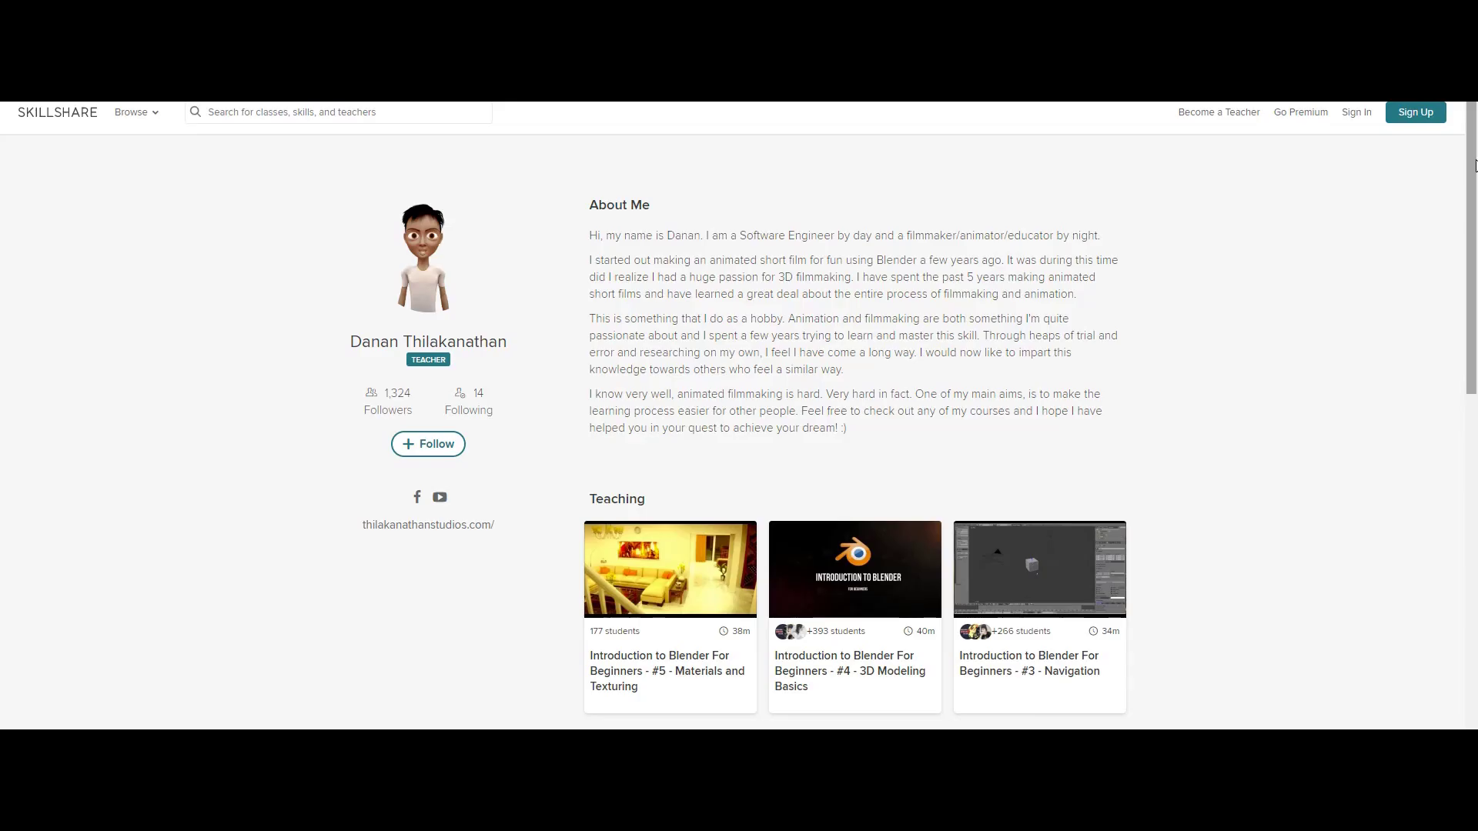
scroll(1473, 165, "down", 3)
scroll(854, 416, "down", 3)
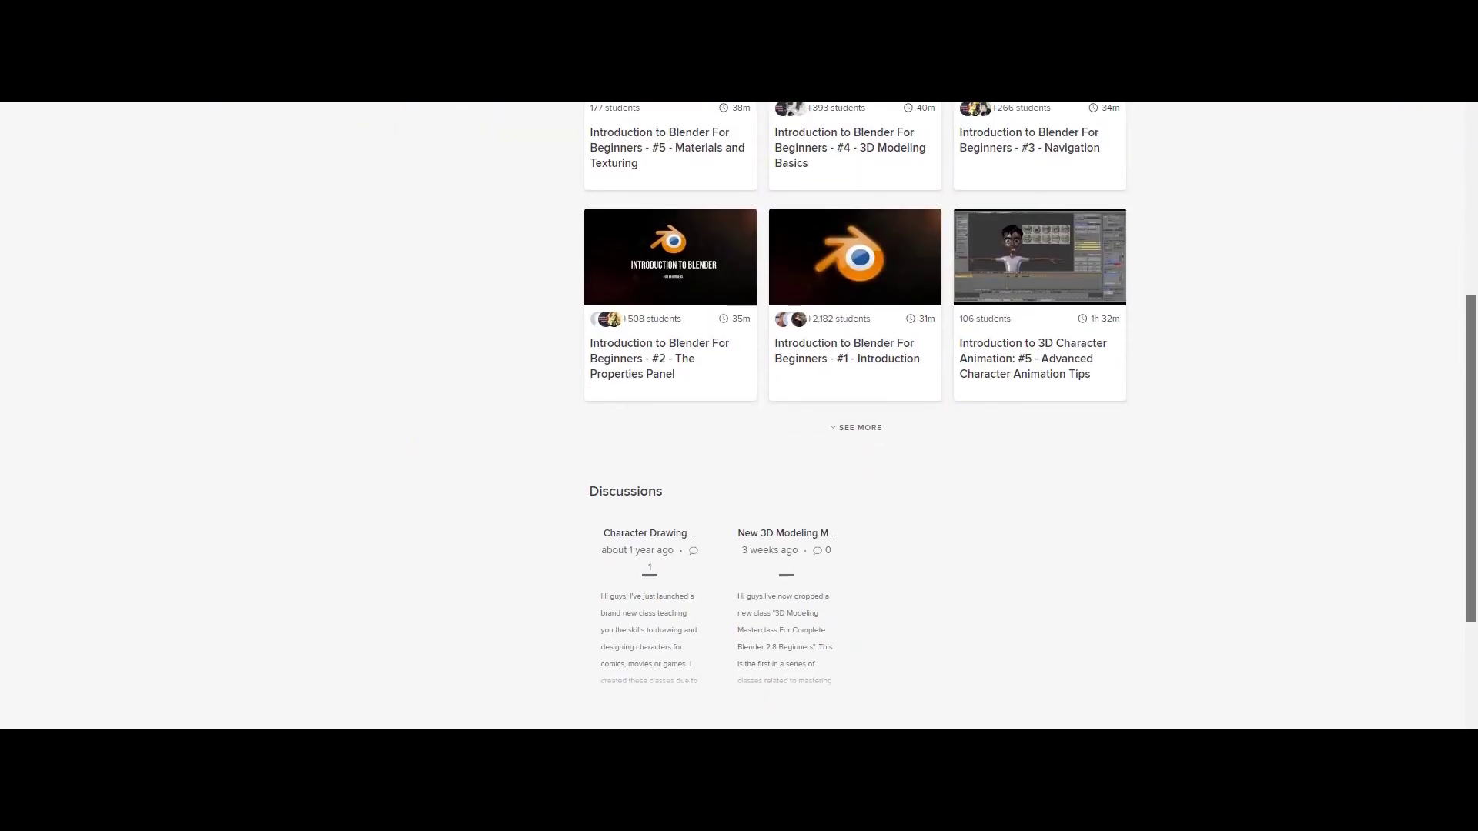
left_click(873, 428)
scroll(898, 489, "down", 6)
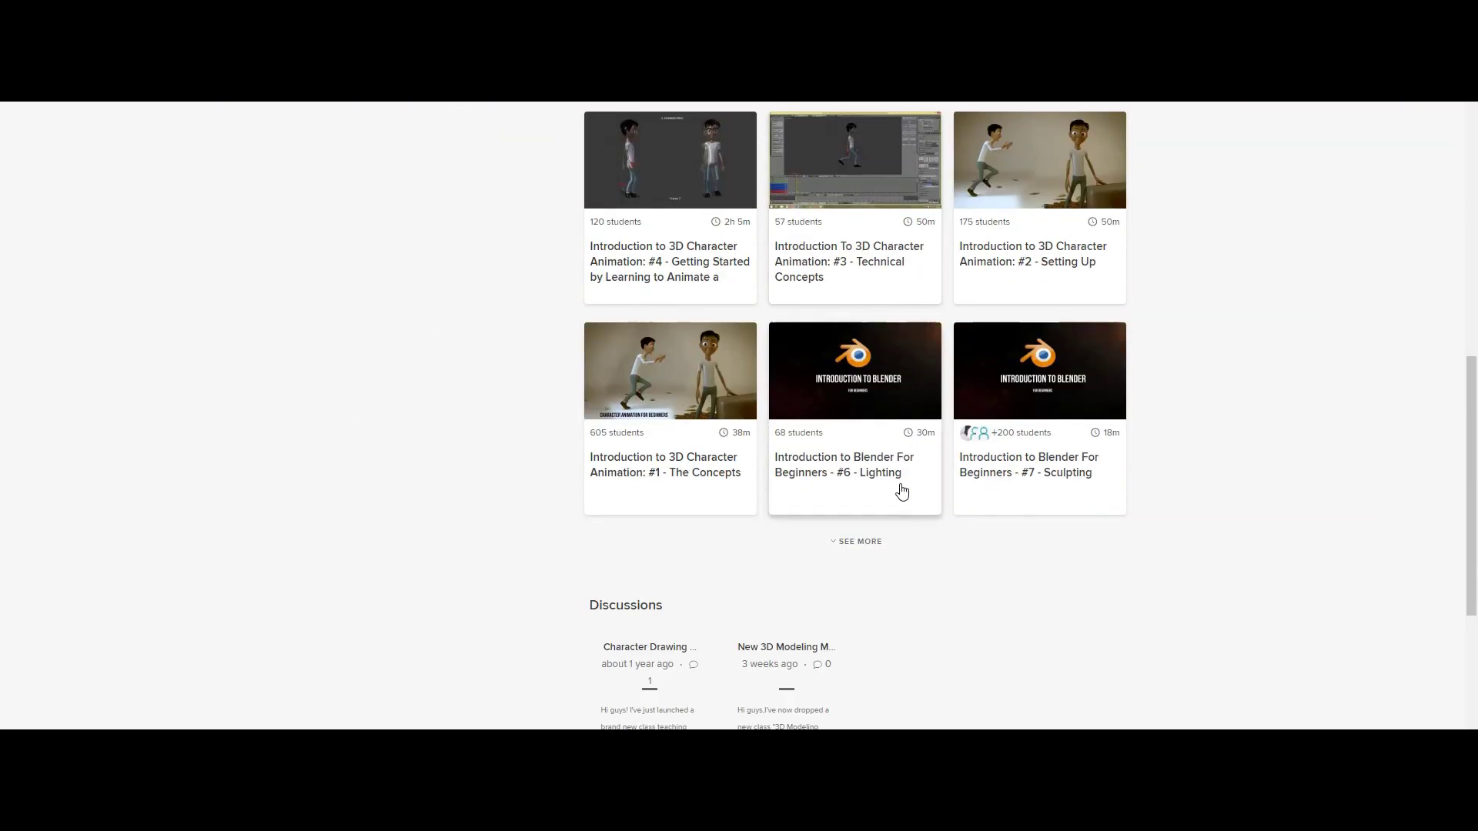
left_click(860, 388)
scroll(864, 395, "down", 4)
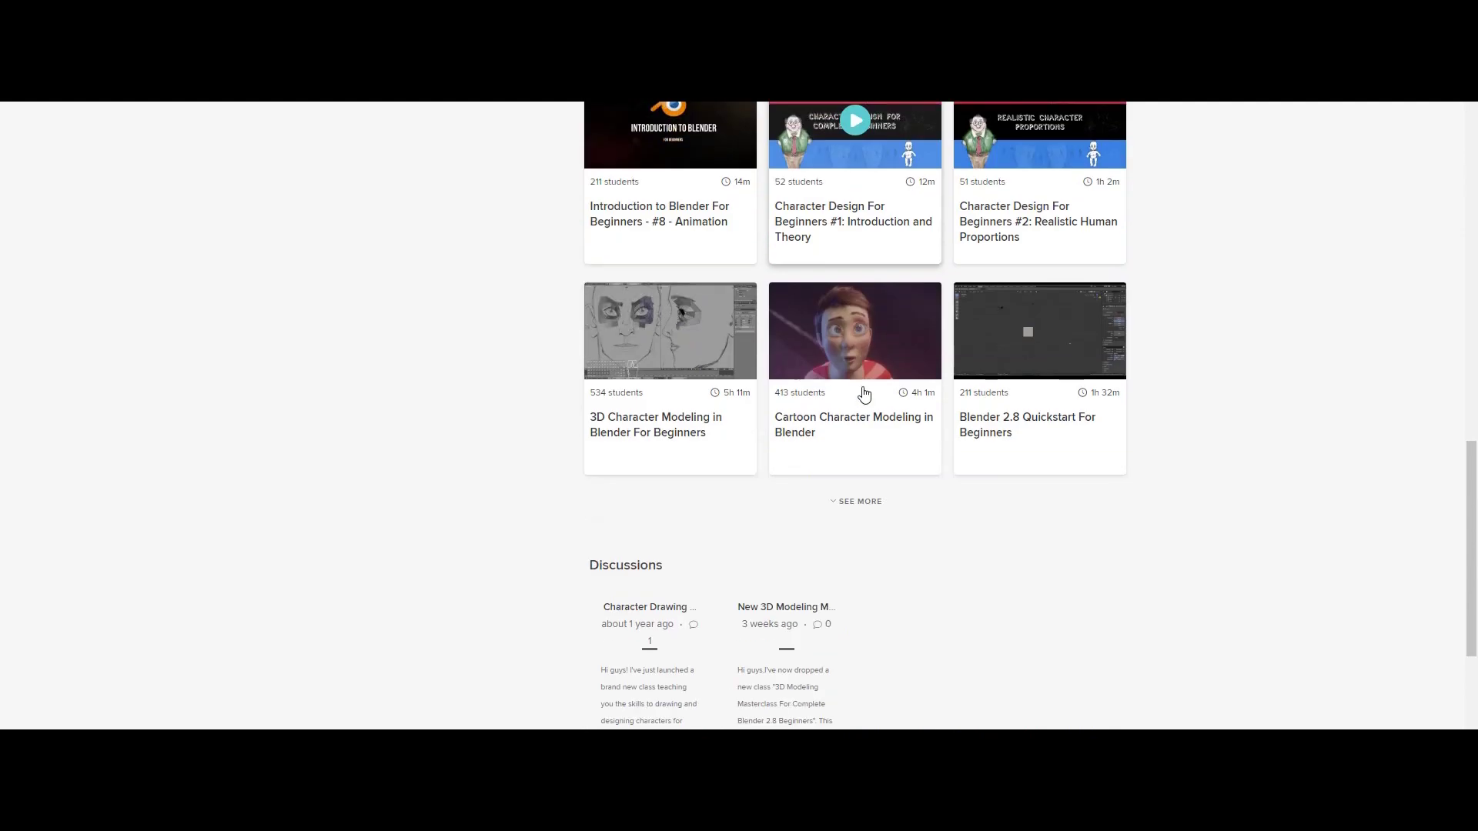
left_click(862, 498)
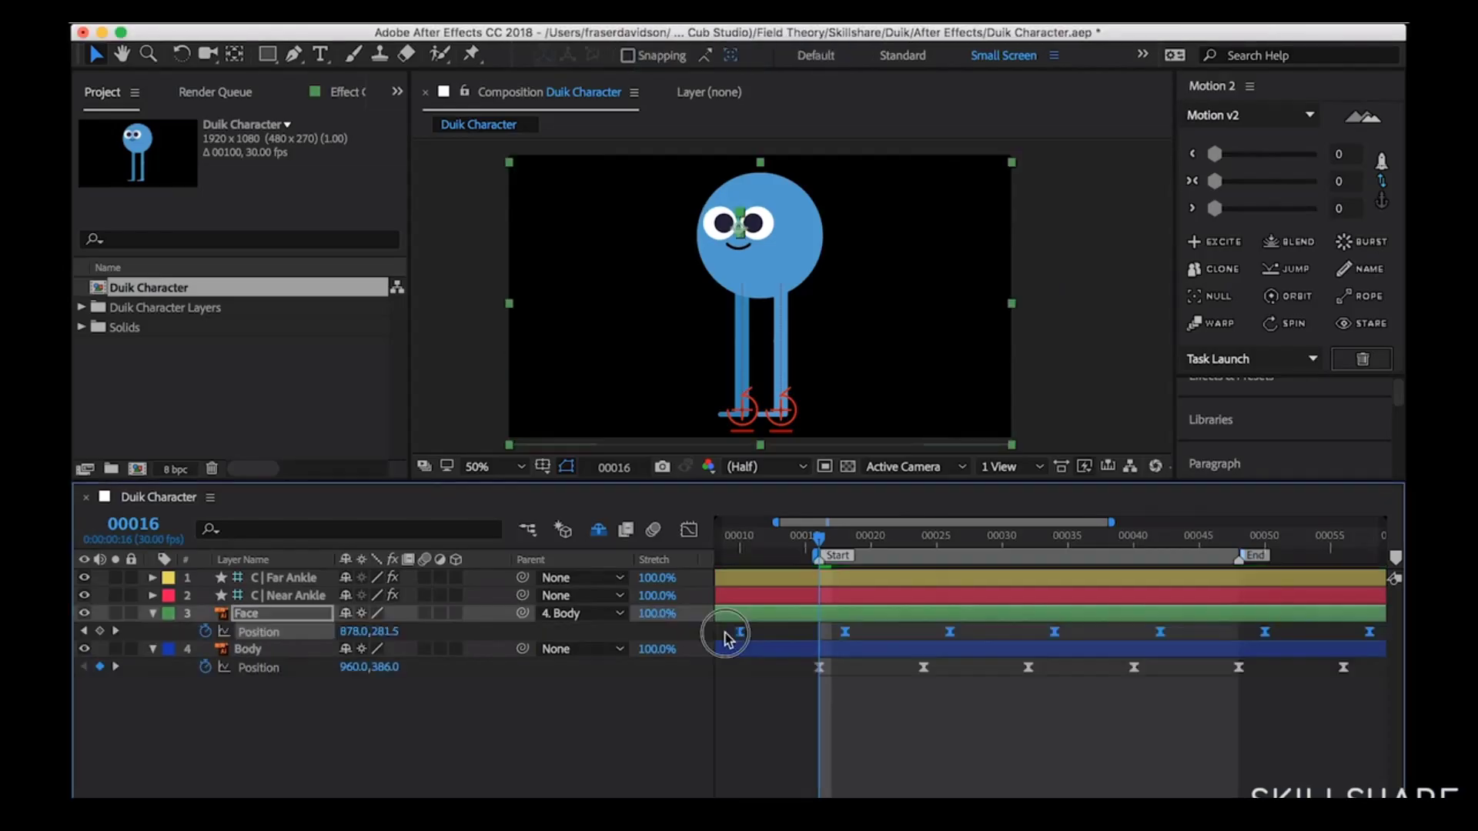
- Switch to After Effects, shift the Face layer's Position keyframes earlier in time and preview the animation
left_click(816, 635)
left_click_drag(816, 634, 762, 635)
left_click(946, 728)
key("space")
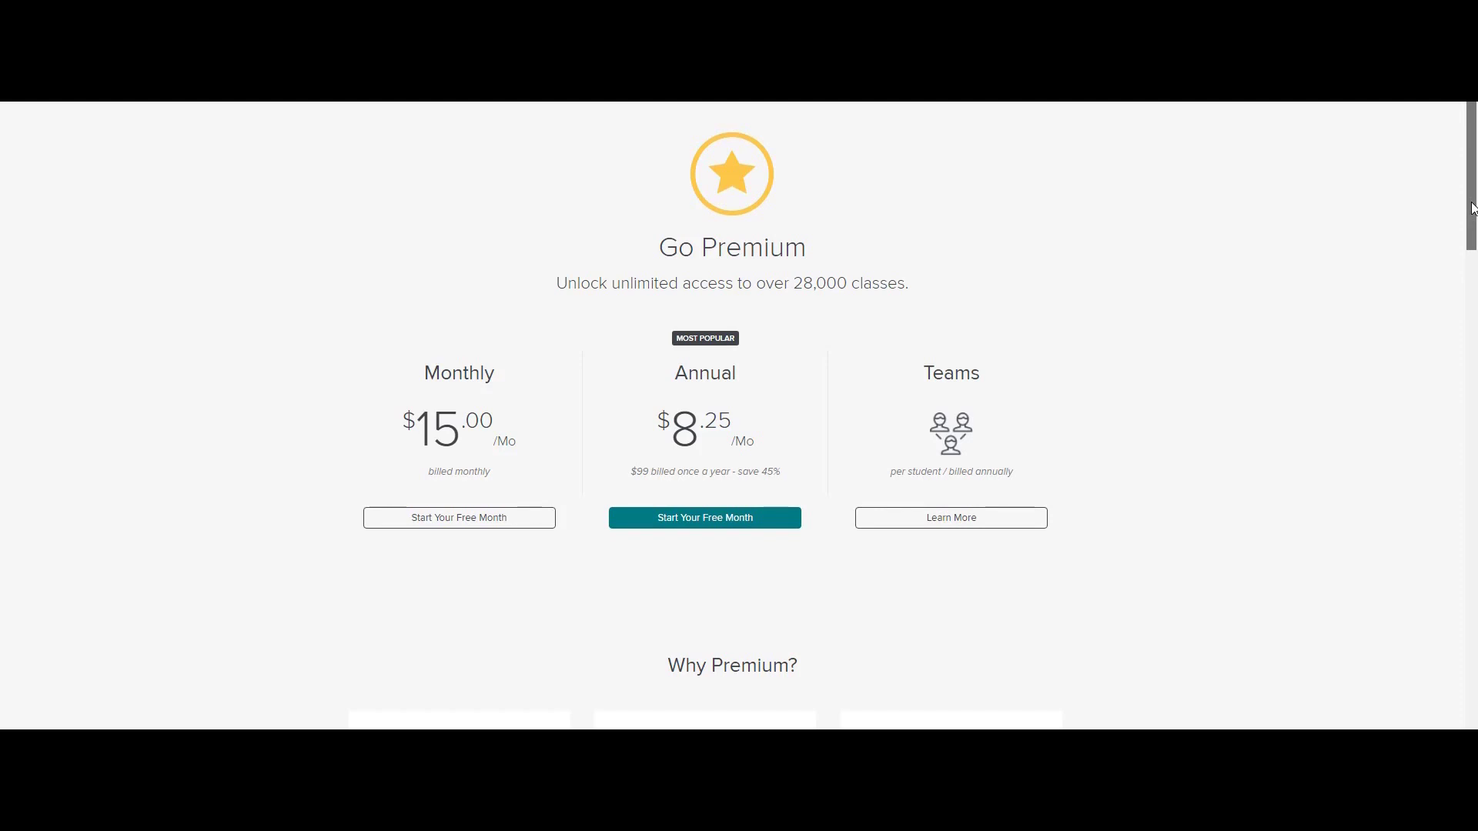
mouse_move(1472, 208)
left_mouse_down()
mouse_move(1474, 336)
mouse_move(1470, 235)
left_mouse_up()
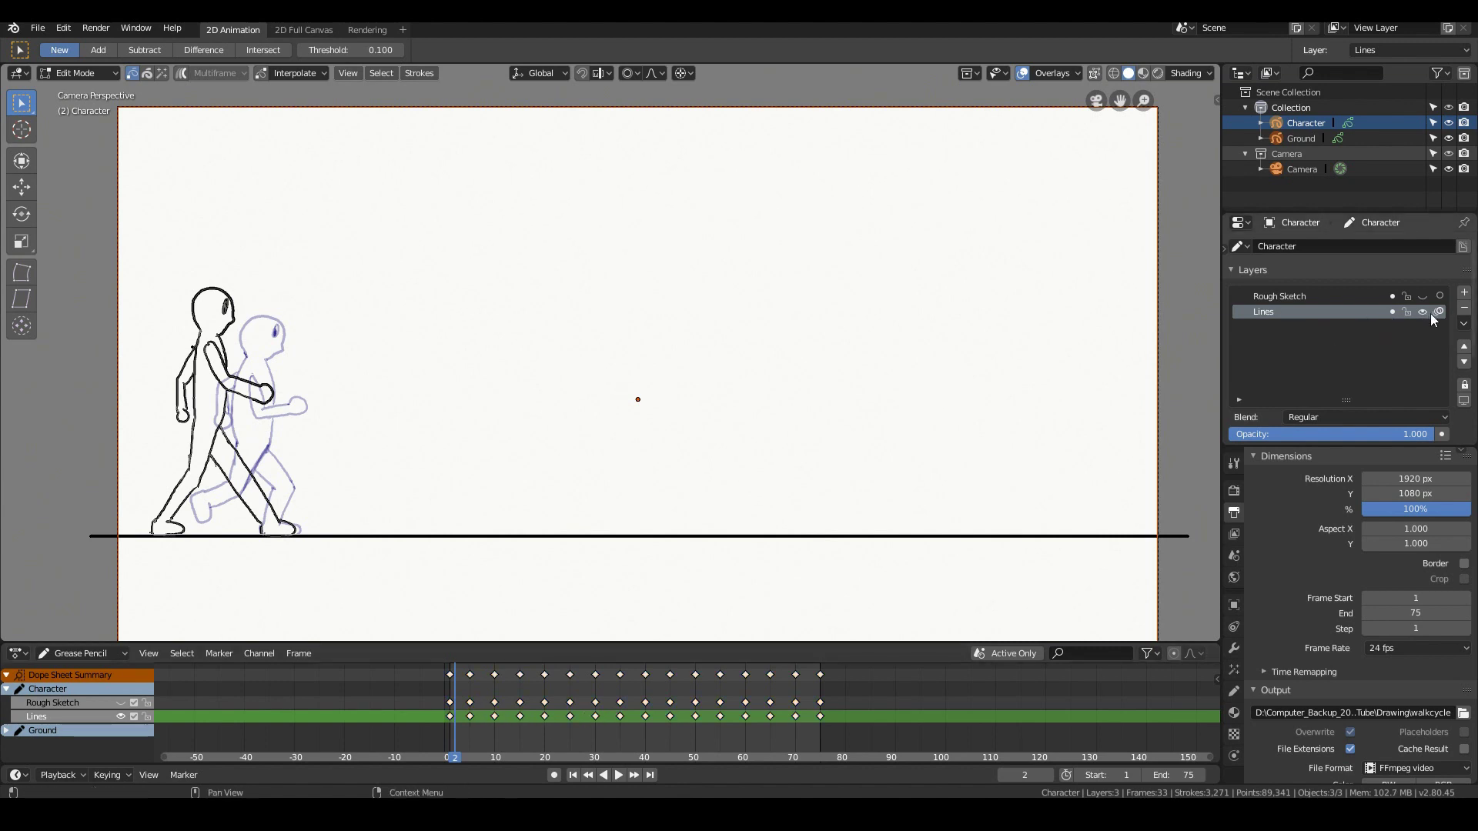
- In Blender, delete the Character's Lines layer and make the Rough Sketch layer visible
left_click(1464, 310)
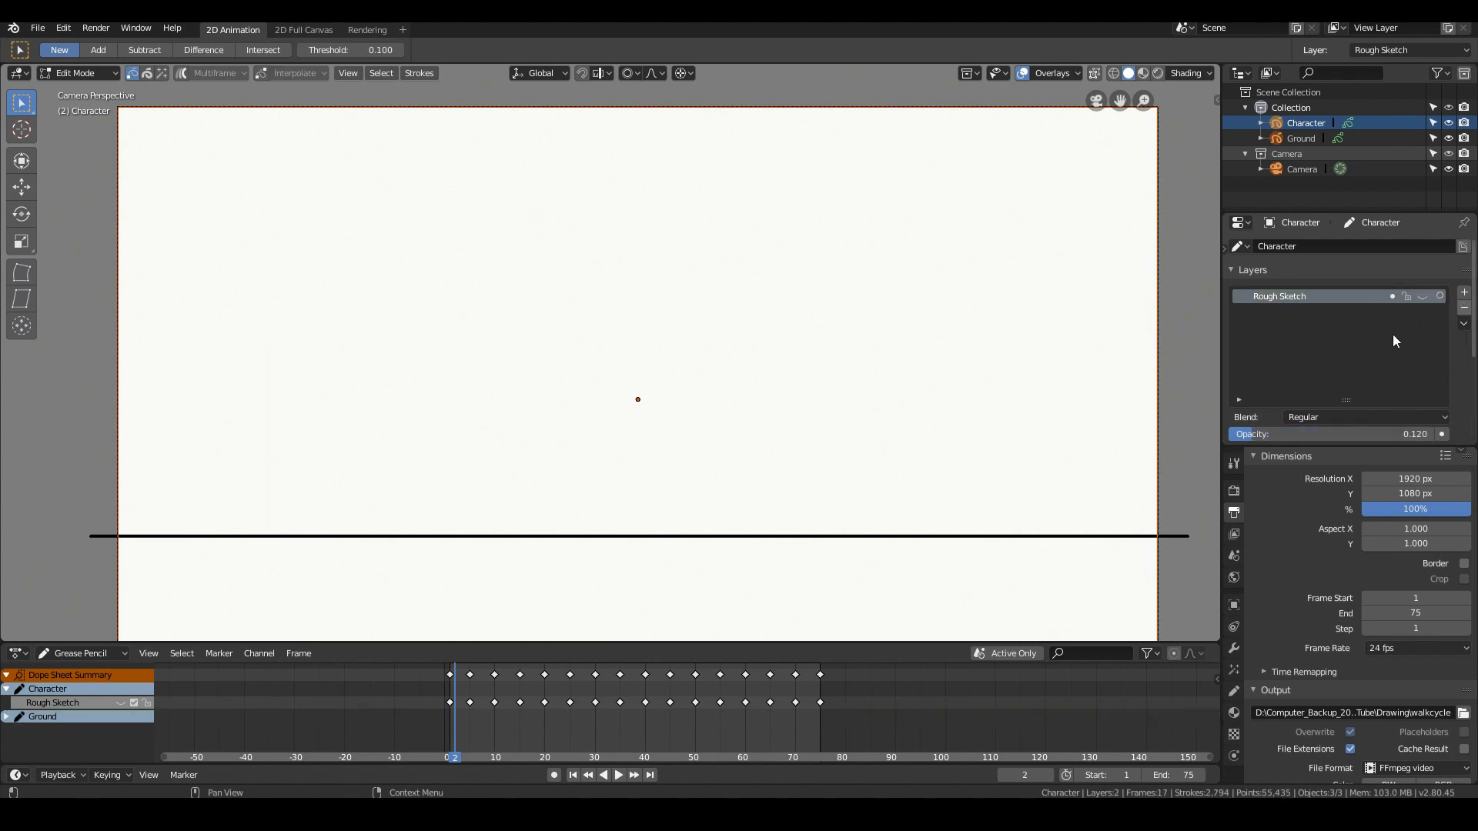
left_click(1421, 297)
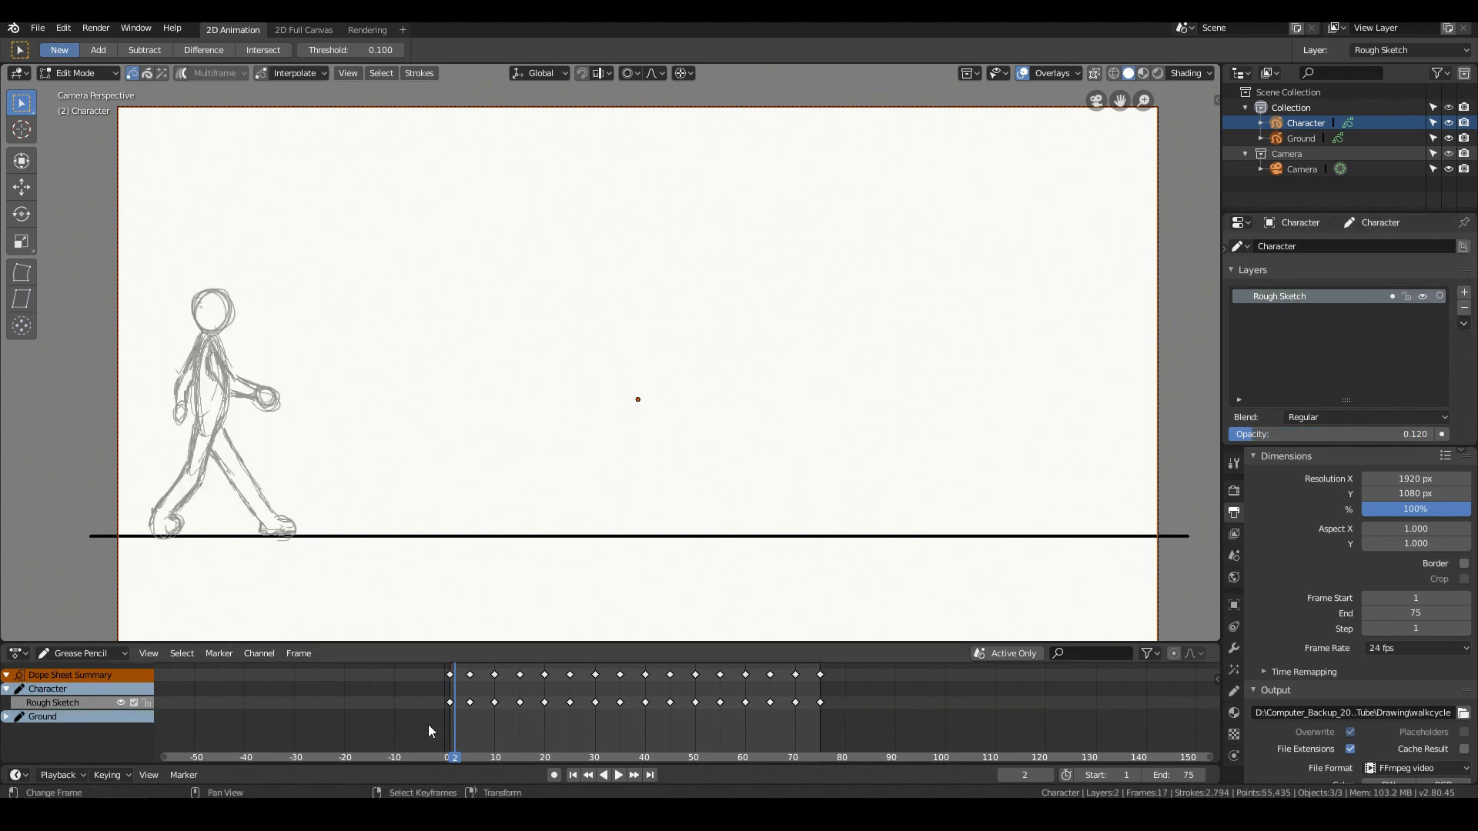
- Delete all Rough Sketch keyframes after the first one and go to frame 1
left_click_drag(465, 667, 875, 722)
key("x")
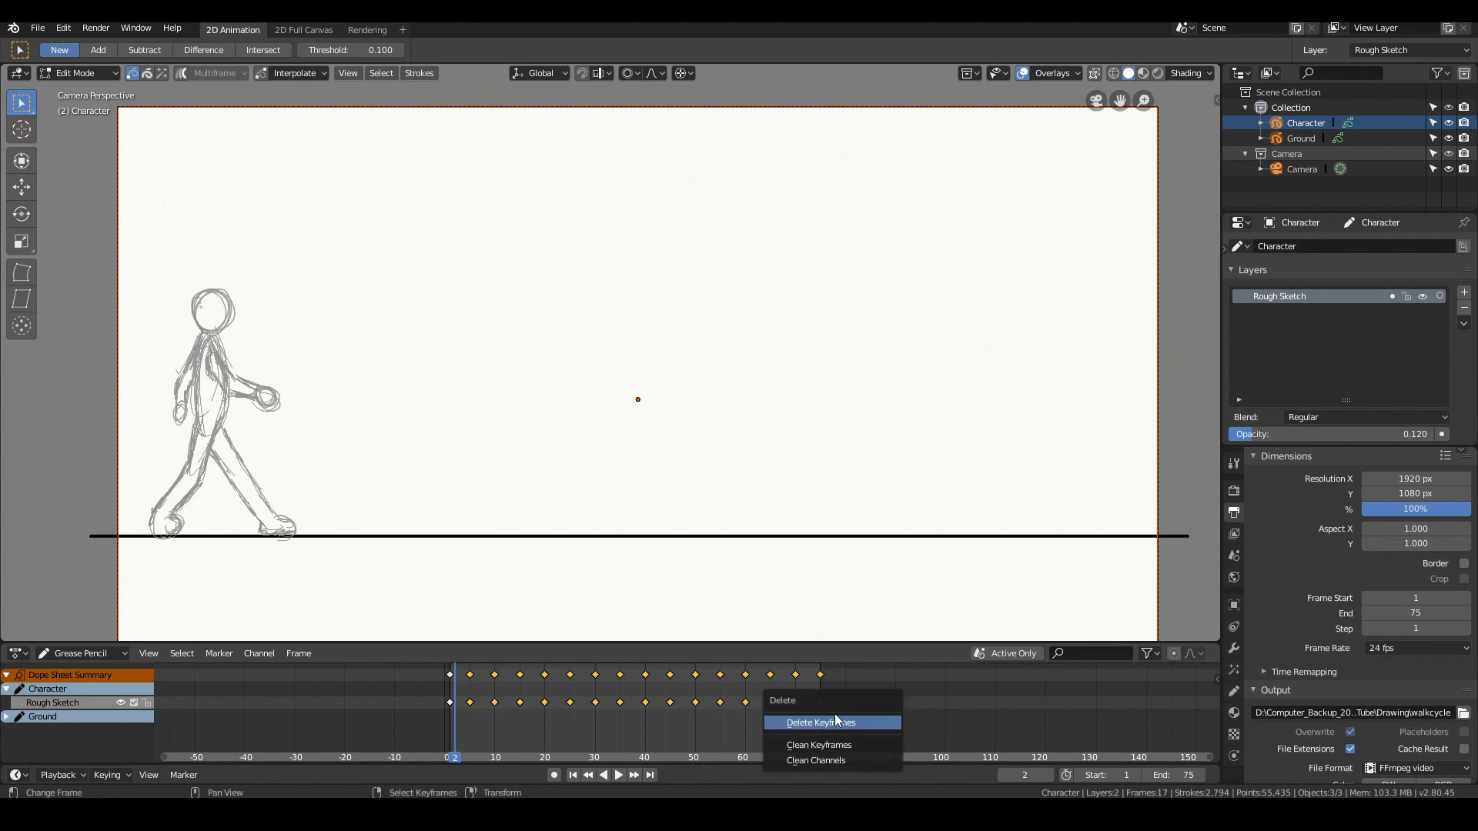
left_click(834, 717)
left_click(451, 699)
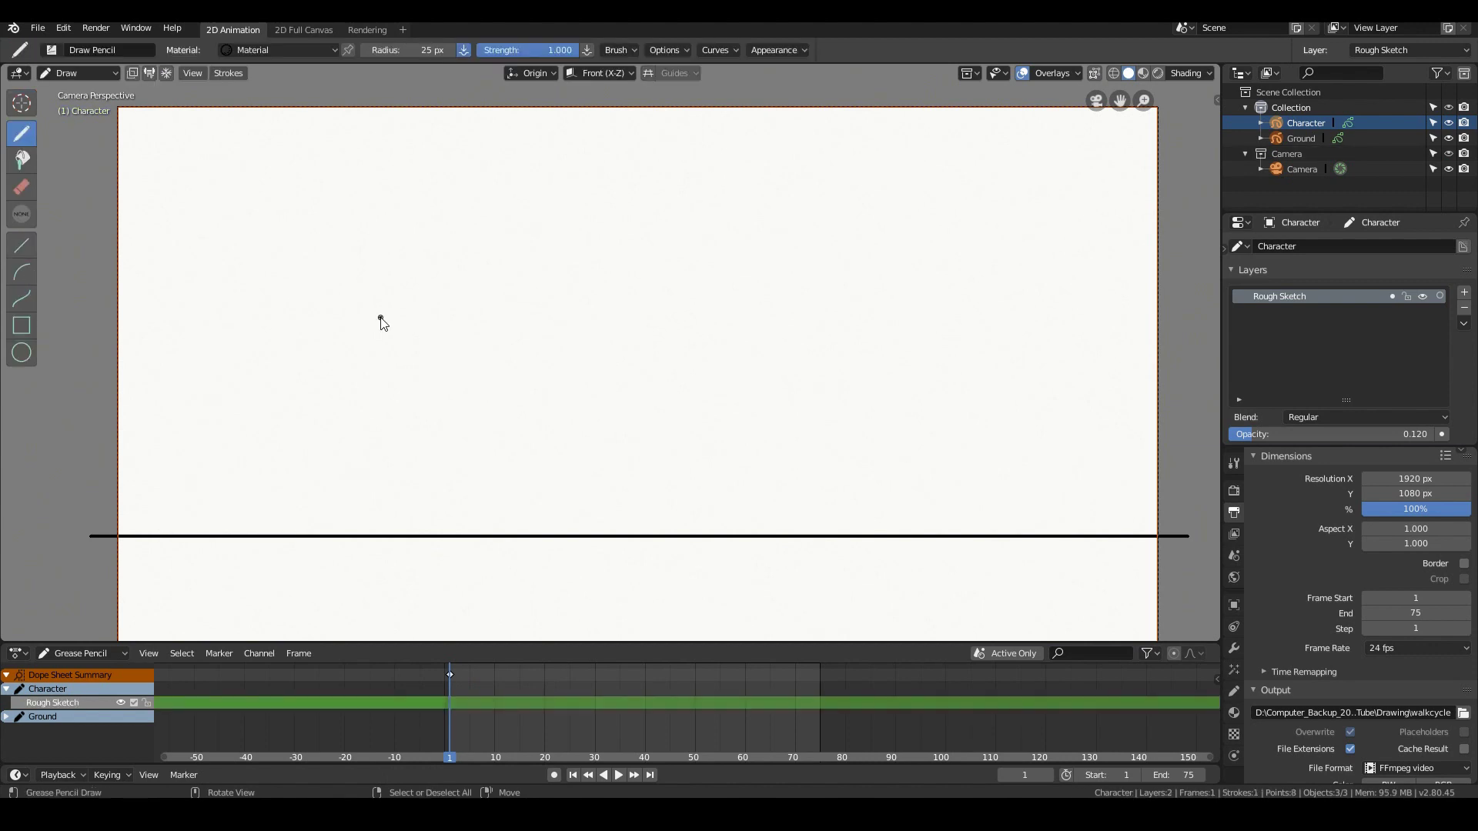
- Sketch a rough running figure in full stride above the ground line on frame 1 and write "straight leg" above it
left_click_drag(274, 333, 275, 303)
left_click_drag(271, 294, 274, 334)
mouse_move(270, 334)
left_mouse_down()
mouse_move(262, 385)
mouse_move(265, 335)
mouse_move(288, 363)
mouse_move(272, 367)
left_mouse_up()
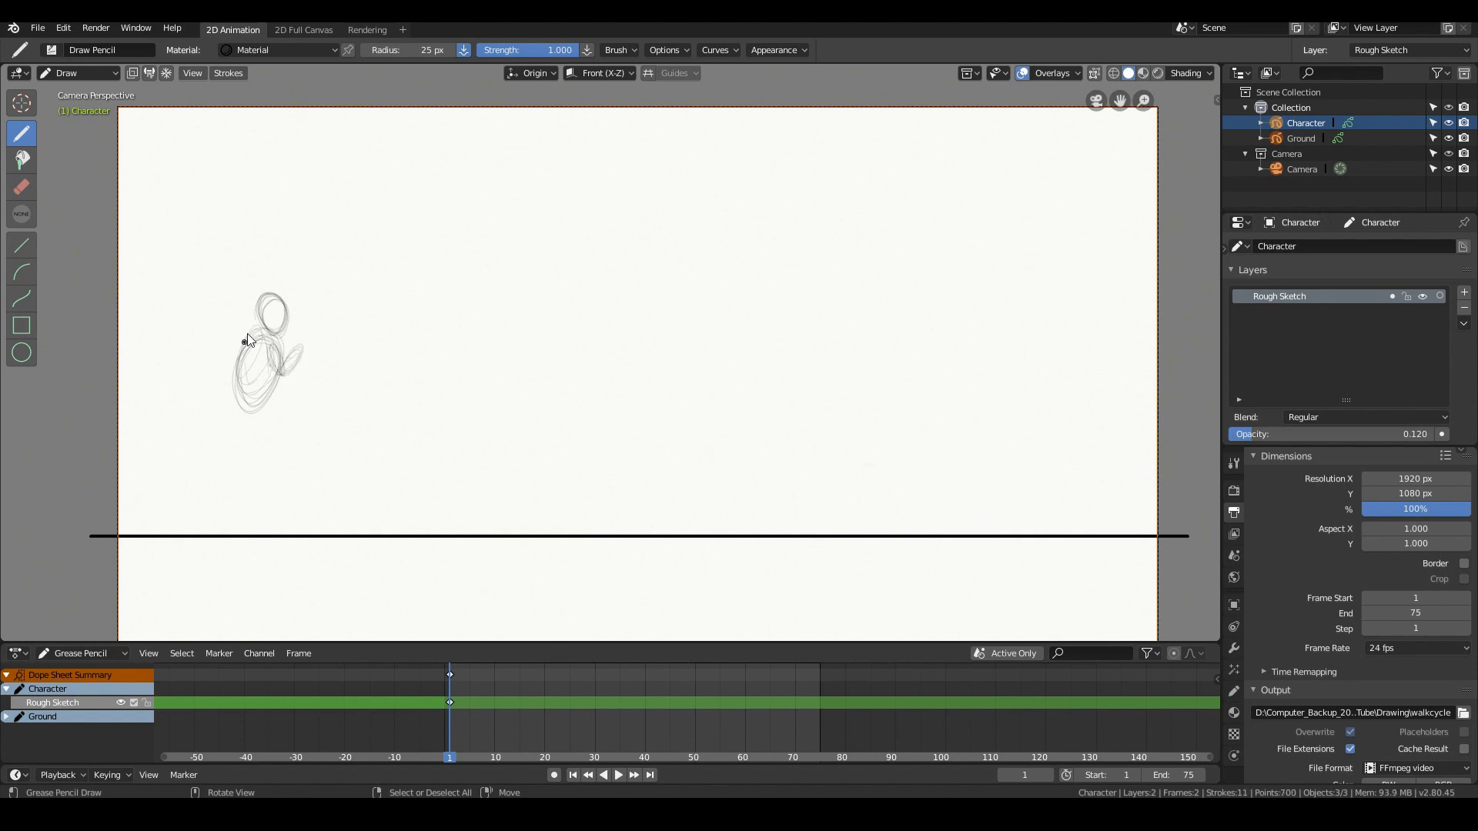
left_click_drag(246, 336, 245, 336)
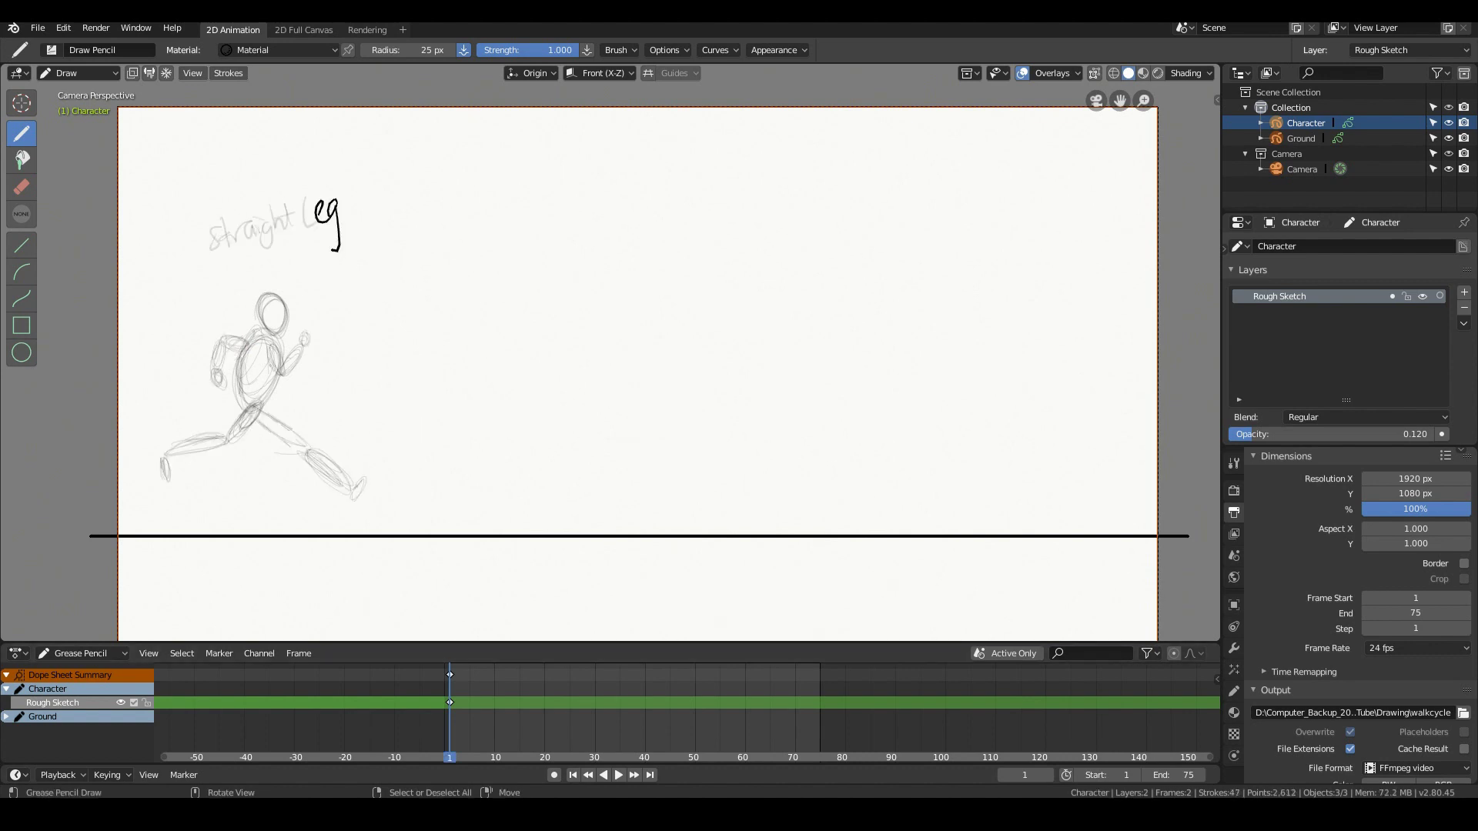
left_click_drag(336, 249, 368, 179)
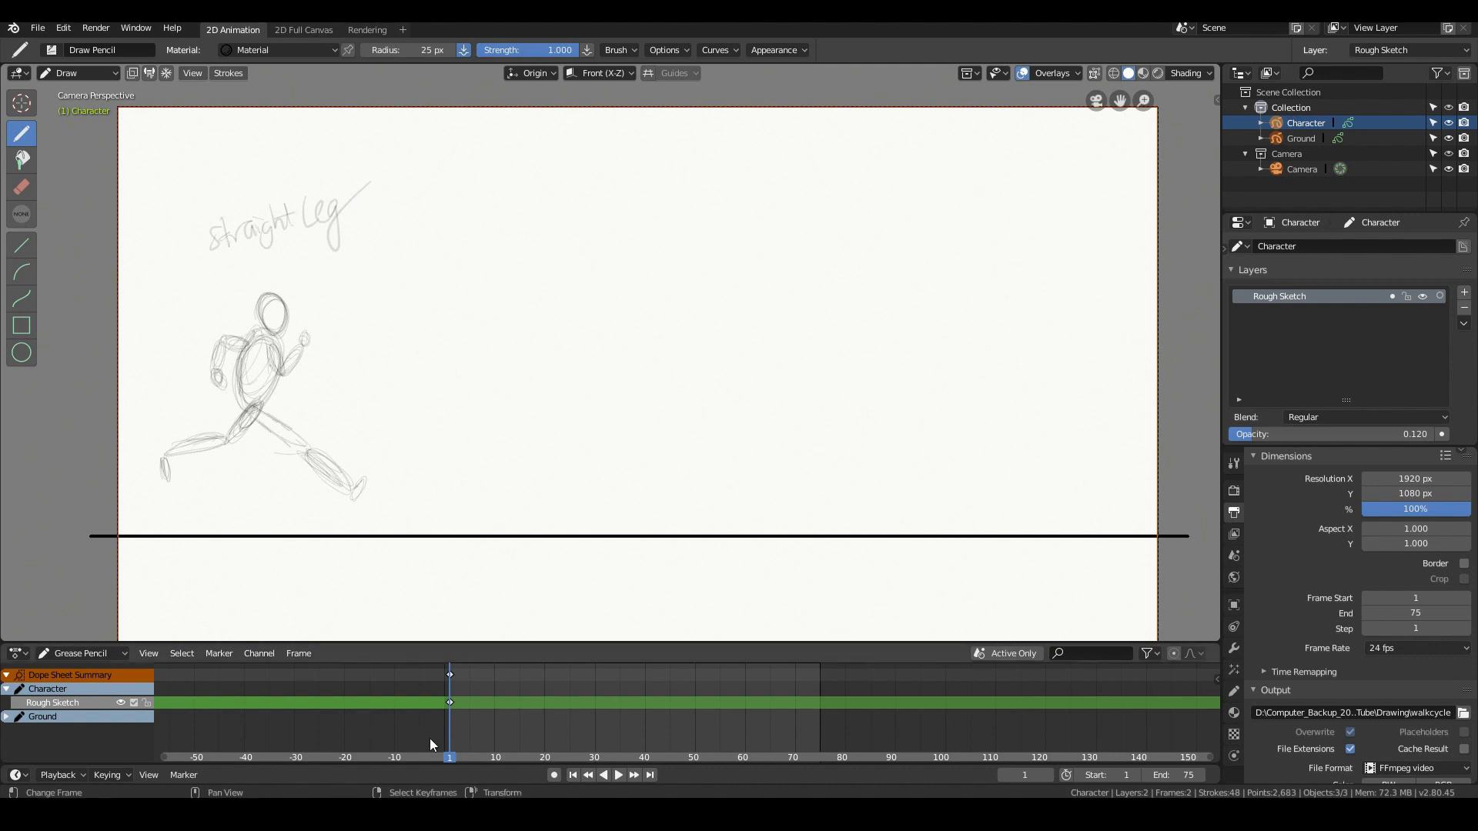
- Duplicate the frame 1 sketch keyframe to frame 40 and to frame 20
left_click(450, 678)
key("shift+d")
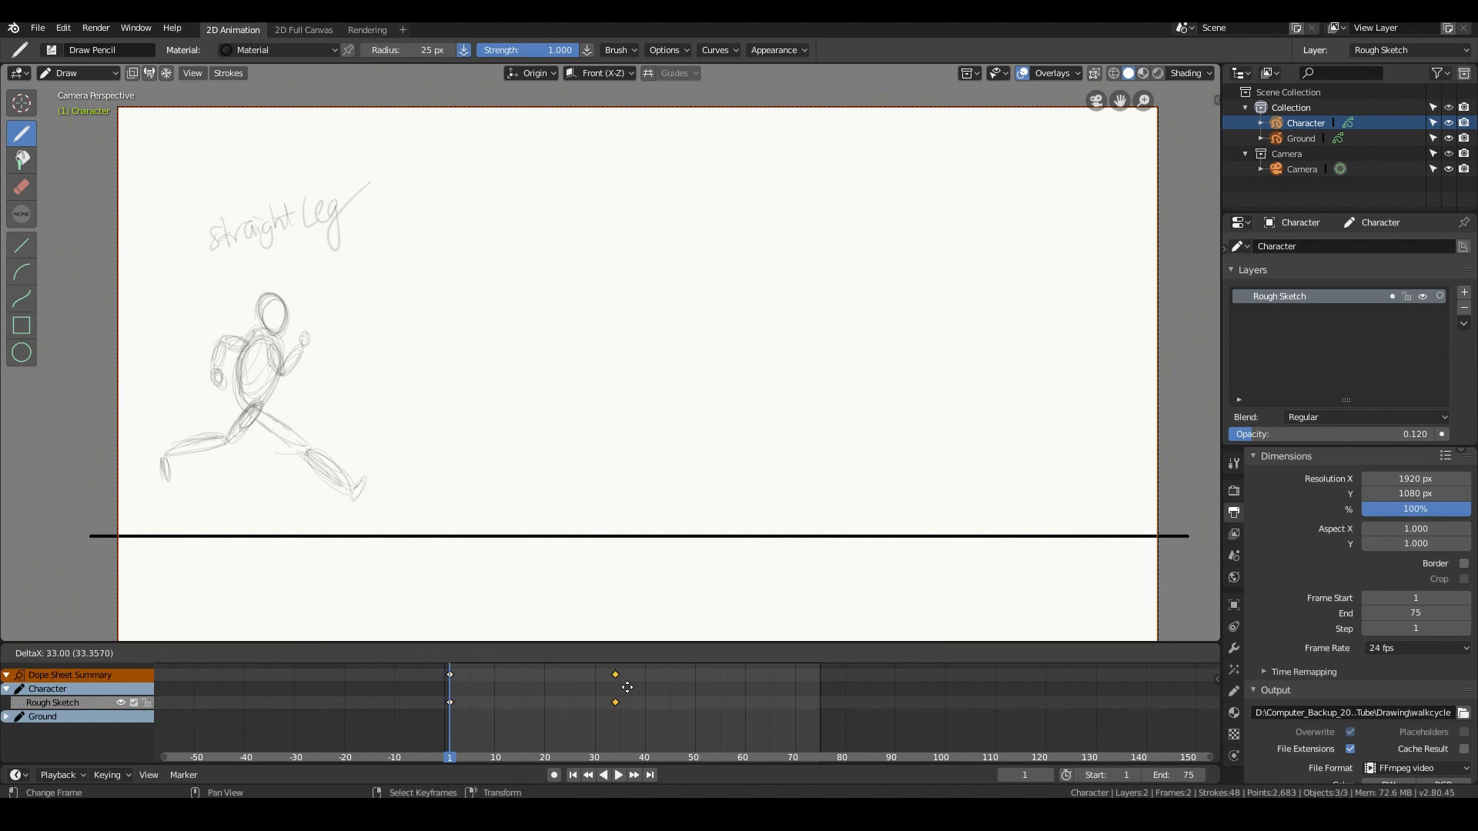
left_click(614, 709)
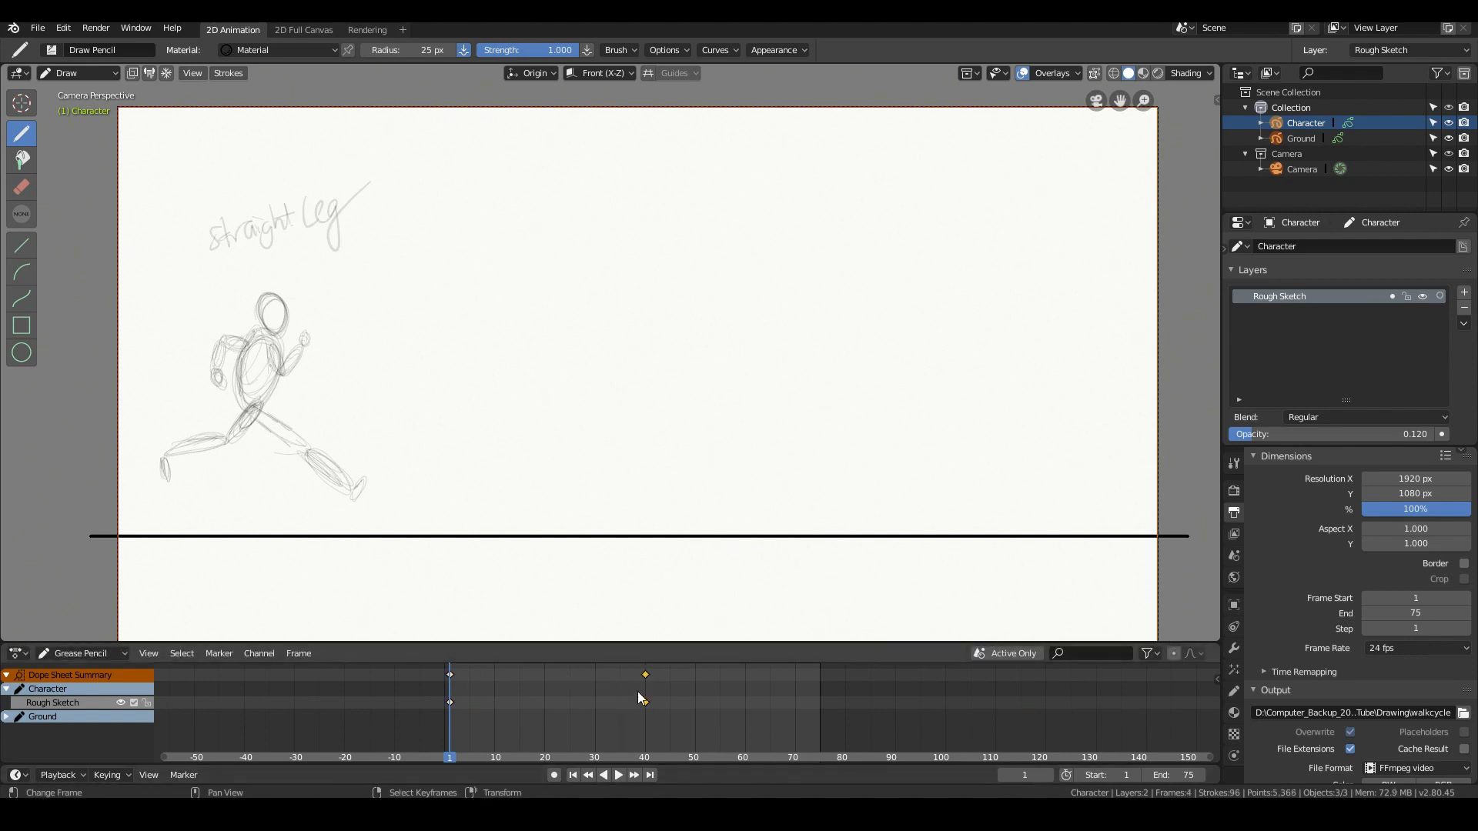
key("shift+d")
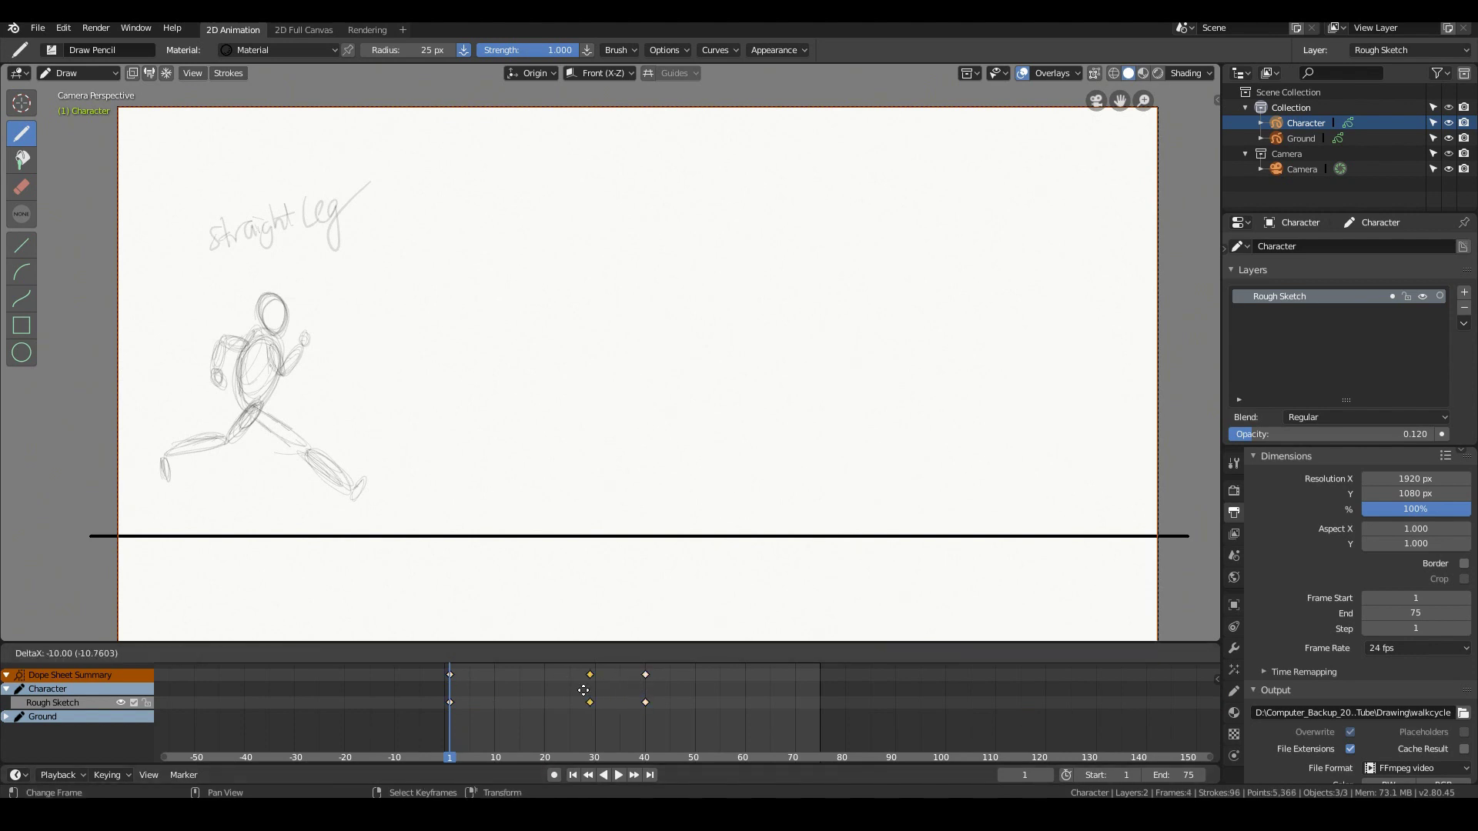
left_click(543, 696)
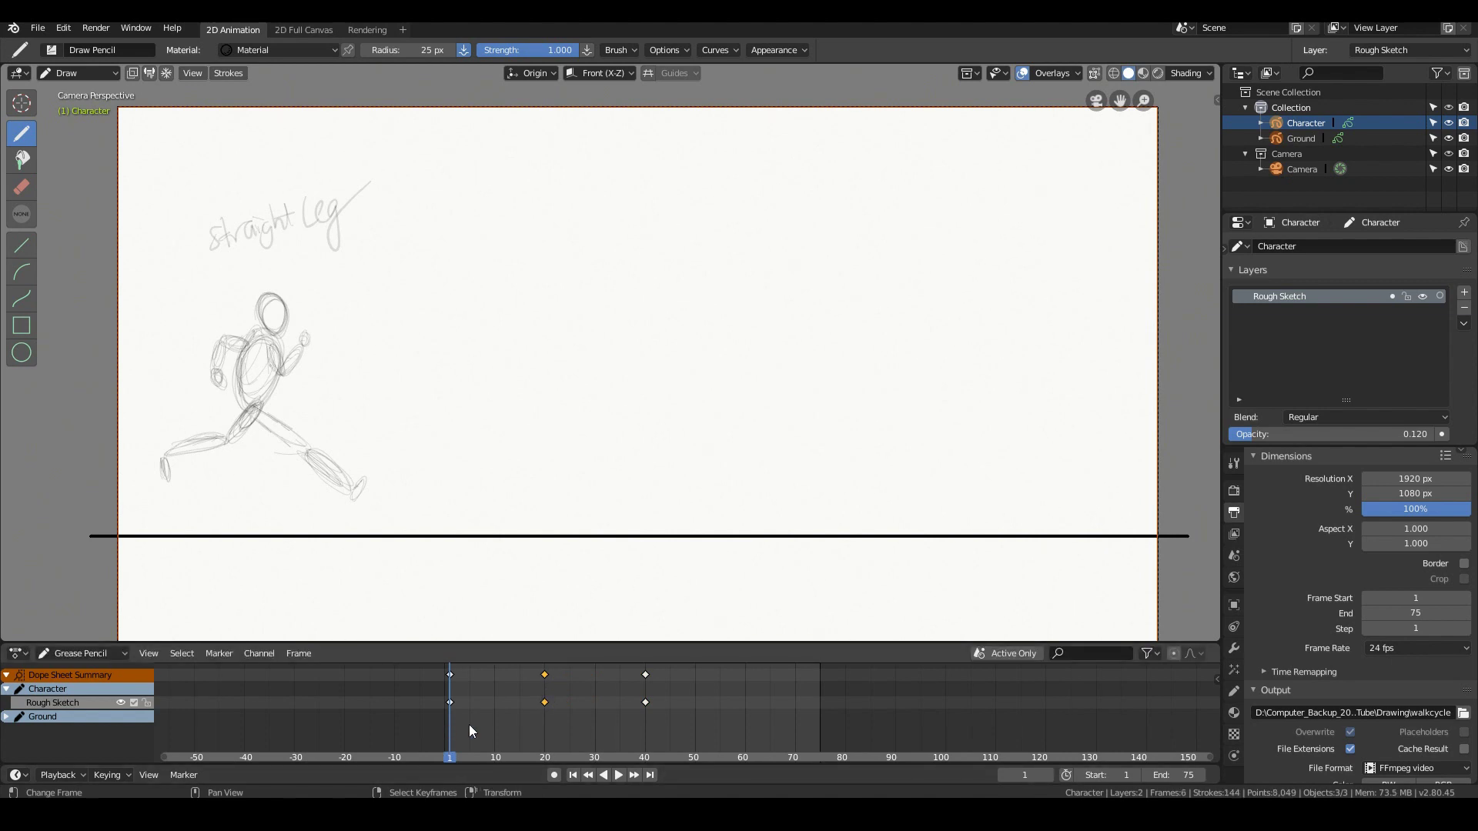
- On frame 40, select all strokes in Edit Mode and move them forward about 3.7 m along X
left_click(645, 696)
key("Tab")
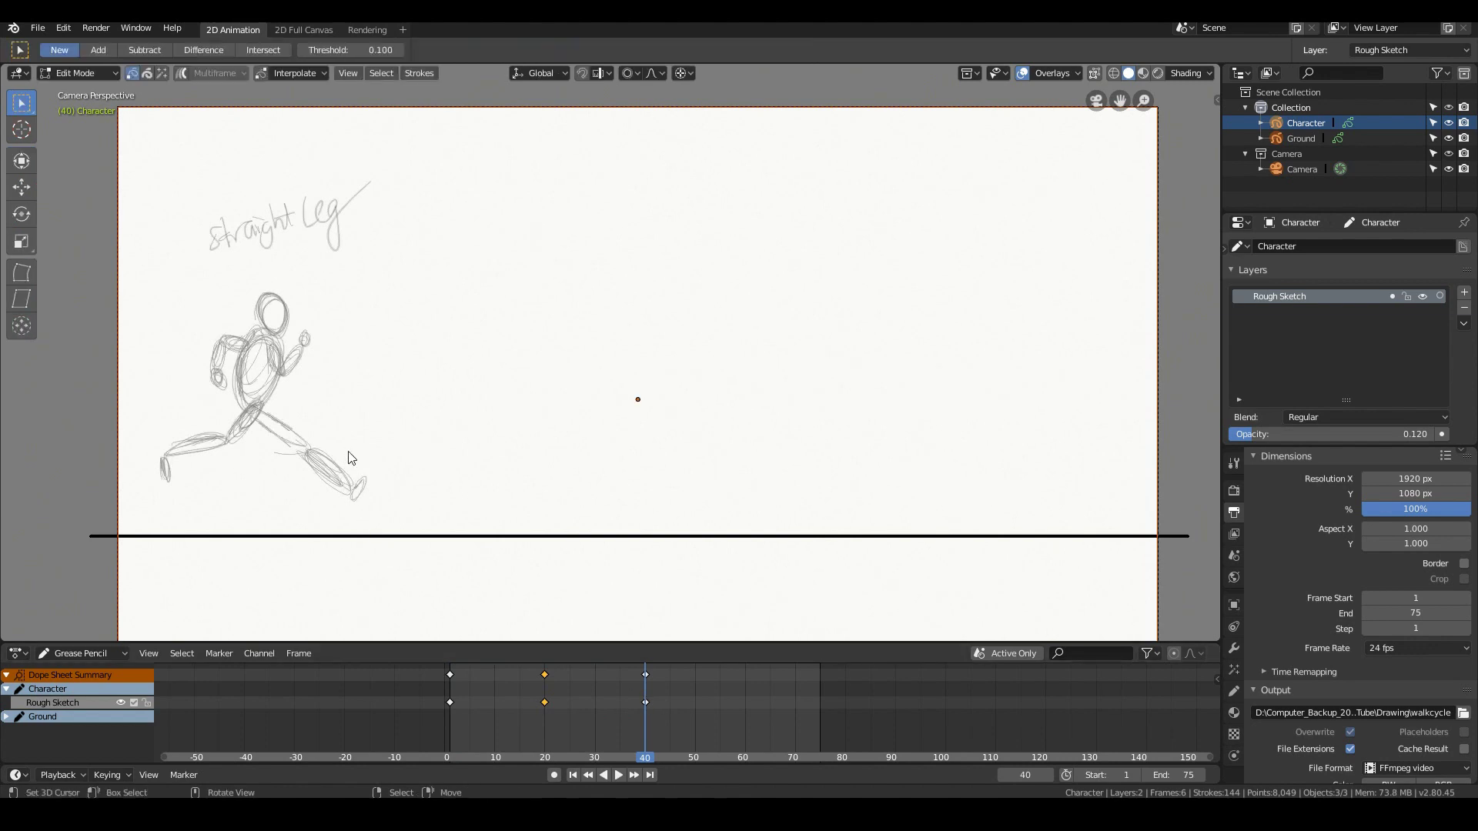
key("a")
key("g")
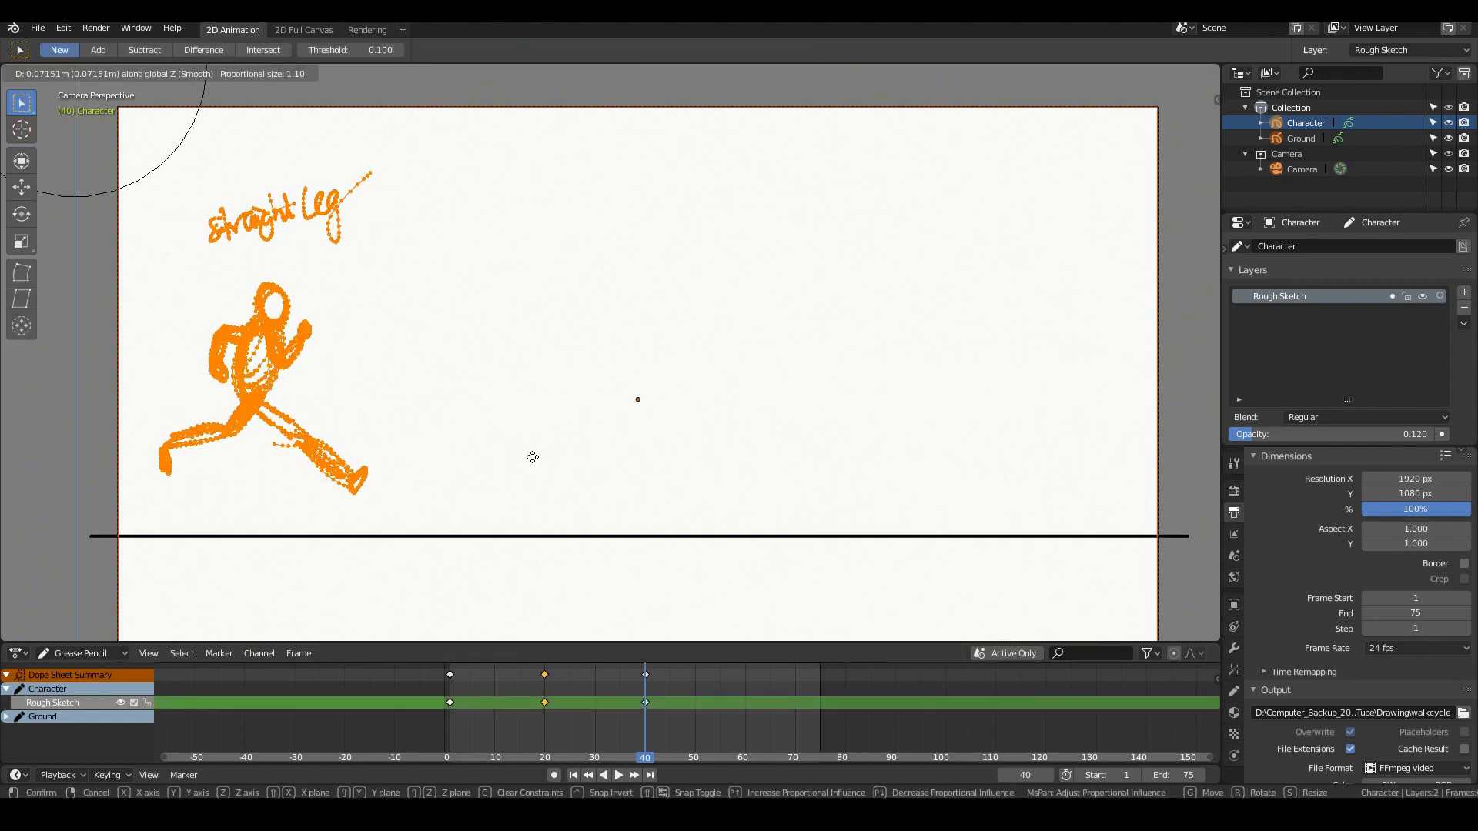
key("x")
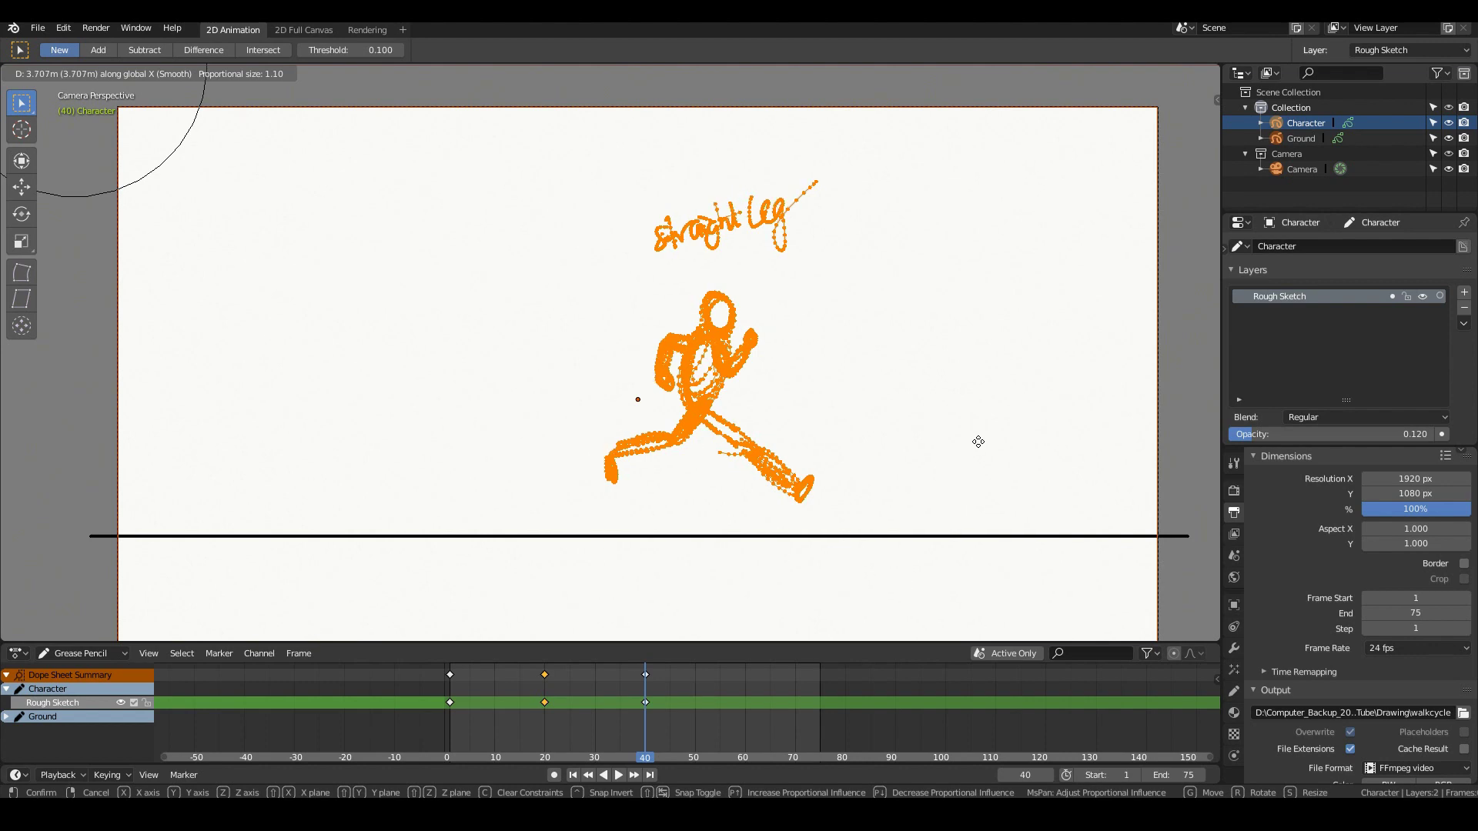
left_click(977, 441)
- On frame 20, select the whole drawing and move it forward to a position between the frame 1 and frame 40 poses
left_click(544, 702)
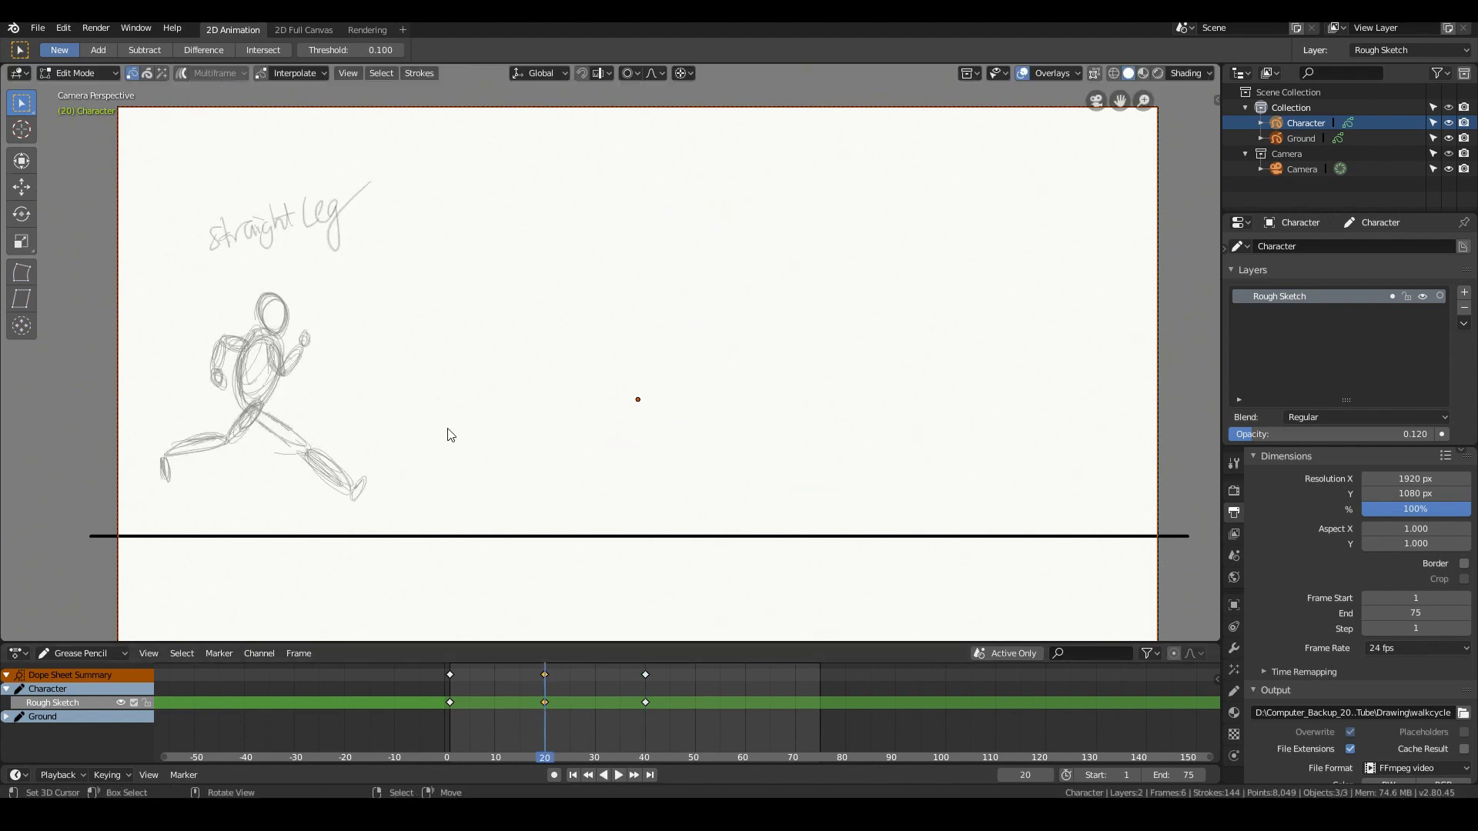
key("a")
key("g")
left_click(706, 438)
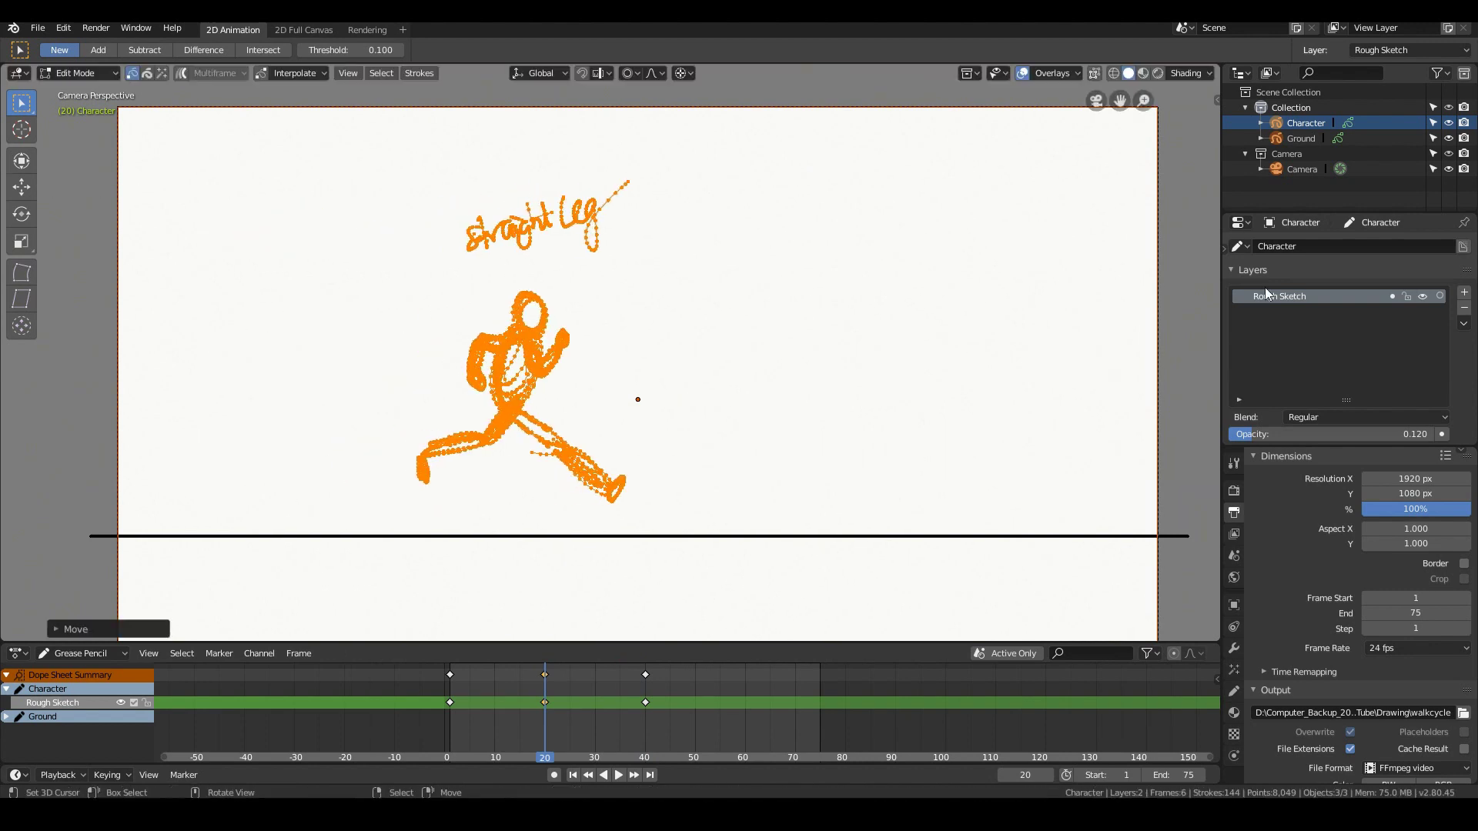
- Turn on onion skinning for the Rough Sketch layer and shift the frame 20 drawing about 0.26 m further along X
left_click(1438, 296)
key("g")
key("x")
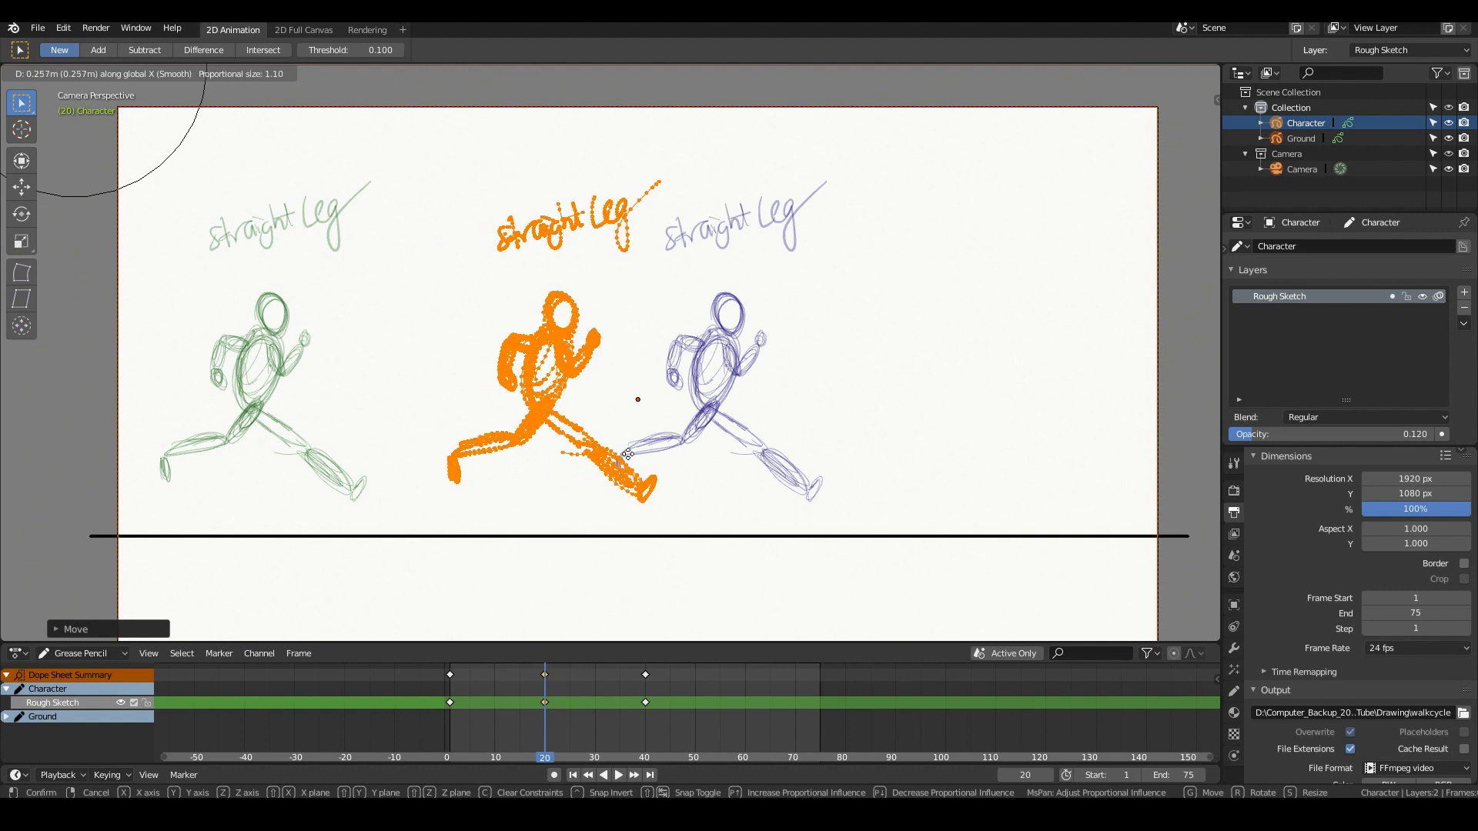
left_click(628, 454)
- Shift the frame 40 drawing about 1.08 m further along X and return to frame 20 to compare the spacing
left_click(644, 687)
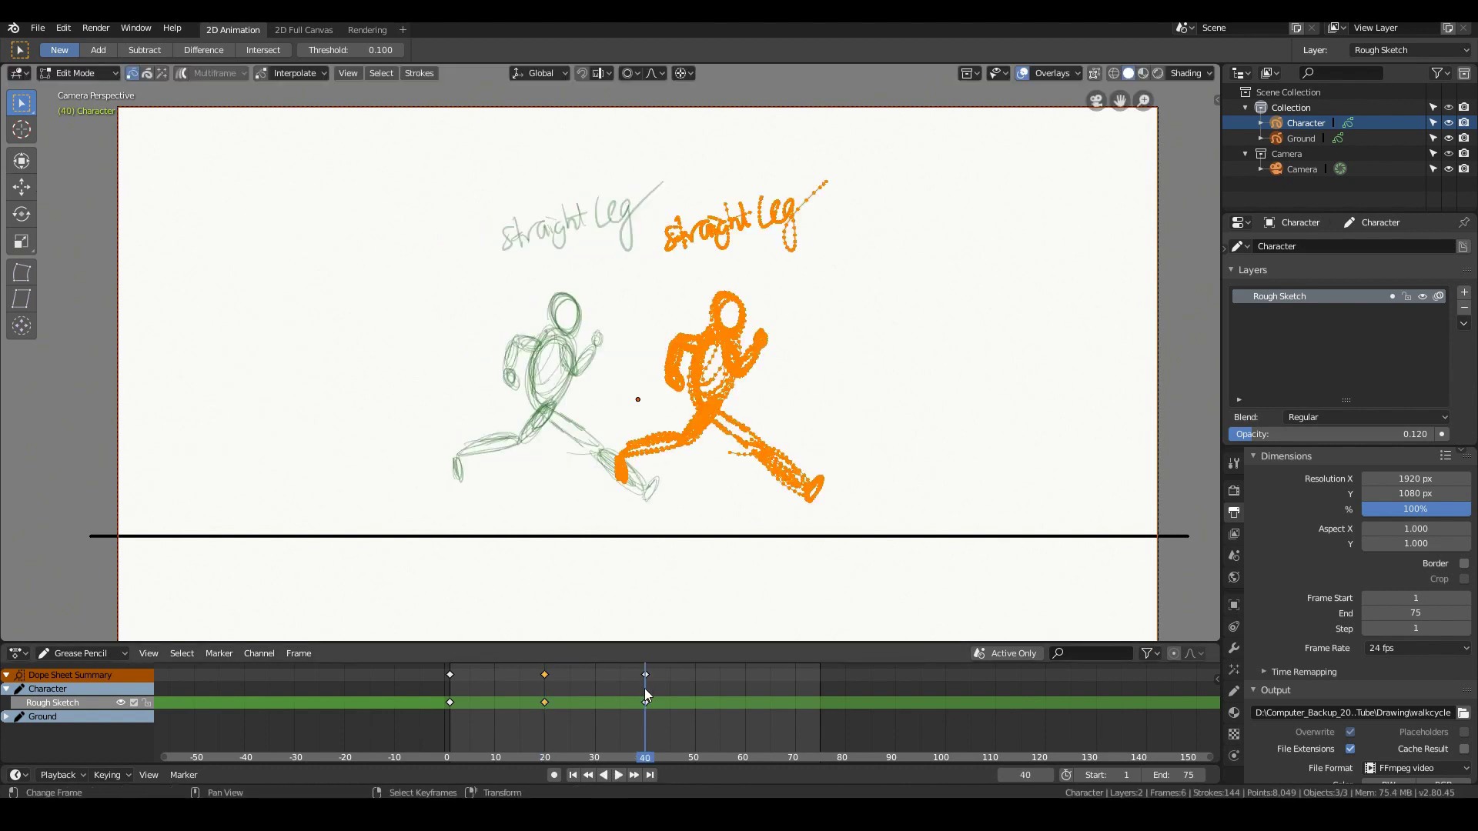
key("g")
key("x")
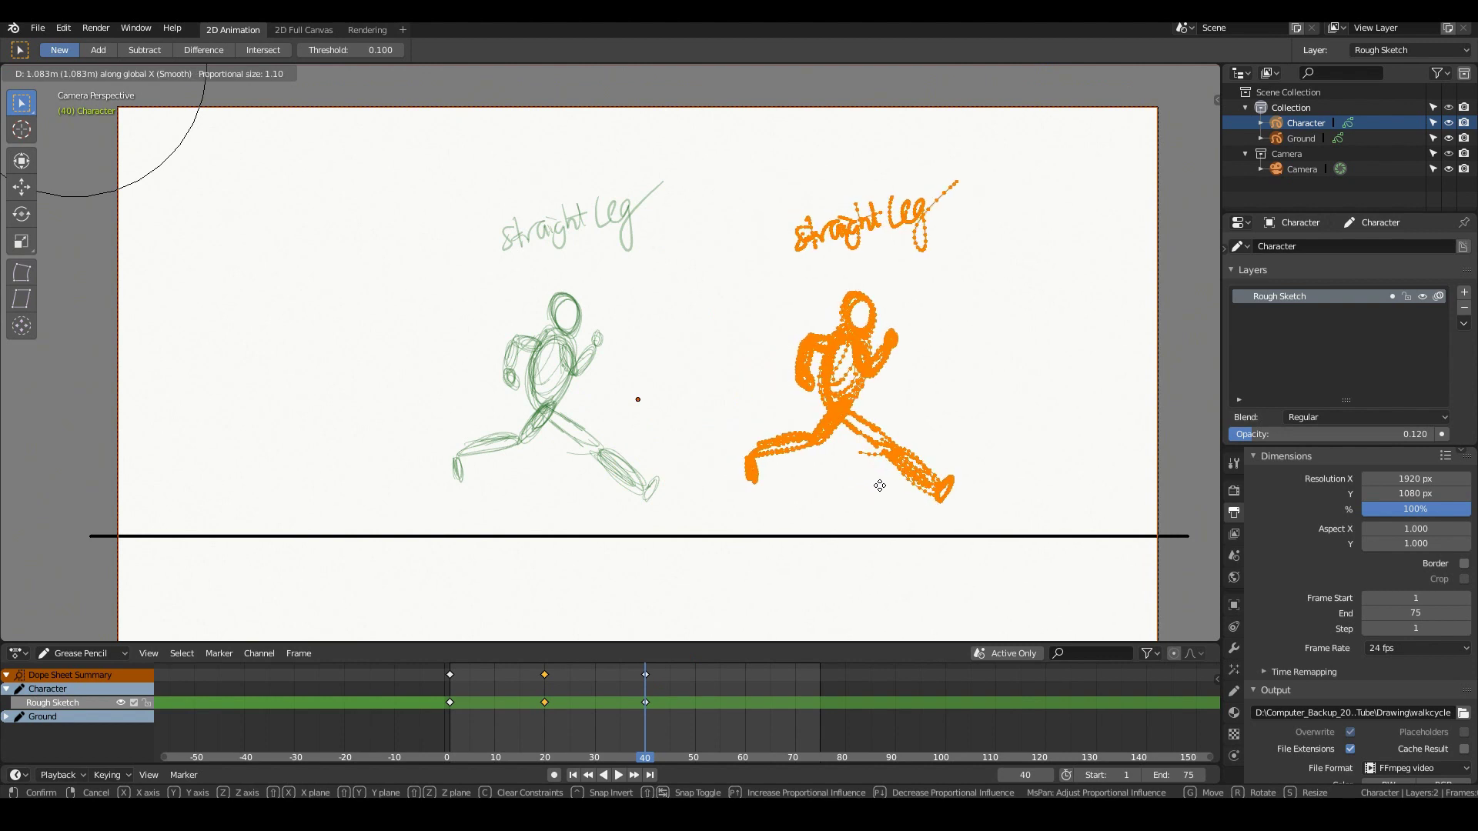
left_click(880, 486)
left_click(545, 704)
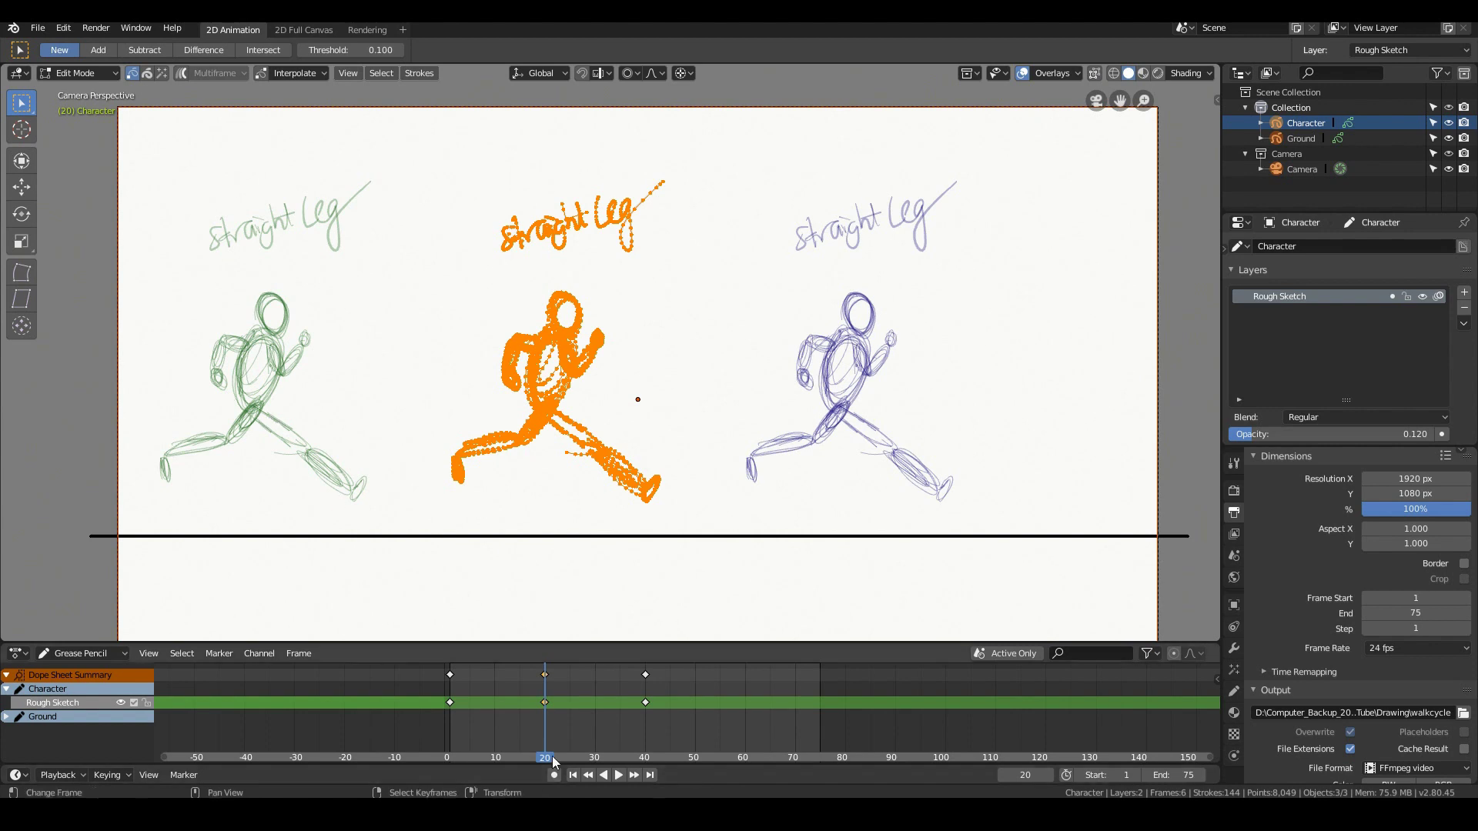
- On frame 10, select the whole figure, lower it onto the ground line and shift it about 0.14 m forward along X
left_click(496, 704)
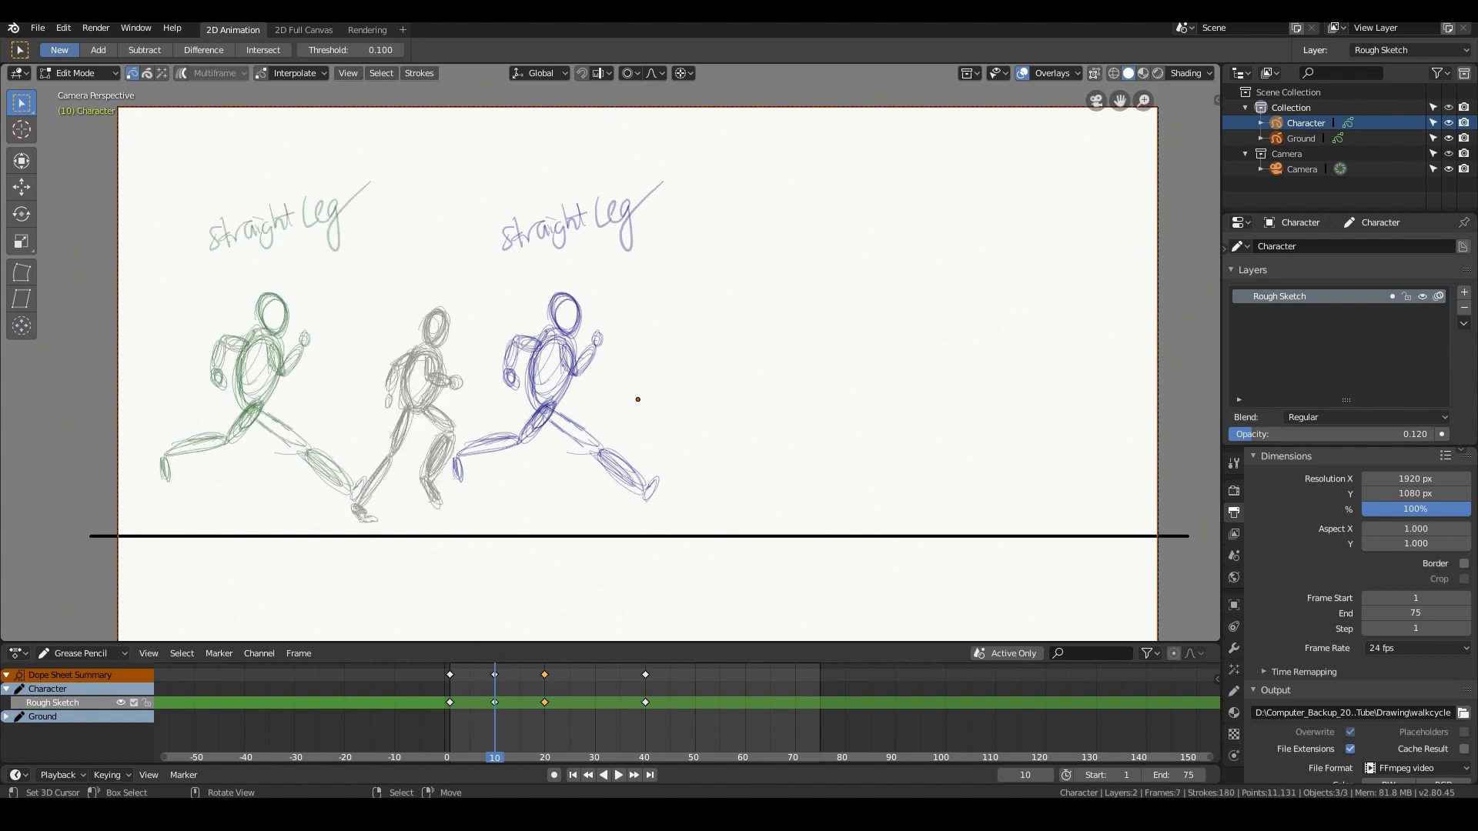
key("a")
key("g")
key("z")
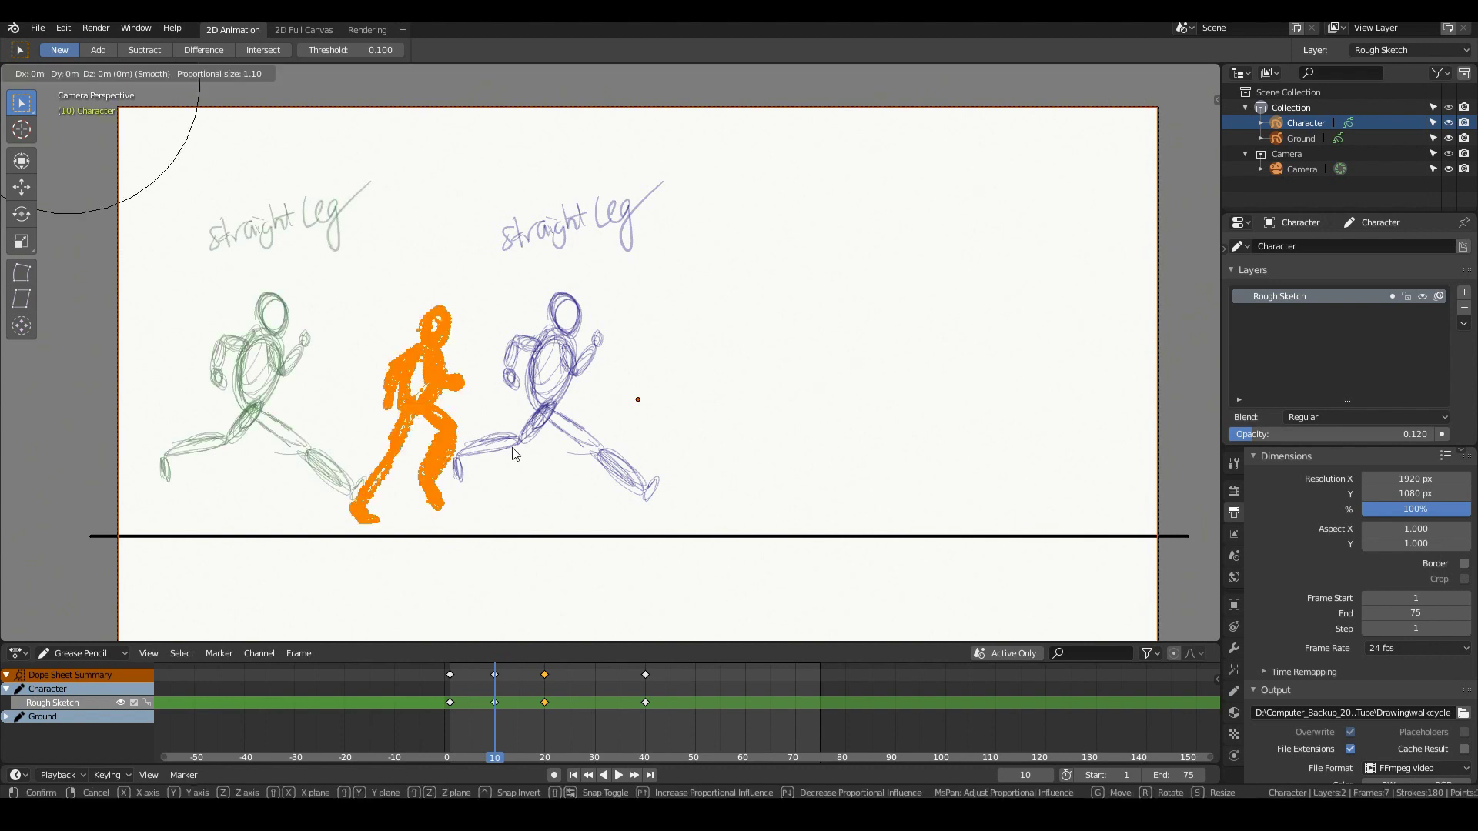
left_click(512, 460)
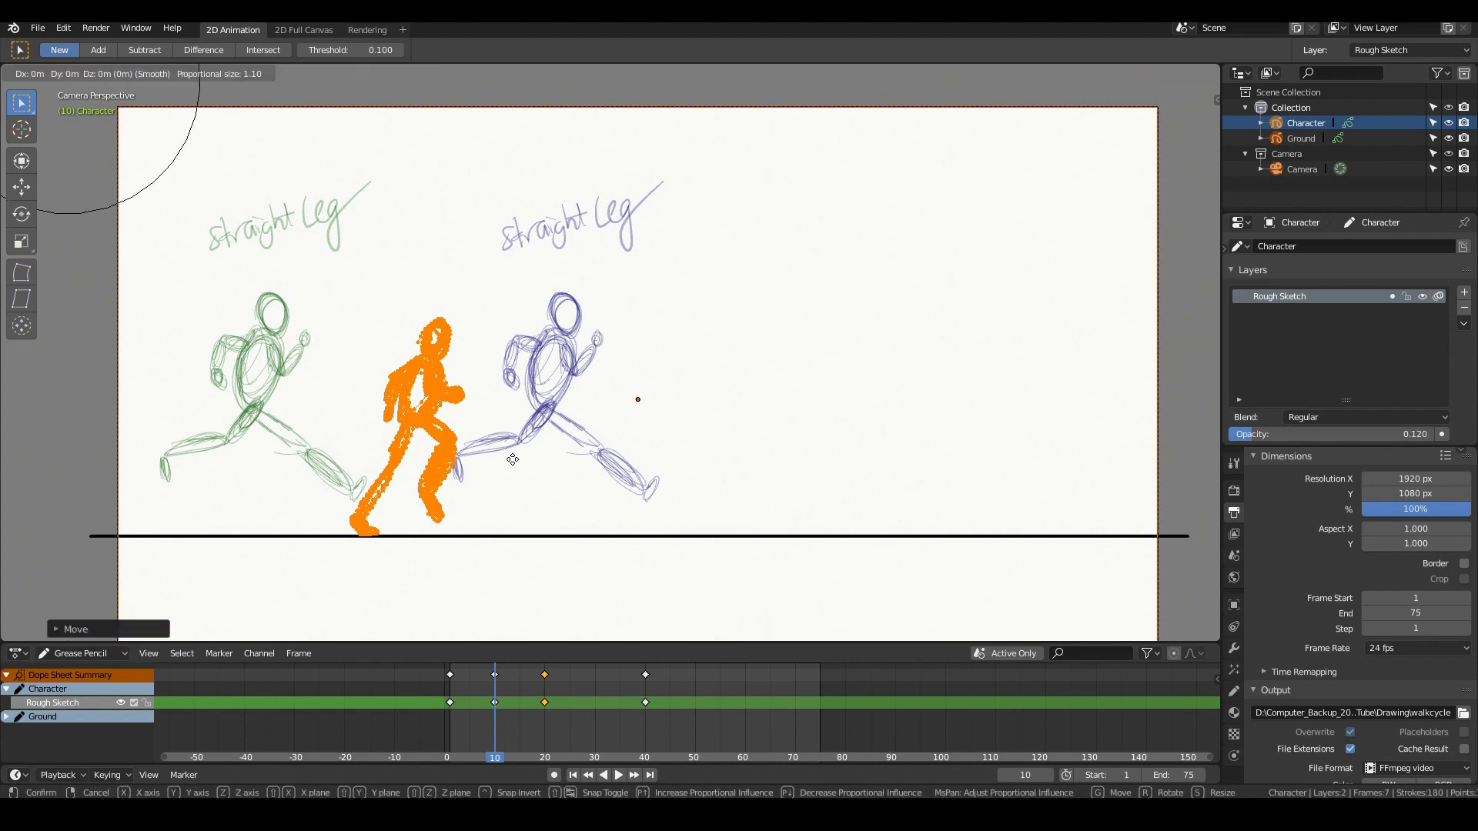
key("g")
key("x")
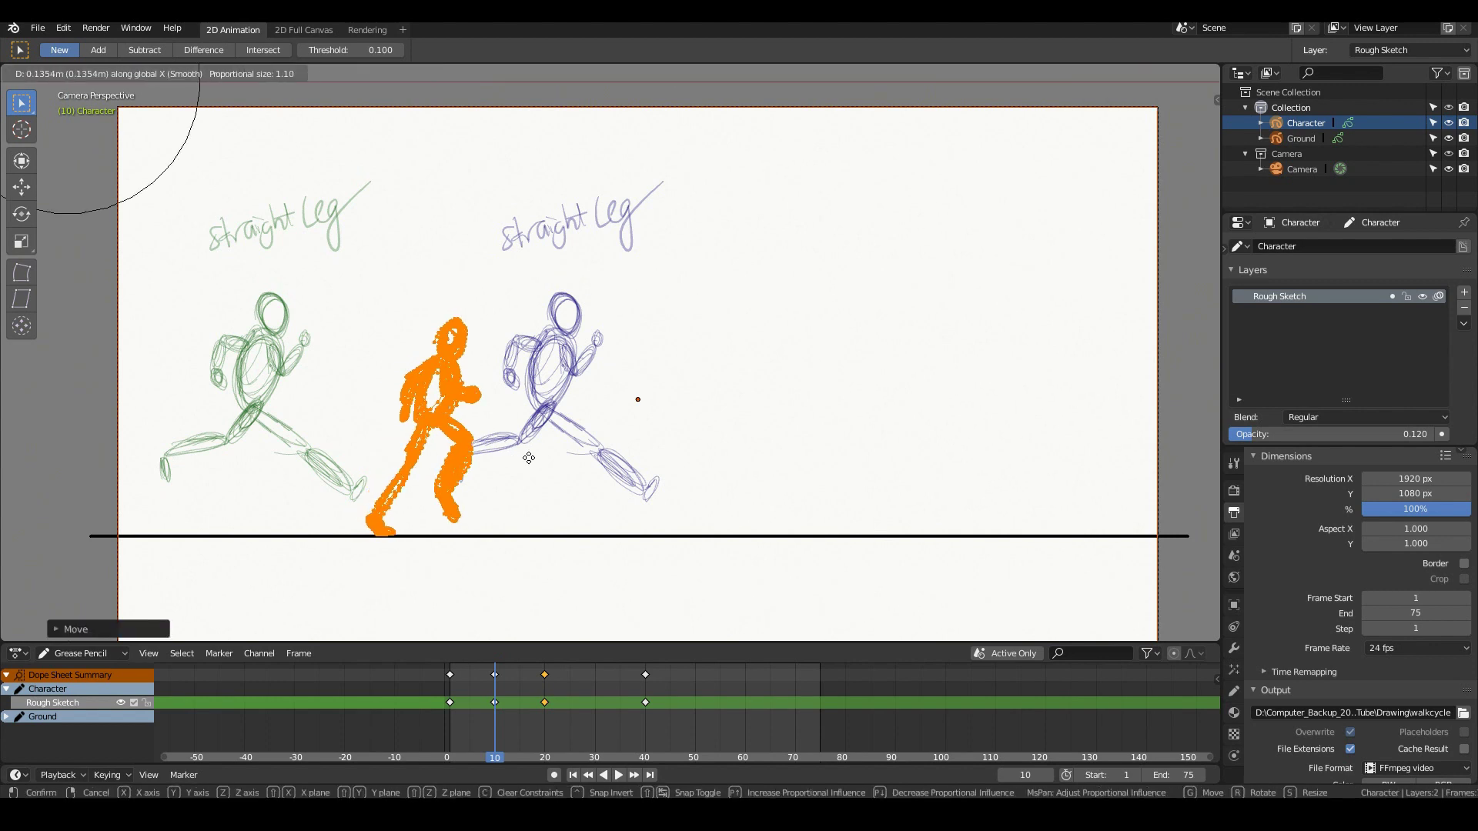
left_click(528, 458)
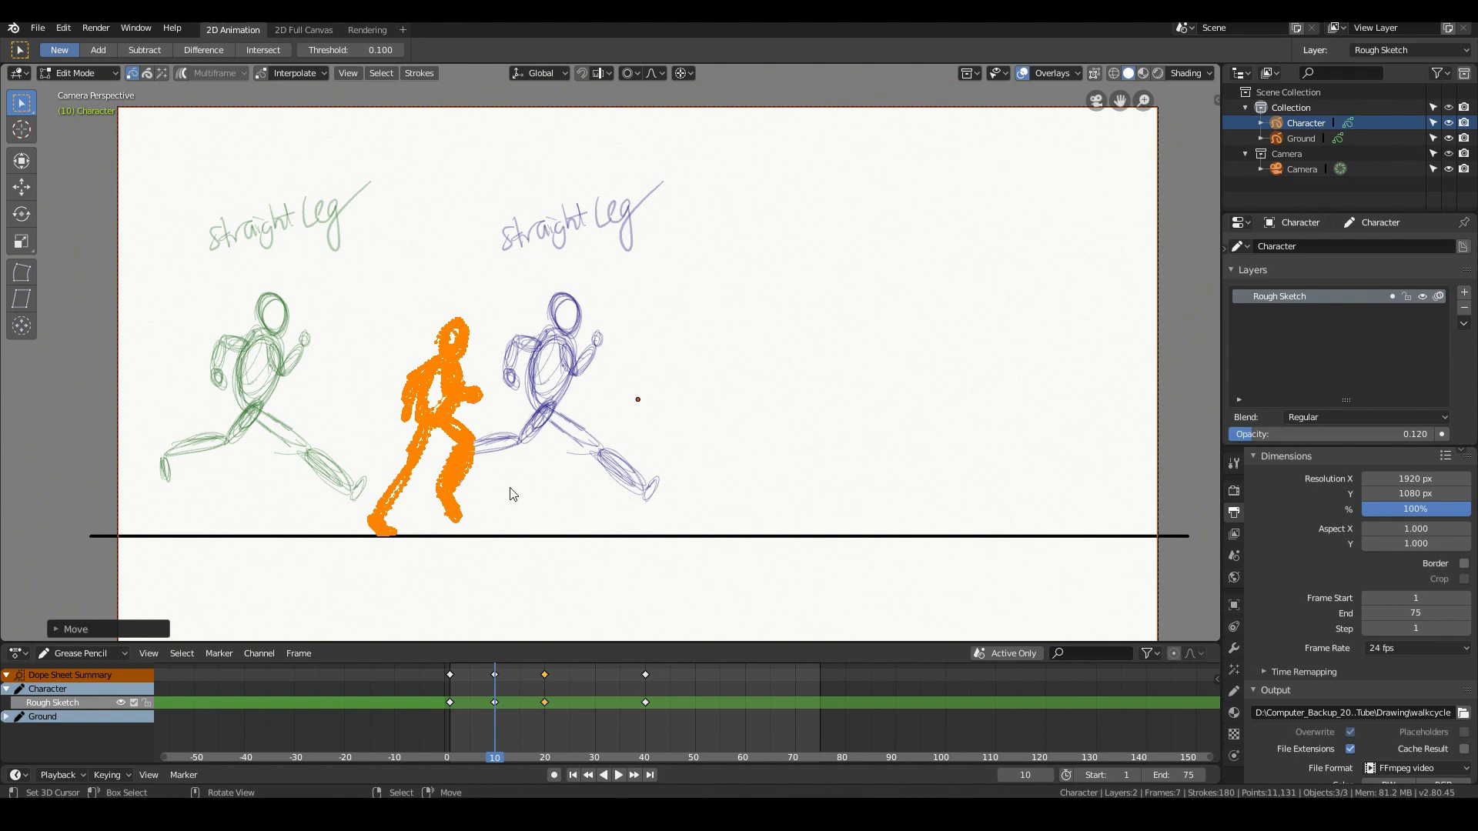
- Scale the frame 10 figure up slightly and raise it about 0.22 m so its foot rests on the ground line
key("s")
left_click(548, 501)
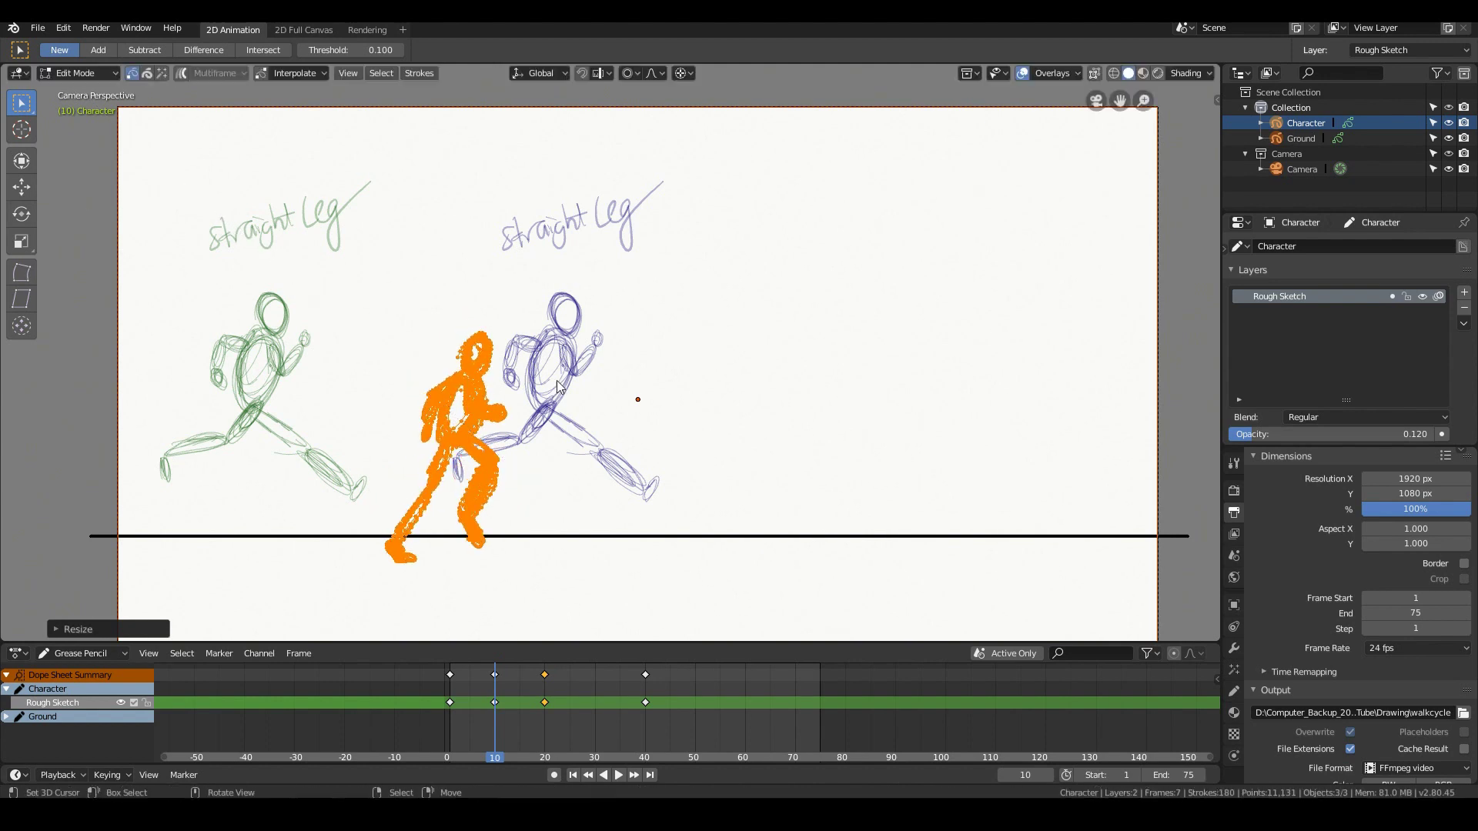
key("g")
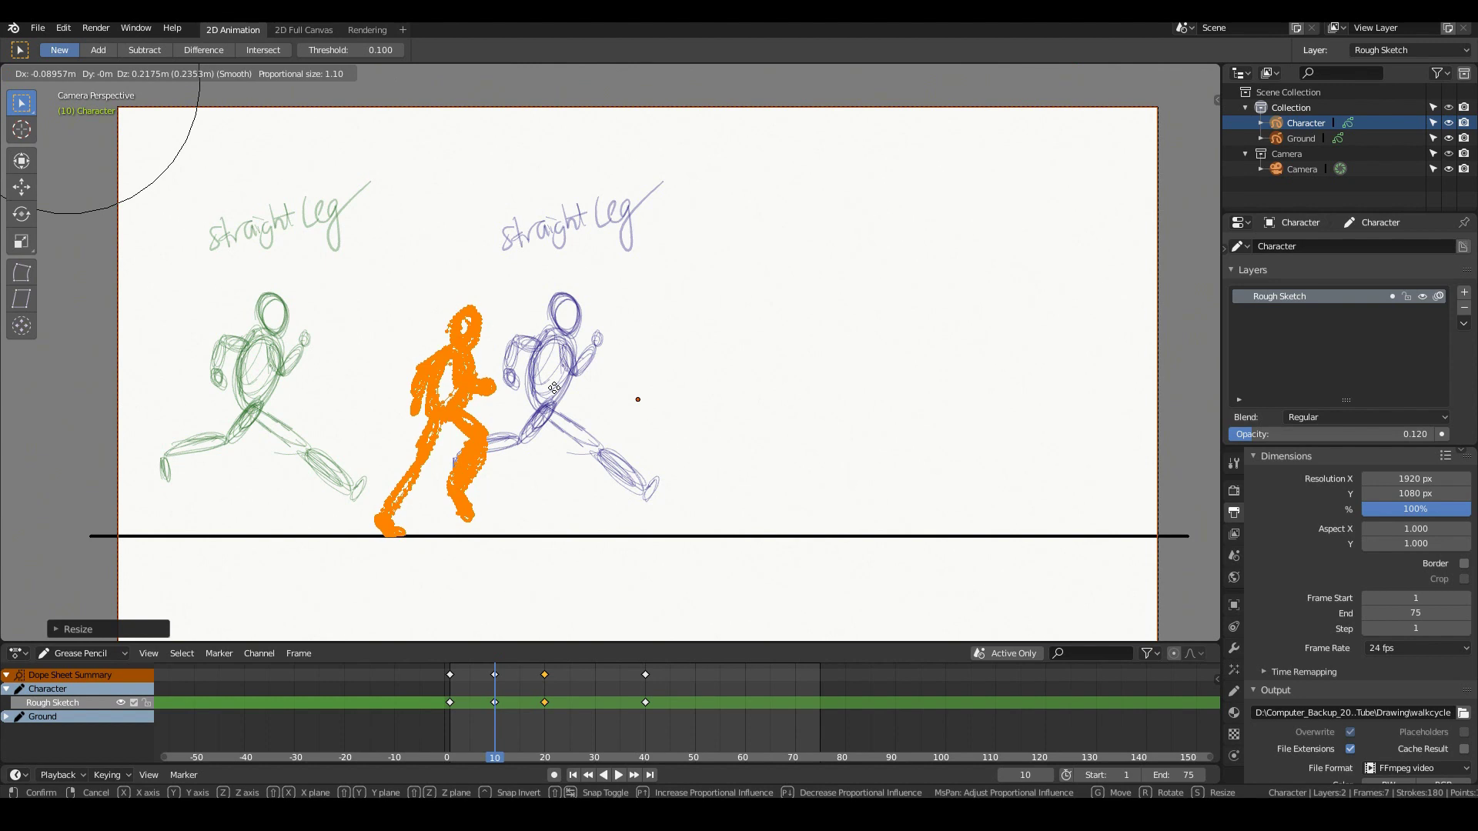
left_click(554, 387)
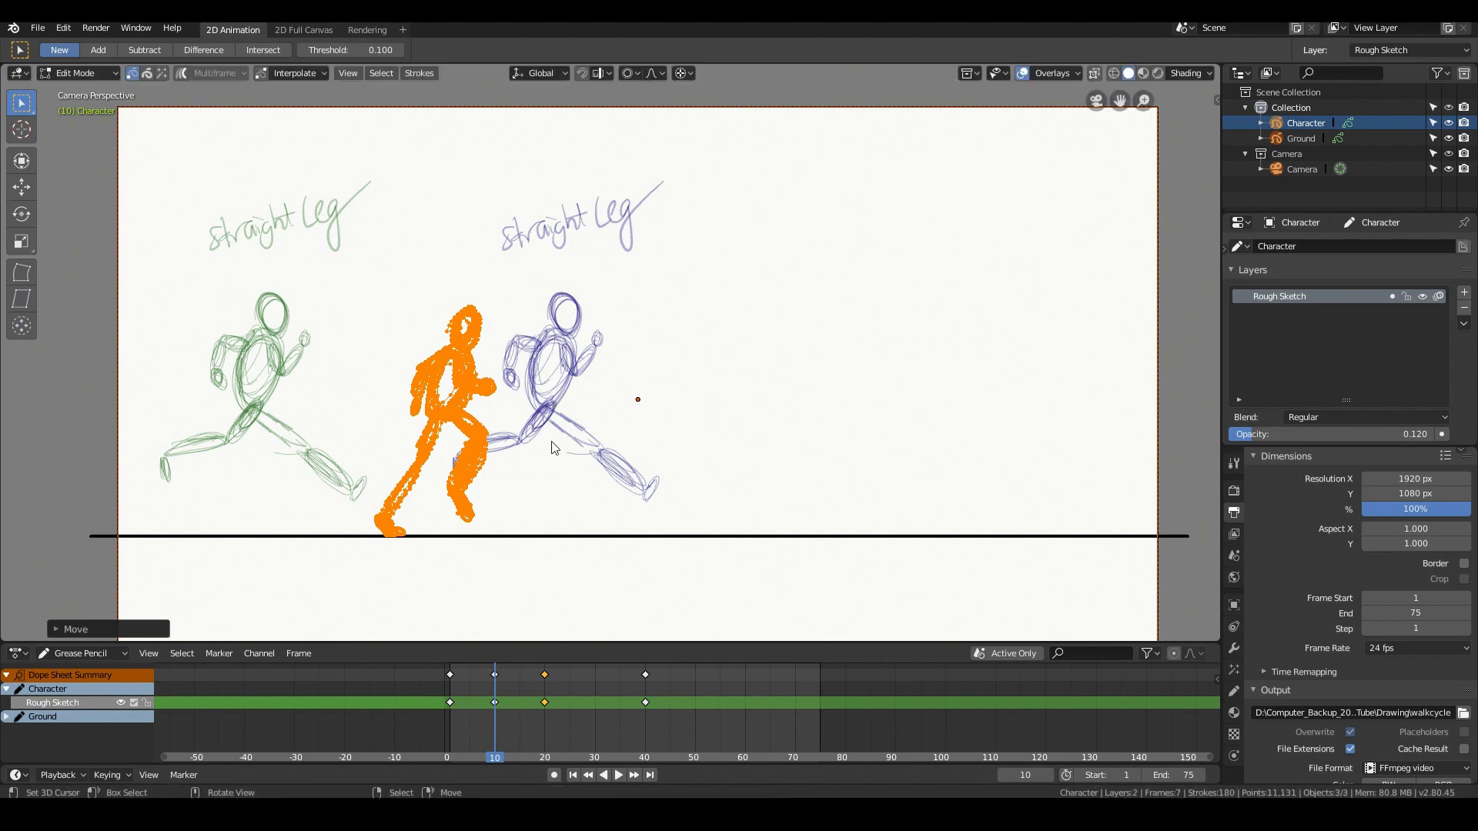
- Duplicate the frame 10 keyframe to frame 30
left_click(495, 675)
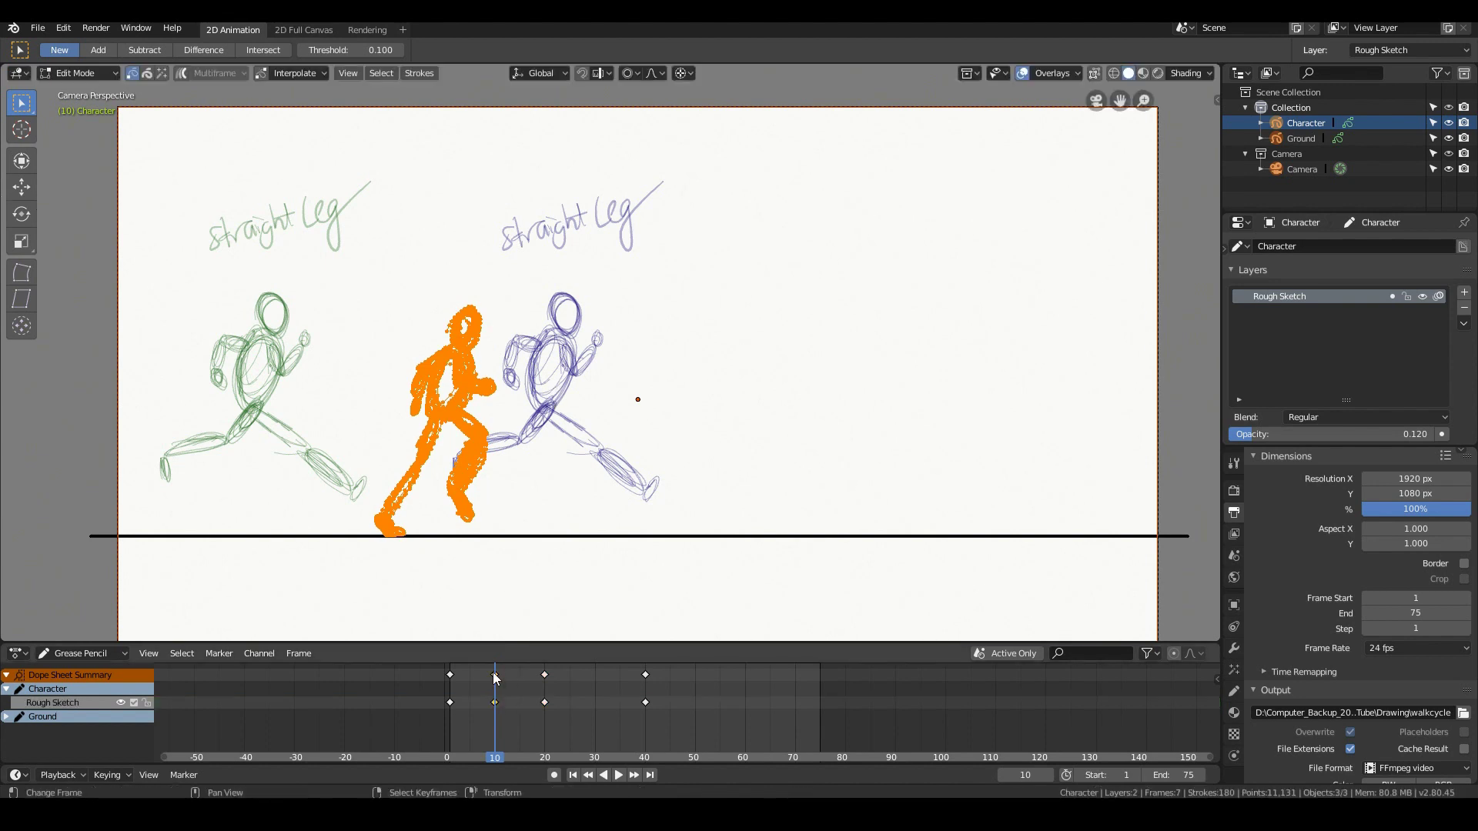
key("shift+d")
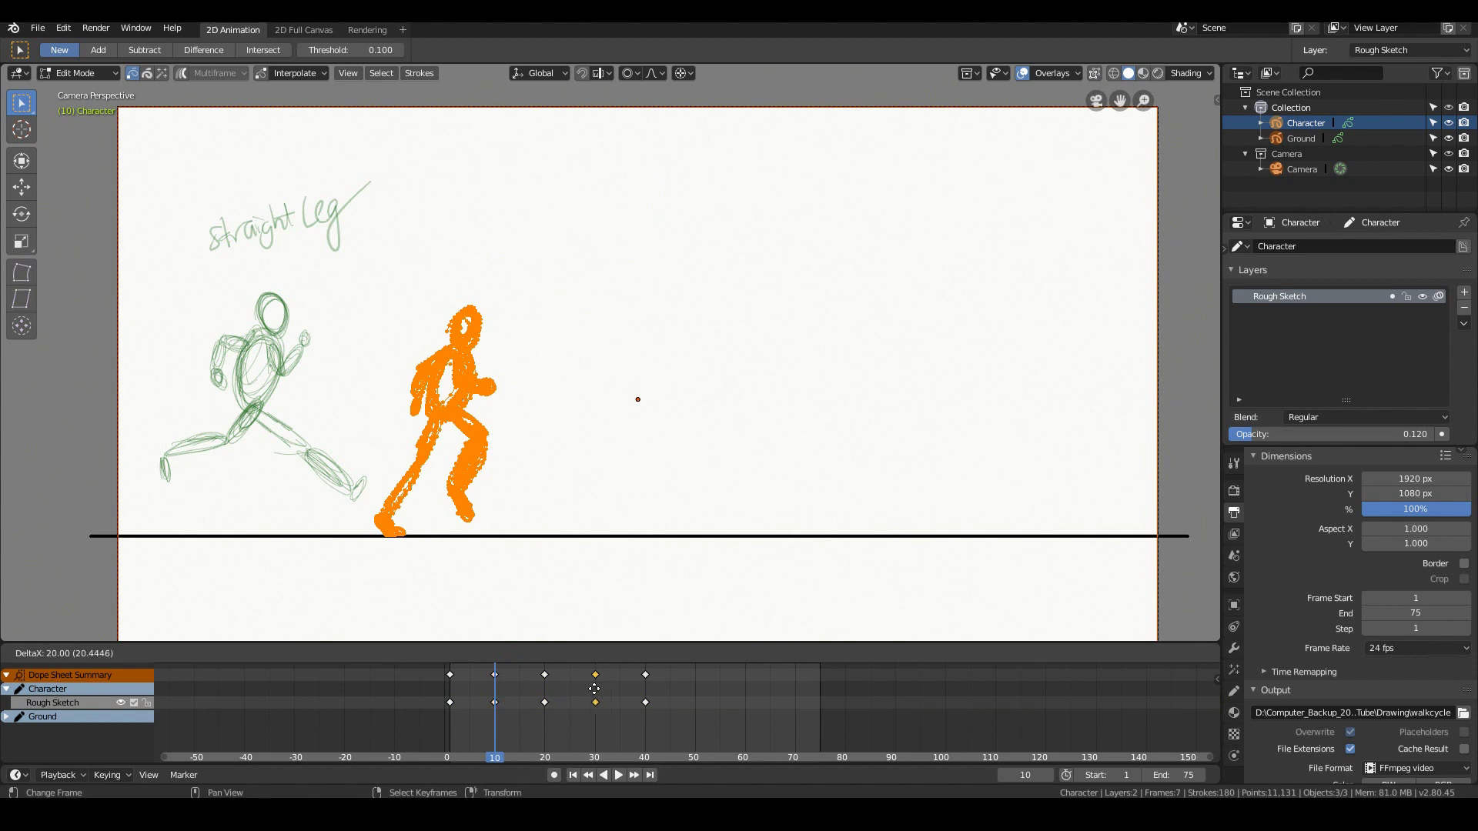
left_click(594, 689)
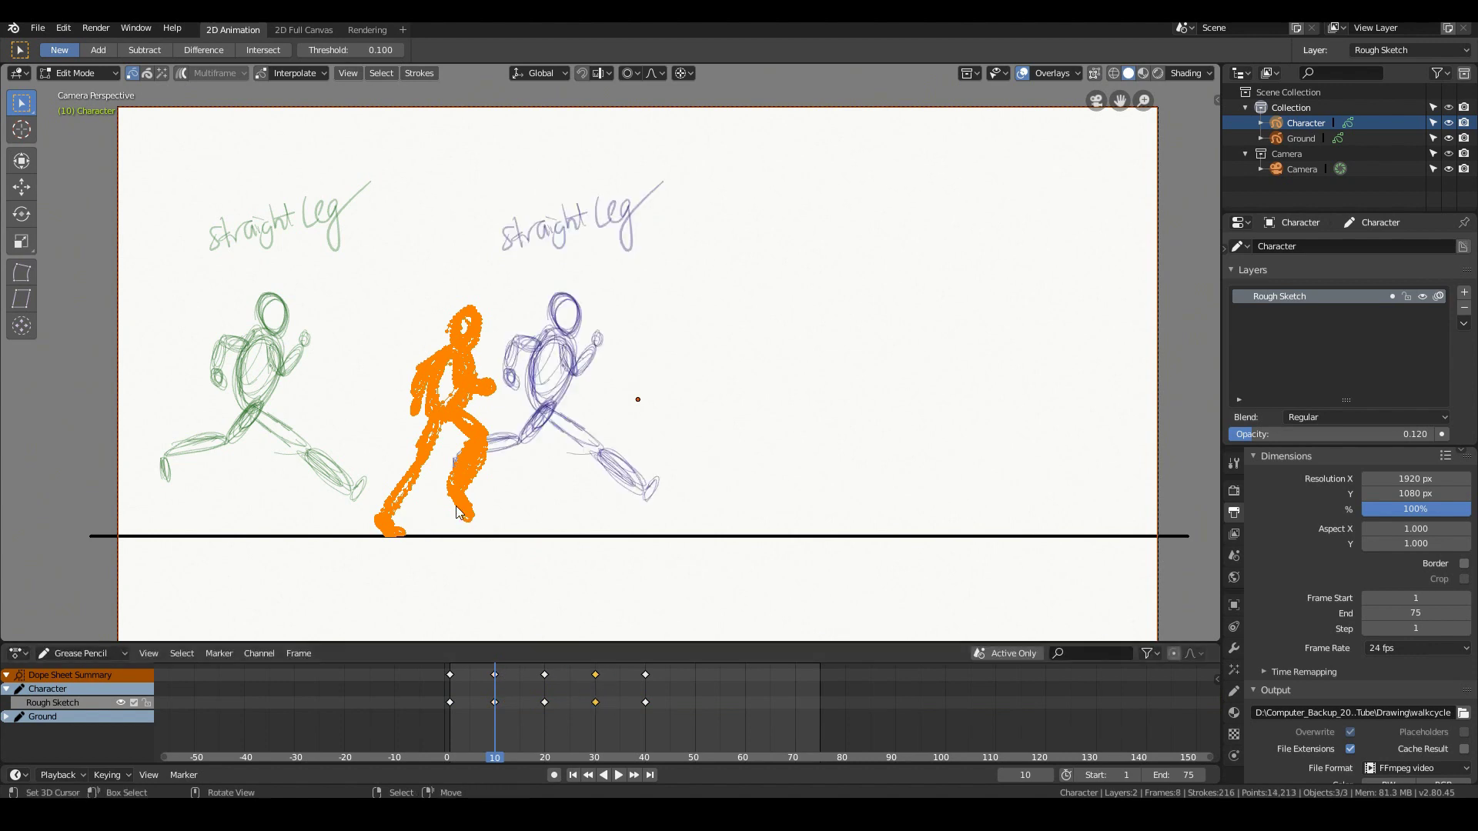
key("g")
left_click(478, 506)
- On frame 30, move the duplicated figure forward along X to just behind the frame 40 straight-leg pose
left_click(595, 681)
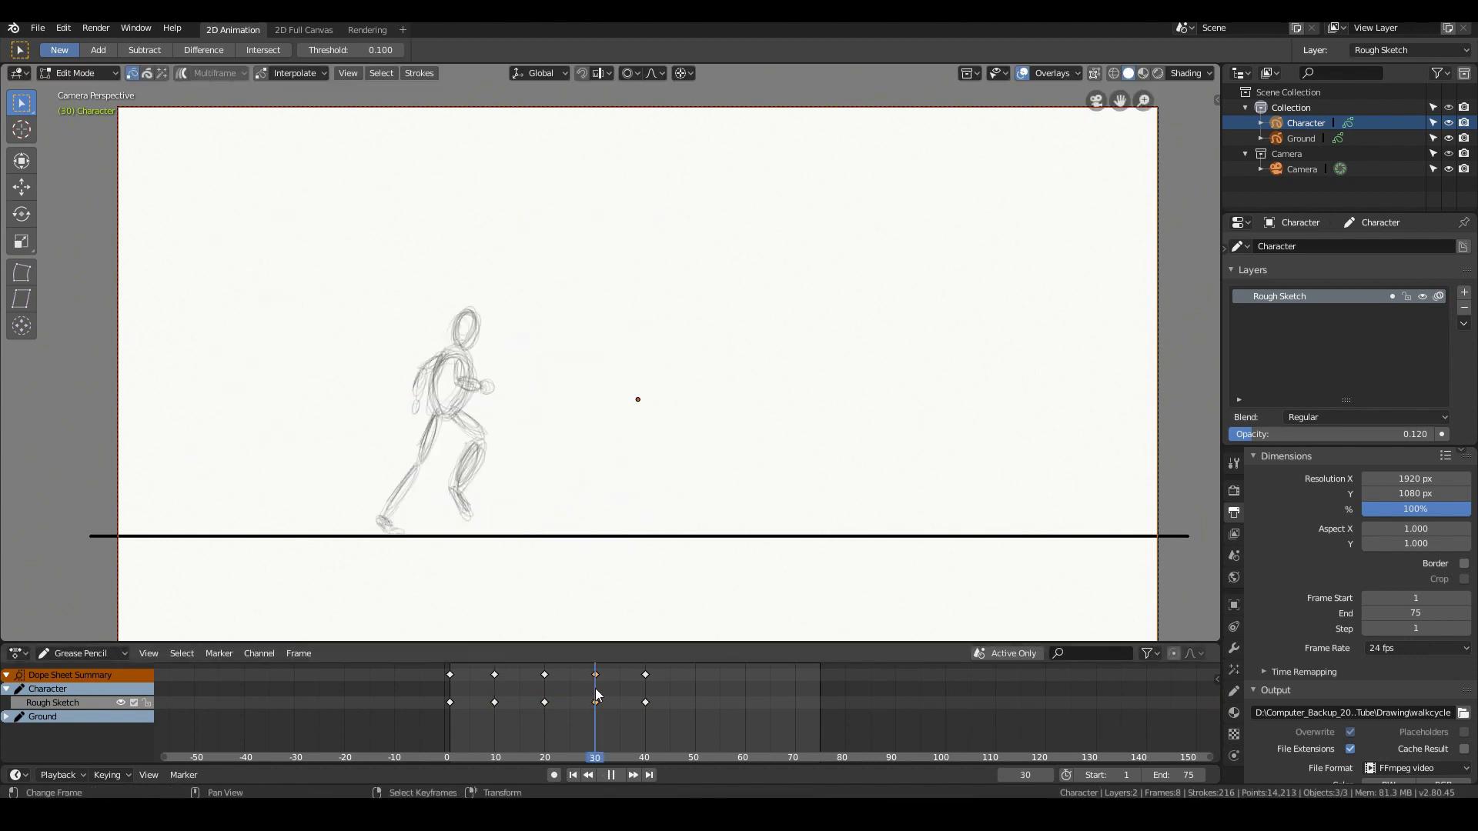
key("g")
key("x")
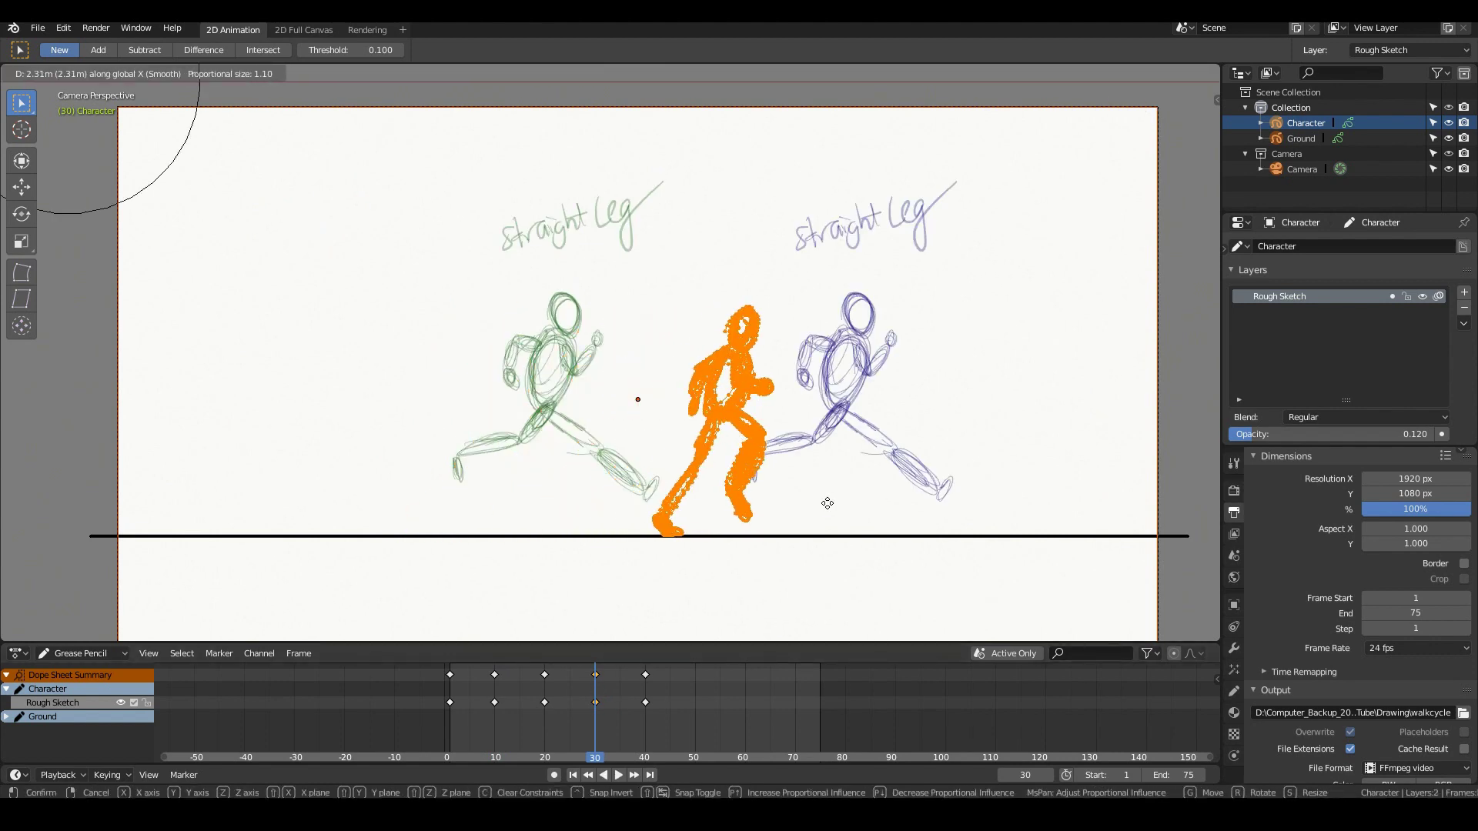
left_click(854, 507)
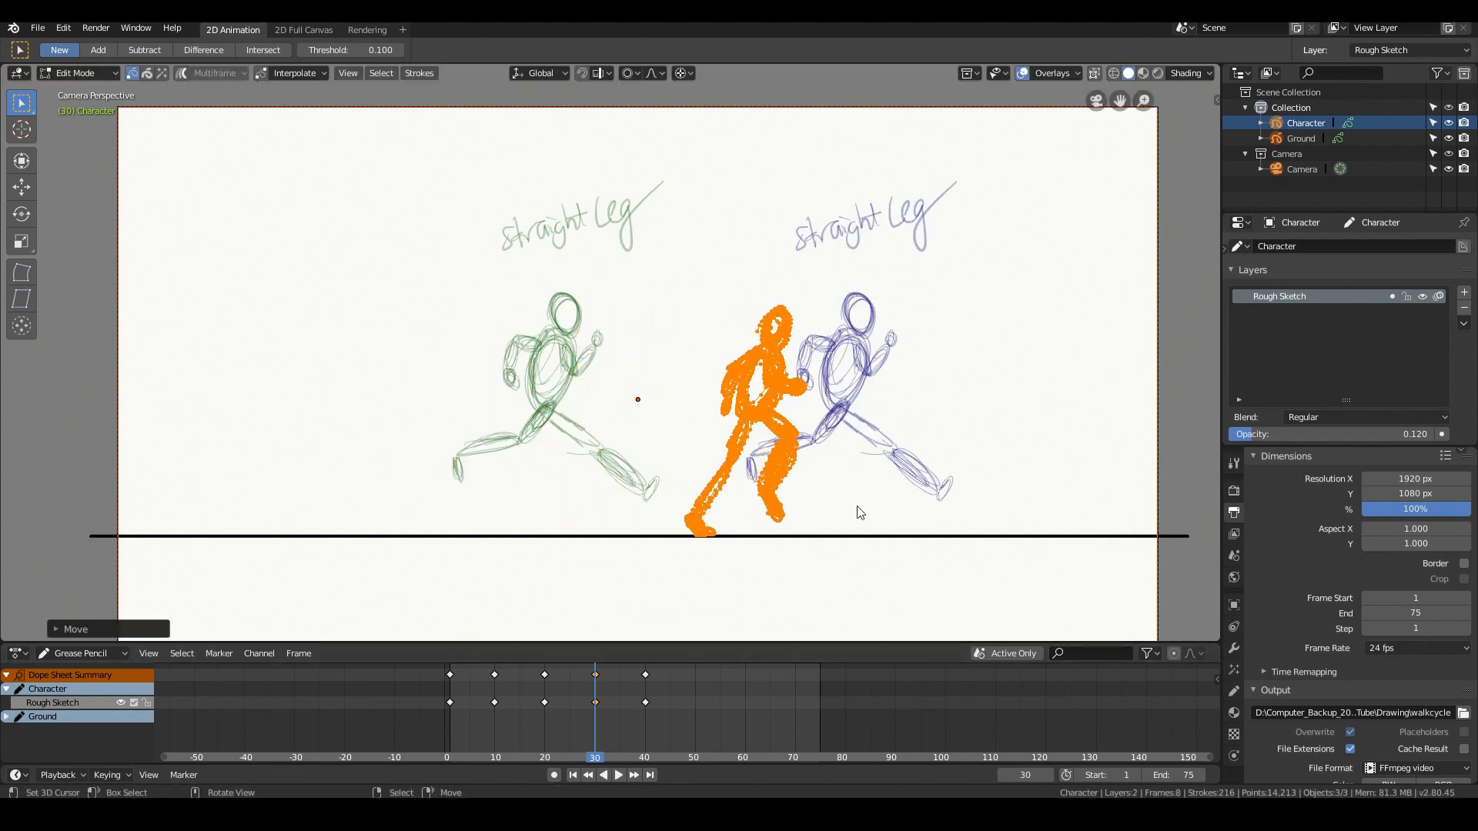
key("g")
key("x")
left_click(851, 507)
- Play the animation from frame 1 to check the timing and spacing of the poses
left_click(450, 701)
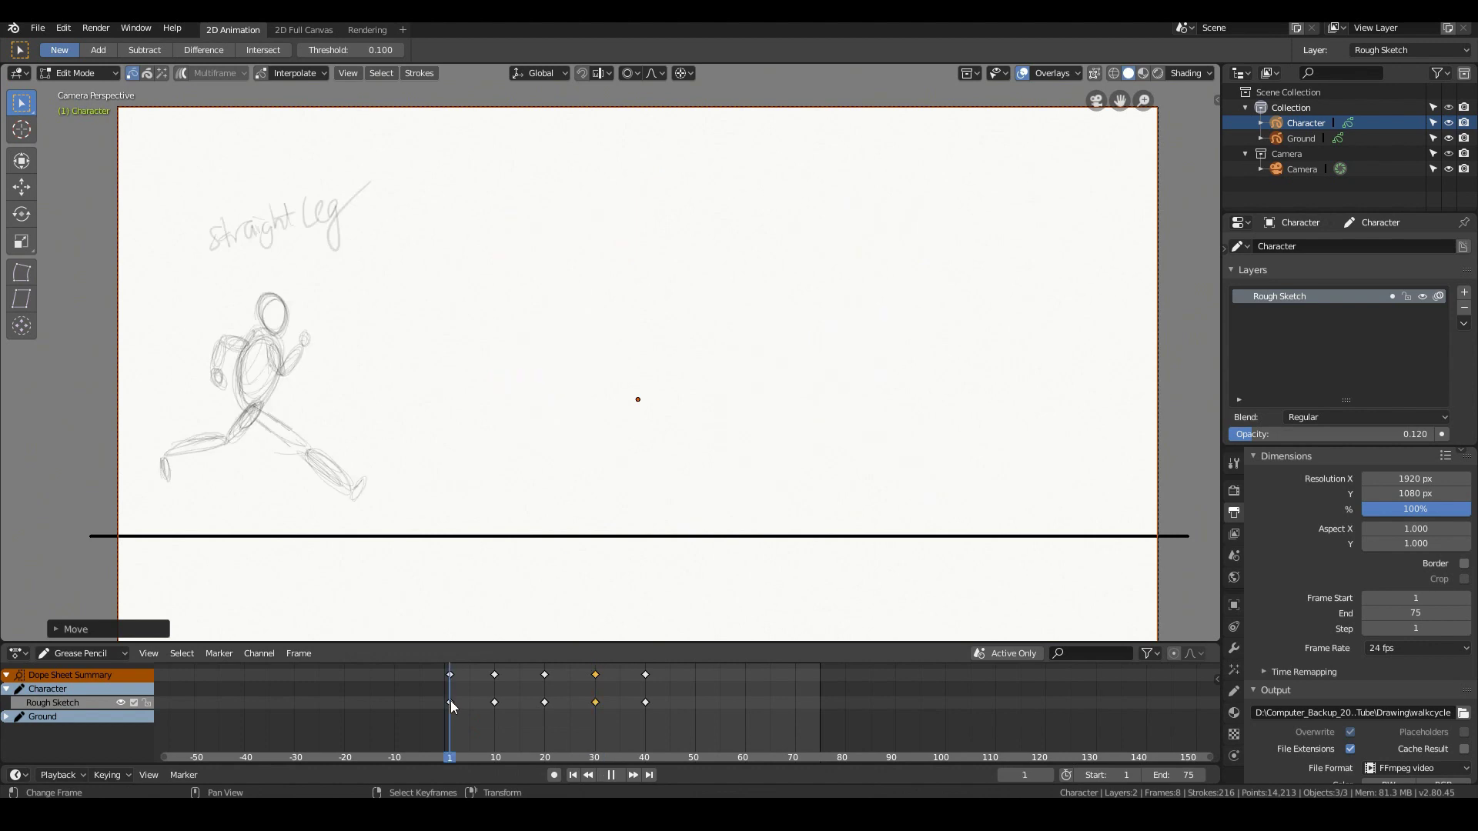
key("space")
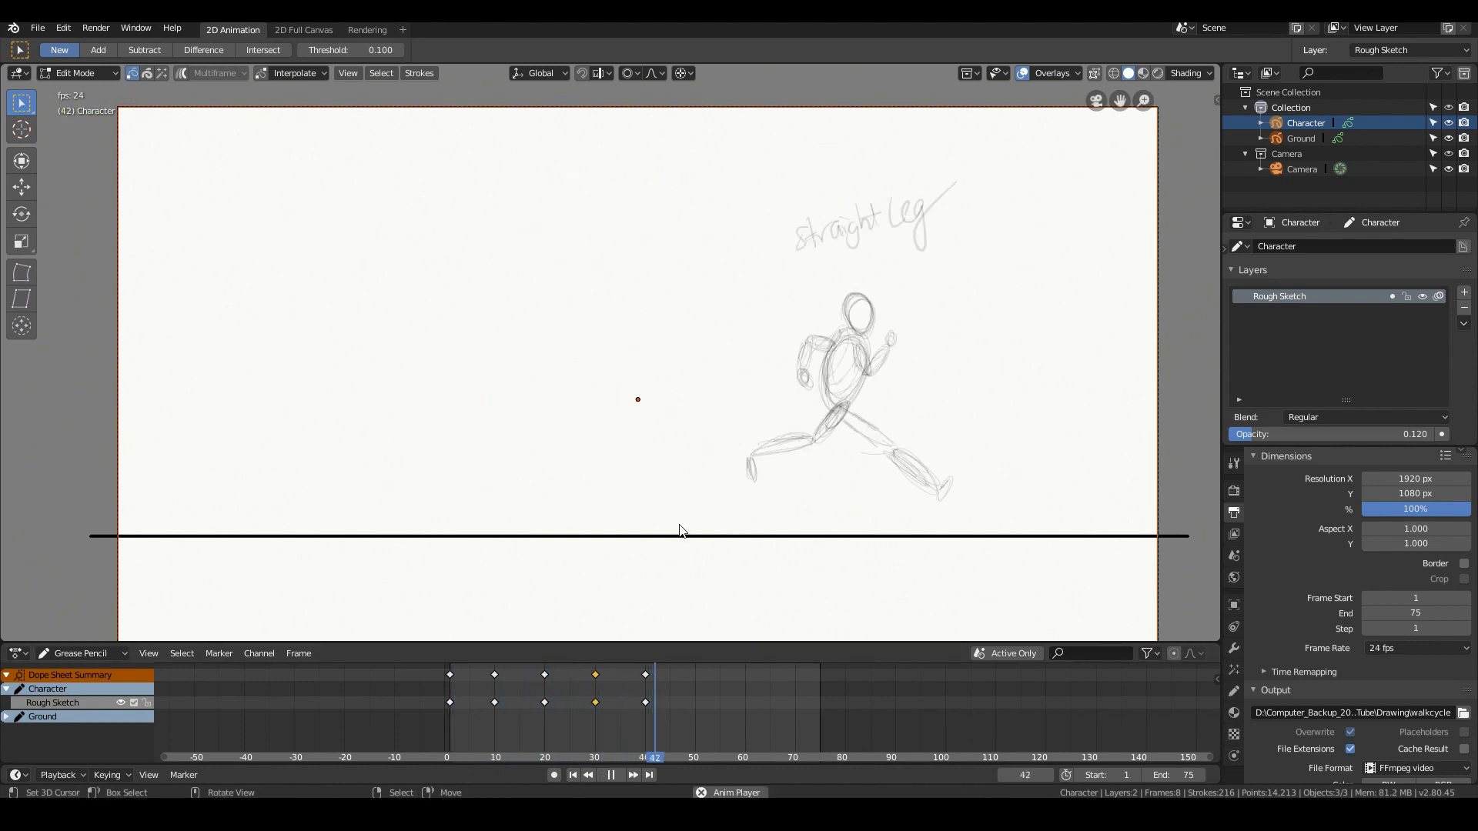
key("Escape")
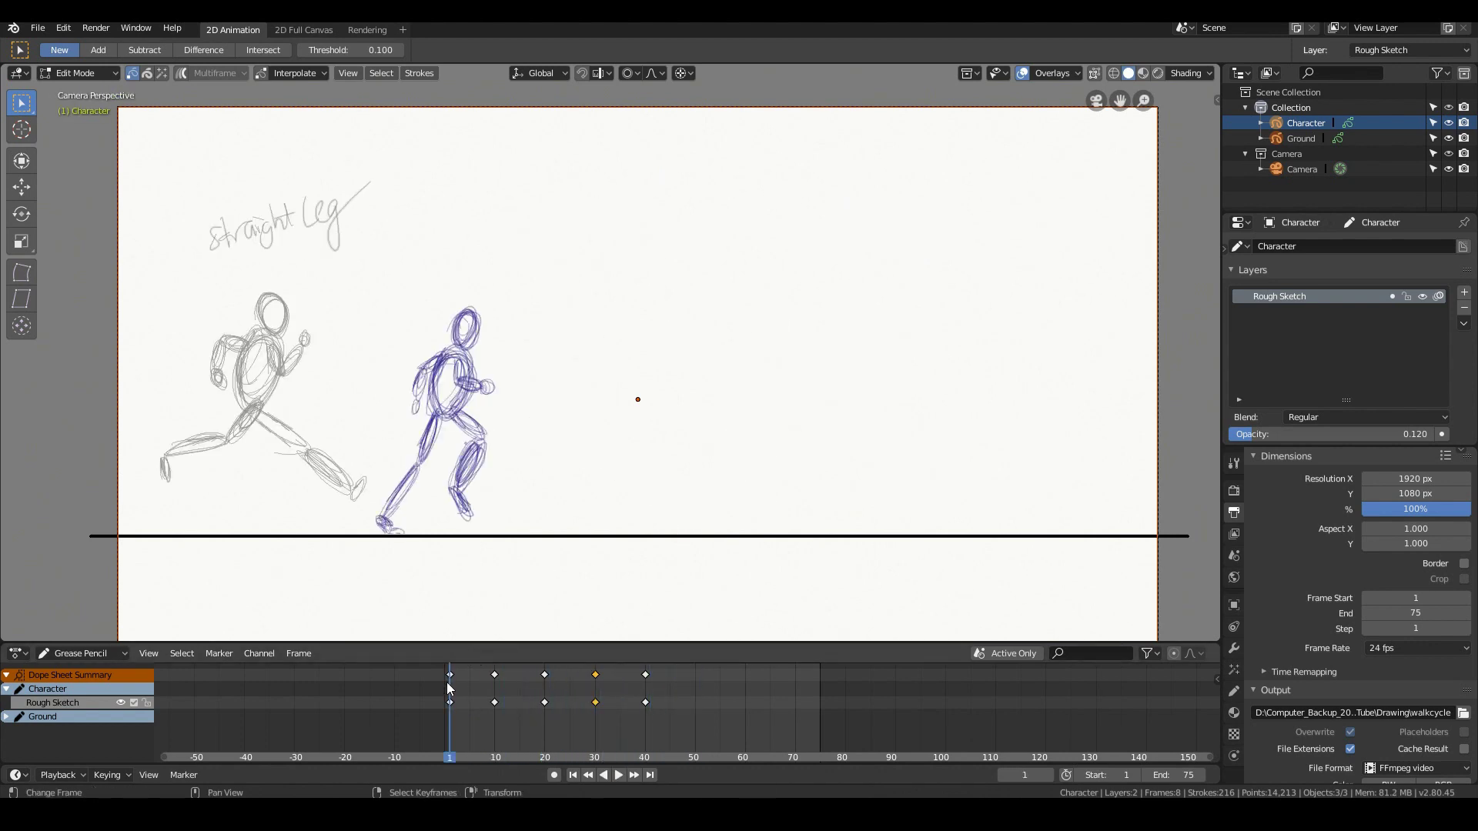
- Switch to Draw mode on frame 10 and write the label "Push" above the figure
left_click(495, 684)
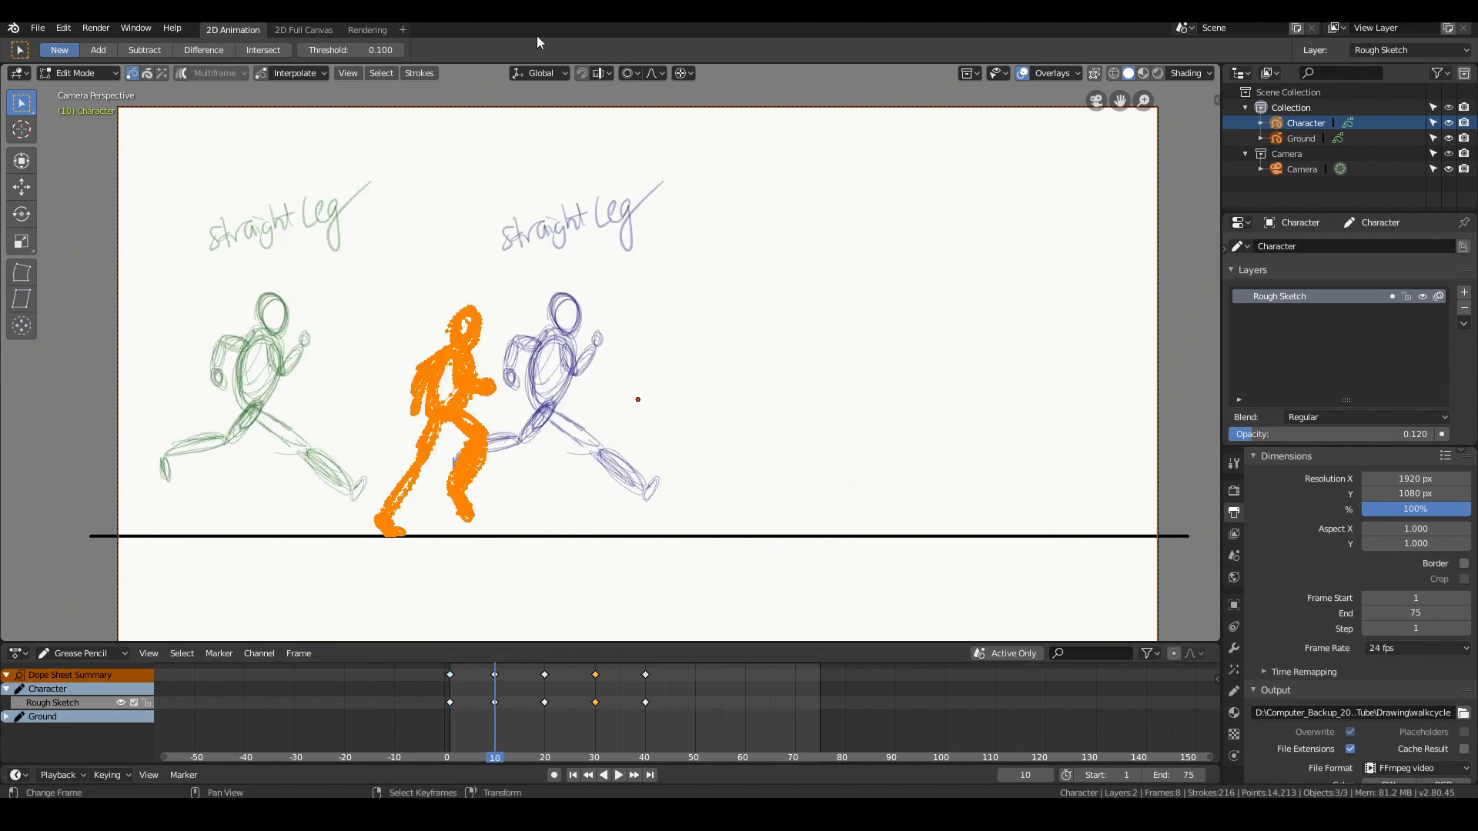
left_click(78, 75)
left_click(78, 113)
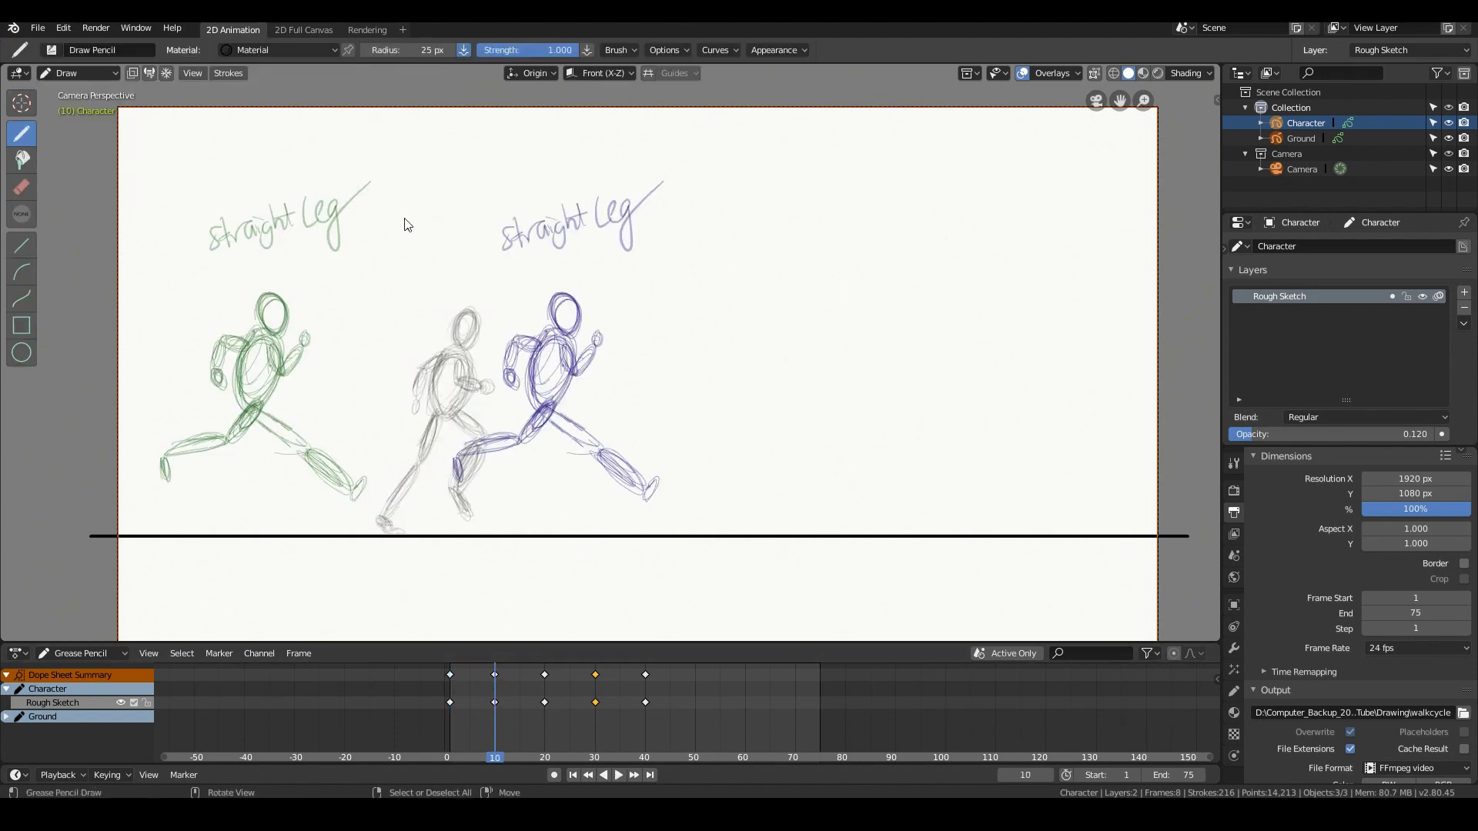
mouse_move(401, 245)
left_mouse_down()
mouse_move(416, 222)
mouse_move(440, 228)
left_mouse_up()
left_click_drag(449, 201, 478, 205)
- On frame 5, sketch a figure with one foot planted and the other leg bent behind, between the straight-leg and push poses
left_click(474, 727)
key("space")
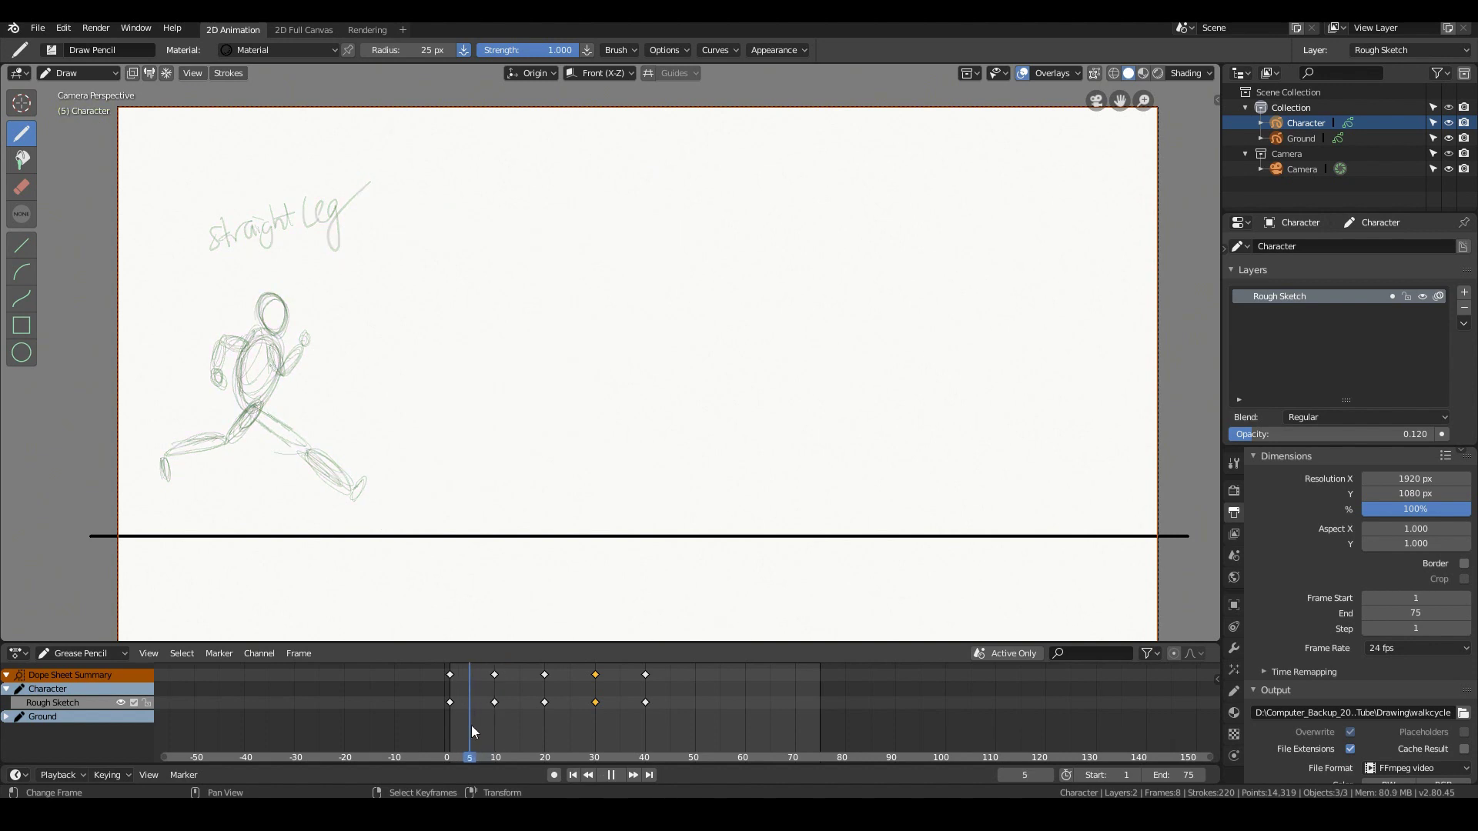
key("space")
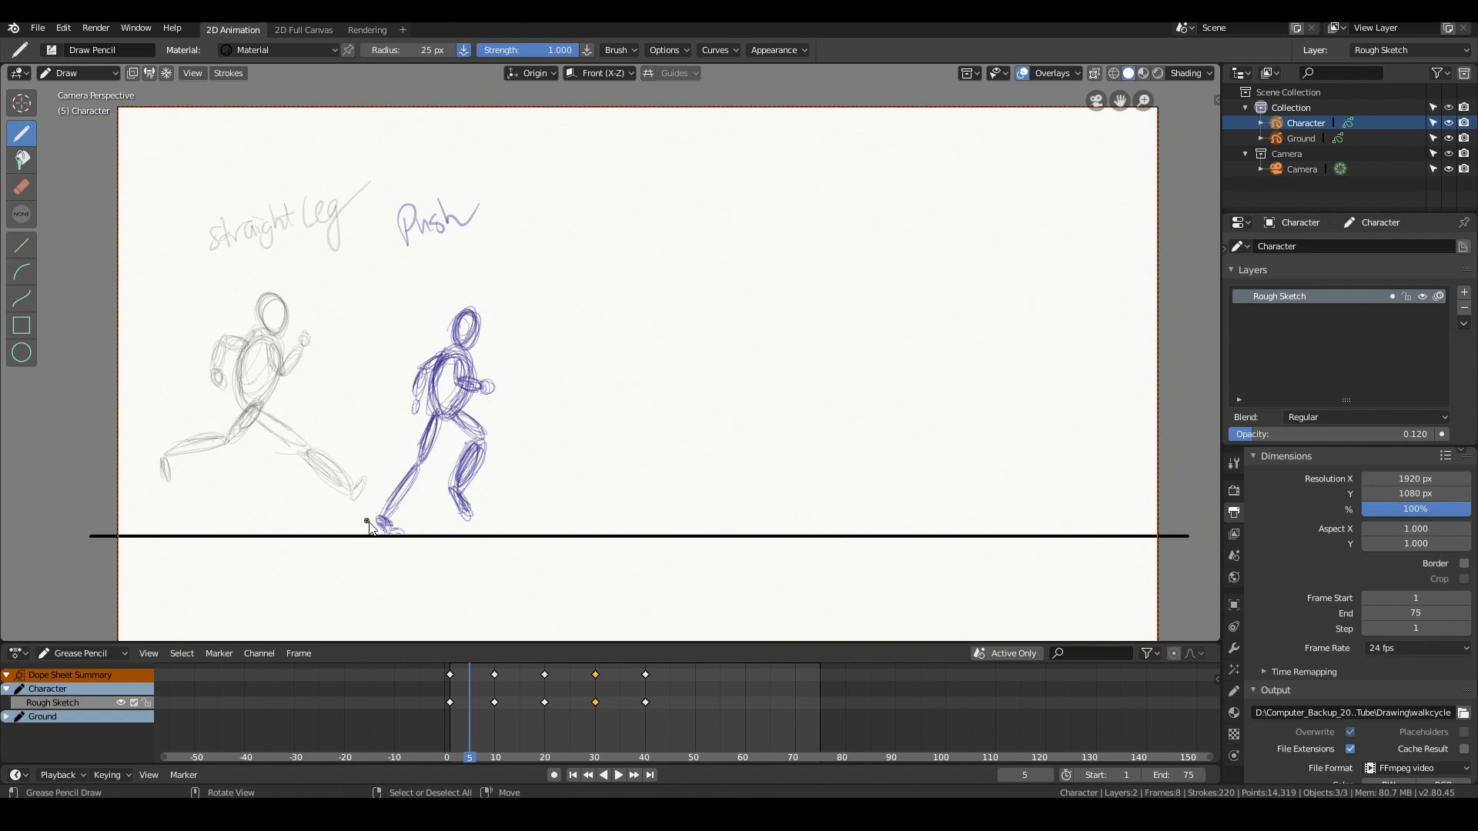
left_click_drag(390, 520, 354, 441)
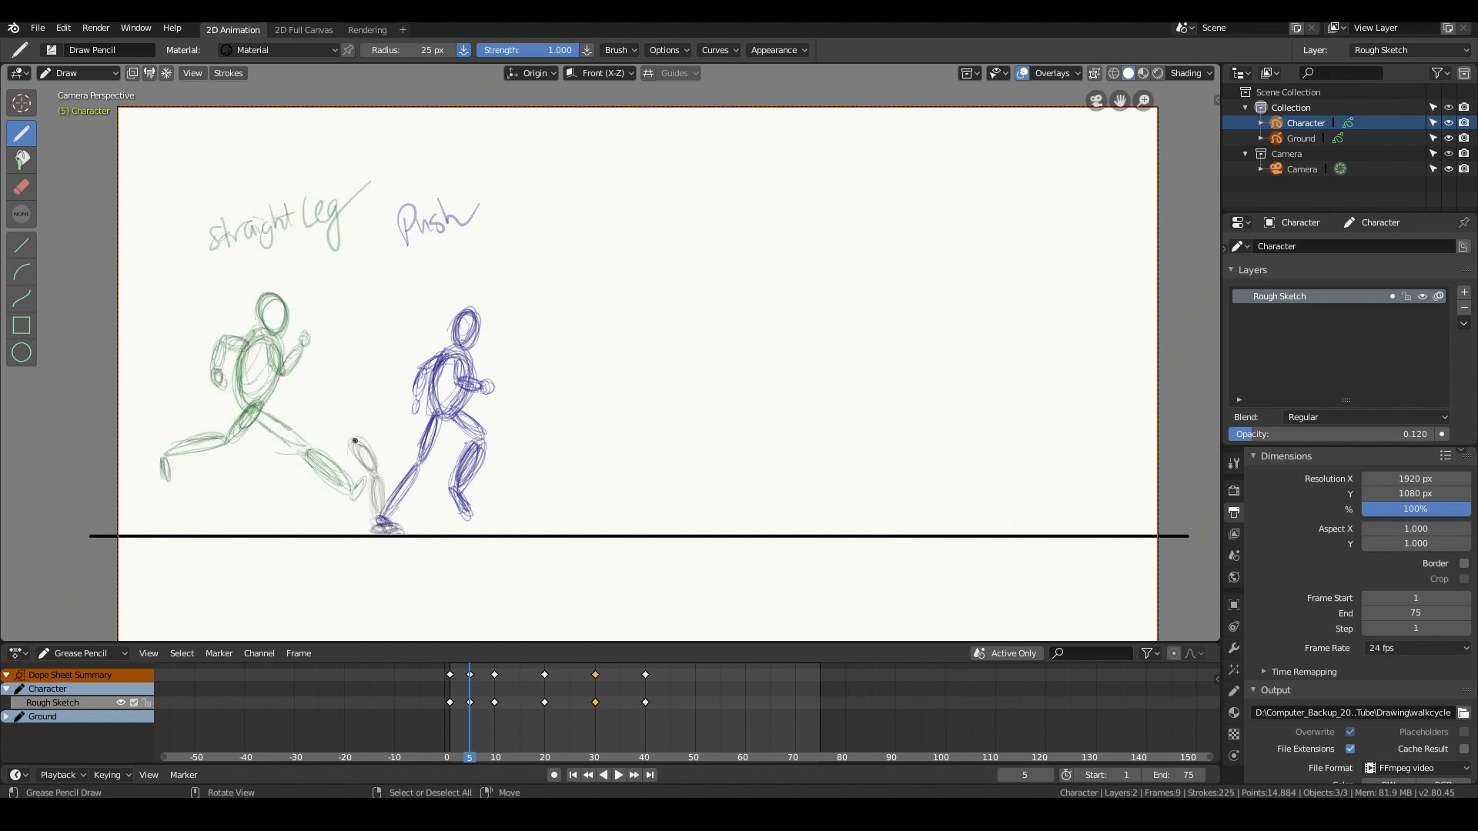
left_click_drag(317, 483, 318, 504)
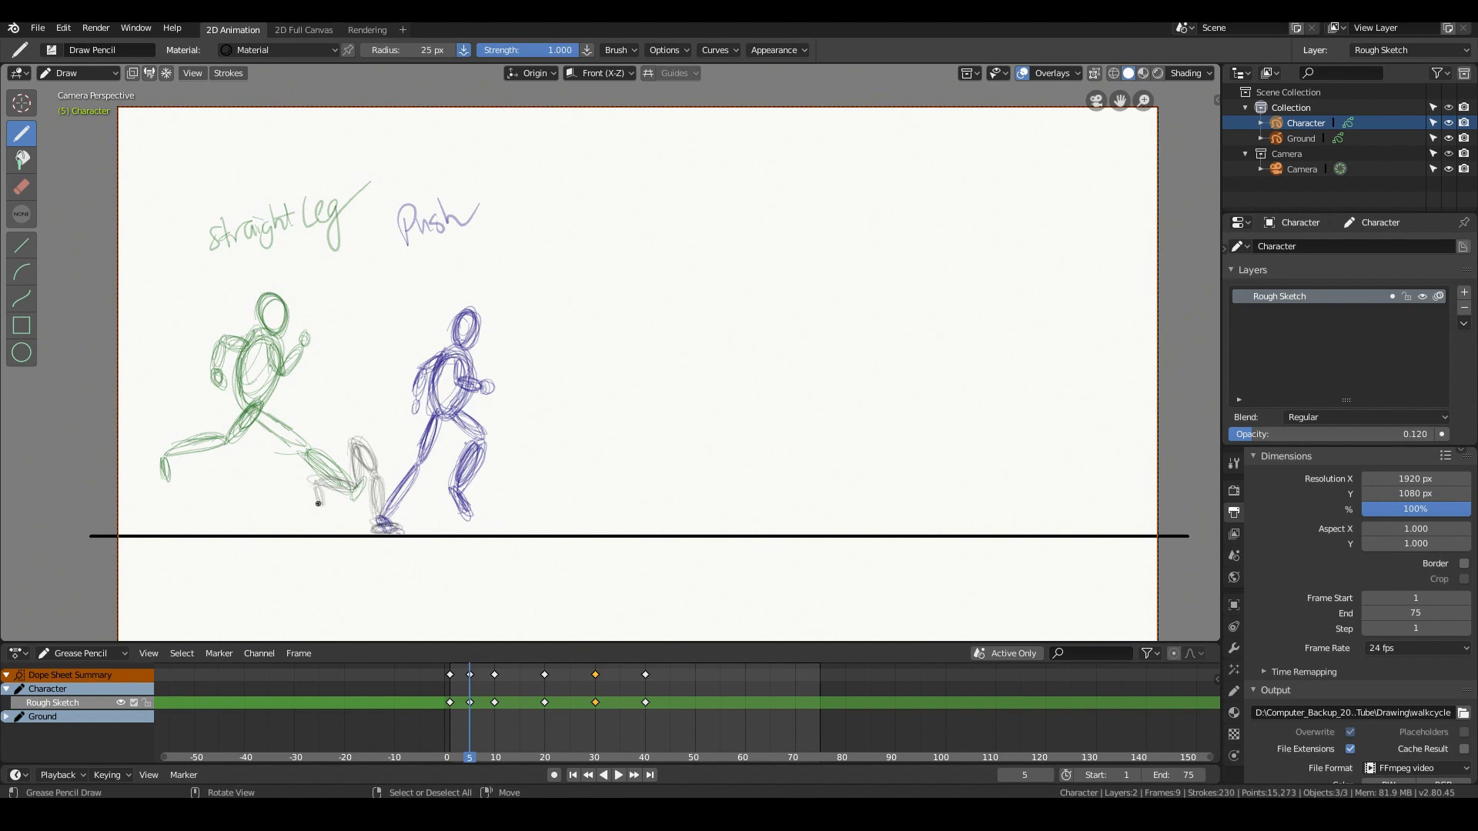
mouse_move(354, 443)
left_mouse_down()
mouse_move(356, 470)
mouse_move(344, 443)
mouse_move(360, 461)
mouse_move(357, 445)
left_mouse_up()
mouse_move(346, 377)
left_mouse_down()
mouse_move(363, 432)
mouse_move(340, 416)
mouse_move(372, 338)
mouse_move(354, 331)
mouse_move(361, 381)
mouse_move(330, 393)
mouse_move(324, 433)
left_mouse_up()
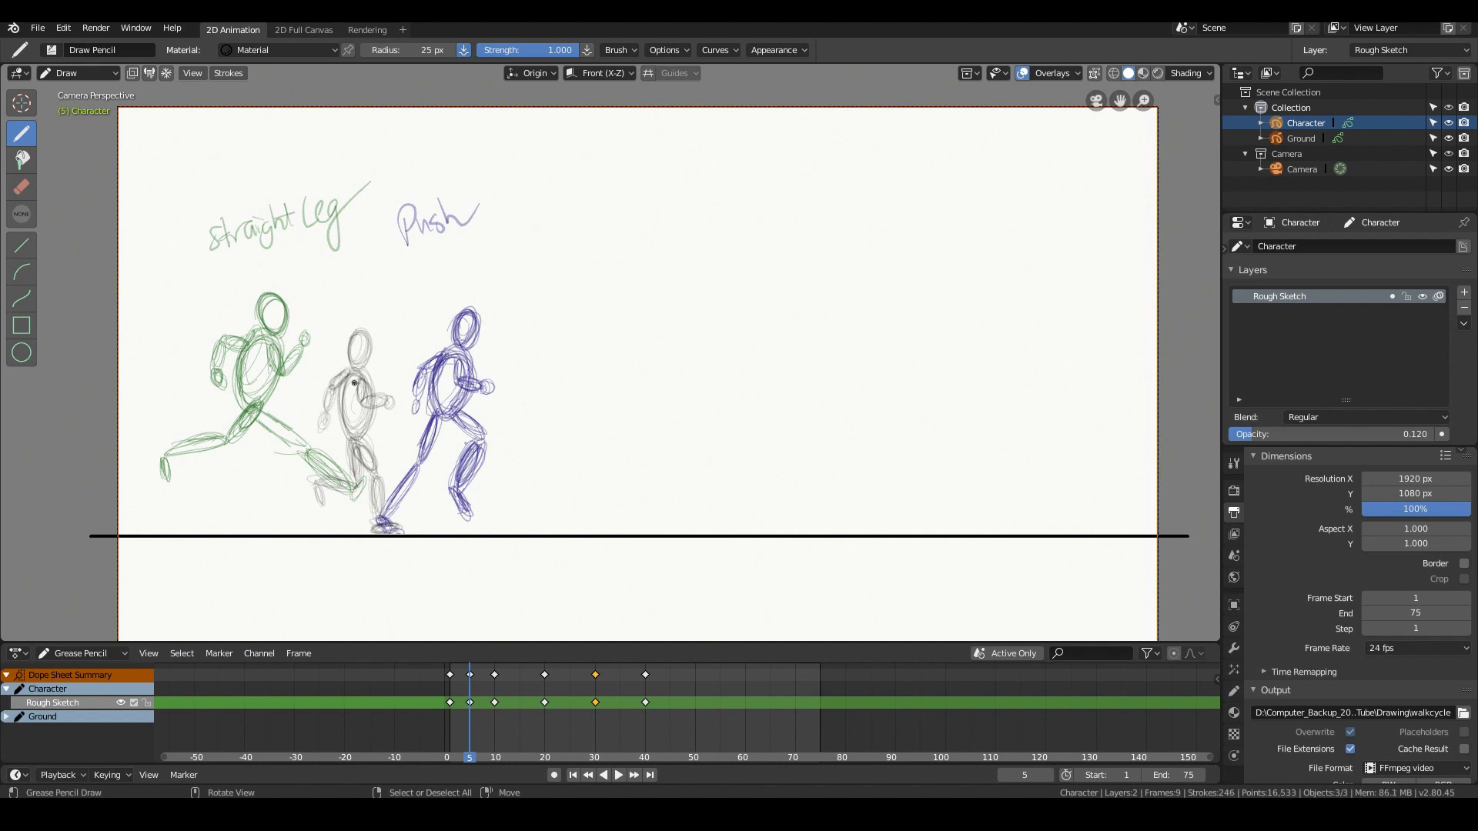
- Duplicate the labelled frame 10 push keyframe onto frame 30, replacing the drawing there
right_click(495, 672)
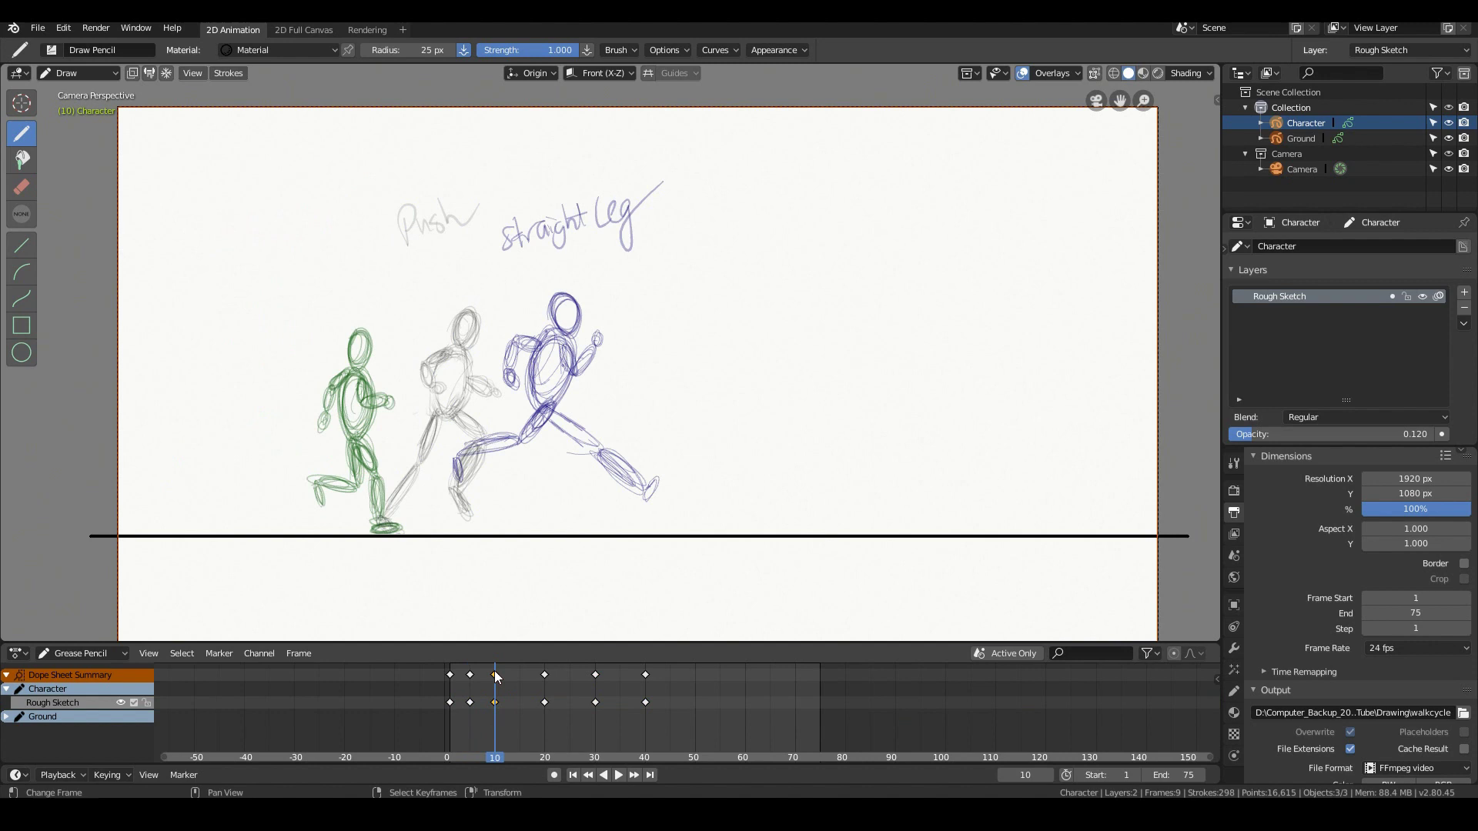
key("shift+d")
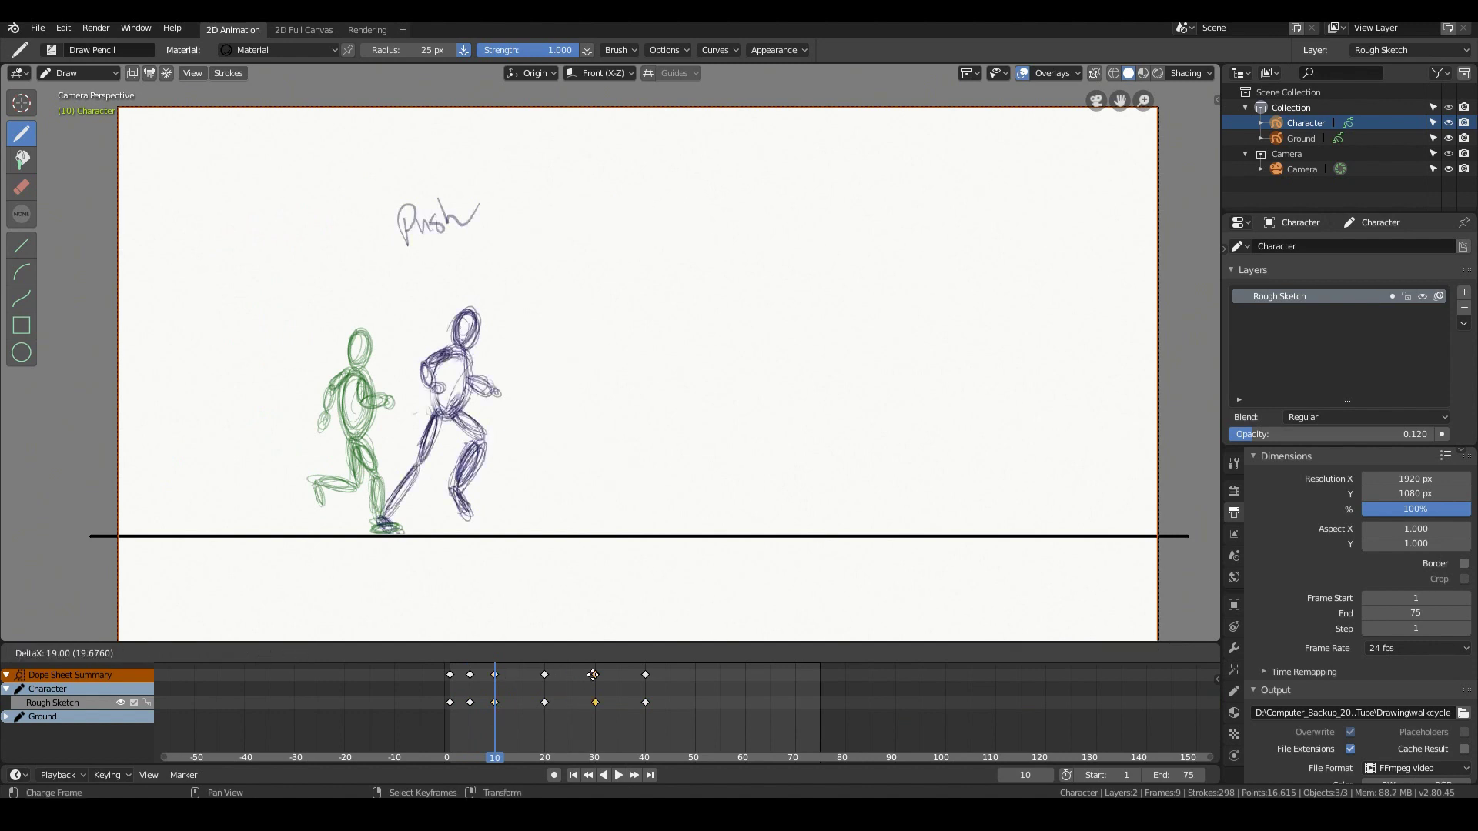
left_click(593, 674)
left_click(595, 674)
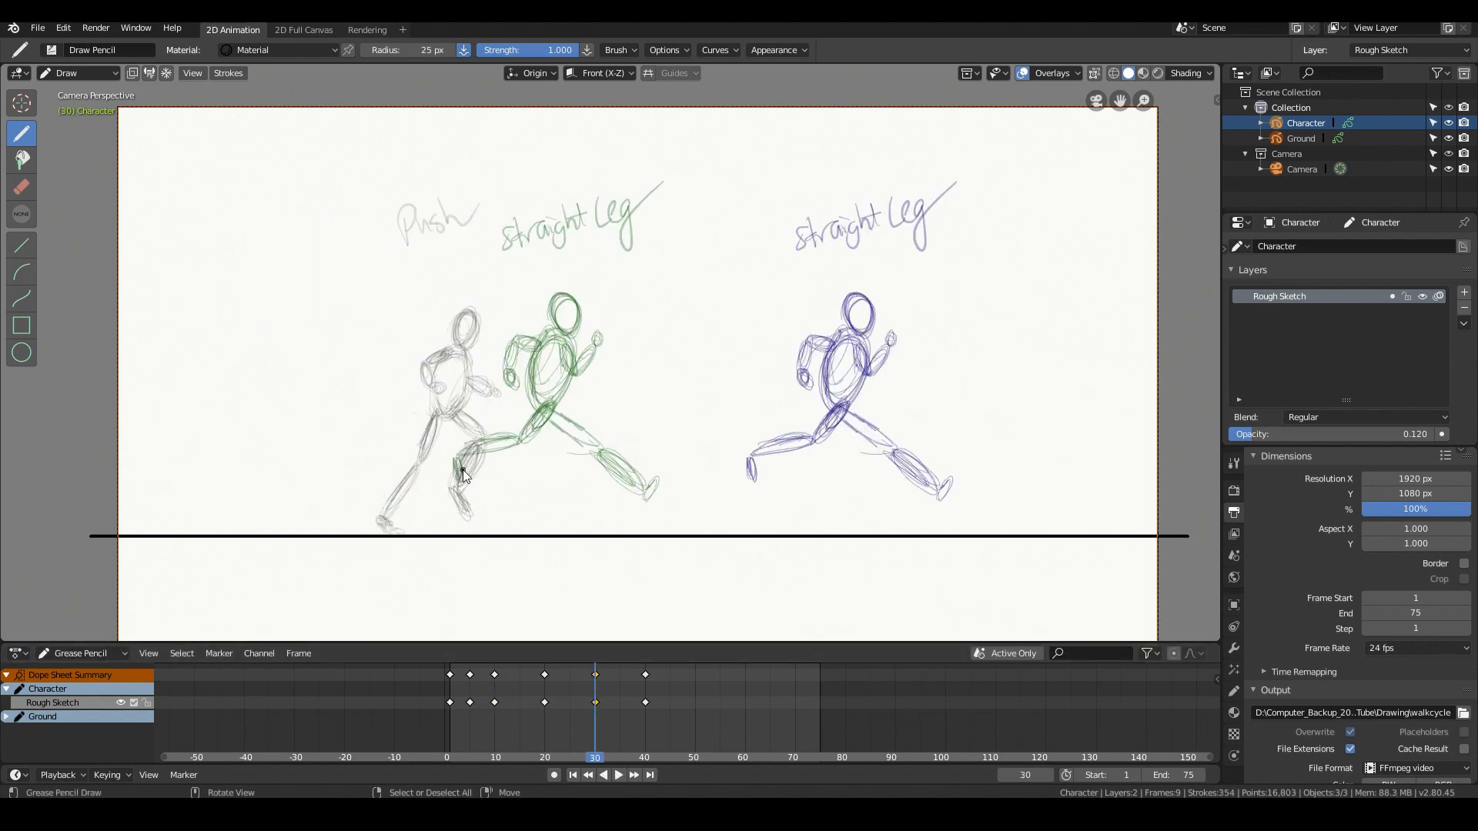
- In Edit Mode, select the whole frame 30 push drawing and move it forward between the frame 20 and frame 40 poses
key("Tab")
key("a")
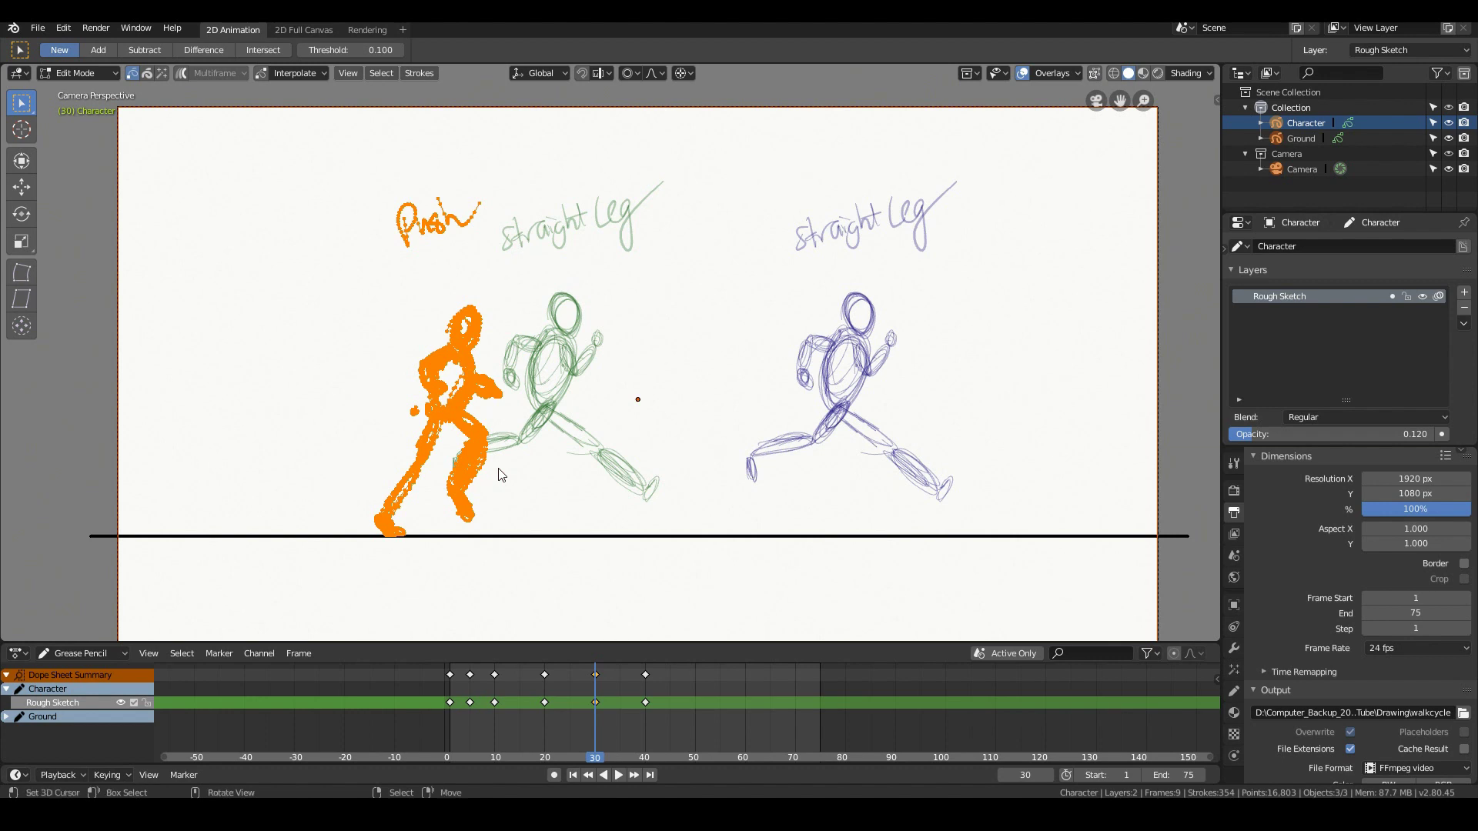
key("g")
left_click(797, 476)
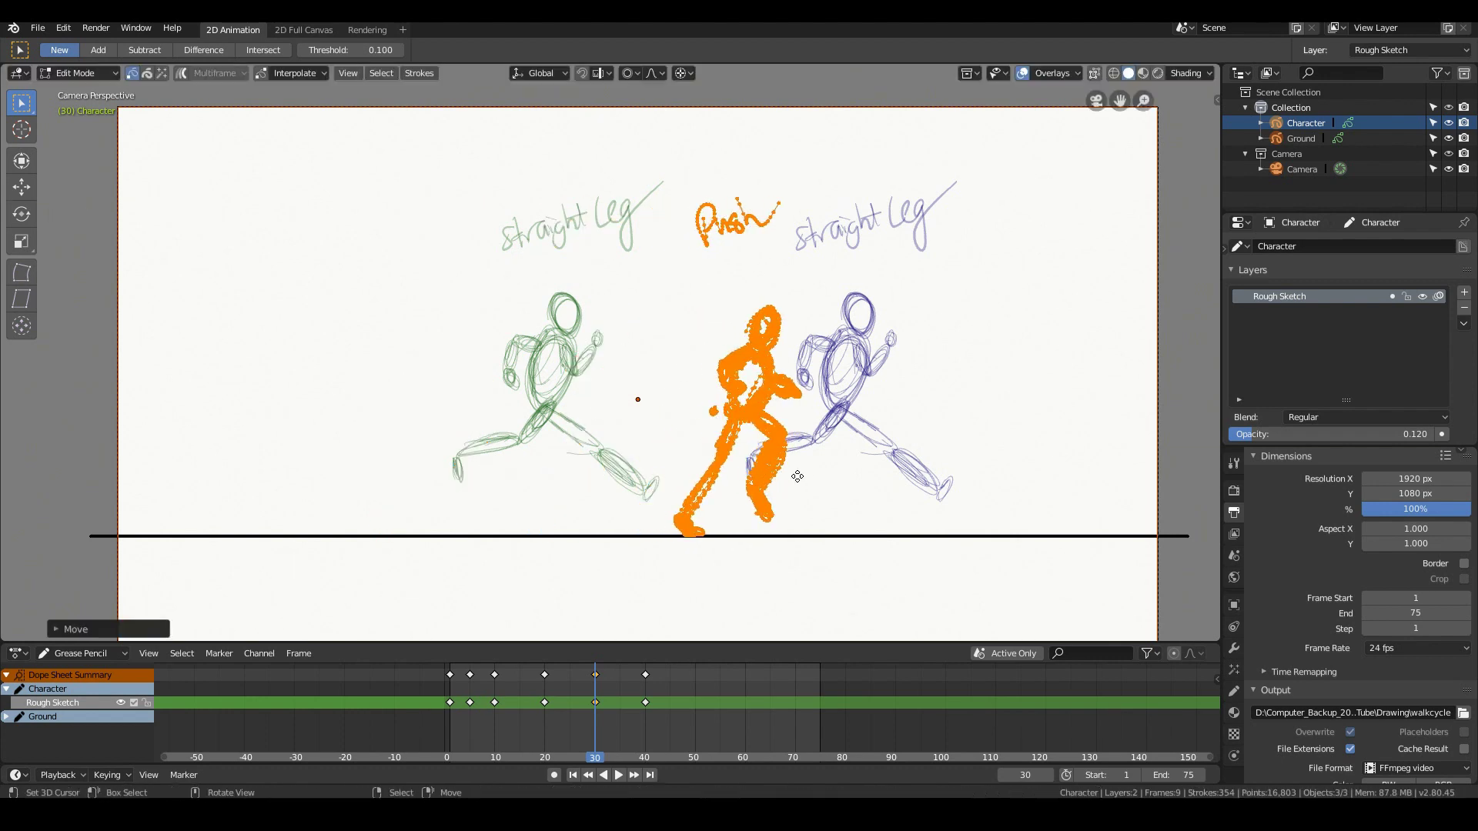
- Duplicate the frame 5 keyframe to frame 25
left_click(471, 677)
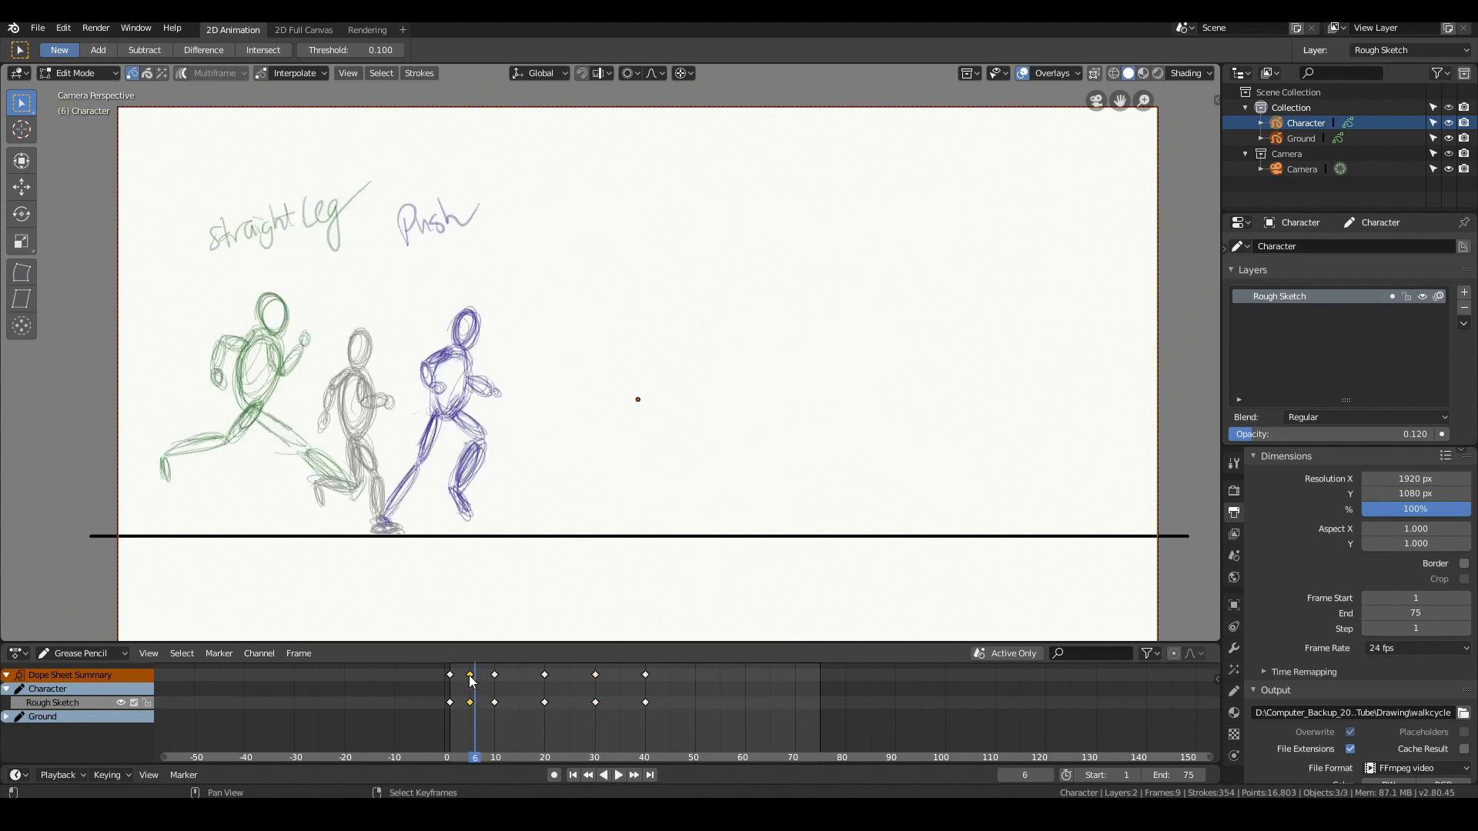
key("Left")
key("shift+d")
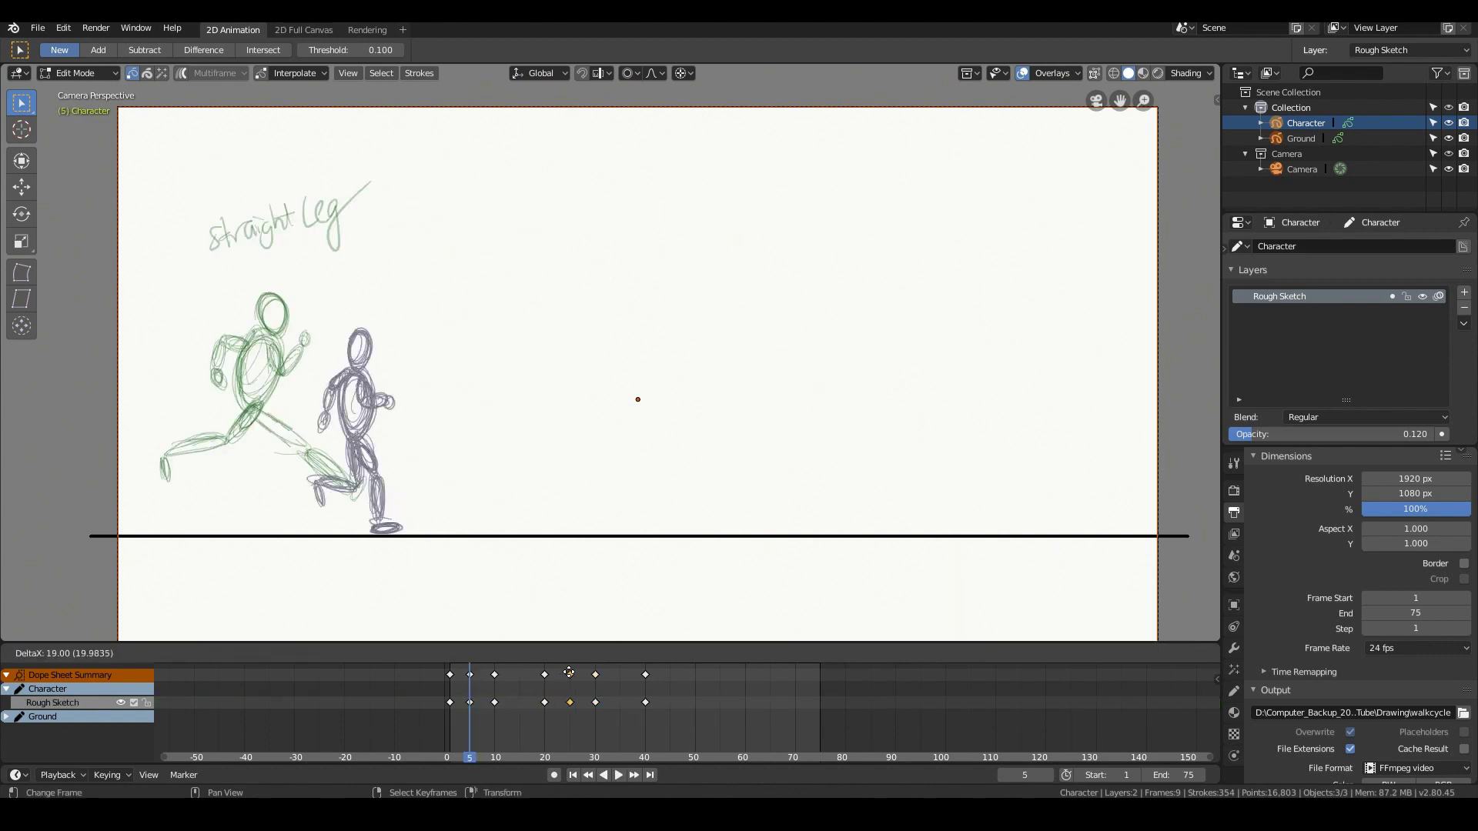
left_click(570, 678)
- On frame 25, select the whole figure and move it about 2.49 m forward along X, aligning its planted foot with the push pose
left_click(570, 678)
key("a")
key("g")
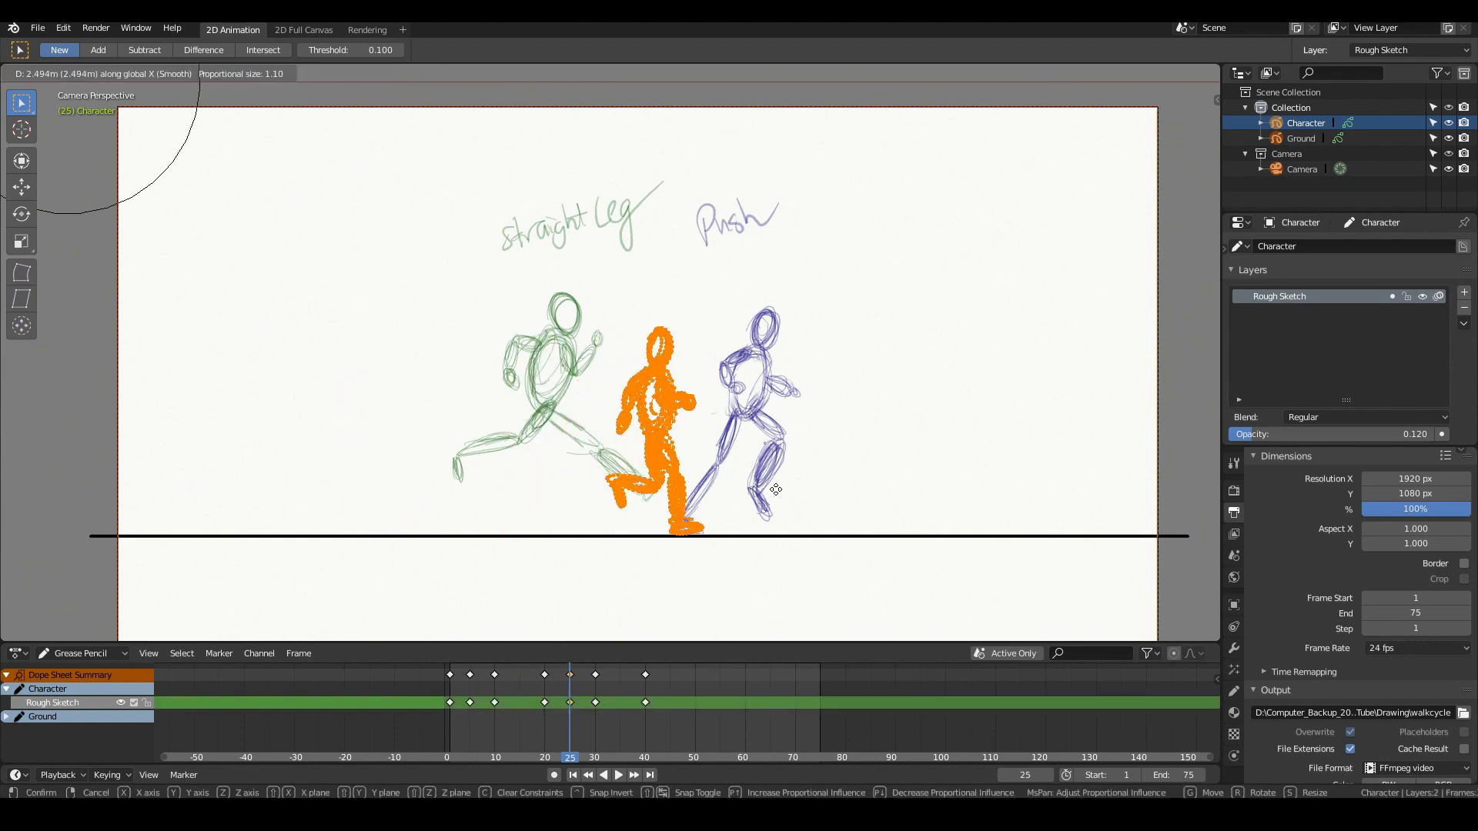
left_click(776, 490)
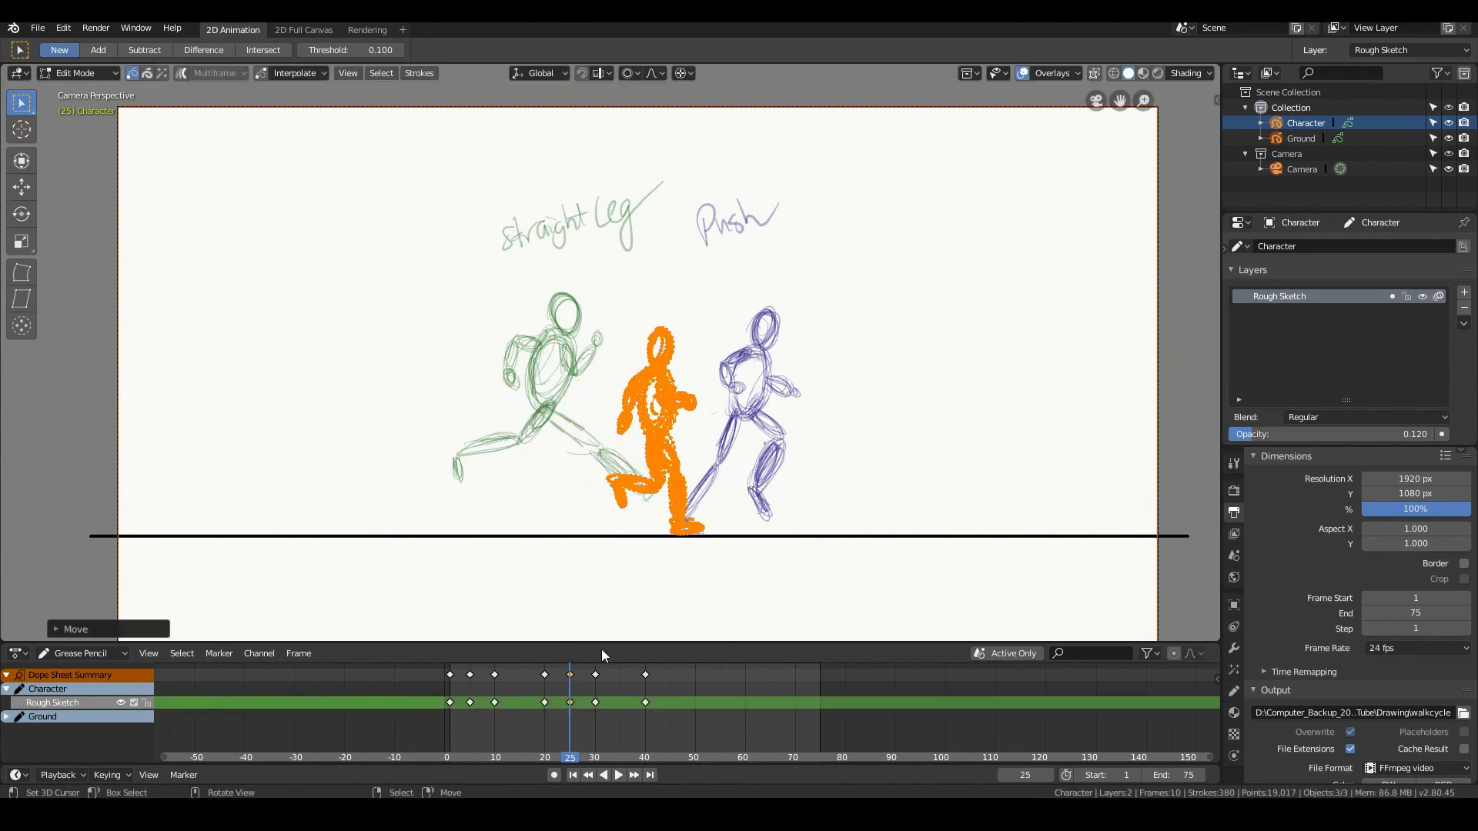
- Play the animation from the start to check the run with the added poses, and go to frame 15
left_click(454, 702)
key("space")
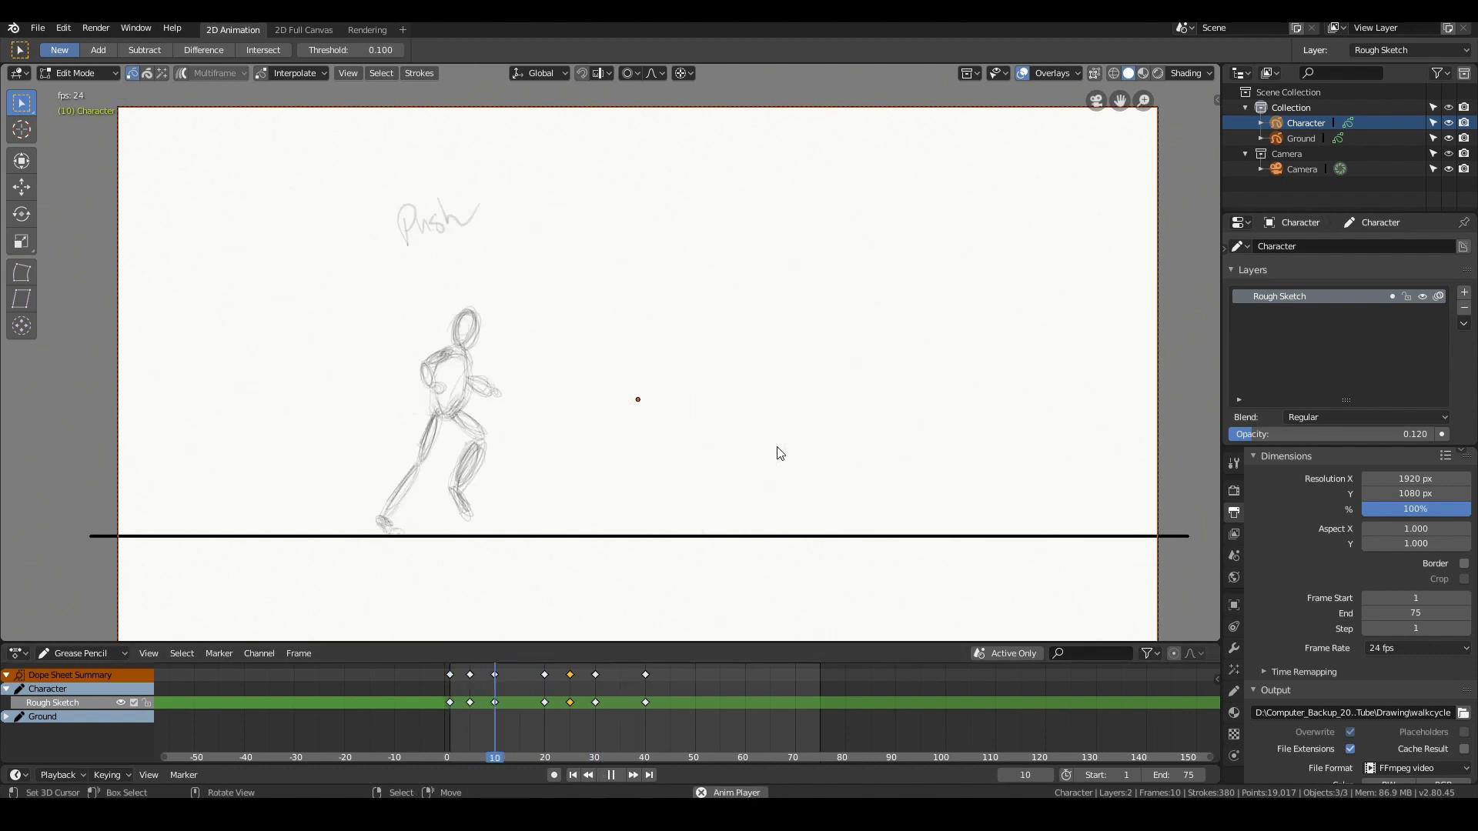
key("Escape")
key("space")
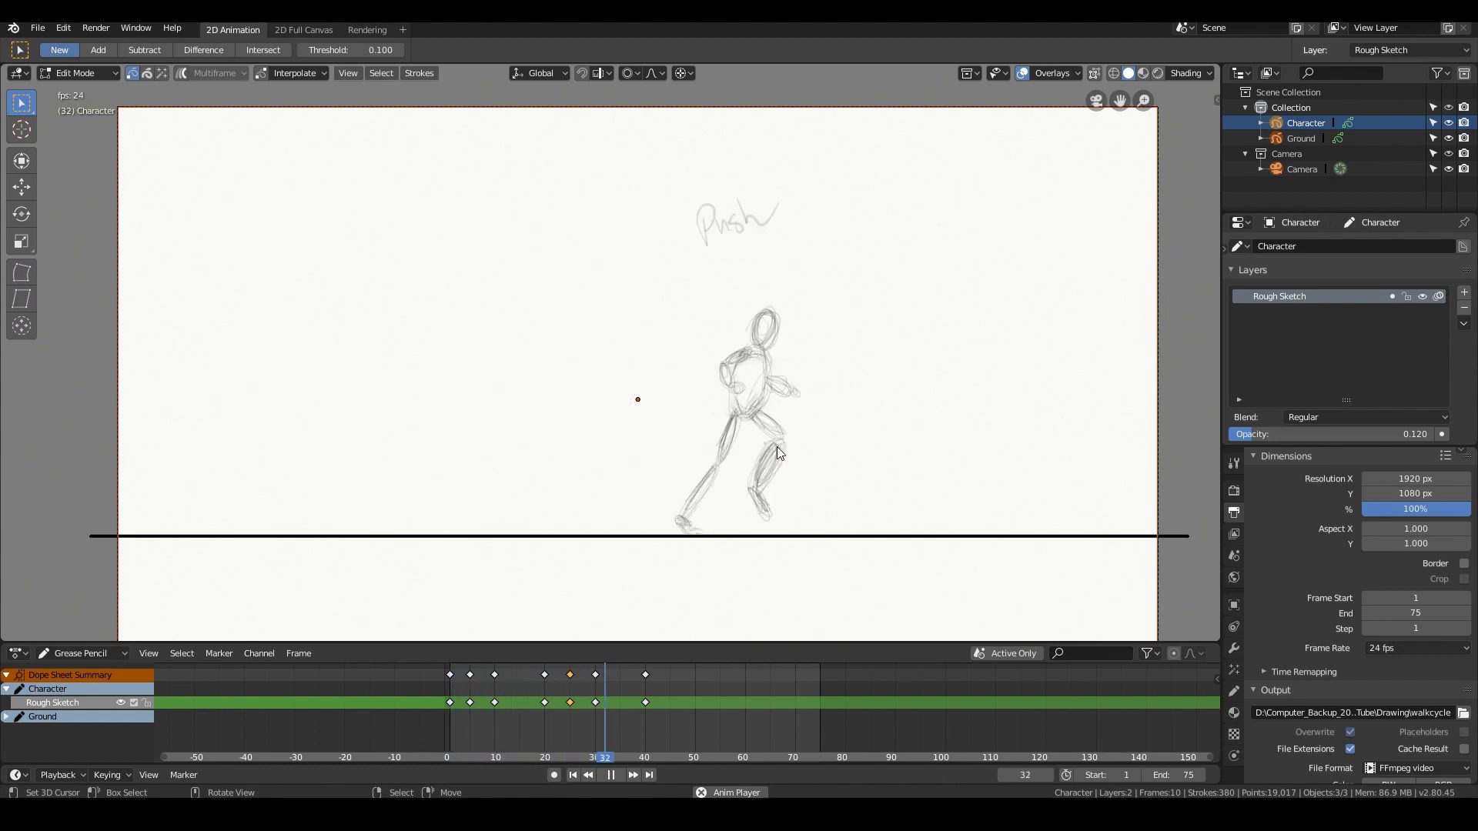
key("Escape")
left_click_drag(509, 691, 519, 691)
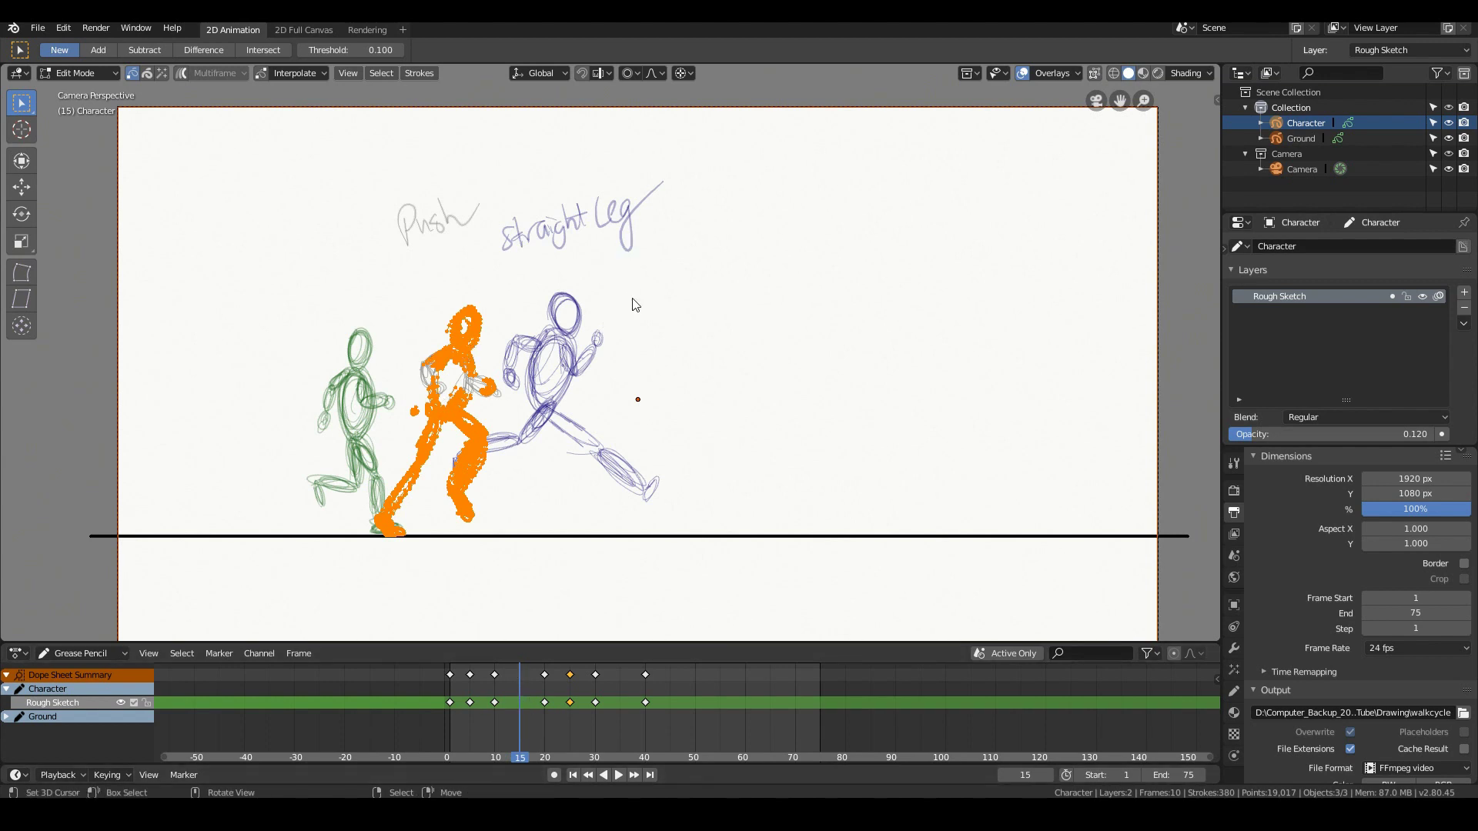
- Duplicate the frame 20 straight-leg keyframe to frame 15 and raise the whole drawing about 0.12 m along Z
key("g")
key("z")
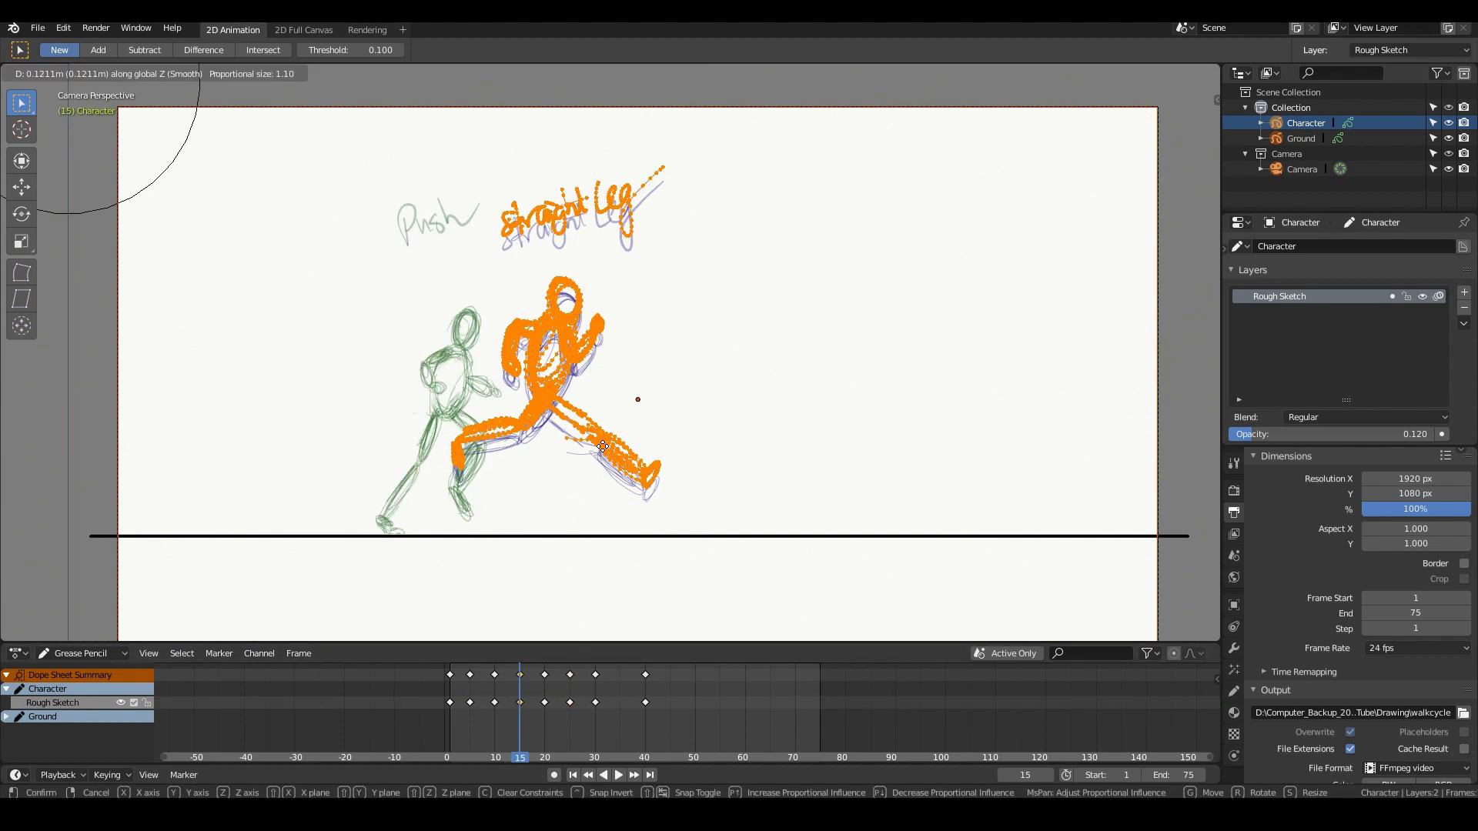
left_click(603, 444)
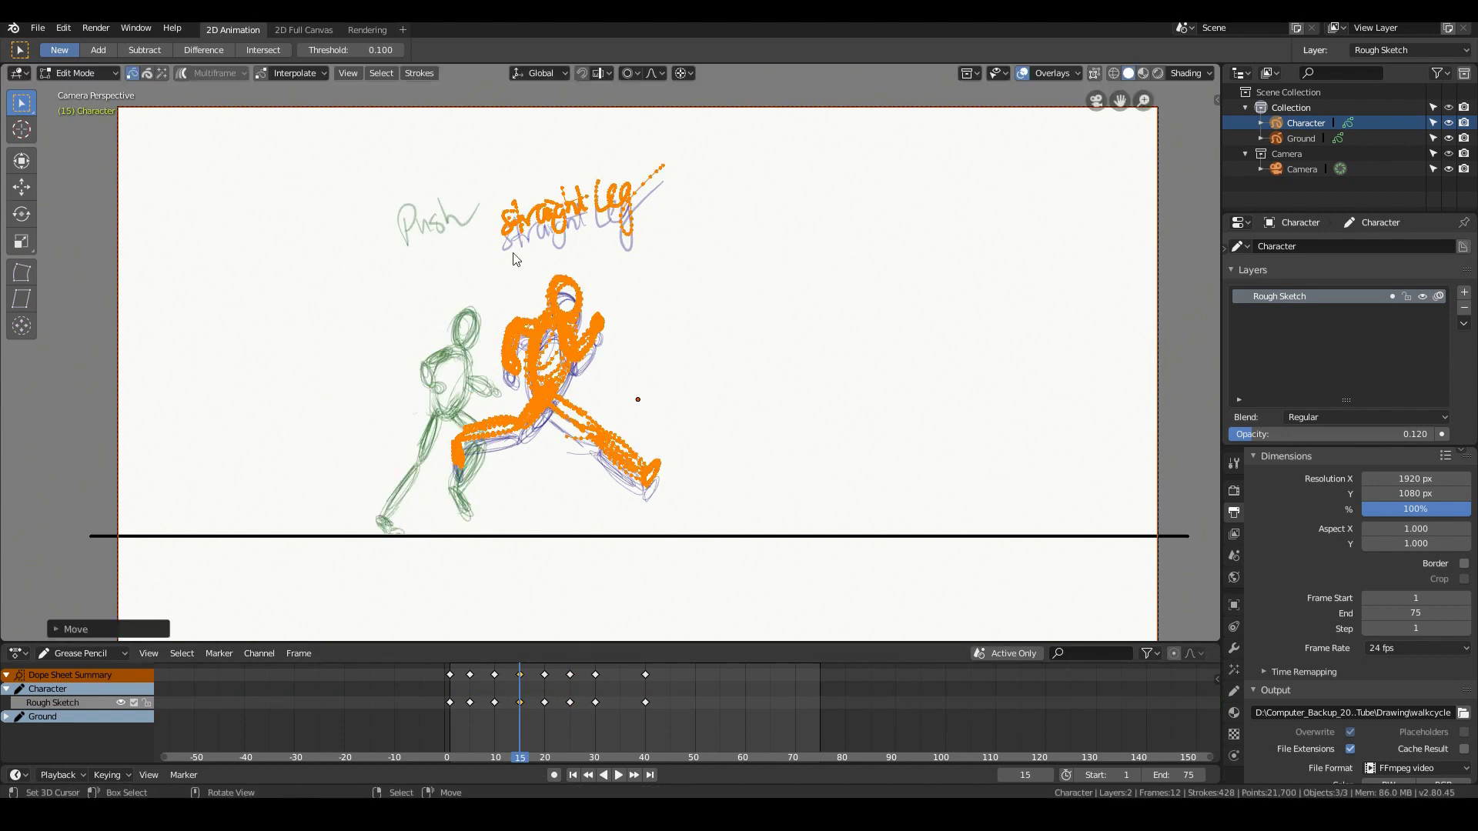
- In Draw mode, erase the duplicated "straight leg" label from the frame 15 drawing with the soft eraser
left_click(77, 73)
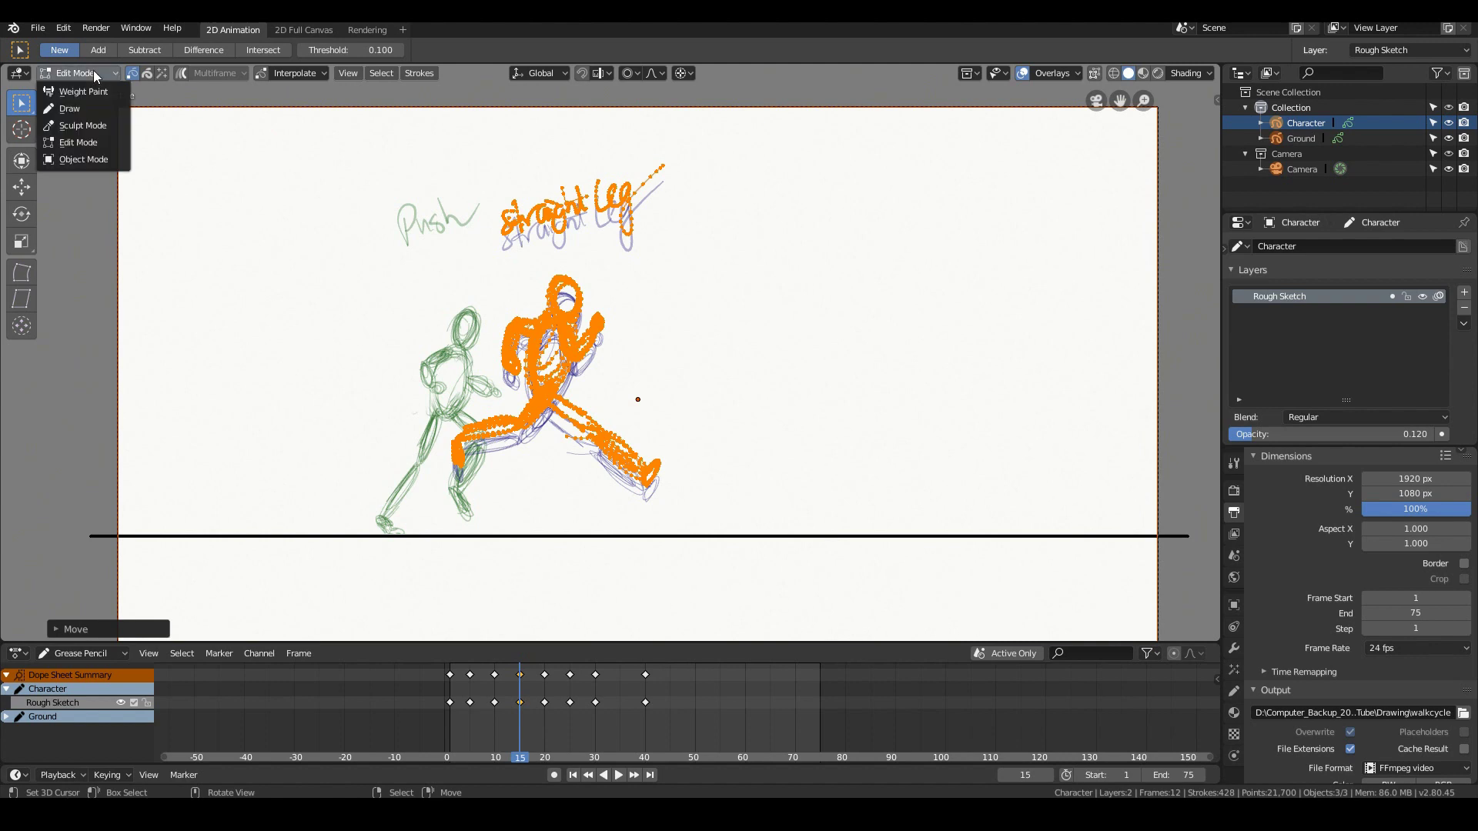
left_click(66, 110)
left_click(31, 189)
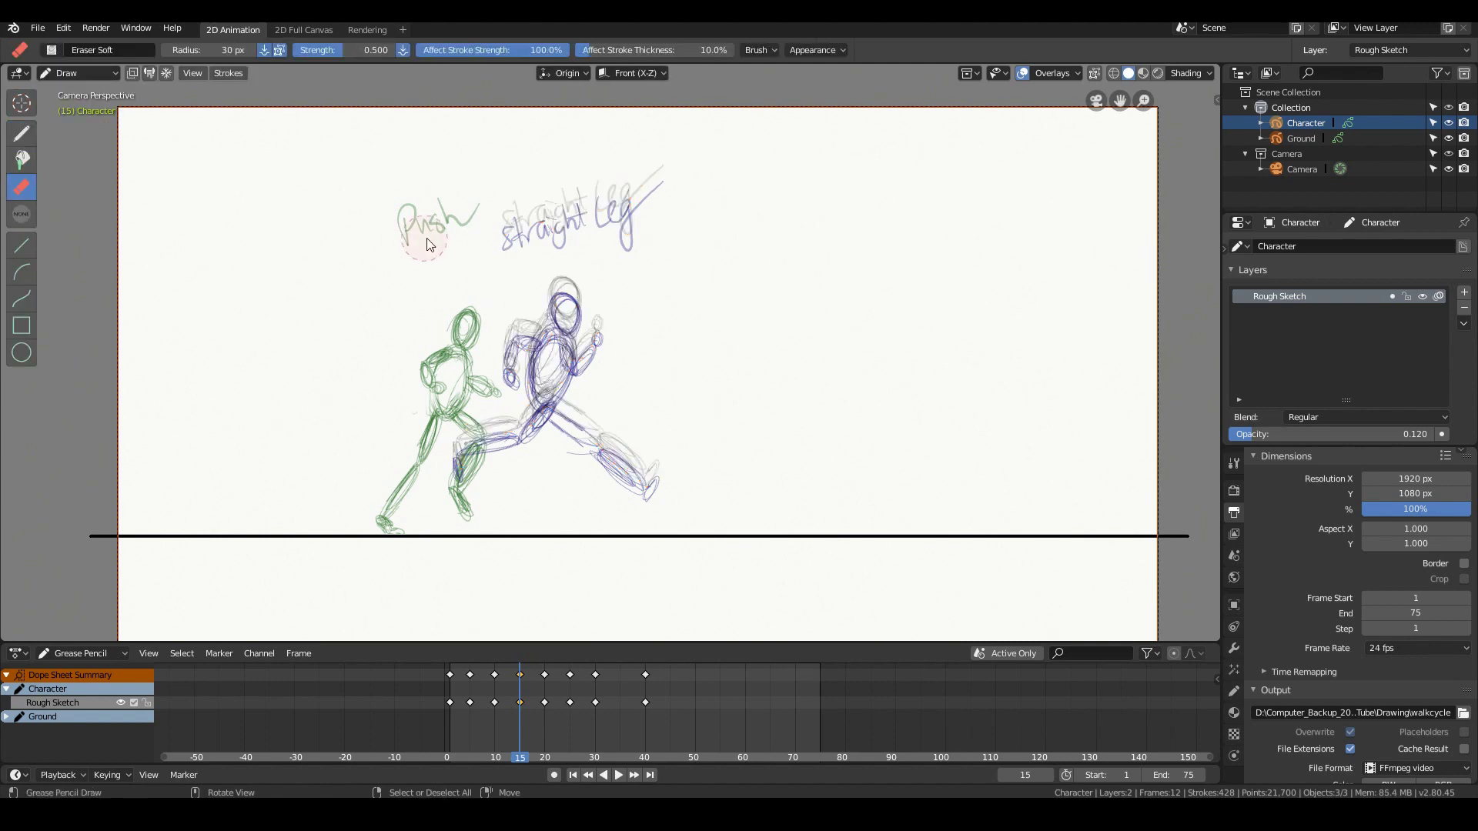
mouse_move(451, 241)
left_mouse_down()
mouse_move(691, 210)
mouse_move(713, 160)
mouse_move(528, 222)
left_mouse_up()
mouse_move(640, 129)
right_mouse_down()
mouse_move(593, 161)
mouse_move(588, 202)
right_mouse_up()
mouse_move(588, 201)
left_mouse_down()
mouse_move(584, 237)
mouse_move(529, 231)
mouse_move(554, 193)
mouse_move(604, 212)
mouse_move(647, 165)
mouse_move(540, 204)
mouse_move(665, 176)
mouse_move(659, 208)
mouse_move(528, 205)
mouse_move(658, 232)
mouse_move(511, 231)
left_mouse_up()
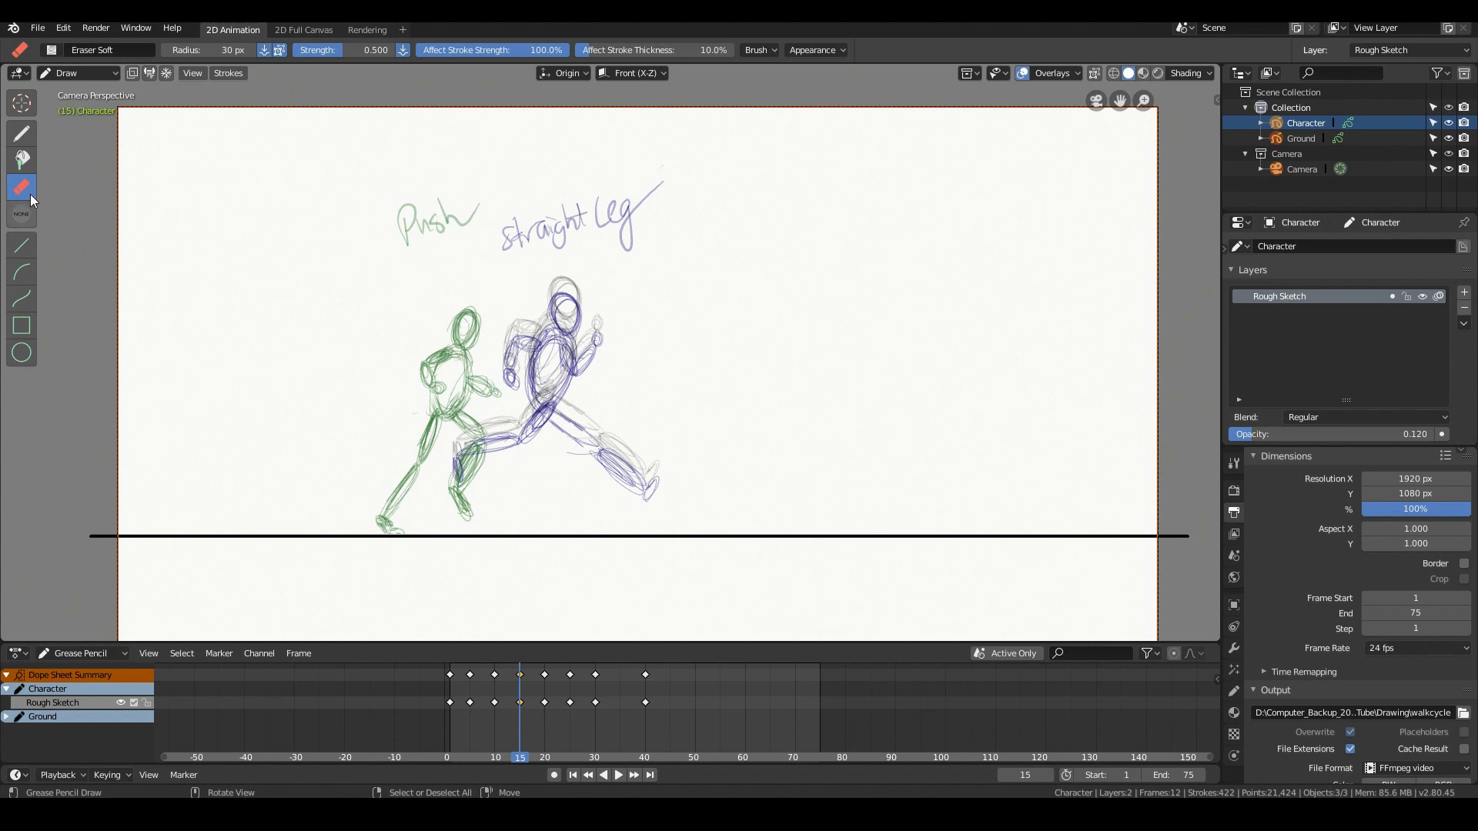
- Handwrite the label "High Pose" above the frame 15 figure with the pencil
left_click(22, 134)
mouse_move(502, 175)
left_mouse_down()
mouse_move(503, 208)
mouse_move(517, 190)
left_mouse_up()
mouse_move(518, 181)
left_mouse_down()
mouse_move(519, 202)
mouse_move(579, 192)
left_mouse_up()
left_click_drag(571, 163, 622, 170)
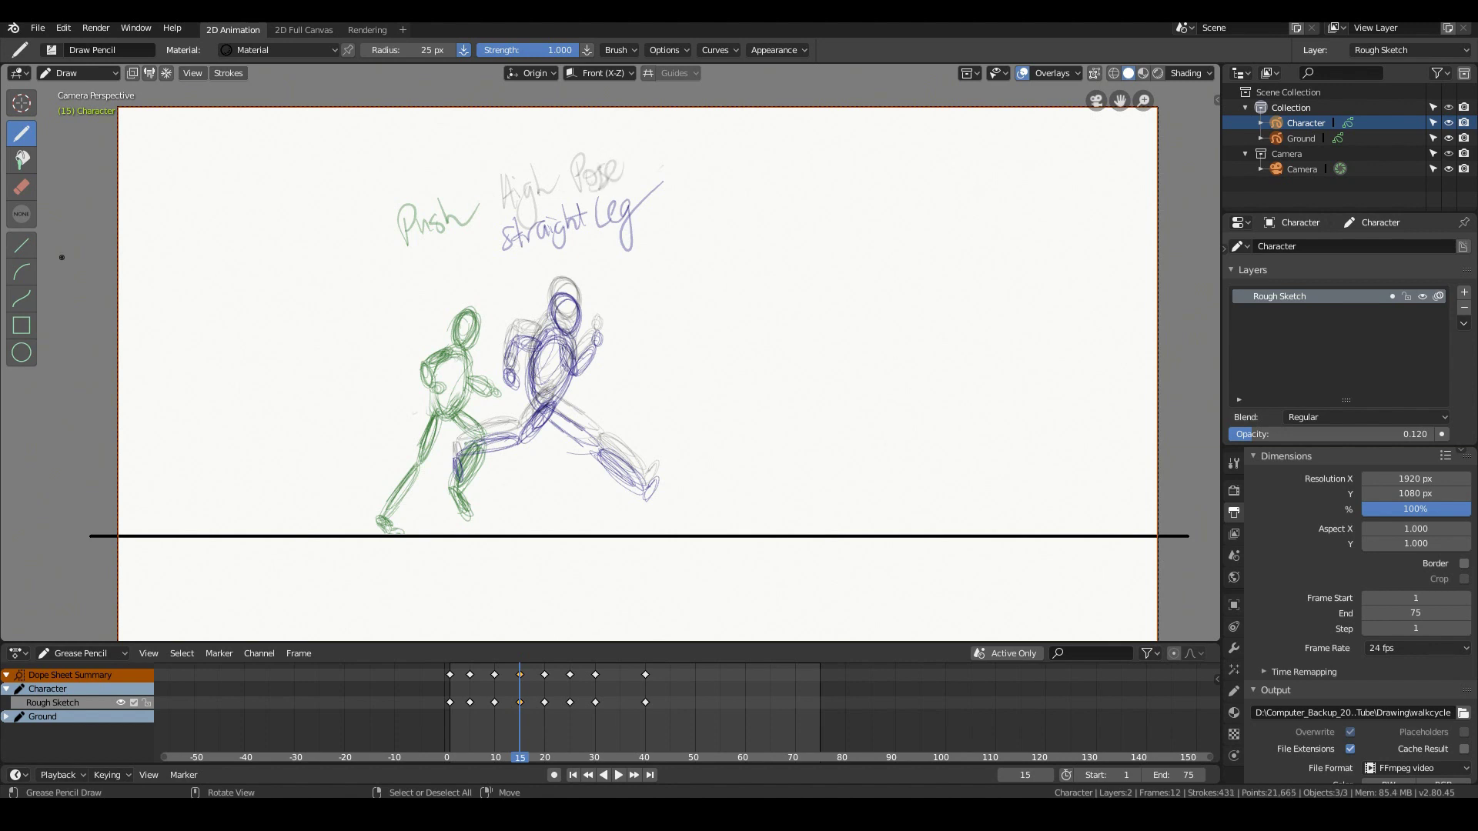
- In Edit Mode, move the frame 15 figure back about 0.33 m along X, between the push and straight-leg poses
key("Tab")
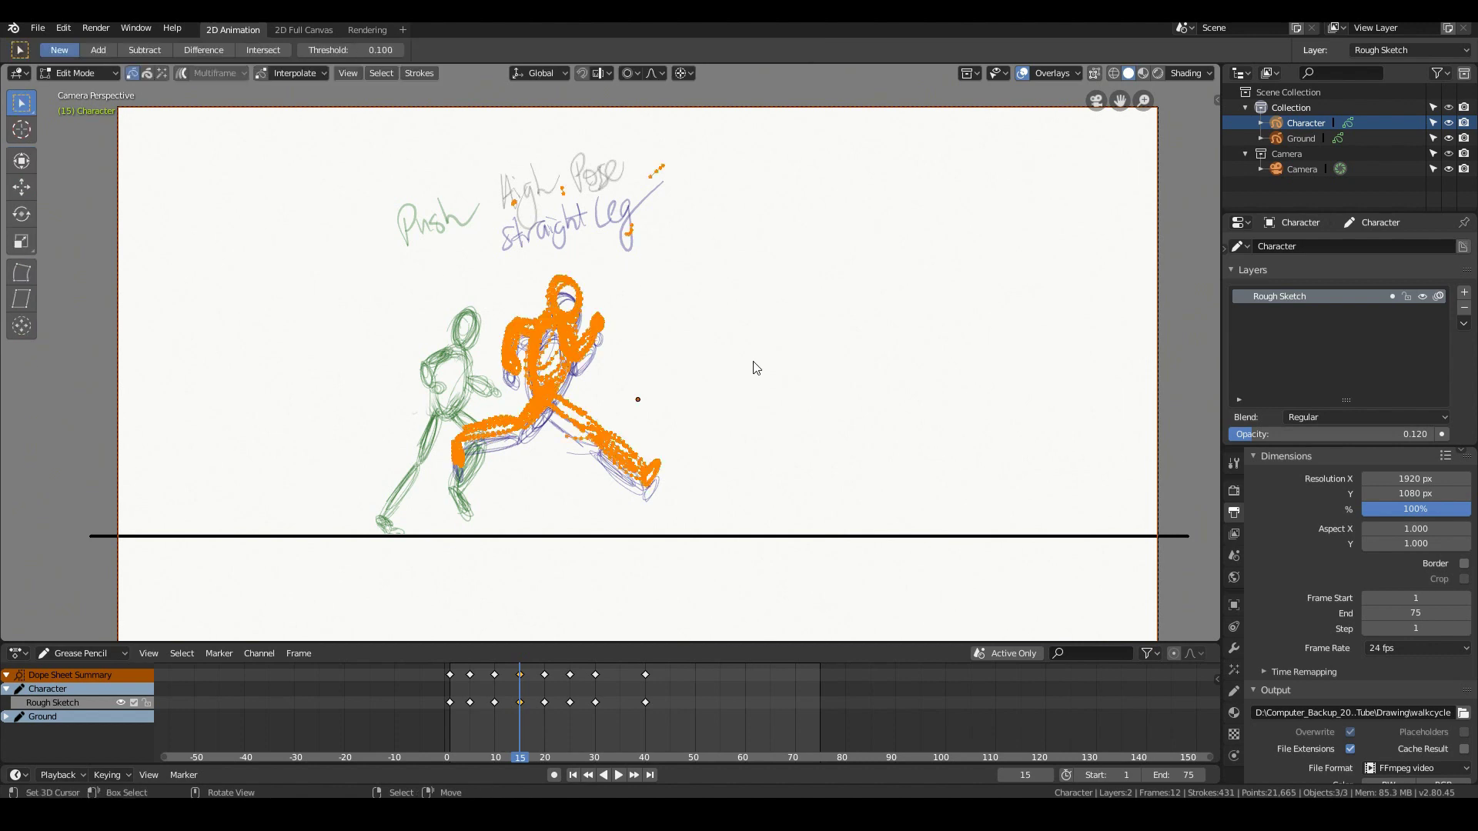
key("g")
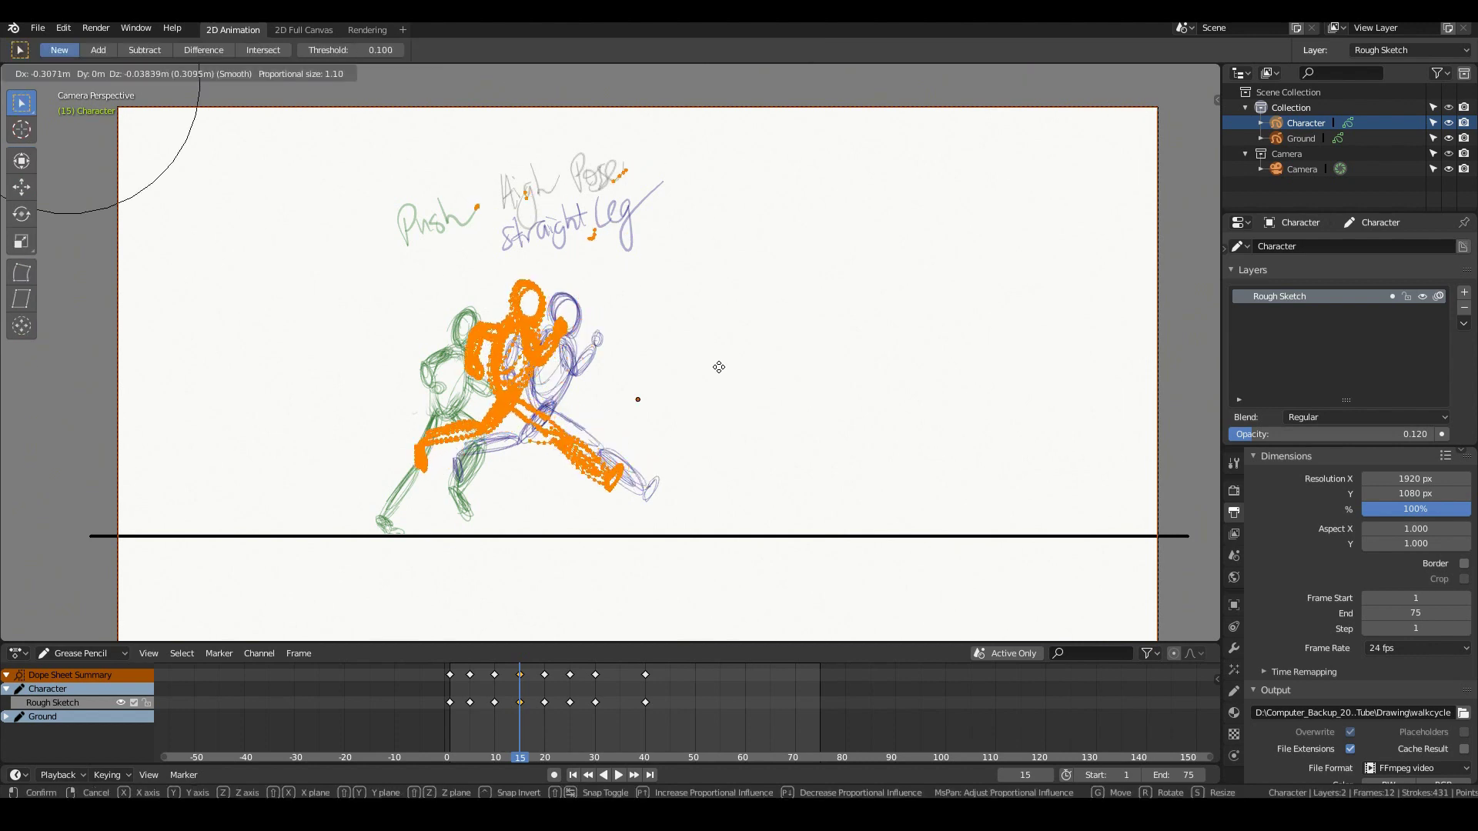
key("x")
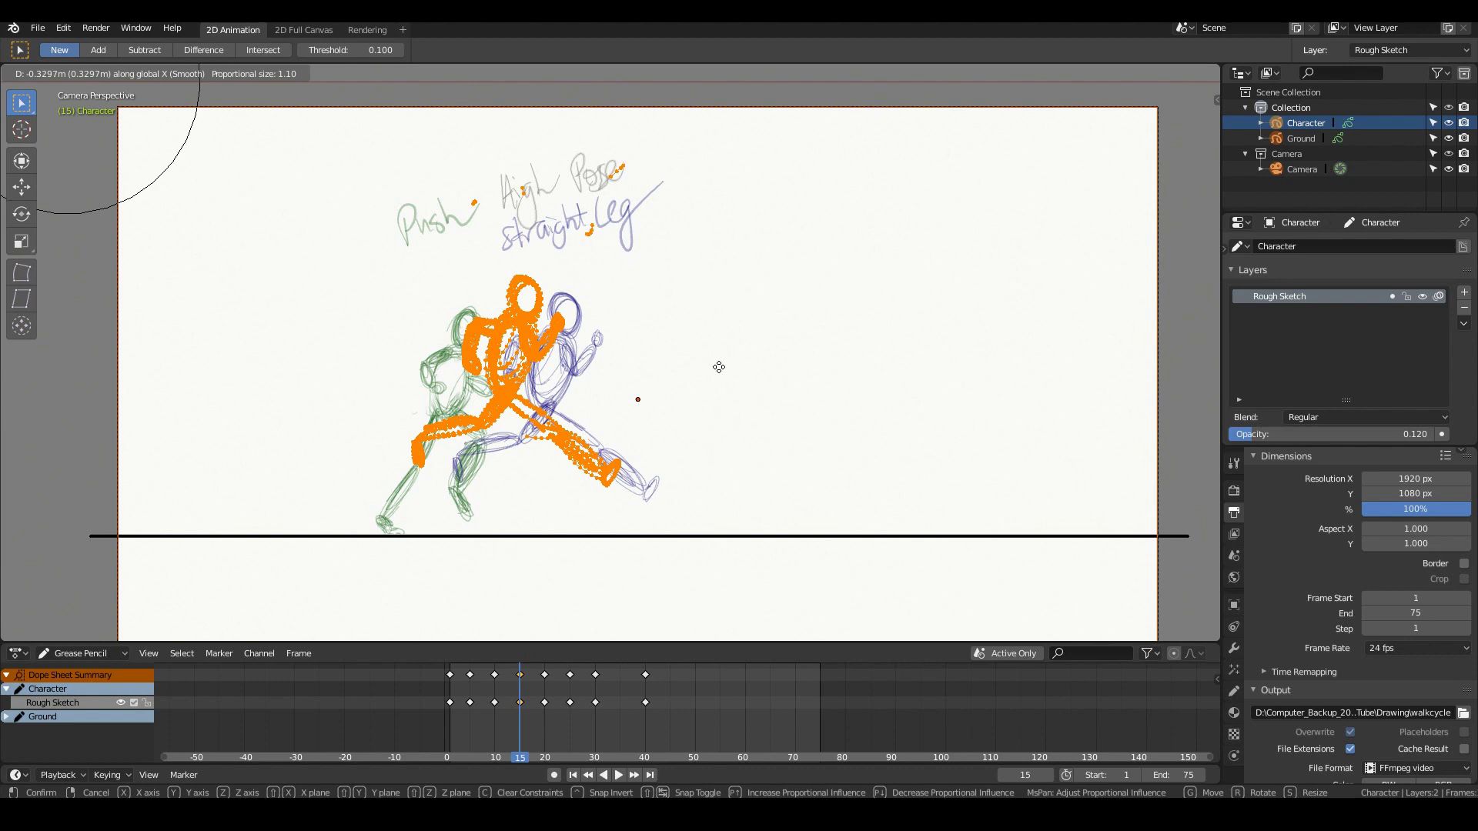
key("x")
left_click(716, 353)
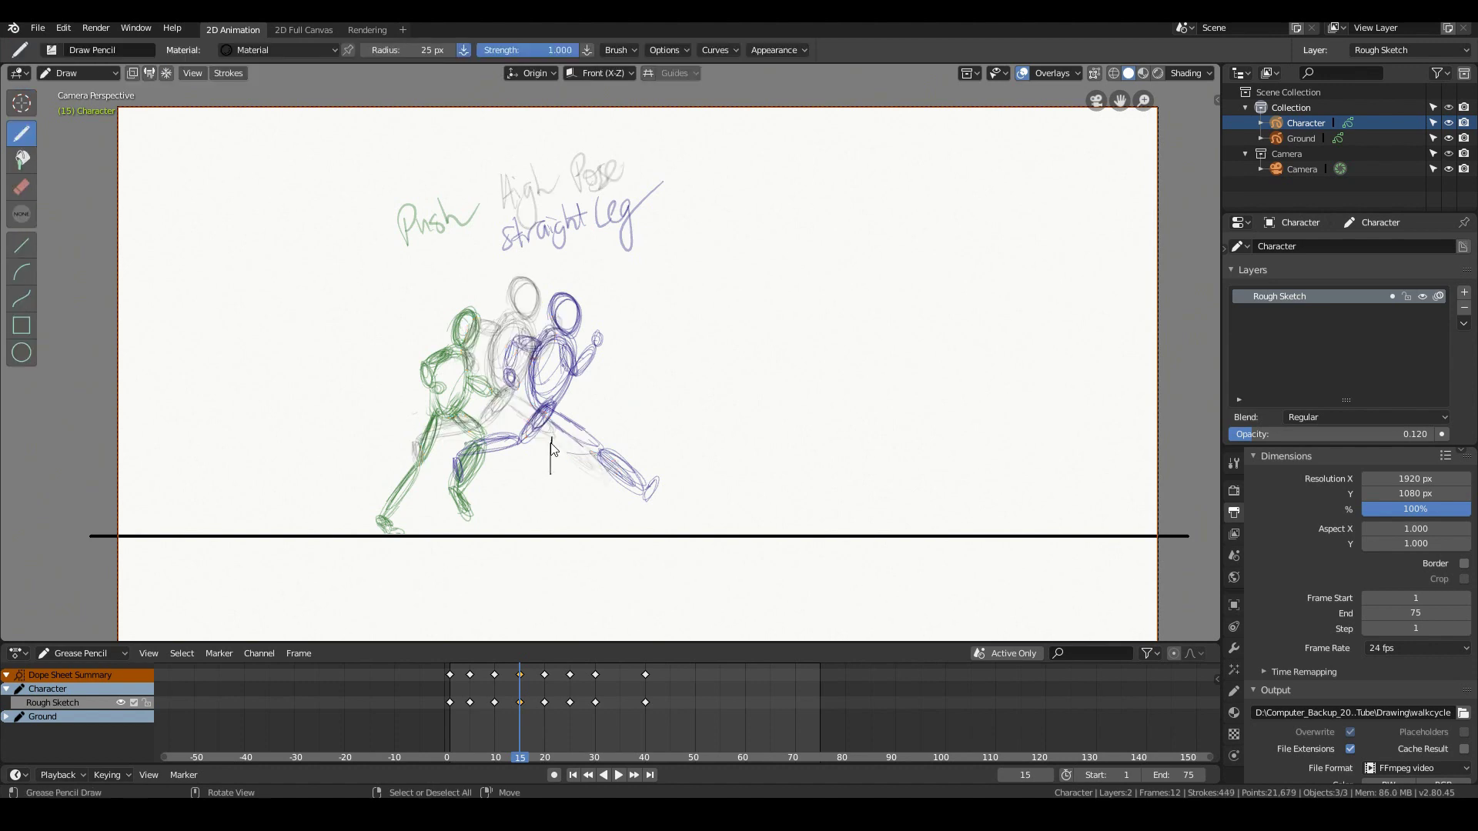
- Redraw the high pose's lower legs on frame 15, with the front shin hanging down and the erased back shin redrawn lower
mouse_move(552, 437)
left_mouse_down()
mouse_move(557, 462)
mouse_move(552, 440)
left_mouse_up()
left_click_drag(556, 445, 566, 484)
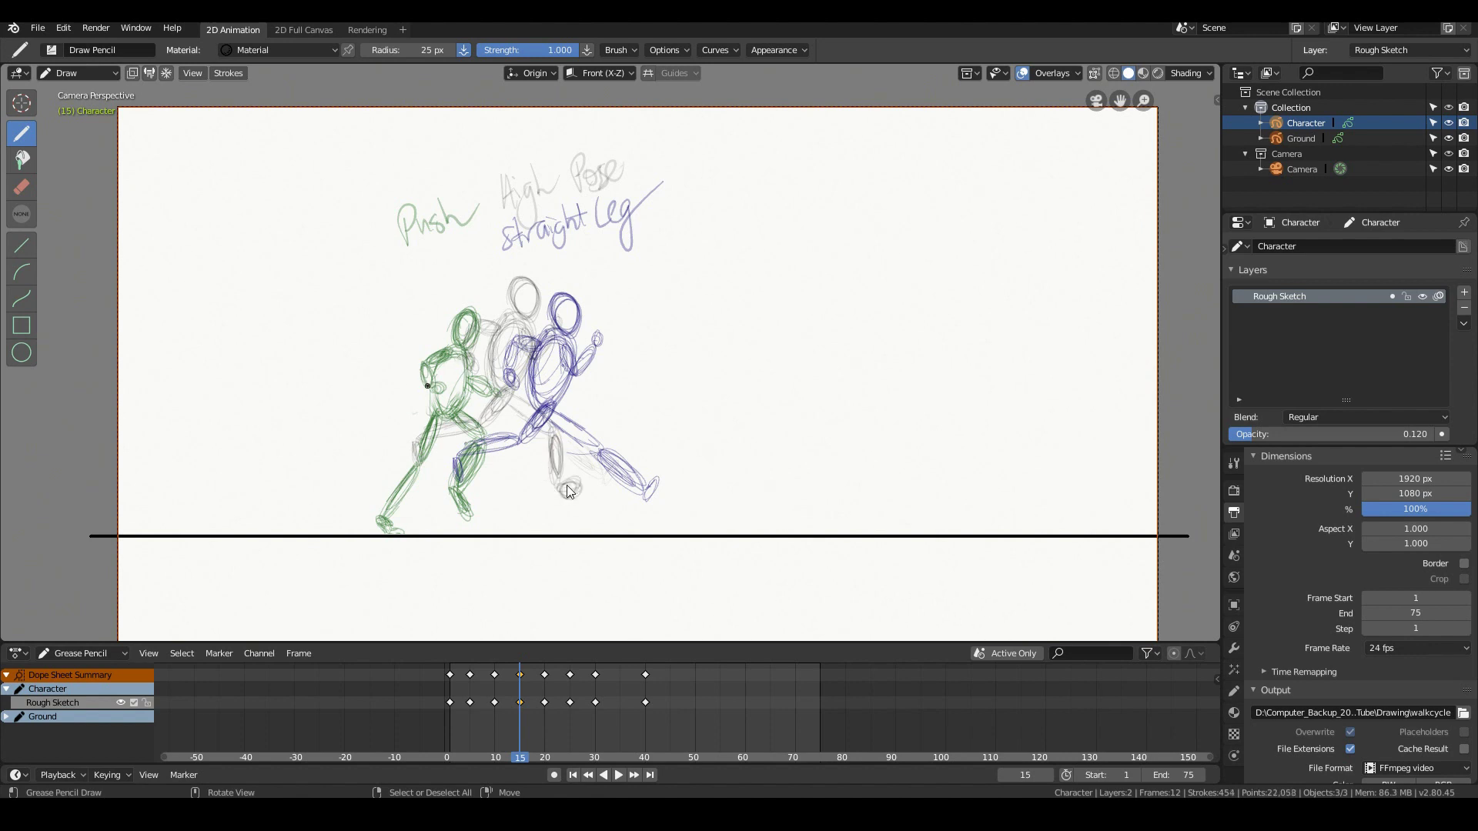
left_click(21, 192)
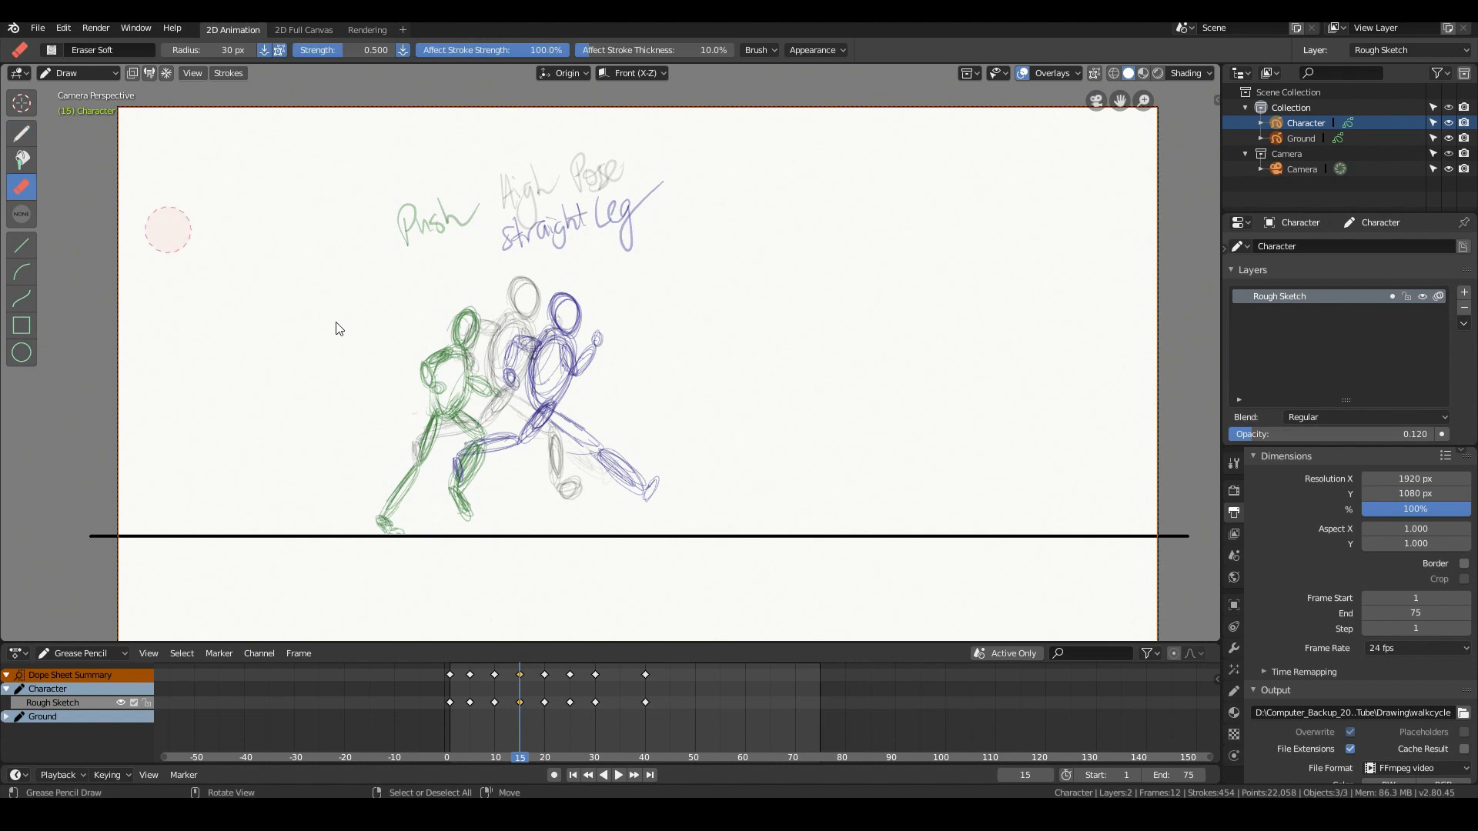
mouse_move(488, 438)
left_mouse_down()
mouse_move(418, 427)
mouse_move(494, 416)
mouse_move(422, 429)
left_mouse_up()
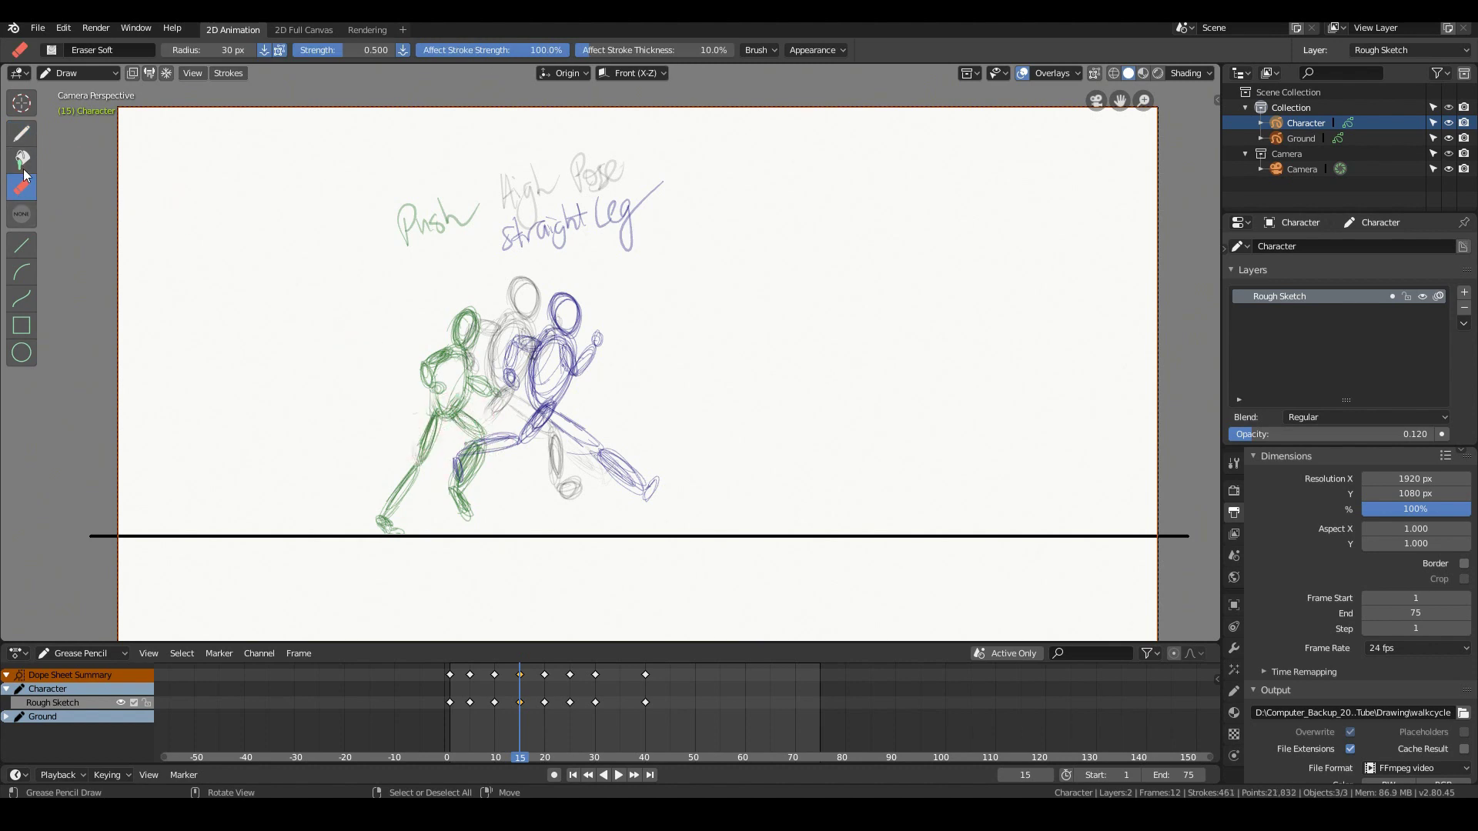
left_click(21, 133)
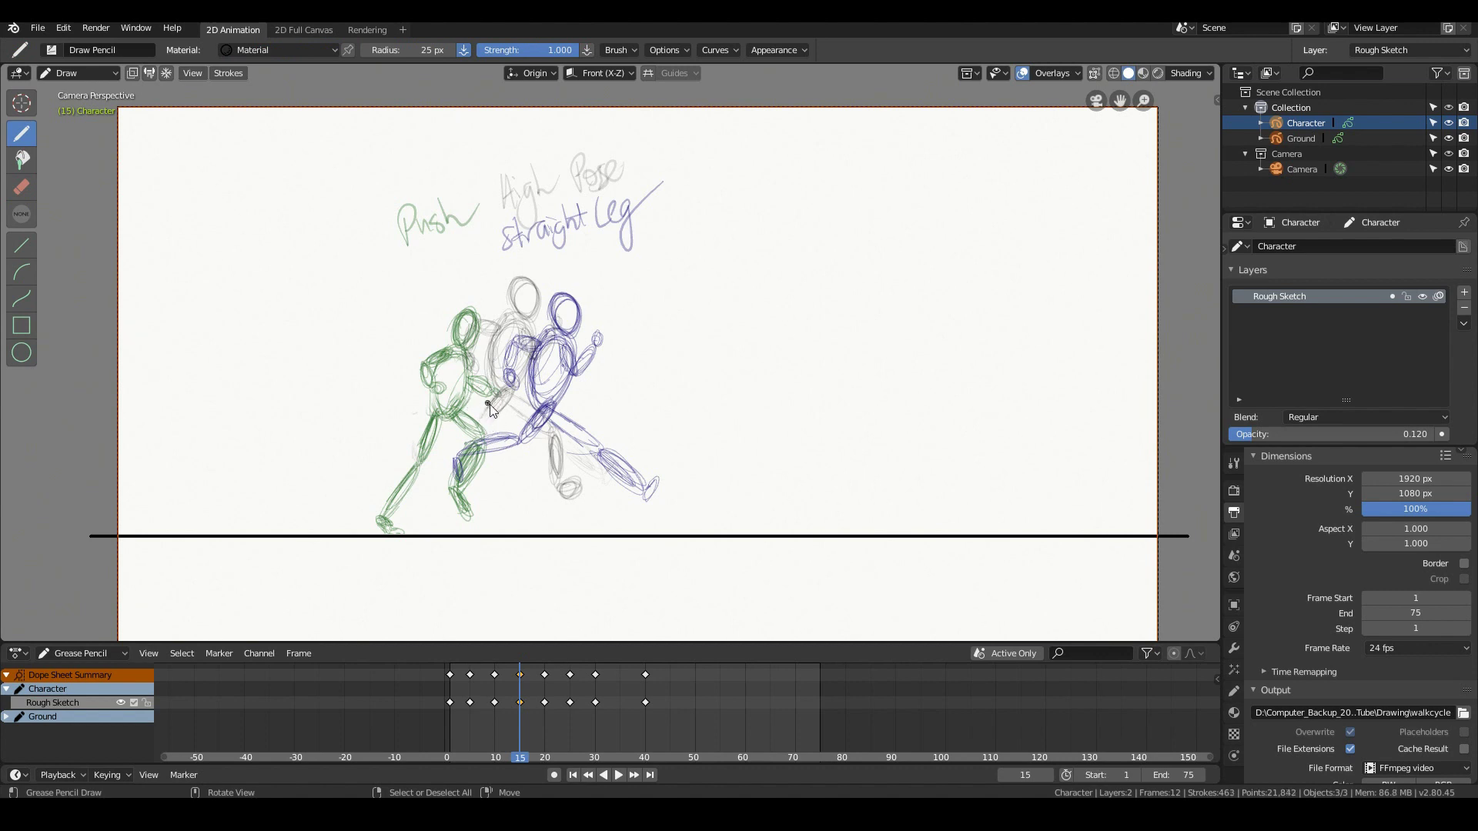
left_click_drag(496, 405, 455, 480)
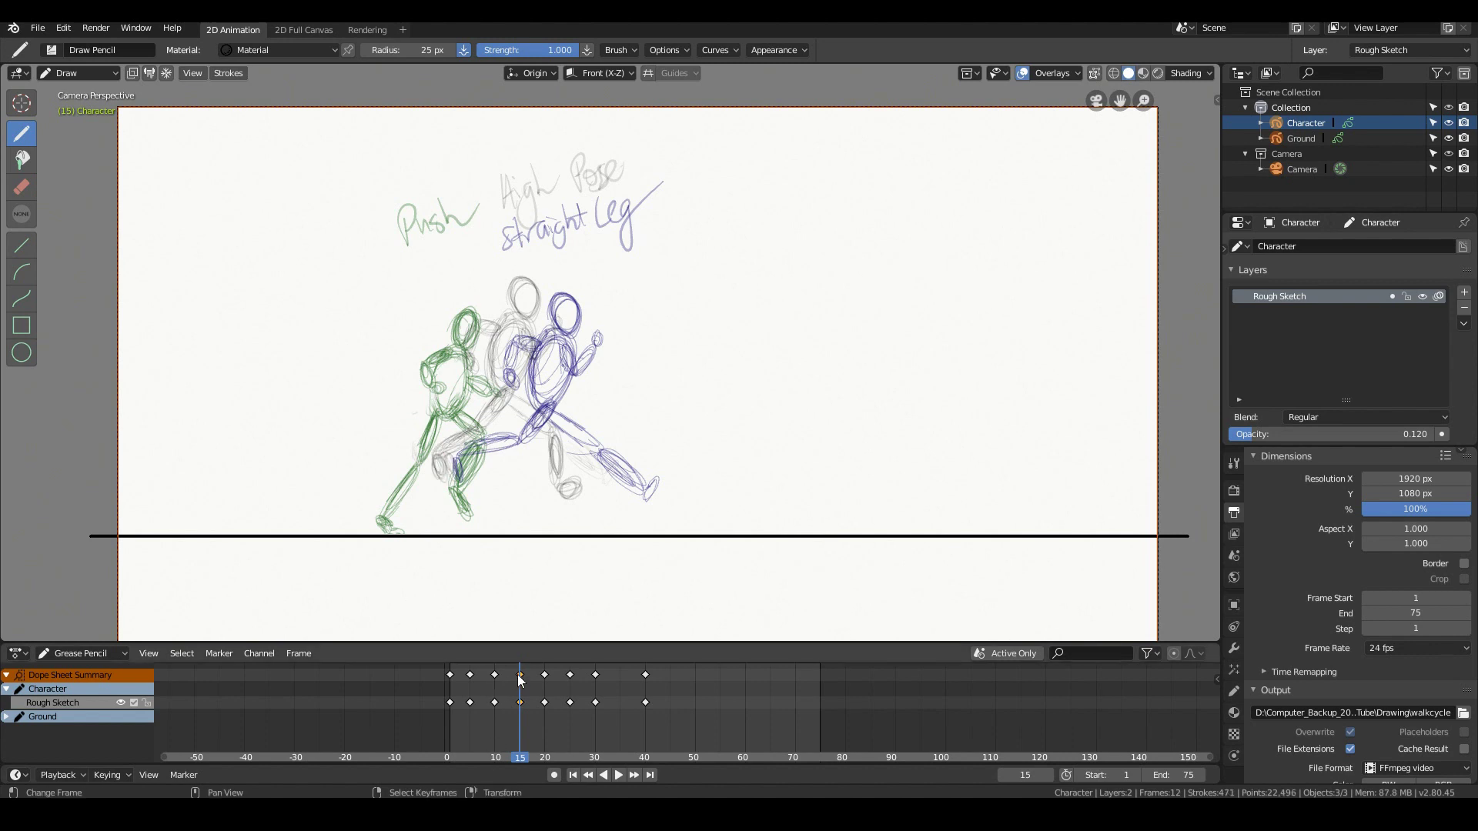
- Duplicate the frame 15 high-pose keyframe to frame 35 and go to that frame
key("shift+d")
left_click(620, 681)
left_click(623, 686)
- On frame 35, select the whole drawing and move it about 2.4 m forward along X, between the push and straight-leg poses
key("Tab")
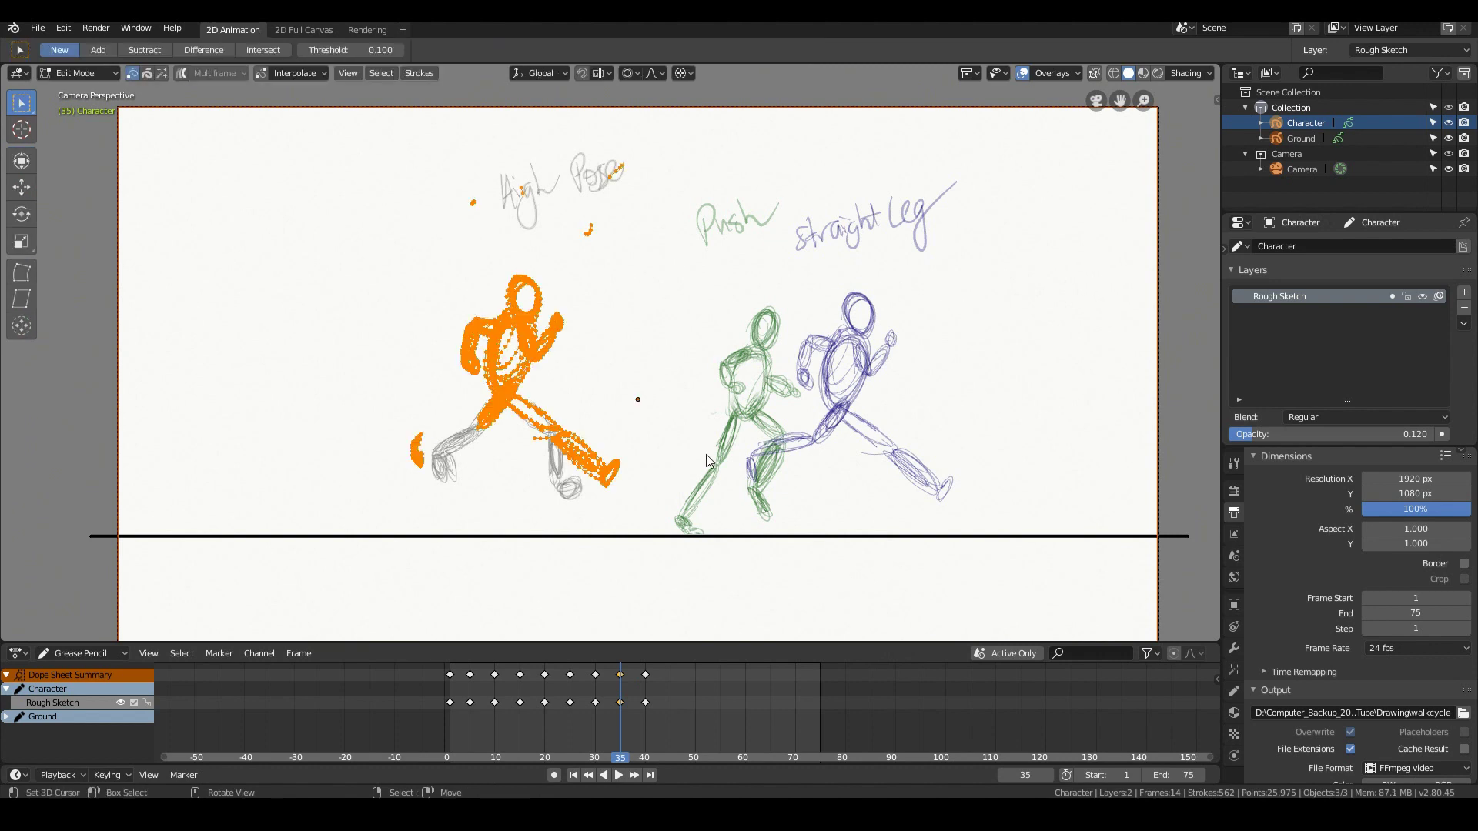
key("a")
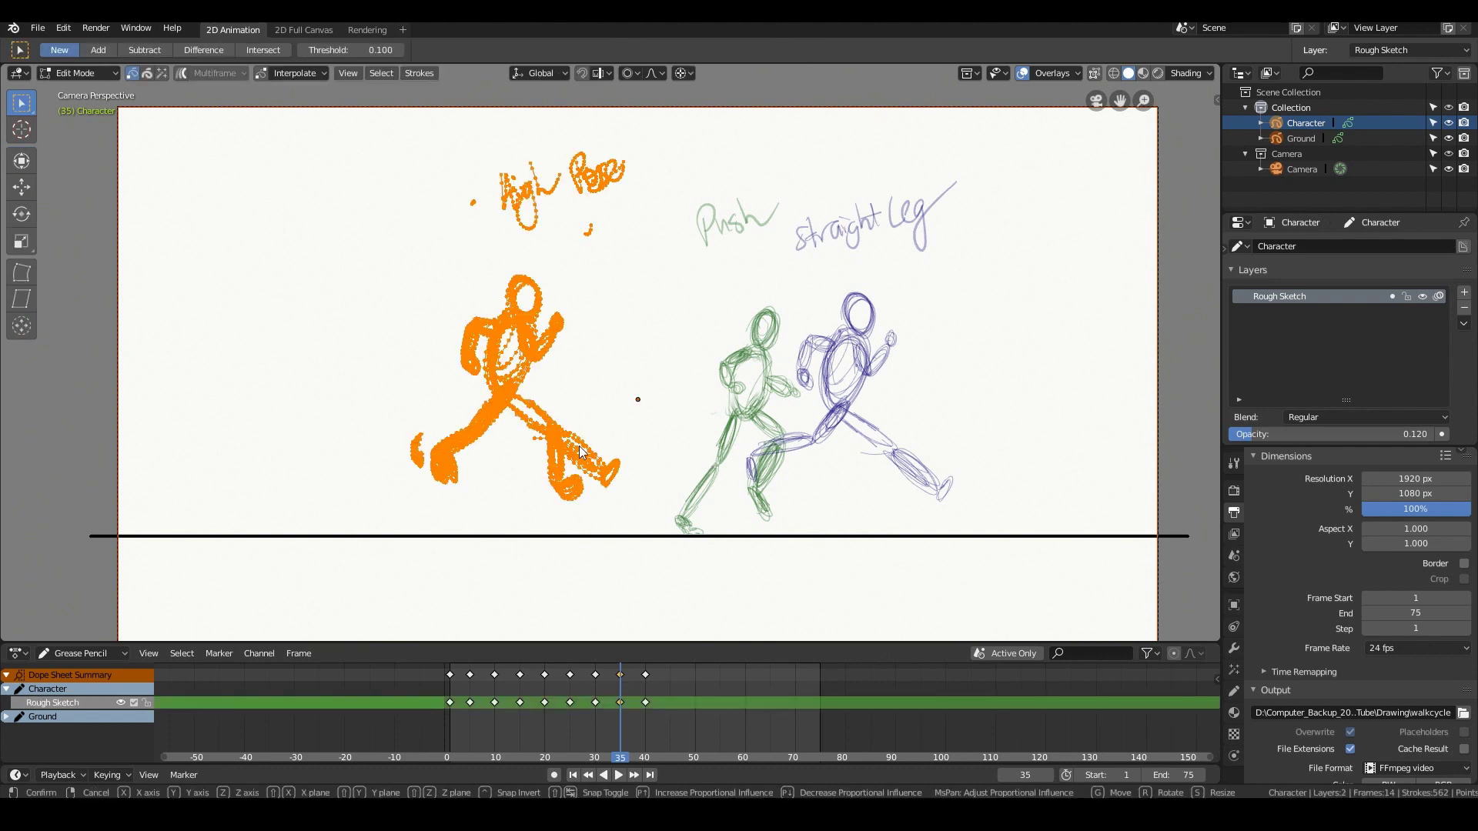
key("g")
key("x")
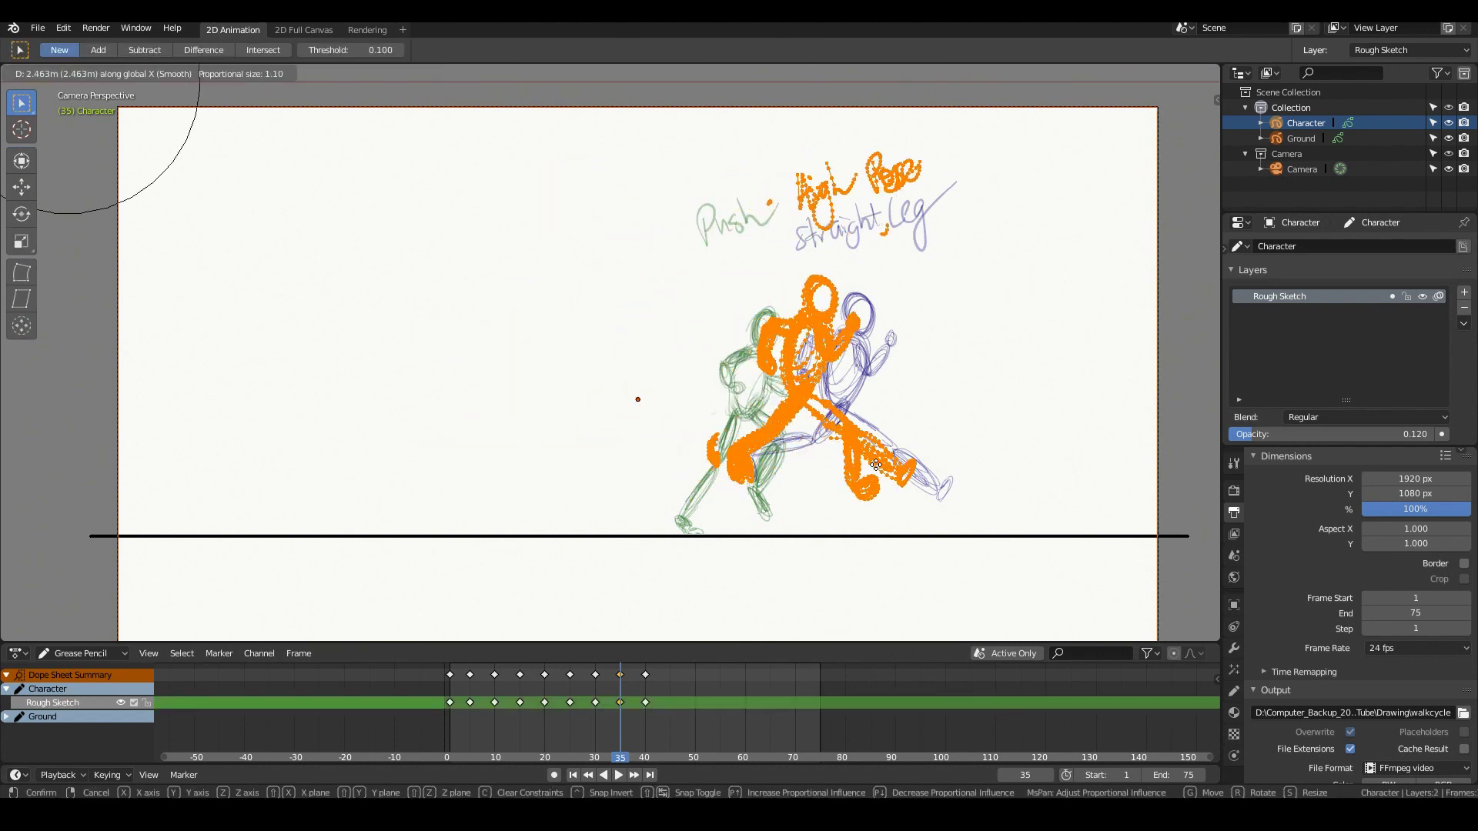
left_click(872, 465)
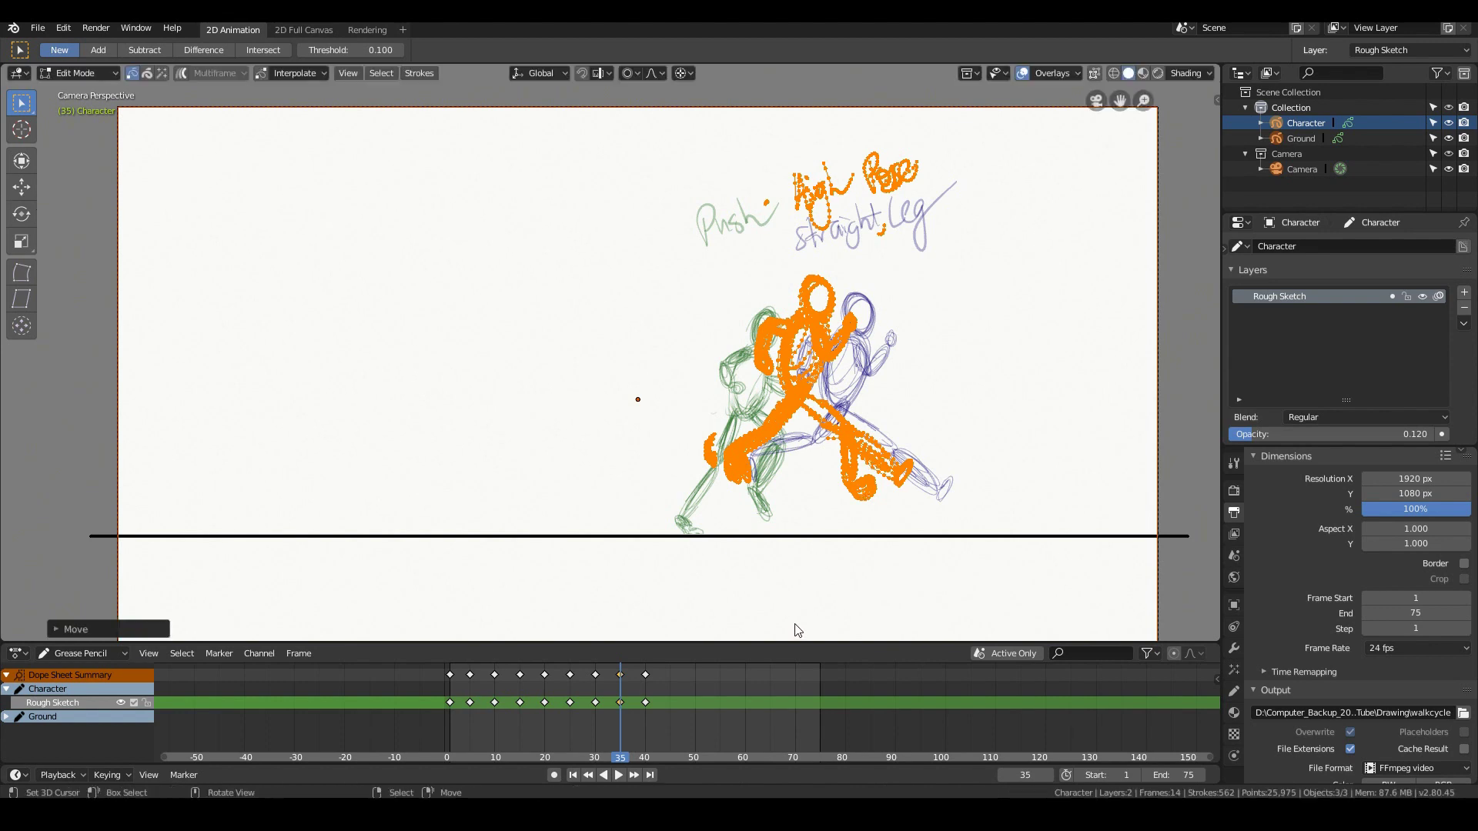
key("Tab")
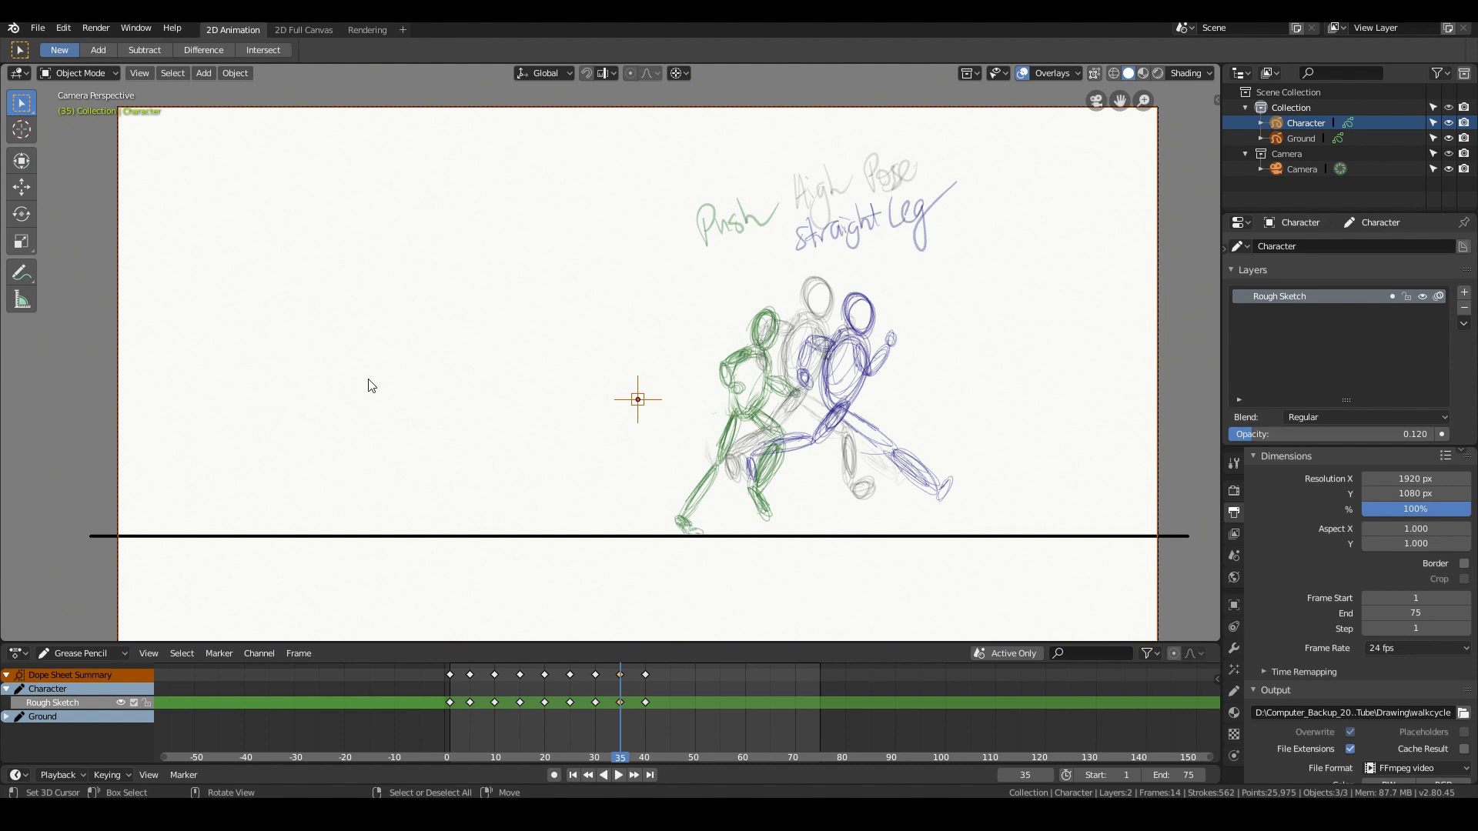
- Play the animation several times to check the run with the high poses, ending on frame 1
key("space")
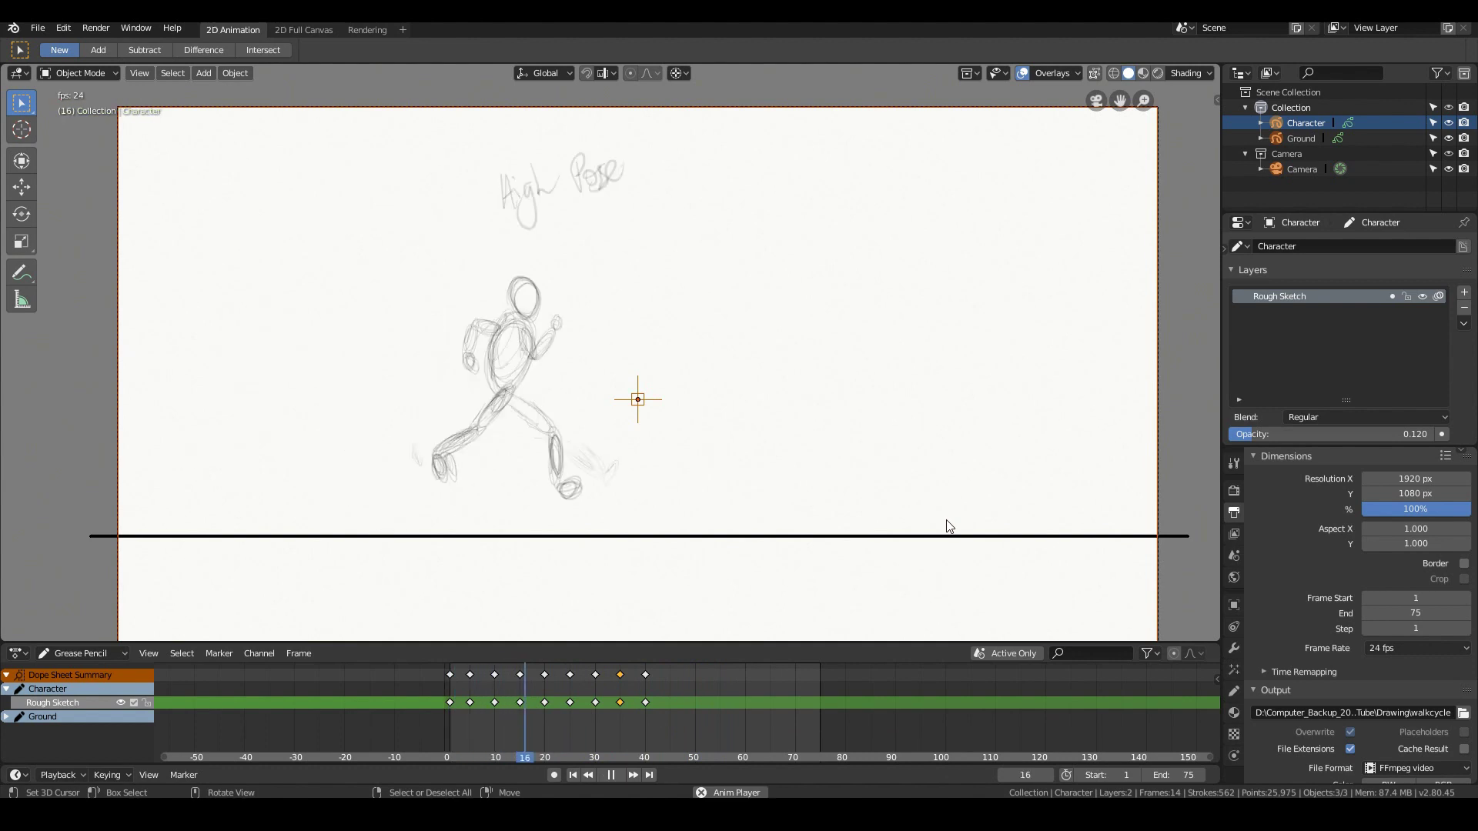
key("Escape")
key("space")
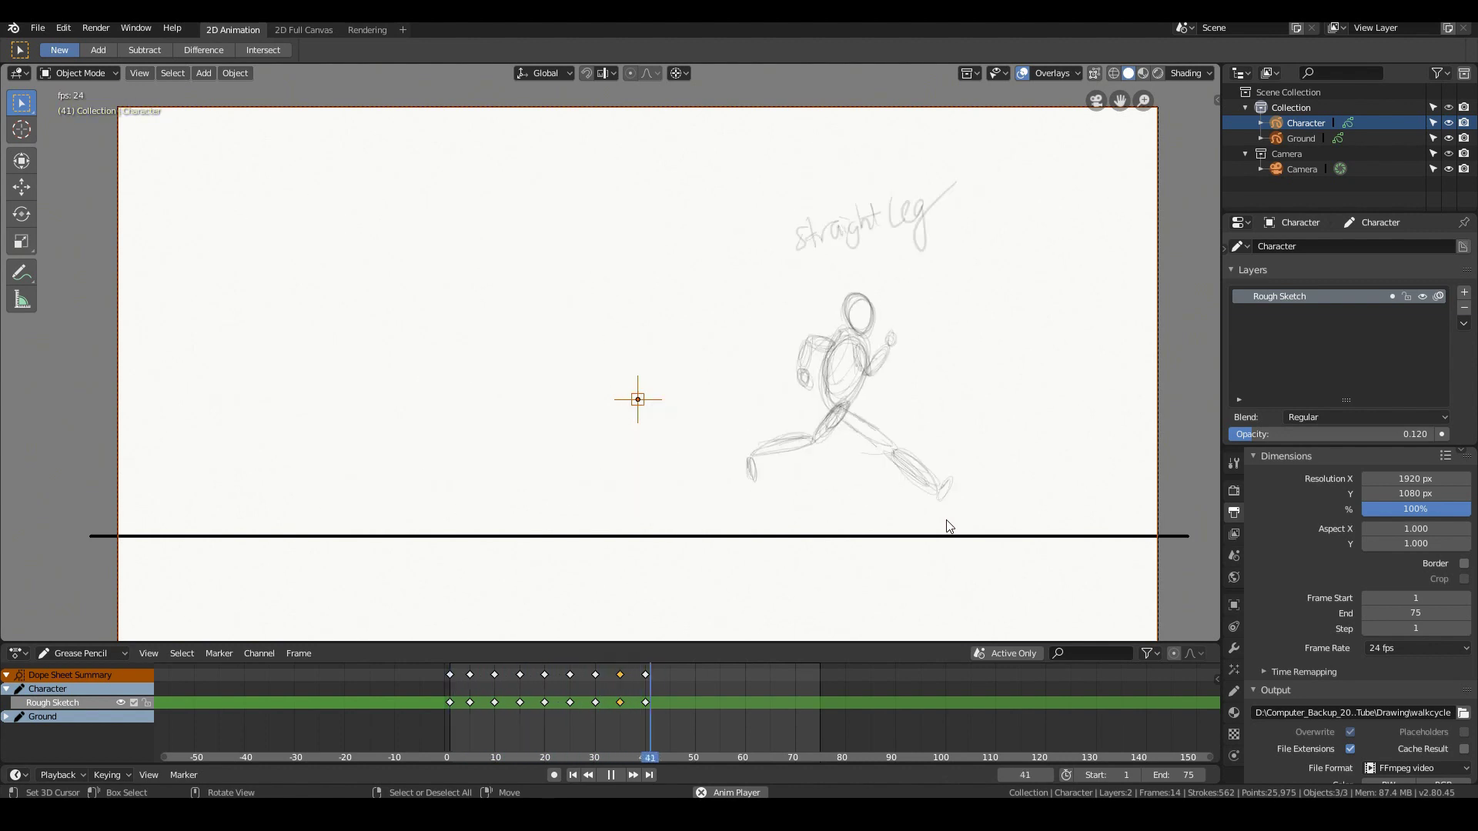
key("Escape")
key("space")
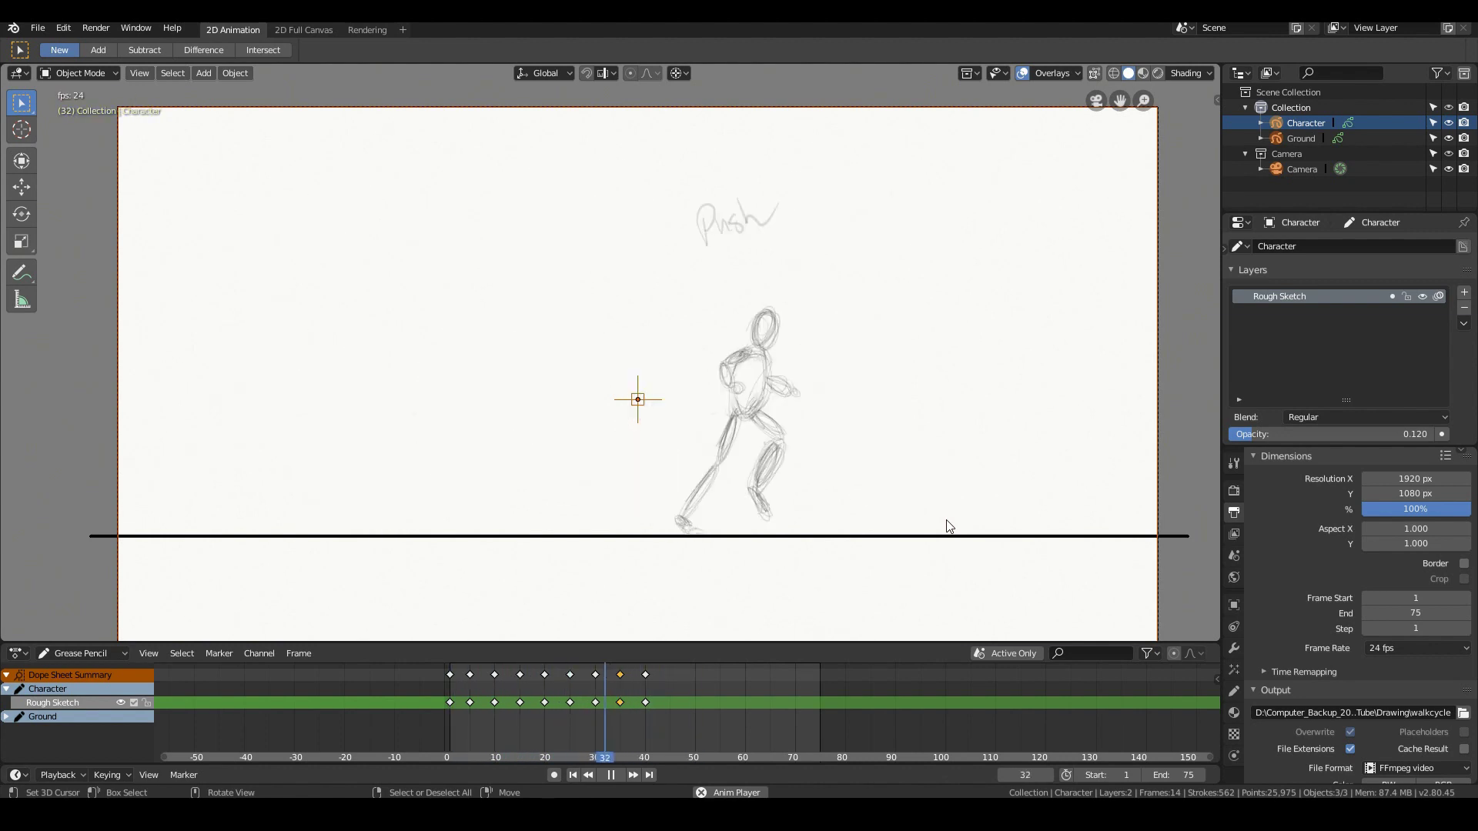
key("Escape")
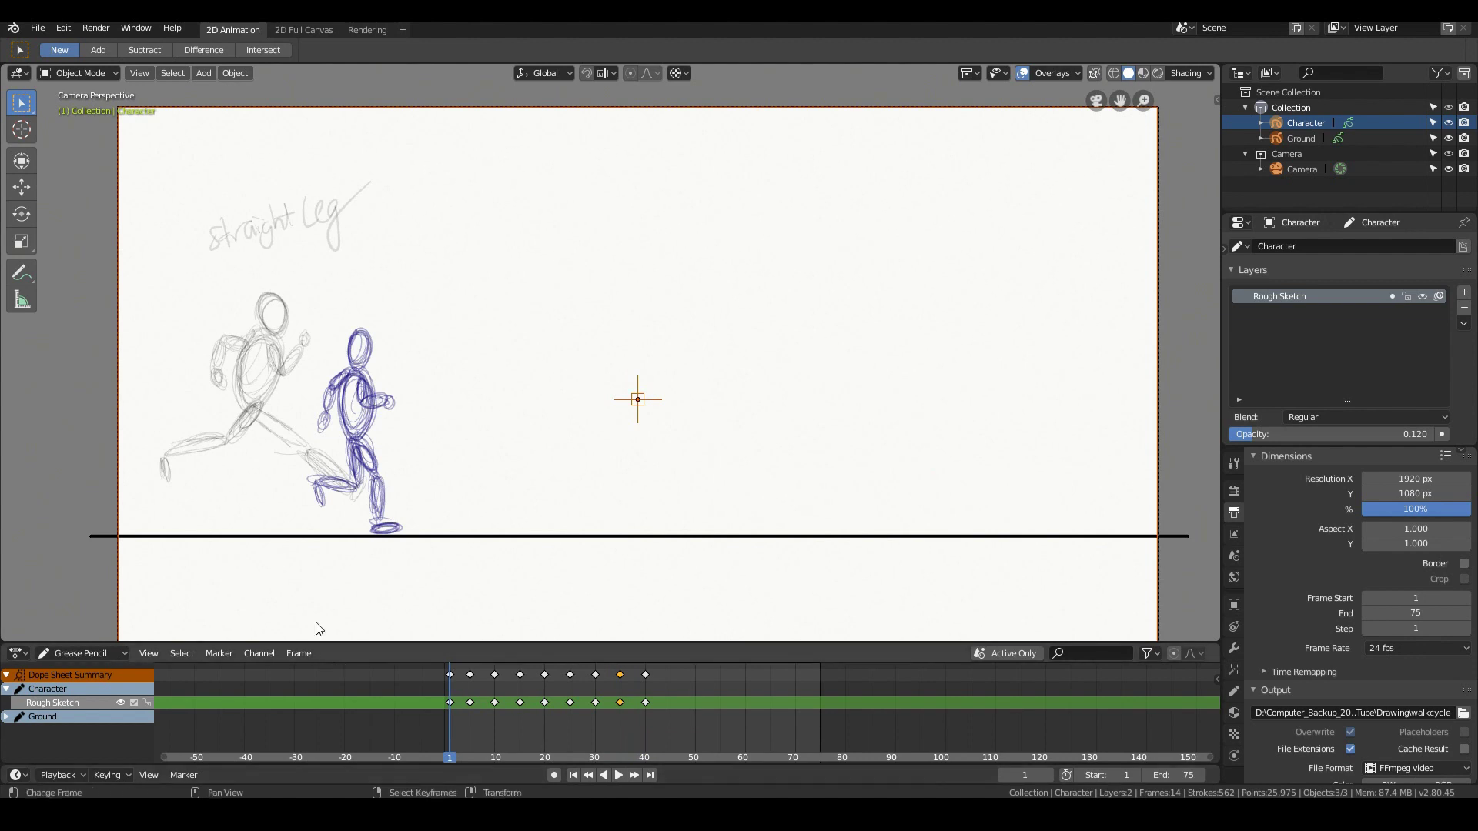
- Turn off onion skinning for the Rough Sketch layer and review the poses from frame 1 through frame 15
left_click(1437, 298)
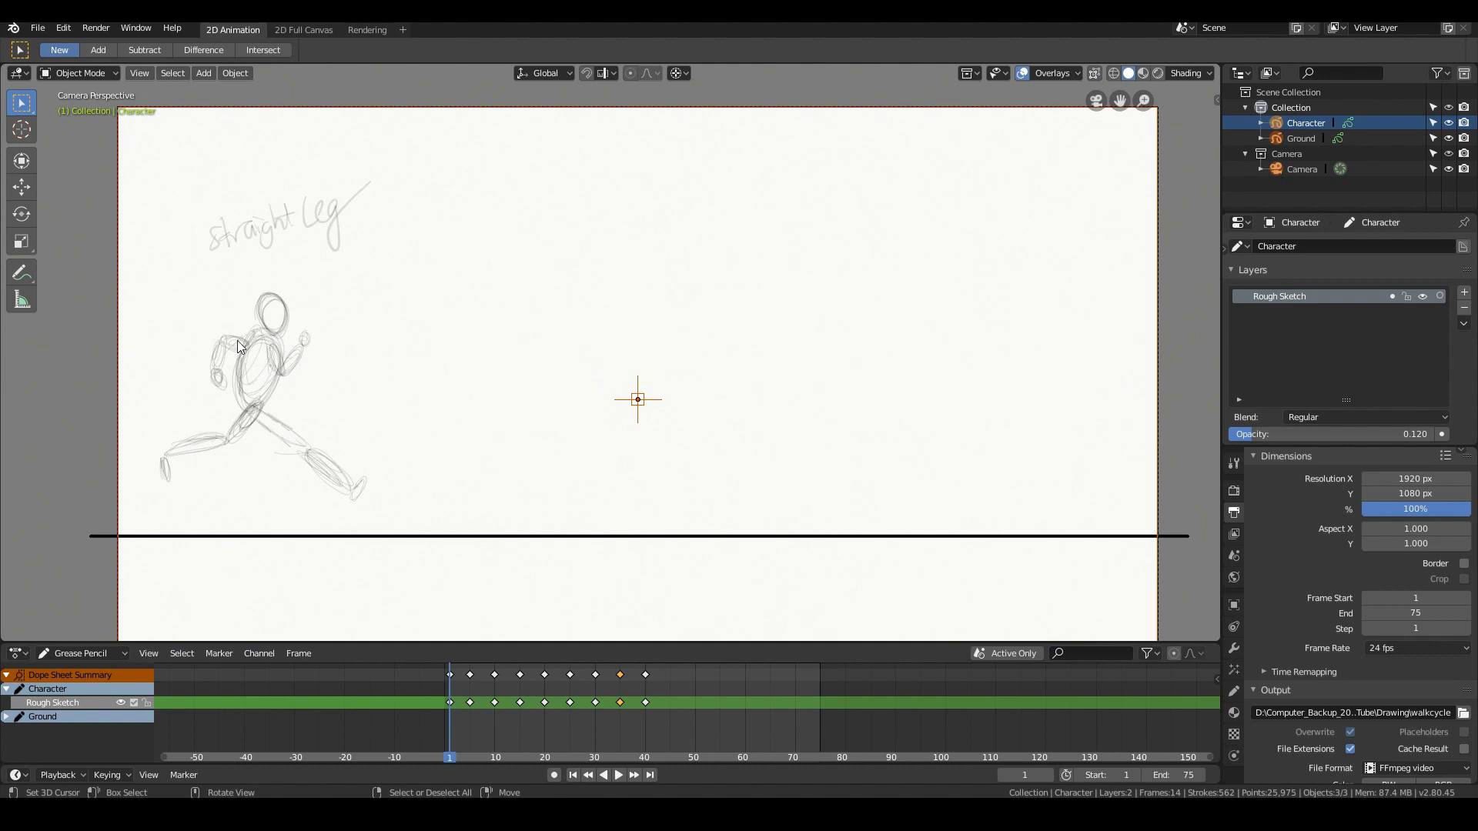
left_click(471, 690)
key("space")
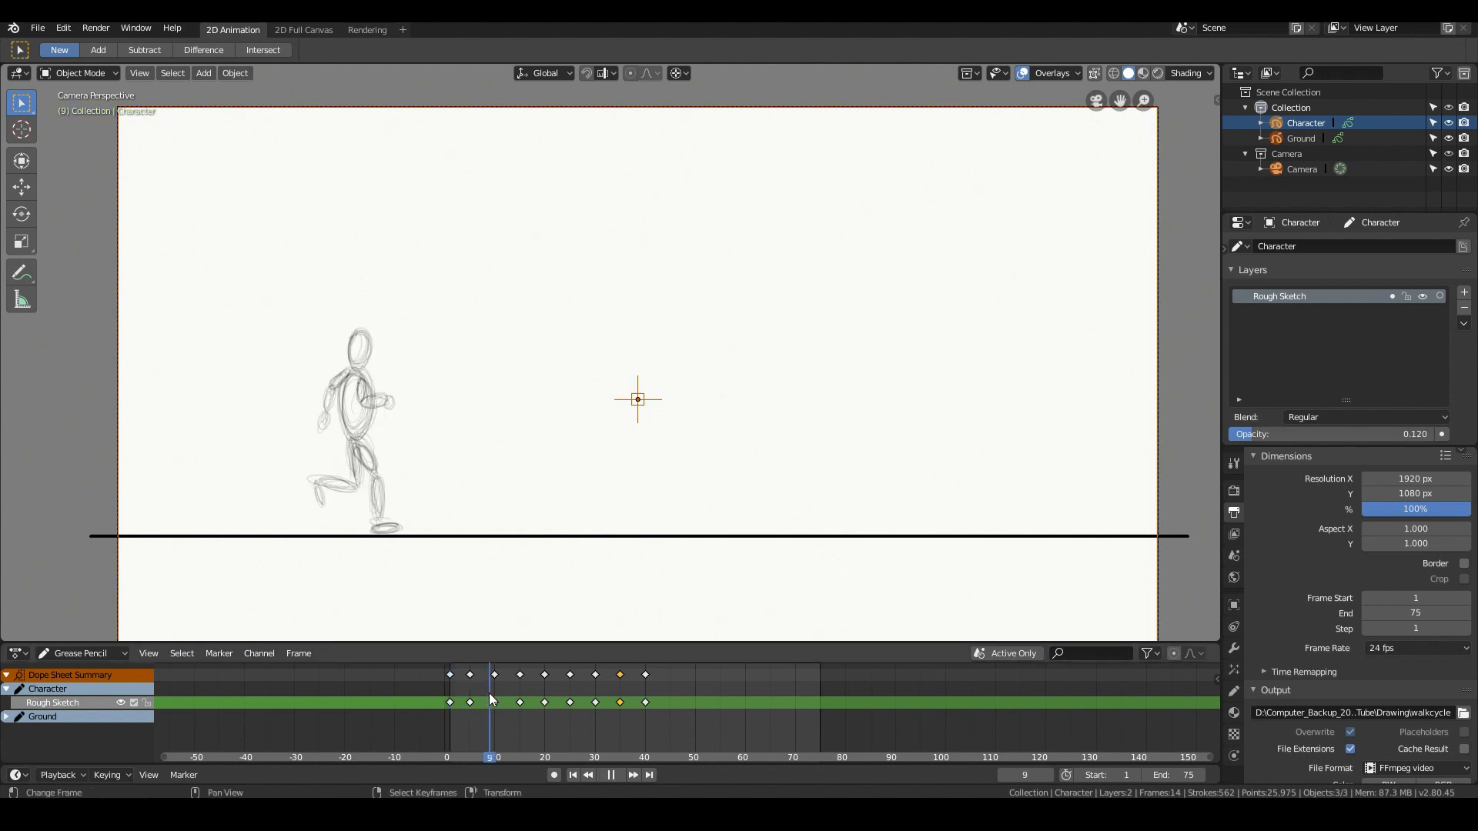
key("space")
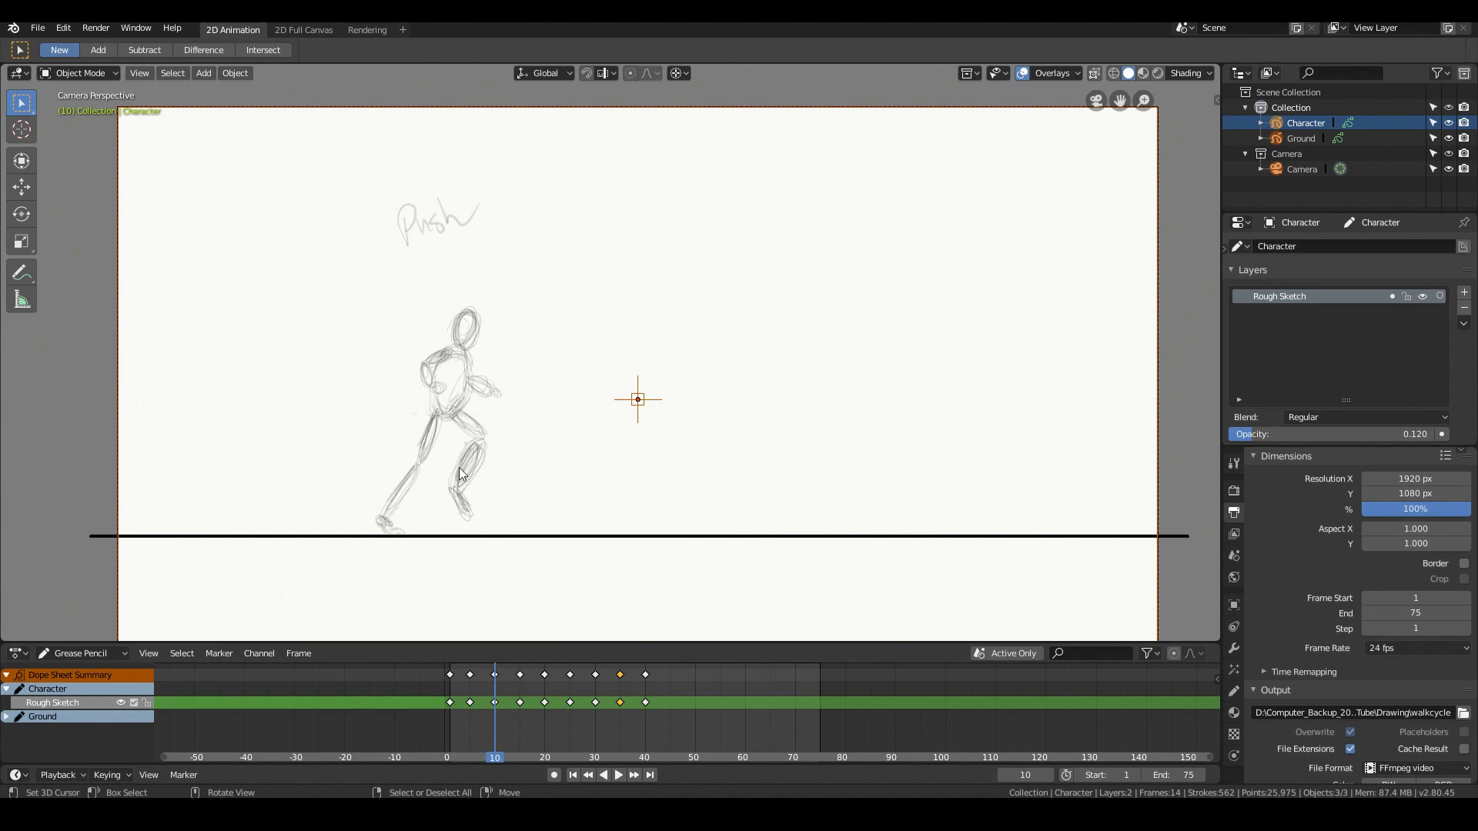
left_click(471, 689)
key("space")
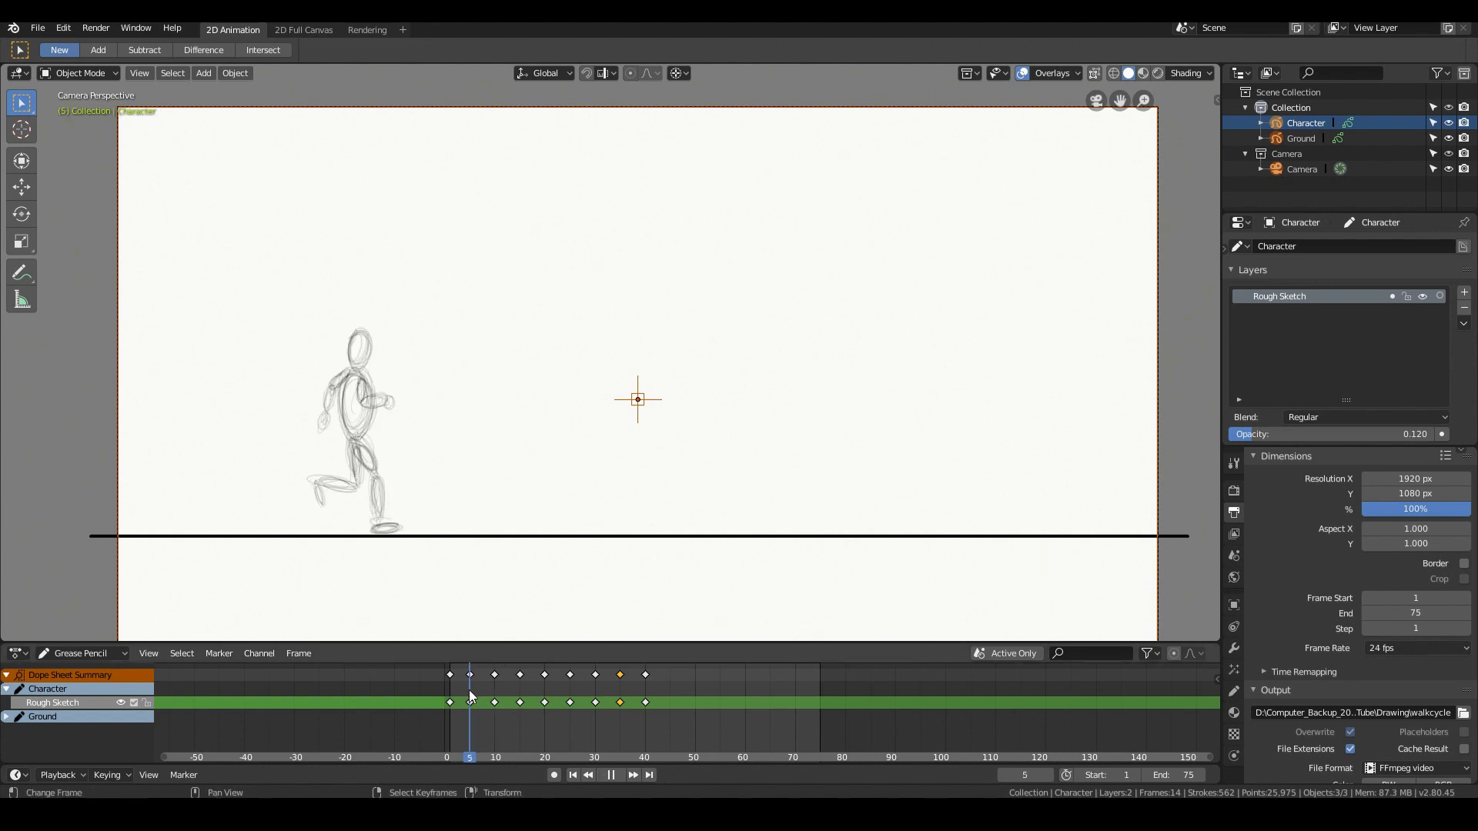
key("space")
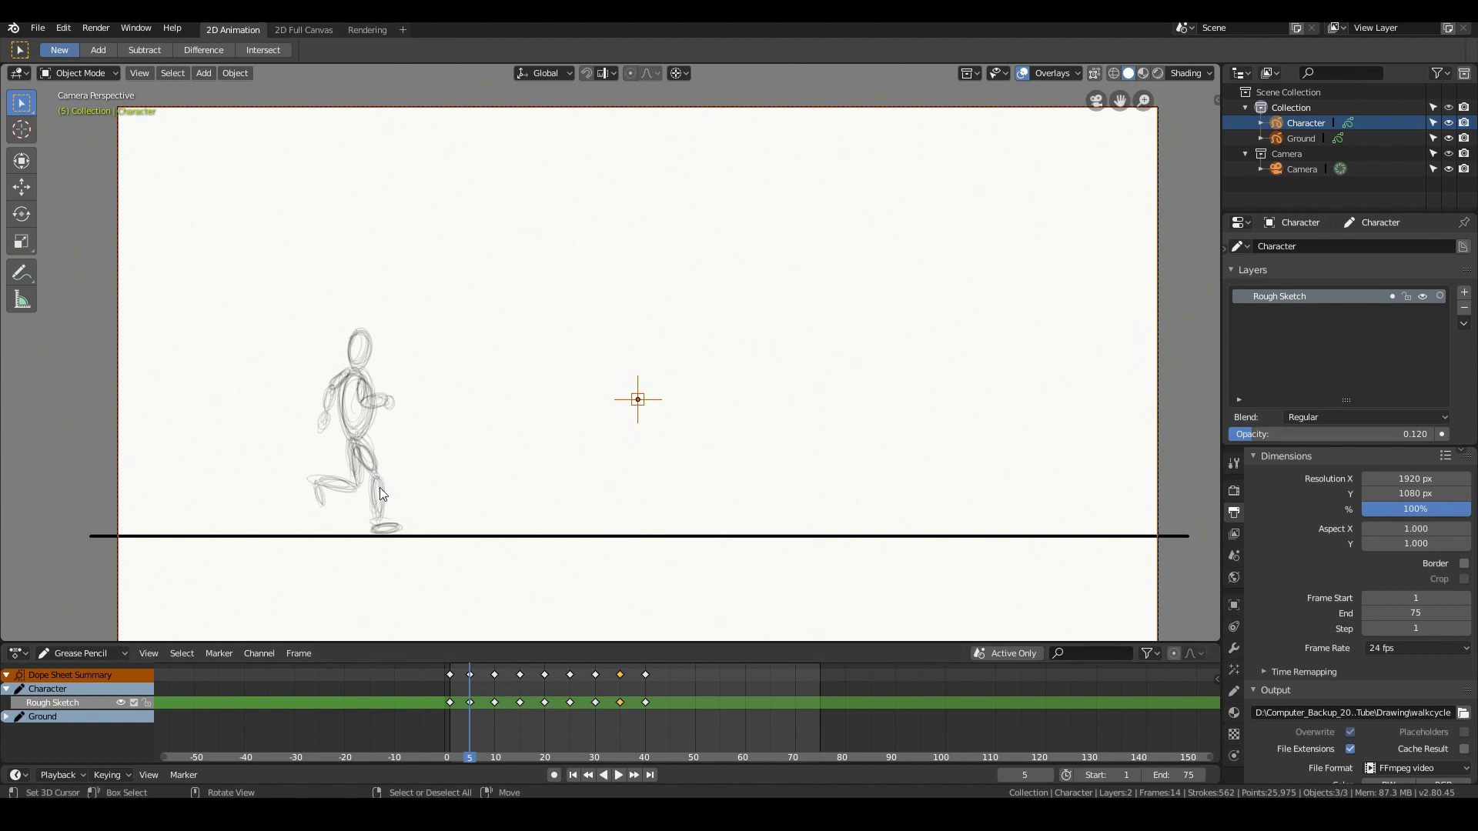
left_click_drag(448, 696, 469, 699)
key("space")
left_click_drag(473, 707, 520, 715)
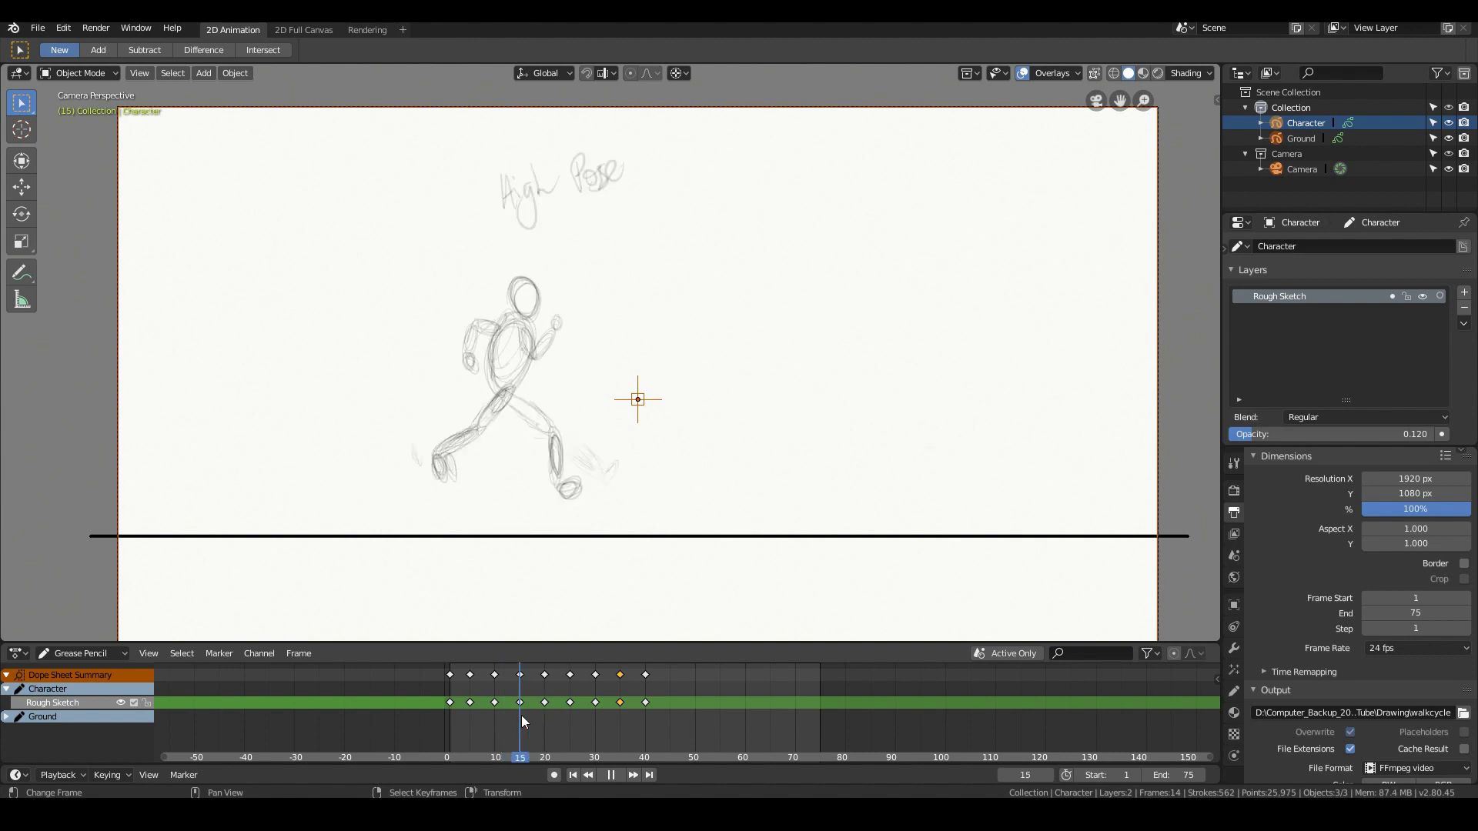
key("space")
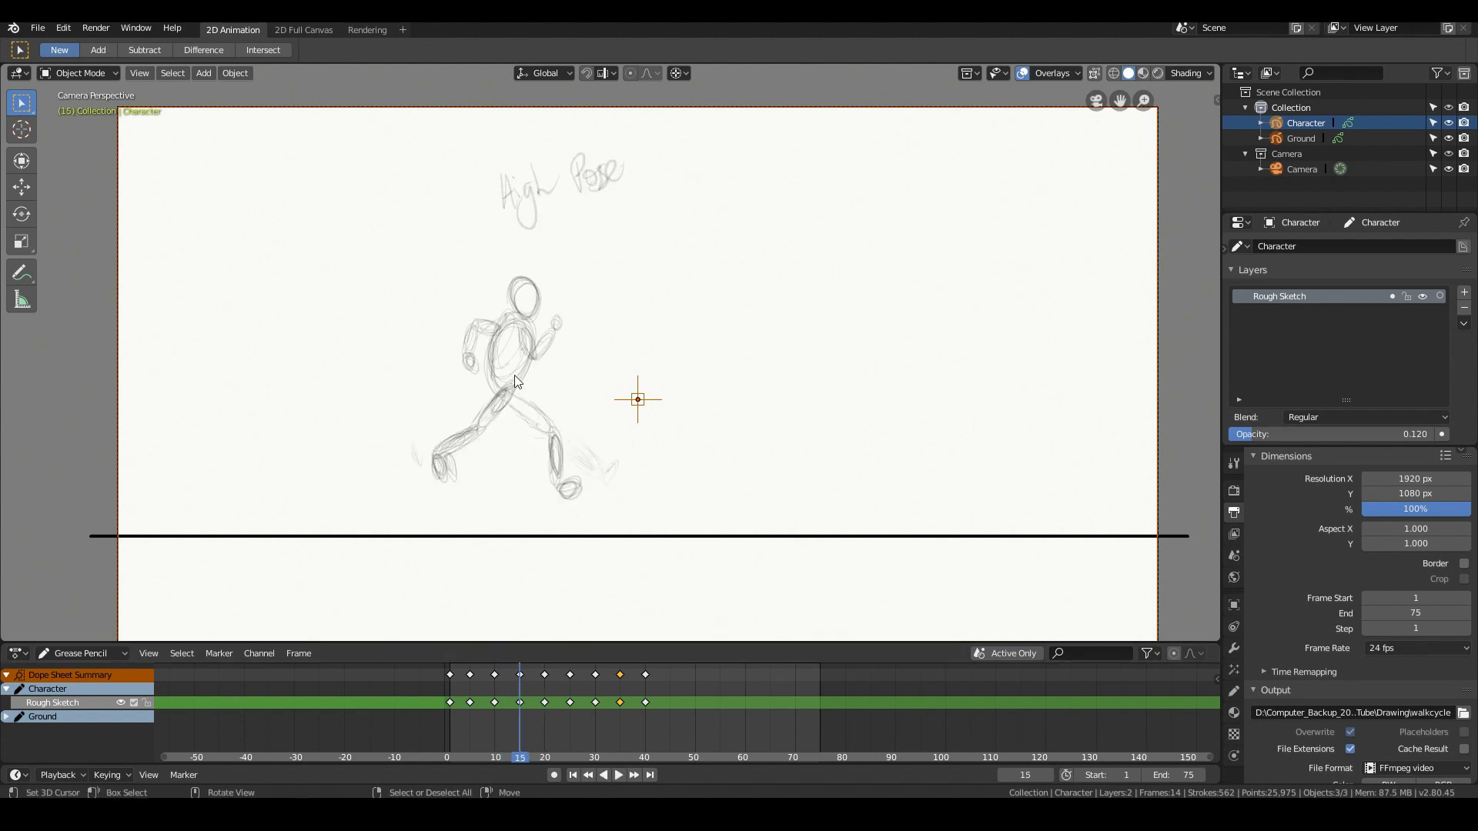
- Return to frame 1 and add a Grease Pencil layer named Lines above the Rough Sketch layer
mouse_move(531, 690)
left_mouse_down()
mouse_move(548, 690)
mouse_move(496, 691)
mouse_move(587, 713)
mouse_move(450, 705)
left_mouse_up()
left_click(1464, 292)
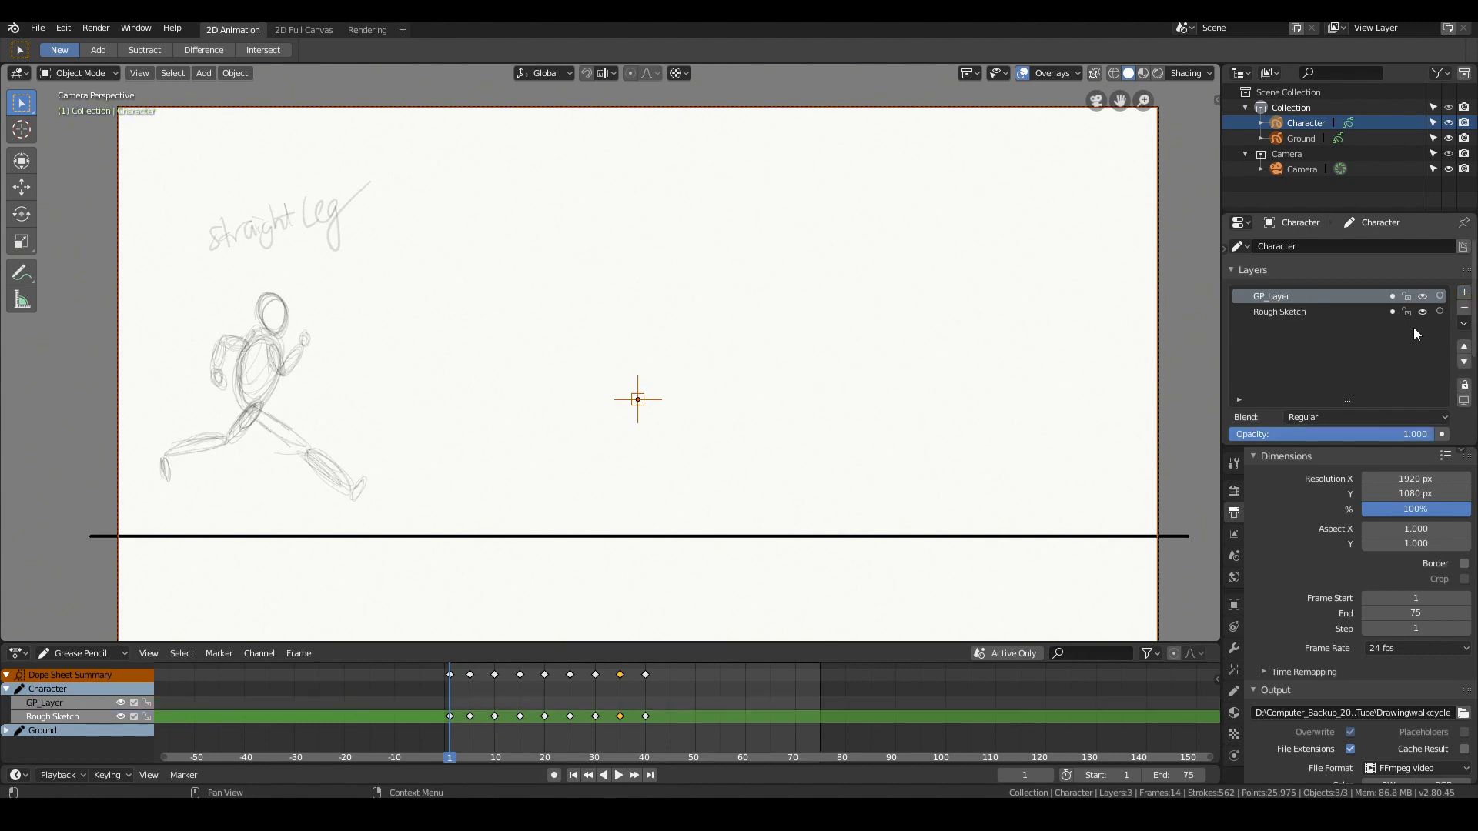
double_click(1271, 295)
type("Lines")
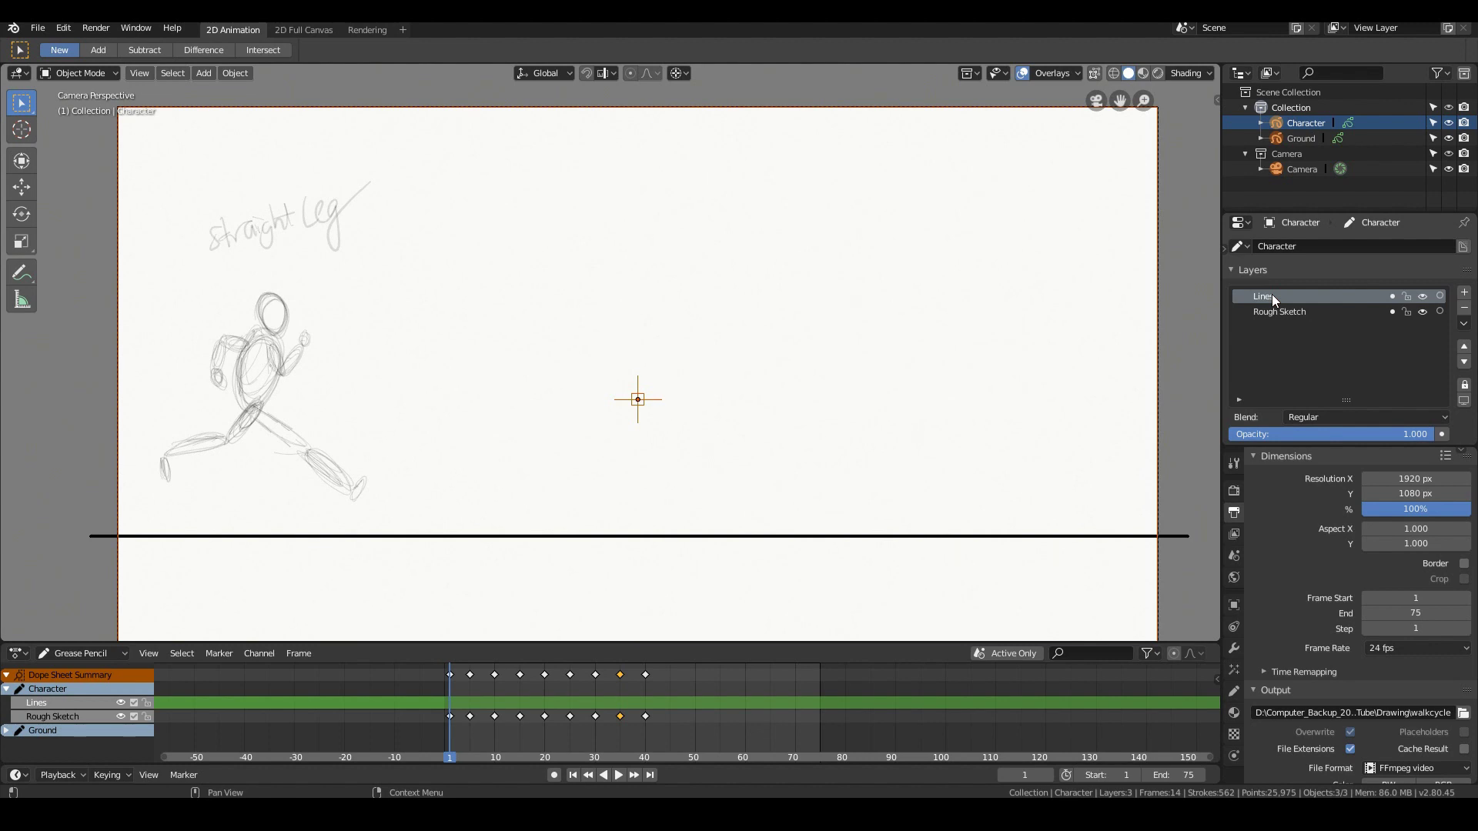
- On the Lines layer at frame 1, ink the straight-leg figure's head, torso and back leg with the pencil over the rough sketch
key("ctrl+Tab")
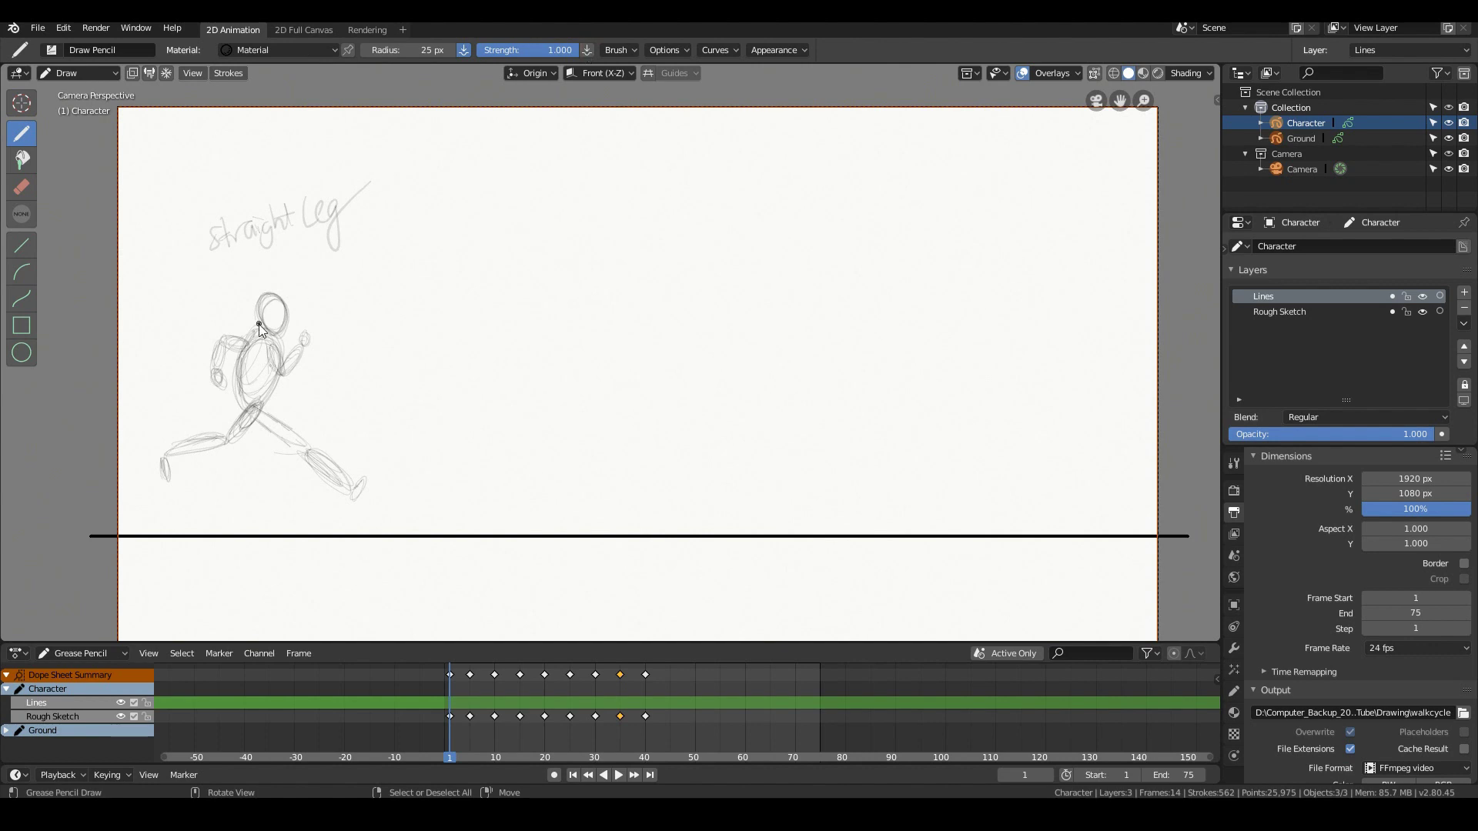
middle_click_drag(260, 336, 271, 254, "ctrl")
middle_click_drag(271, 301, 780, 216, "shift")
mouse_move(400, 218)
left_mouse_down()
mouse_move(431, 143)
mouse_move(435, 239)
mouse_move(354, 371)
mouse_move(364, 382)
left_mouse_up()
left_click_drag(360, 383, 329, 437)
left_click_drag(433, 310, 329, 460)
left_click_drag(329, 429, 202, 471)
mouse_move(331, 458)
left_mouse_down()
mouse_move(207, 481)
mouse_move(199, 524)
left_mouse_up()
left_click_drag(203, 470, 197, 526)
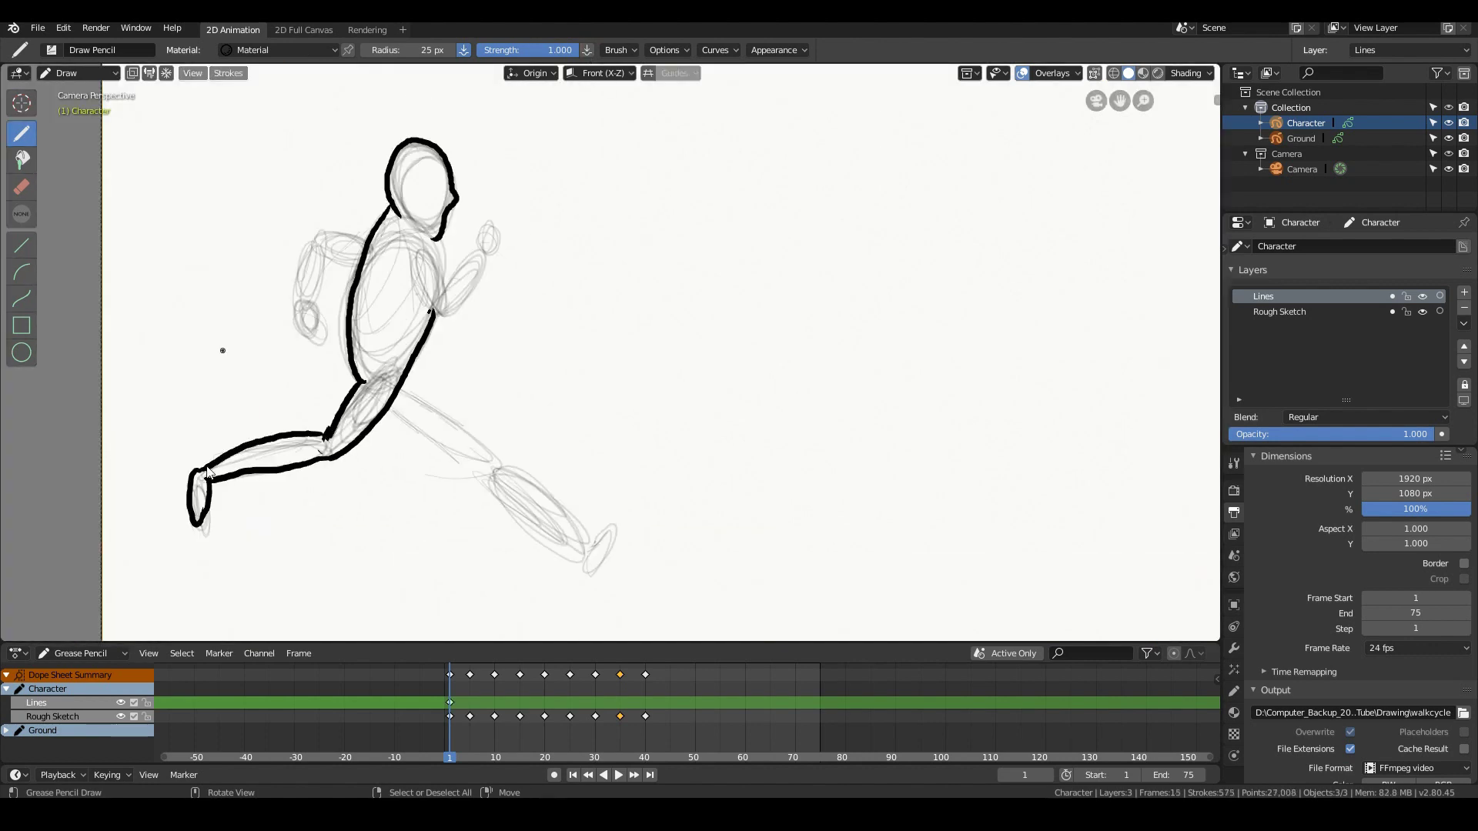
- Ink the straight-leg figure's extended front leg and foot at frame 1 over the rough sketch
left_click_drag(387, 414, 481, 475)
left_click_drag(401, 388, 505, 468)
mouse_move(507, 469)
left_mouse_down()
mouse_move(590, 549)
mouse_move(581, 568)
left_mouse_up()
left_click_drag(483, 476, 582, 570)
key("ctrl+z")
left_click_drag(483, 477, 581, 568)
- Ink both arms and hands of the frame 1 figure and add the eye
left_click_drag(395, 246, 444, 316)
left_click_drag(446, 316, 484, 256)
mouse_move(394, 246)
left_mouse_down()
mouse_move(407, 237)
mouse_move(445, 295)
left_mouse_up()
left_click_drag(445, 294, 476, 252)
left_click_drag(477, 251, 439, 278)
left_click_drag(447, 213, 451, 208)
left_click_drag(436, 157, 435, 186)
mouse_move(379, 228)
left_mouse_down()
mouse_move(317, 237)
mouse_move(300, 304)
left_mouse_up()
left_click_drag(302, 300, 299, 303)
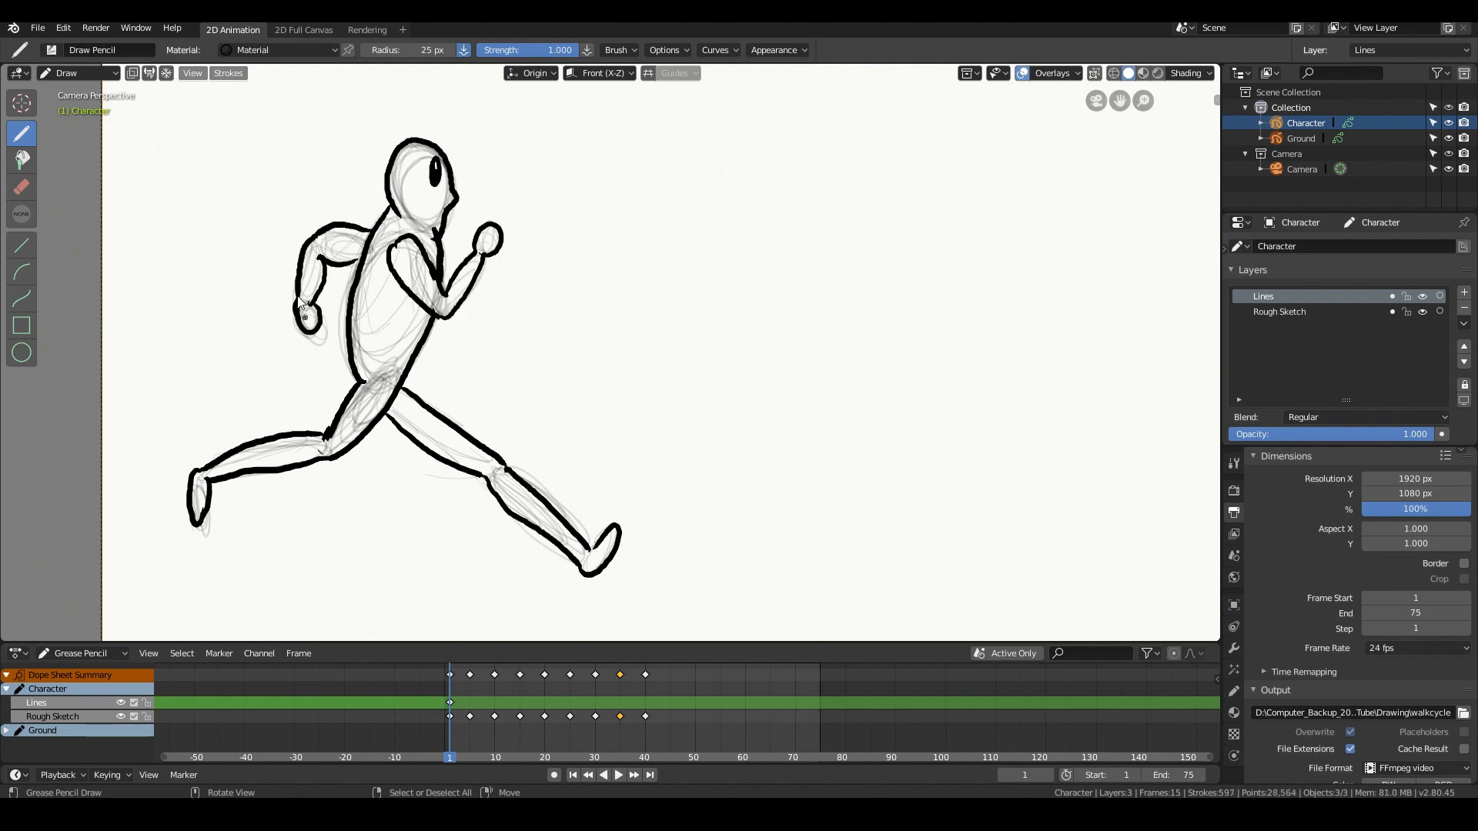
- At frame 5, ink the passing pose's head, torso and front arm, with onion skinning turned on for the Lines layer
left_click(469, 757)
scroll(769, 432, "down", 1)
middle_click_drag(769, 432, 765, 414, "shift")
mouse_move(587, 290)
left_mouse_down()
mouse_move(620, 240)
mouse_move(602, 295)
left_mouse_up()
left_click_drag(583, 289, 578, 415)
left_click_drag(607, 295, 644, 355)
left_click(1439, 296)
mouse_move(595, 309)
left_mouse_down()
mouse_move(616, 344)
mouse_move(645, 341)
left_mouse_up()
left_click_drag(645, 340, 645, 354)
- Complete the frame 5 passing pose by inking both legs, the eye and the back arm
mouse_move(624, 365)
left_mouse_down()
mouse_move(603, 418)
mouse_move(627, 482)
left_mouse_up()
left_click_drag(605, 416, 640, 481)
left_click_drag(643, 487, 639, 565)
key("ctrl+z")
mouse_move(619, 482)
left_mouse_down()
mouse_move(630, 578)
mouse_move(671, 575)
left_mouse_up()
key("ctrl+z")
mouse_move(583, 423)
left_mouse_down()
mouse_move(608, 507)
mouse_move(531, 484)
mouse_move(539, 527)
left_mouse_up()
left_click_drag(605, 234, 608, 256)
left_click_drag(579, 290, 539, 371)
left_click_drag(566, 334, 532, 394)
- At frame 10, ink the push pose's head, torso, arms and extended back leg on the Lines layer
key("Up")
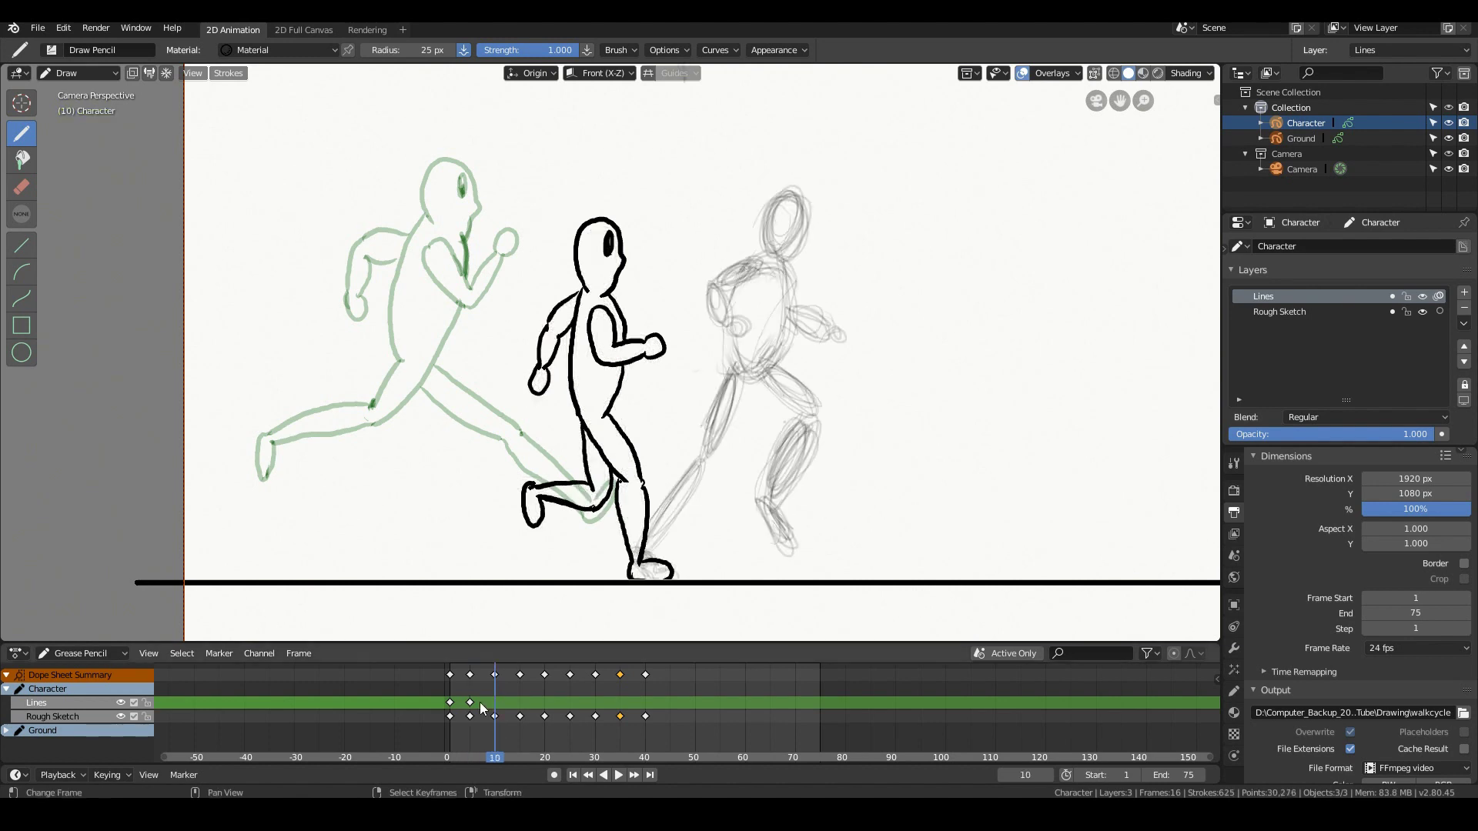
mouse_move(767, 244)
left_mouse_down()
mouse_move(807, 240)
mouse_move(801, 230)
left_mouse_up()
mouse_move(793, 261)
left_mouse_down()
mouse_move(795, 308)
mouse_move(766, 281)
mouse_move(724, 293)
mouse_move(773, 366)
left_mouse_up()
mouse_move(797, 311)
left_mouse_down()
mouse_move(831, 323)
mouse_move(792, 333)
left_mouse_up()
left_click_drag(727, 339, 739, 379)
mouse_move(731, 370)
left_mouse_down()
mouse_move(700, 455)
mouse_move(713, 464)
mouse_move(652, 551)
left_mouse_up()
left_click_drag(700, 460, 631, 574)
left_click_drag(650, 550, 681, 574)
- Ink the push pose's raised front leg and foot at frame 10 and close the neck line
left_click_drag(757, 385, 804, 420)
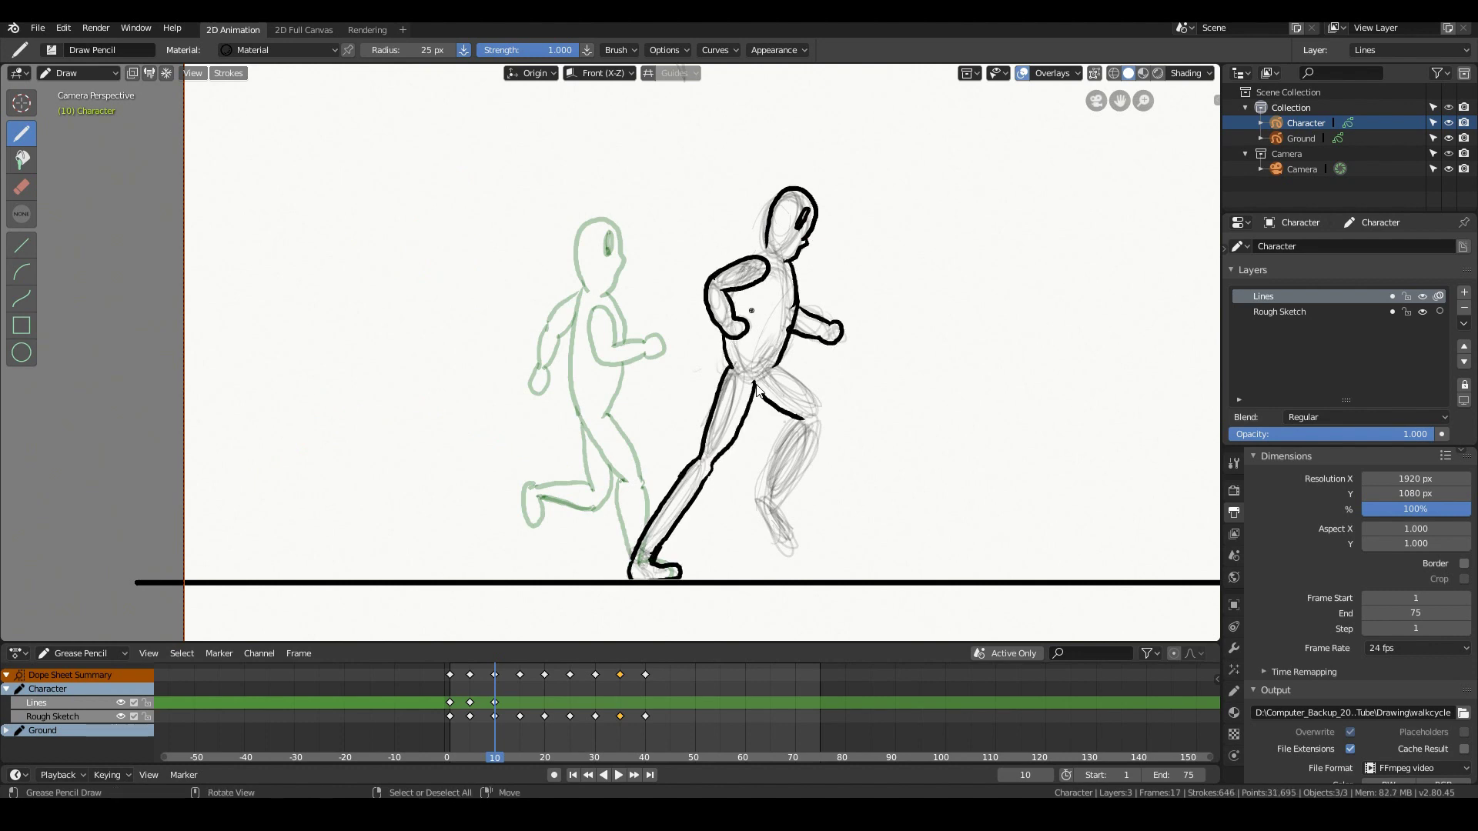
mouse_move(777, 354)
left_mouse_down()
mouse_move(752, 394)
mouse_move(821, 416)
left_mouse_up()
left_click_drag(822, 416, 781, 505)
left_click_drag(801, 420, 768, 496)
left_click_drag(780, 504, 762, 491)
left_click_drag(768, 243, 758, 257)
- At frame 15, ink the high pose's head, eye, front torso line and bent back leg
left_click(520, 680)
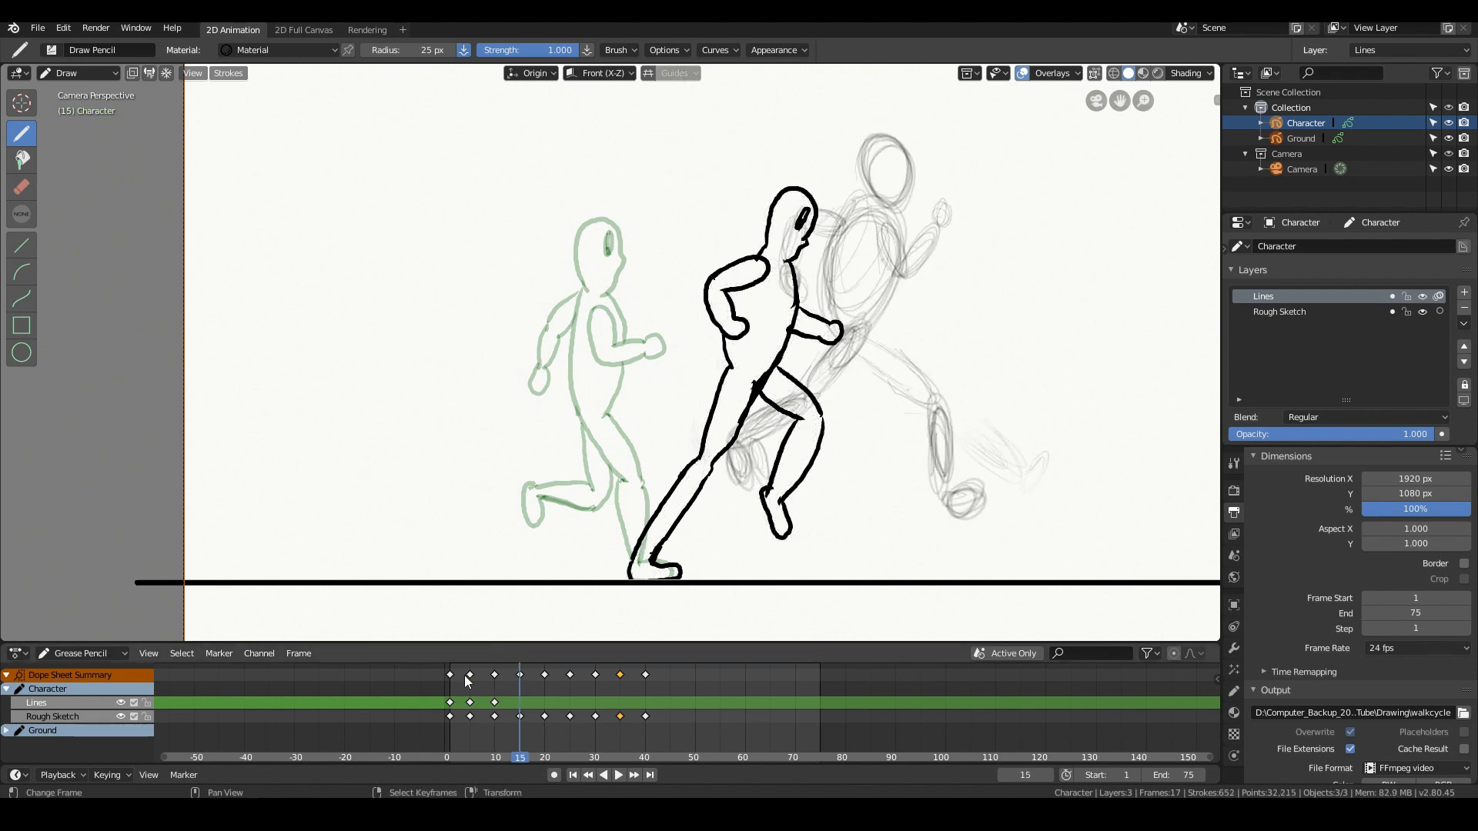
left_click_drag(904, 198, 871, 195)
left_click_drag(894, 142, 896, 160)
mouse_move(906, 217)
left_mouse_down()
mouse_move(868, 331)
mouse_move(740, 447)
left_mouse_up()
left_click_drag(731, 428, 750, 448)
left_click_drag(800, 390, 728, 431)
left_click_drag(830, 333, 801, 389)
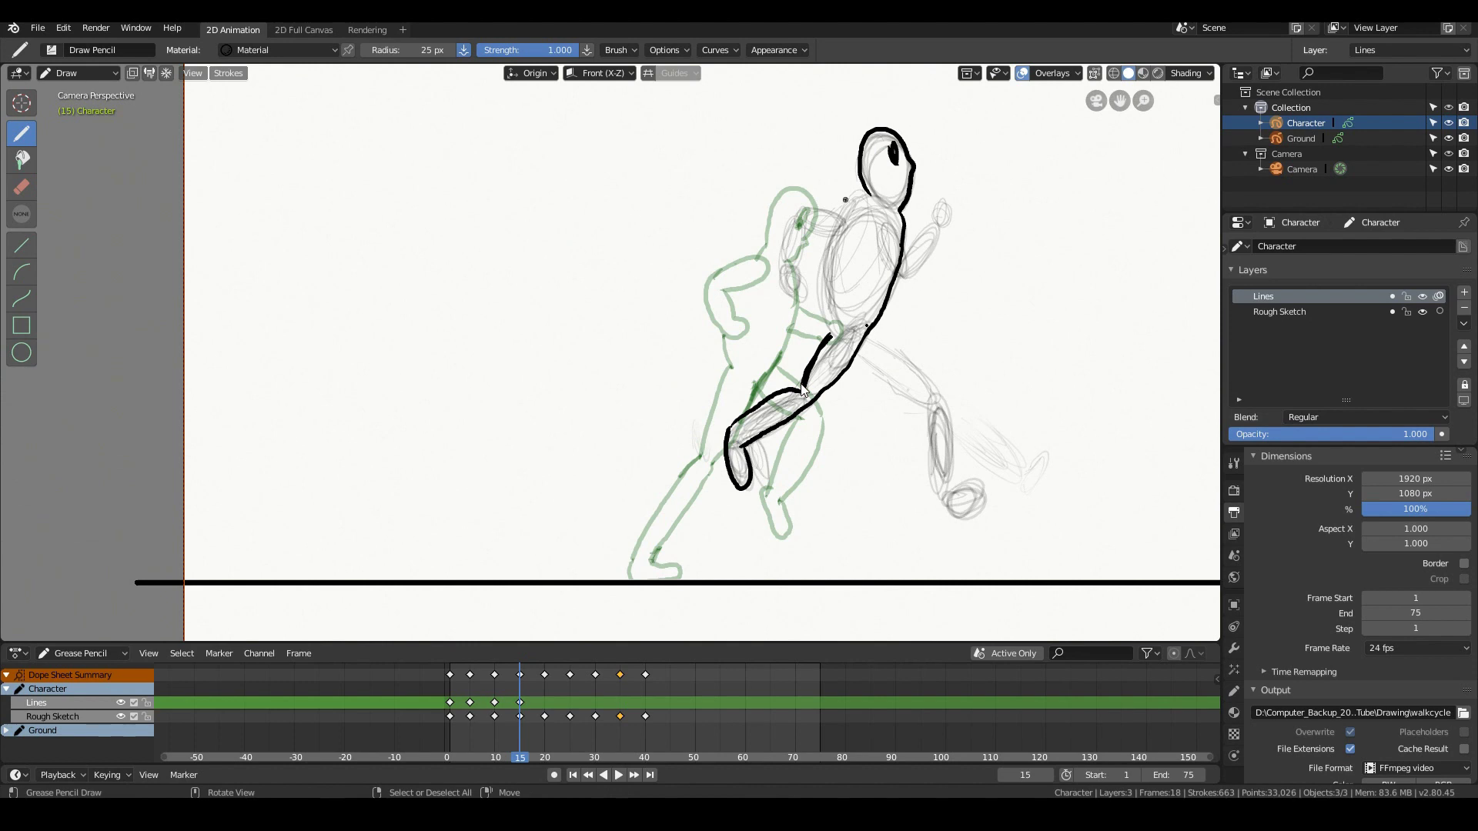
- Complete the frame 15 high pose by inking both arms, the back, the front leg and the neck
left_click_drag(803, 209, 864, 210)
mouse_move(863, 210)
left_mouse_down()
mouse_move(809, 229)
mouse_move(781, 265)
left_mouse_up()
left_click_drag(810, 230, 794, 271)
left_click_drag(933, 223, 940, 226)
left_click_drag(939, 226, 899, 275)
left_click_drag(868, 192, 857, 207)
mouse_move(828, 336)
left_mouse_down()
mouse_move(834, 234)
mouse_move(933, 408)
left_mouse_up()
left_click_drag(869, 338, 933, 385)
left_click_drag(930, 410, 943, 504)
left_click_drag(931, 383, 953, 493)
left_click_drag(953, 494, 943, 504)
key("Up")
key("Down")
left_click_drag(864, 193, 848, 207)
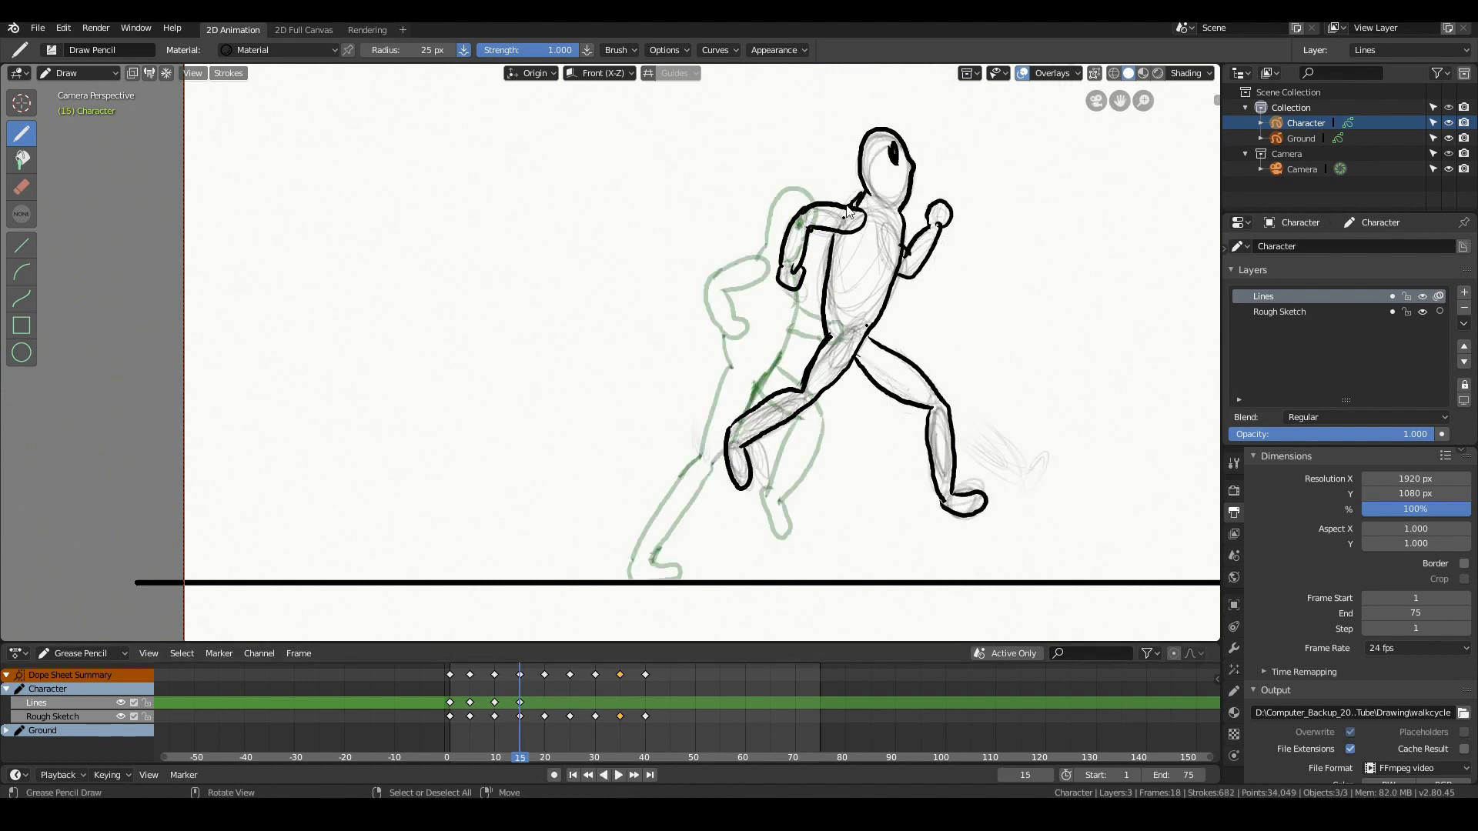
- At frame 20, ink the second straight-leg pose's head, torso, back arm and back leg
key("Up")
left_click_drag(956, 167, 934, 223)
mouse_move(943, 163)
left_mouse_down()
mouse_move(981, 194)
mouse_move(968, 241)
left_mouse_up()
left_click_drag(980, 195, 978, 211)
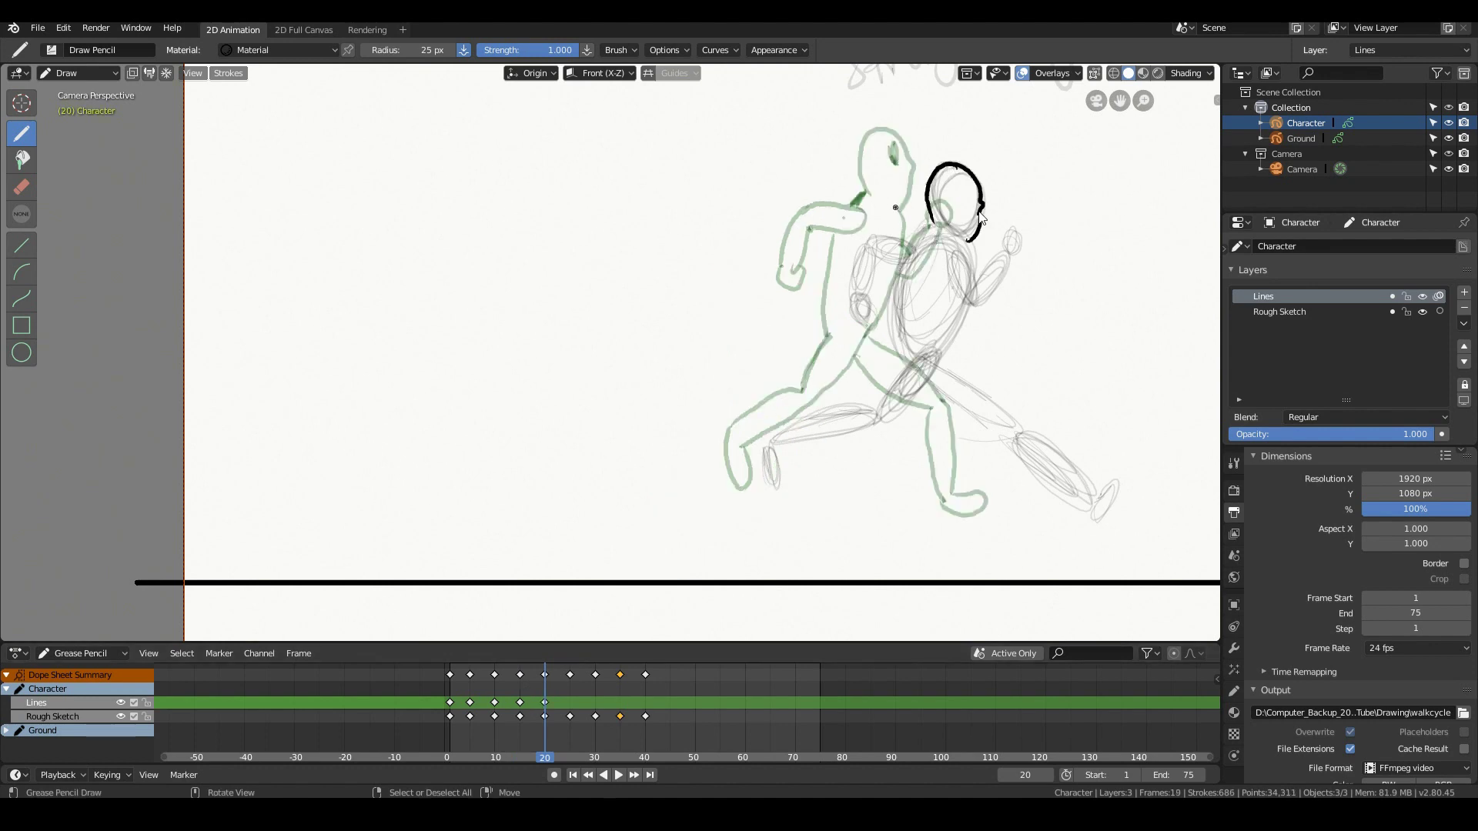
left_click_drag(875, 235, 870, 292)
mouse_move(971, 238)
left_mouse_down()
mouse_move(938, 355)
mouse_move(839, 410)
left_mouse_up()
left_click_drag(839, 409, 779, 445)
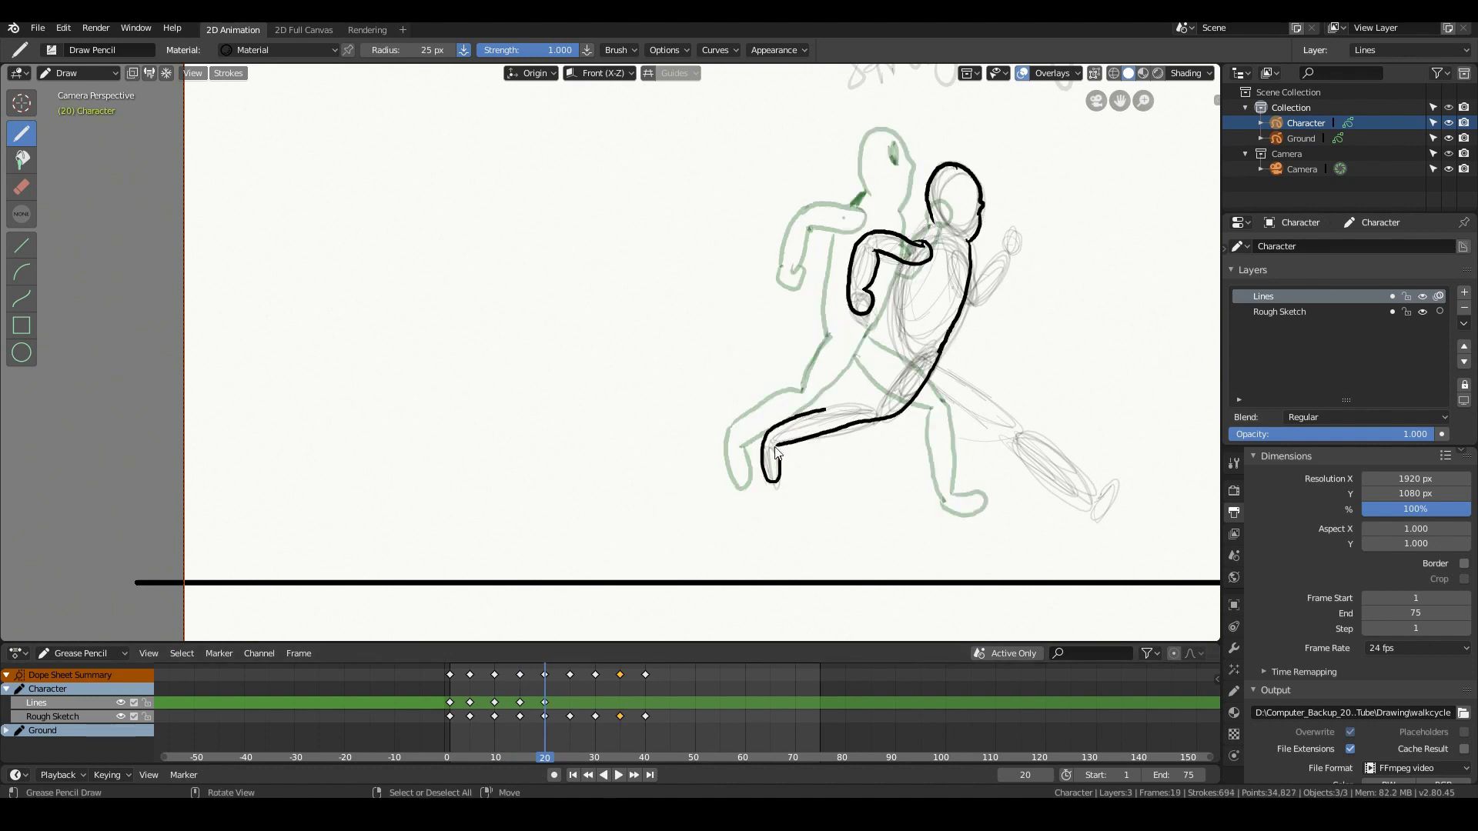
left_click_drag(912, 357, 817, 419)
left_click_drag(911, 258, 870, 415)
- Ink the frame 20 figure's front arm and extended front leg, and add the eye and neck line
left_click_drag(973, 277, 966, 304)
mouse_move(927, 383)
left_mouse_down()
mouse_move(993, 429)
mouse_move(1023, 426)
left_mouse_up()
left_click_drag(1024, 422, 1101, 497)
left_click_drag(1102, 496, 1082, 506)
left_click_drag(1004, 437, 1078, 505)
left_click_drag(965, 177, 915, 242)
- At frame 25, ink the second passing pose's front torso line and bent back leg
left_click(570, 694)
left_click(545, 695)
key("Right")
key("Right")
key("Right")
key("Right")
key("Right")
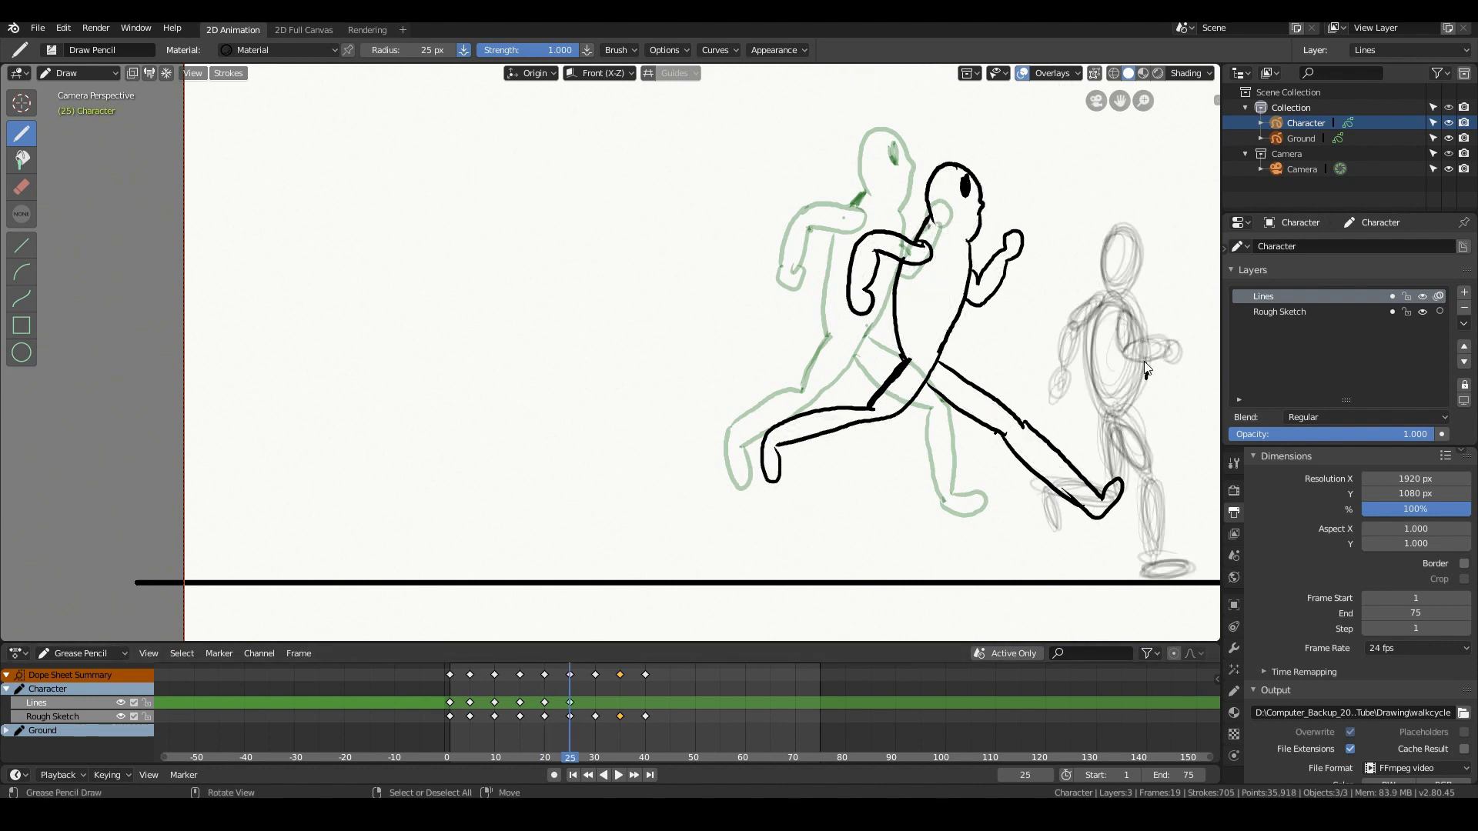
left_click_drag(1146, 363, 1126, 426)
mouse_move(1130, 424)
left_mouse_down()
mouse_move(1056, 495)
mouse_move(1039, 478)
left_mouse_up()
left_click_drag(1040, 477, 1114, 489)
- Ink the frame 25 figure's back, both arms, head and eye over the rough sketch
mouse_move(1110, 487)
left_mouse_down()
mouse_move(1083, 328)
mouse_move(1068, 317)
left_mouse_up()
left_click_drag(1082, 331, 1066, 371)
mouse_move(1065, 372)
left_mouse_down()
mouse_move(1068, 319)
mouse_move(1147, 377)
left_mouse_up()
left_click_drag(1150, 337, 1169, 339)
left_click_drag(1169, 340, 1151, 358)
key("ctrl+z")
mouse_move(1104, 291)
left_mouse_down()
mouse_move(1130, 294)
mouse_move(1136, 235)
left_mouse_up()
mouse_move(1136, 235)
left_mouse_down()
mouse_move(1129, 295)
mouse_move(1133, 251)
mouse_move(1131, 262)
left_mouse_up()
- Ink the frame 25 figure's standing leg and foot, and clean up the torso line below the front arm
mouse_move(1129, 425)
left_mouse_down()
mouse_move(1163, 525)
mouse_move(1156, 559)
left_mouse_up()
left_click_drag(1133, 472, 1147, 558)
left_click_drag(1159, 558, 1147, 578)
left_click(21, 187)
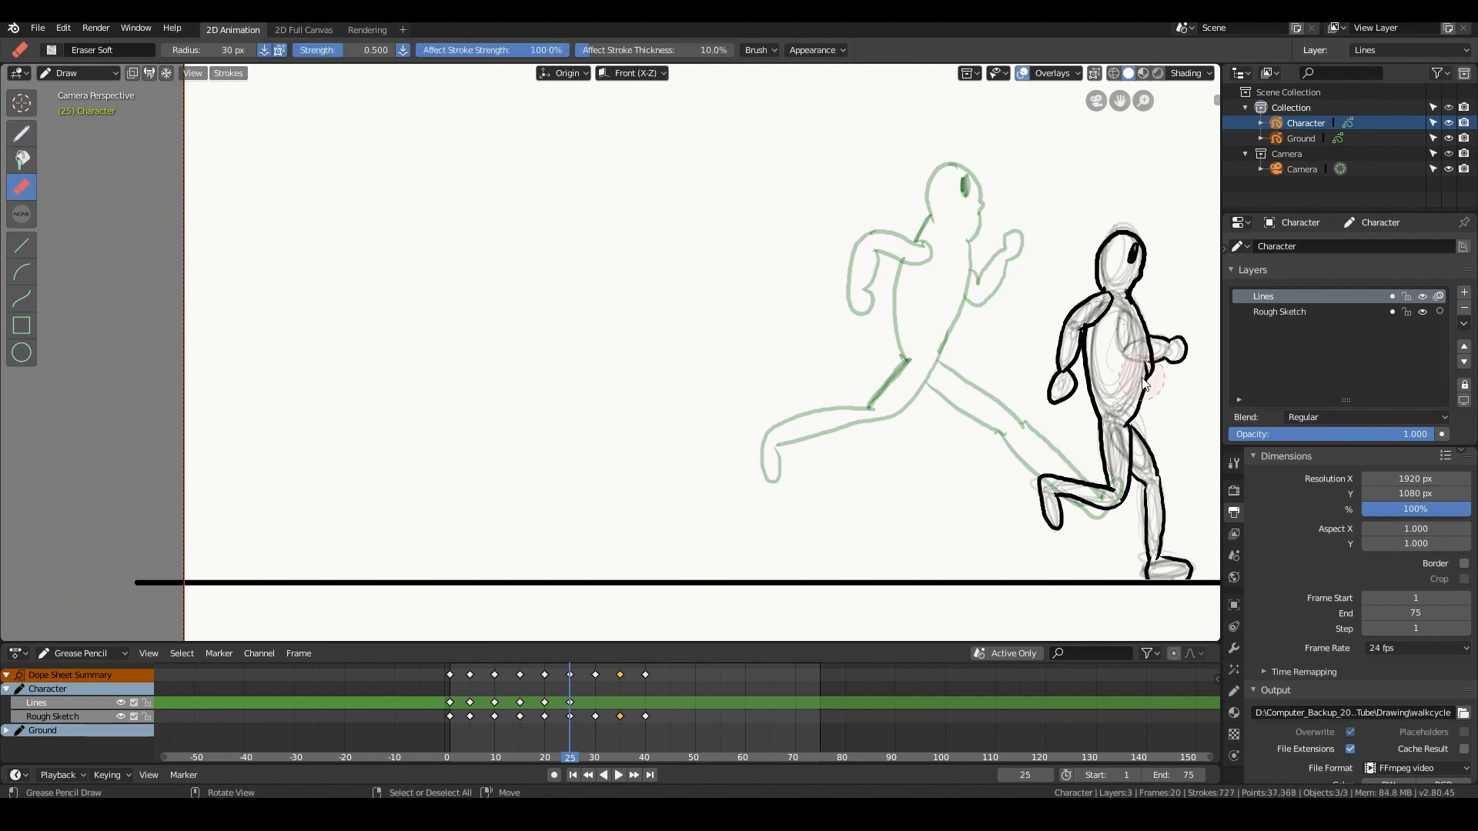
left_click(22, 134)
left_click_drag(1143, 380, 1154, 364)
- At frame 30, ink the second push pose's head, near arm, torso and raised front leg
left_click(595, 704)
middle_click_drag(800, 422, 9, 420, "shift")
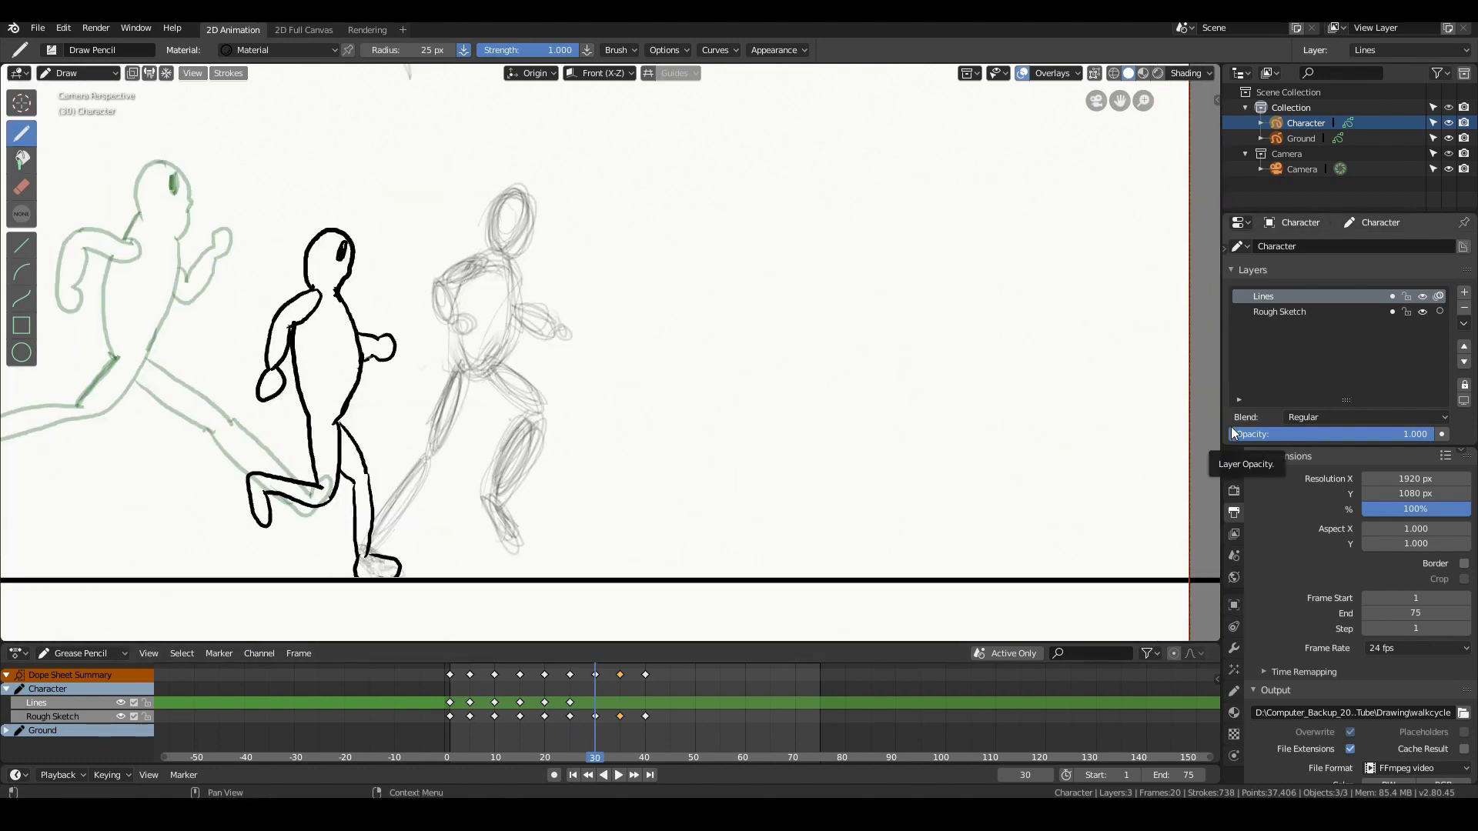
mouse_move(526, 234)
left_mouse_down()
mouse_move(487, 246)
mouse_move(509, 258)
left_mouse_up()
left_click_drag(487, 244, 447, 286)
left_click_drag(447, 286, 448, 325)
left_click_drag(482, 254, 444, 319)
mouse_move(501, 257)
left_mouse_down()
mouse_move(517, 295)
mouse_move(500, 361)
mouse_move(454, 363)
mouse_move(527, 415)
left_mouse_up()
left_click_drag(502, 362, 510, 500)
mouse_move(485, 412)
left_mouse_down()
mouse_move(483, 492)
mouse_move(514, 538)
left_mouse_up()
- Complete the frame 30 push pose by inking the extended back leg, the front arm and the eye
left_click_drag(474, 381, 431, 462)
left_click_drag(454, 369, 365, 550)
left_click_drag(440, 400, 422, 448)
left_click_drag(423, 448, 360, 575)
left_click_drag(366, 552, 372, 575)
left_click_drag(519, 305, 544, 337)
left_click_drag(517, 330, 543, 336)
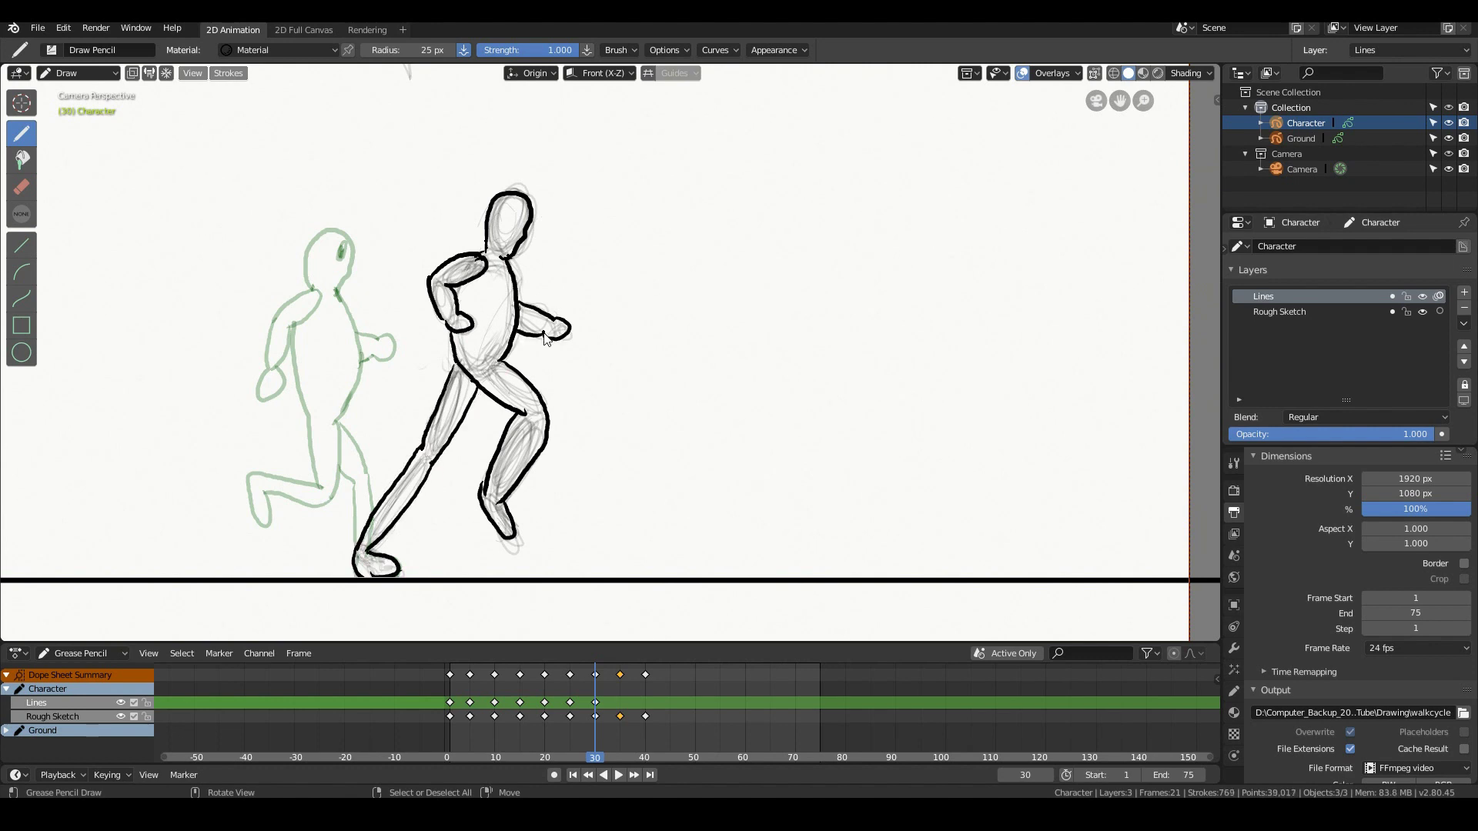
key("ctrl+z")
mouse_move(522, 205)
left_mouse_down()
mouse_move(517, 218)
mouse_move(616, 207)
mouse_move(617, 274)
left_mouse_up()
- At frame 35, ink the second high pose's head, back arm, front torso line and front leg
key("Up")
mouse_move(617, 273)
left_mouse_down()
mouse_move(660, 202)
mouse_move(625, 254)
left_mouse_up()
left_click_drag(514, 231, 502, 292)
left_click_drag(582, 188, 544, 207)
left_click_drag(539, 209, 499, 261)
mouse_move(548, 209)
left_mouse_down()
mouse_move(548, 333)
mouse_move(646, 404)
left_mouse_up()
mouse_move(643, 406)
left_mouse_down()
mouse_move(651, 508)
mouse_move(696, 492)
left_mouse_up()
mouse_move(578, 338)
left_mouse_down()
mouse_move(666, 431)
mouse_move(671, 481)
left_mouse_up()
- Ink the frame 35 figure's back torso line and bent back leg, and add the eye
mouse_move(608, 273)
left_mouse_down()
mouse_move(579, 332)
mouse_move(514, 394)
left_mouse_up()
left_click_drag(573, 348, 445, 473)
left_click_drag(529, 404, 458, 447)
left_click_drag(613, 143, 616, 158)
- At frame 40, ink the final straight-leg pose's head, eye, extended front leg and front torso line
key("Up")
mouse_move(618, 199)
left_mouse_down()
mouse_move(613, 231)
mouse_move(689, 235)
left_mouse_up()
mouse_move(686, 178)
left_mouse_down()
mouse_move(650, 393)
mouse_move(809, 516)
mouse_move(816, 495)
left_mouse_up()
left_click_drag(656, 358, 717, 401)
left_click_drag(717, 400, 819, 495)
key("ctrl+z")
left_click_drag(684, 308, 656, 359)
- Complete the frame 40 figure by inking both arms and the bent back leg
mouse_move(666, 246)
left_mouse_down()
mouse_move(736, 242)
mouse_move(685, 286)
left_mouse_up()
mouse_move(667, 246)
left_mouse_down()
mouse_move(688, 276)
mouse_move(587, 295)
left_mouse_up()
left_click_drag(614, 262, 582, 289)
left_click_drag(624, 355, 593, 404)
mouse_move(642, 377)
left_mouse_down()
mouse_move(592, 421)
mouse_move(483, 437)
left_mouse_up()
left_click_drag(483, 437, 592, 404)
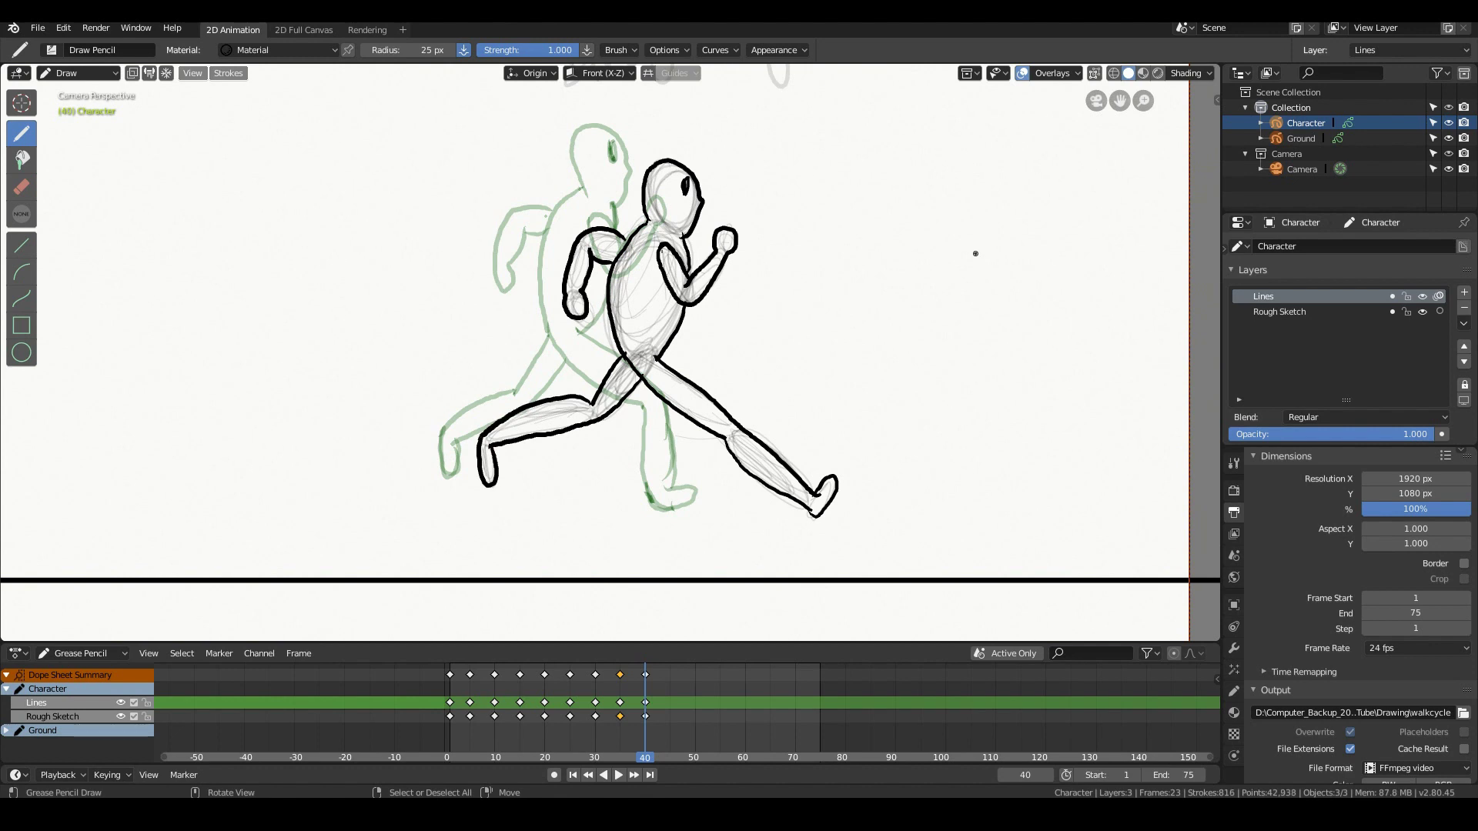
- Turn off onion skinning for the Lines layer and hide the Rough Sketch layer
left_click(1439, 296)
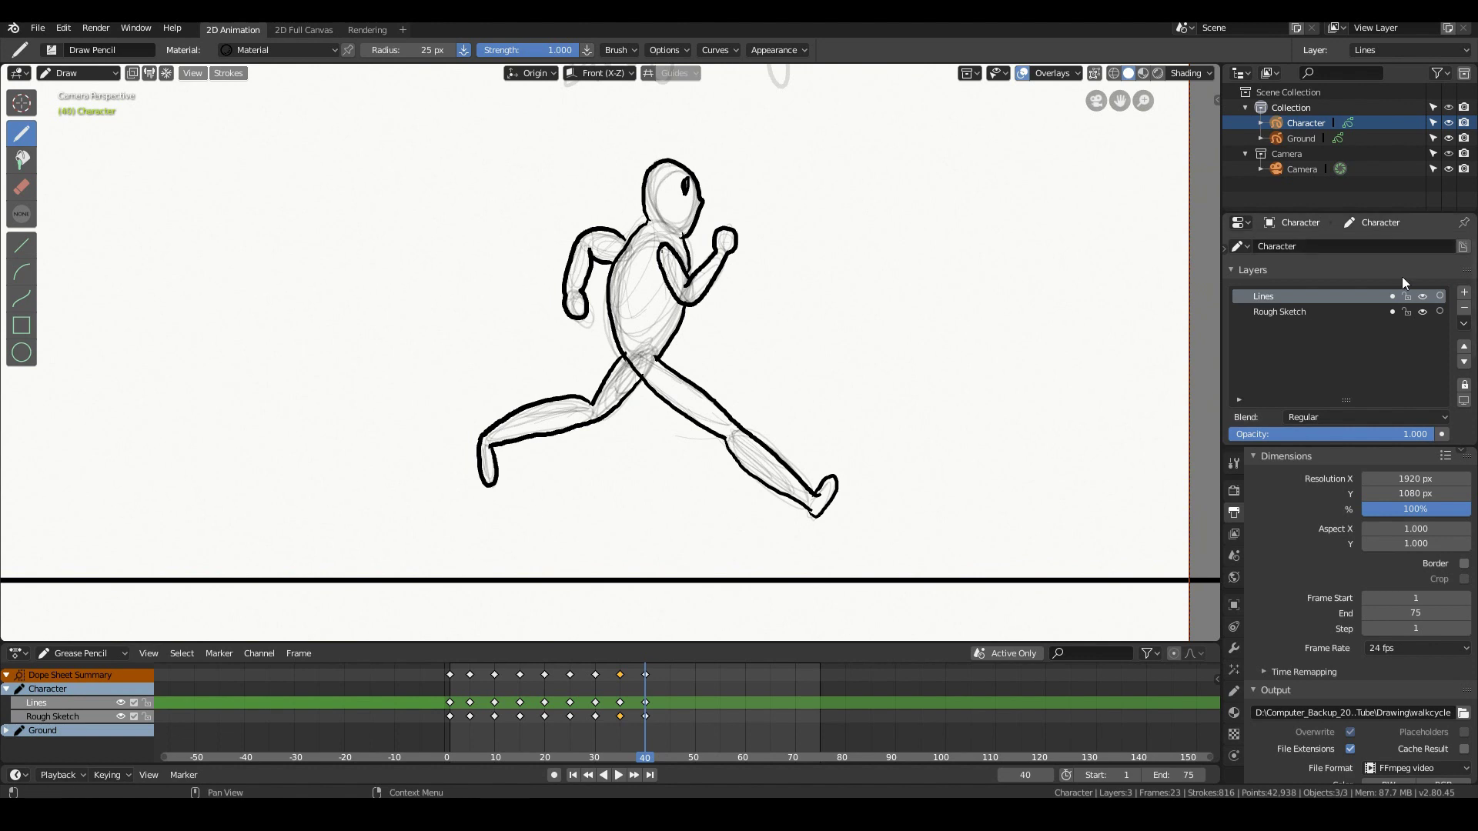
left_click(1422, 312)
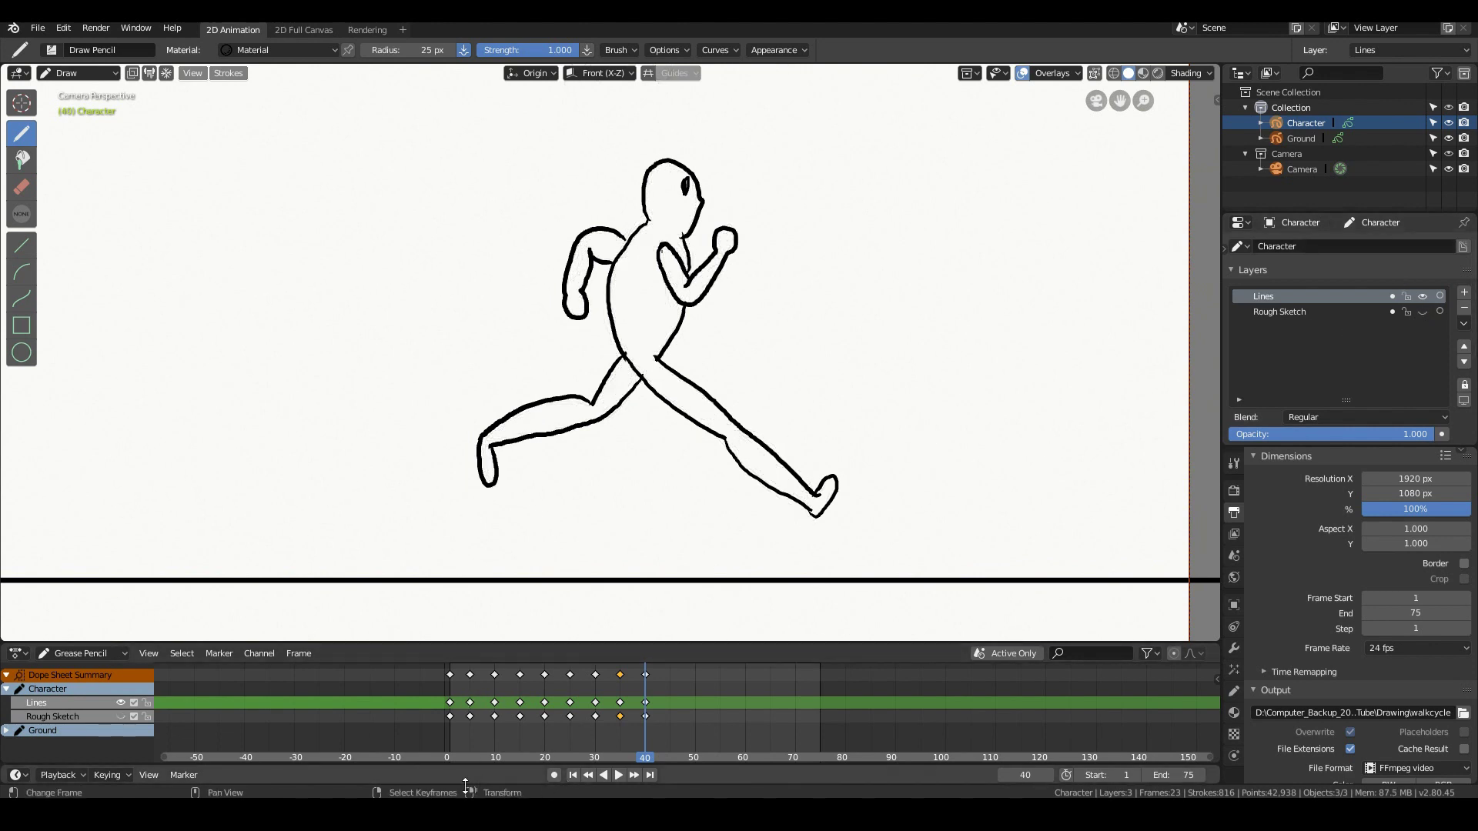
- Set the end frame to 40 and play the animation from frame 1 to check the inked run
left_click(1178, 775)
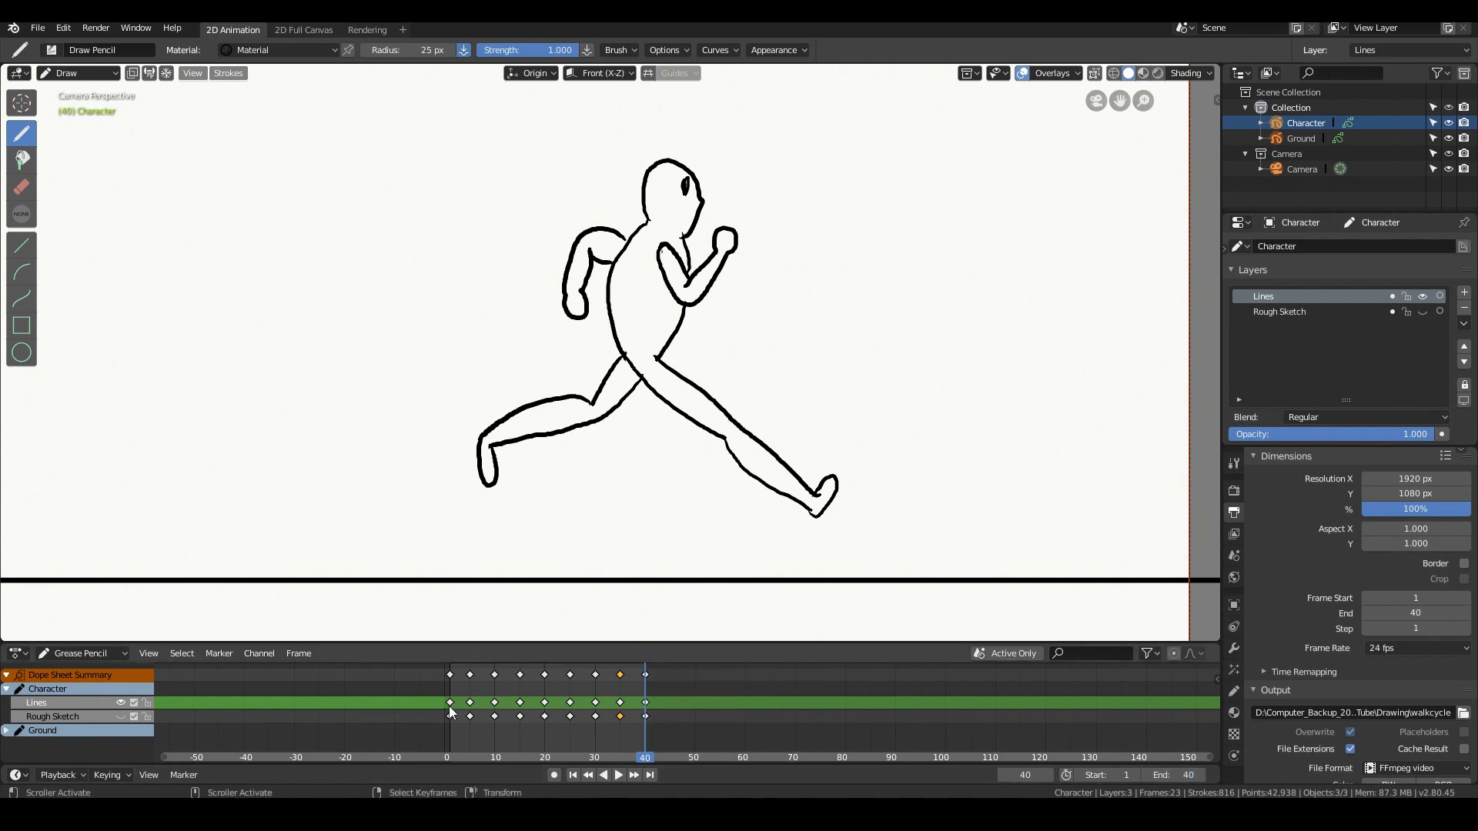
key("shift+Left")
key("space")
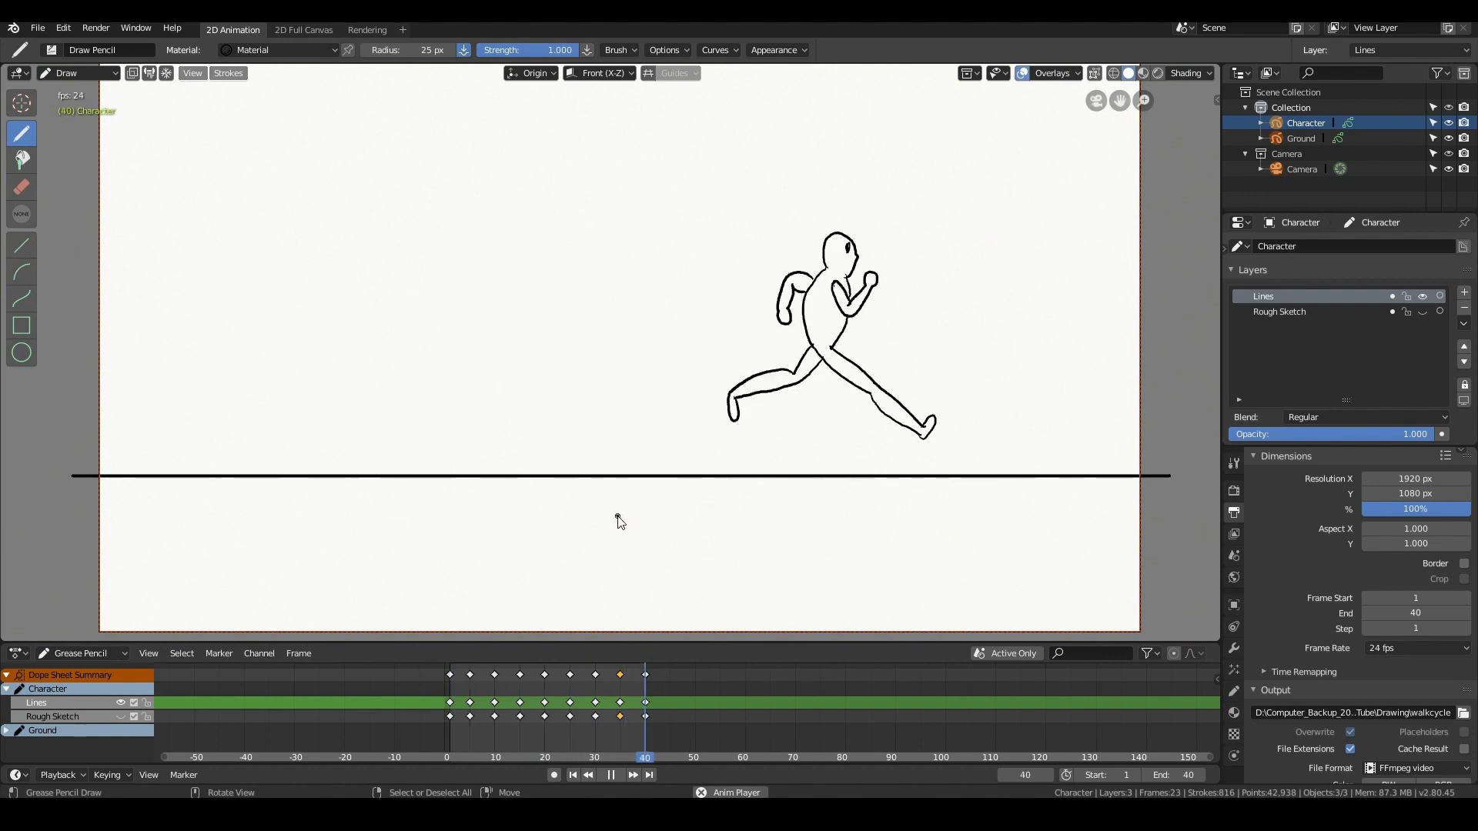
key("Escape")
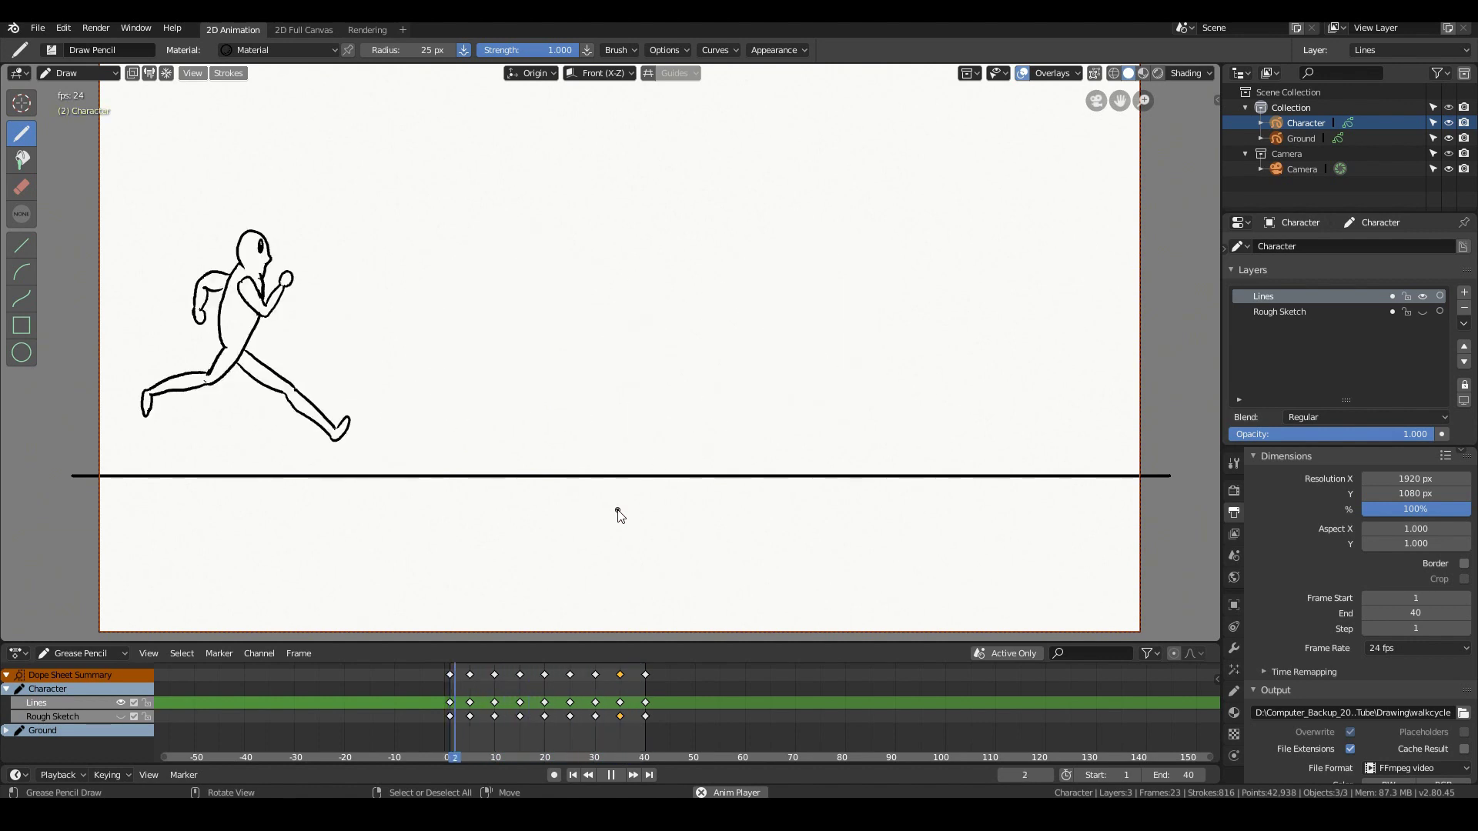
key("Escape")
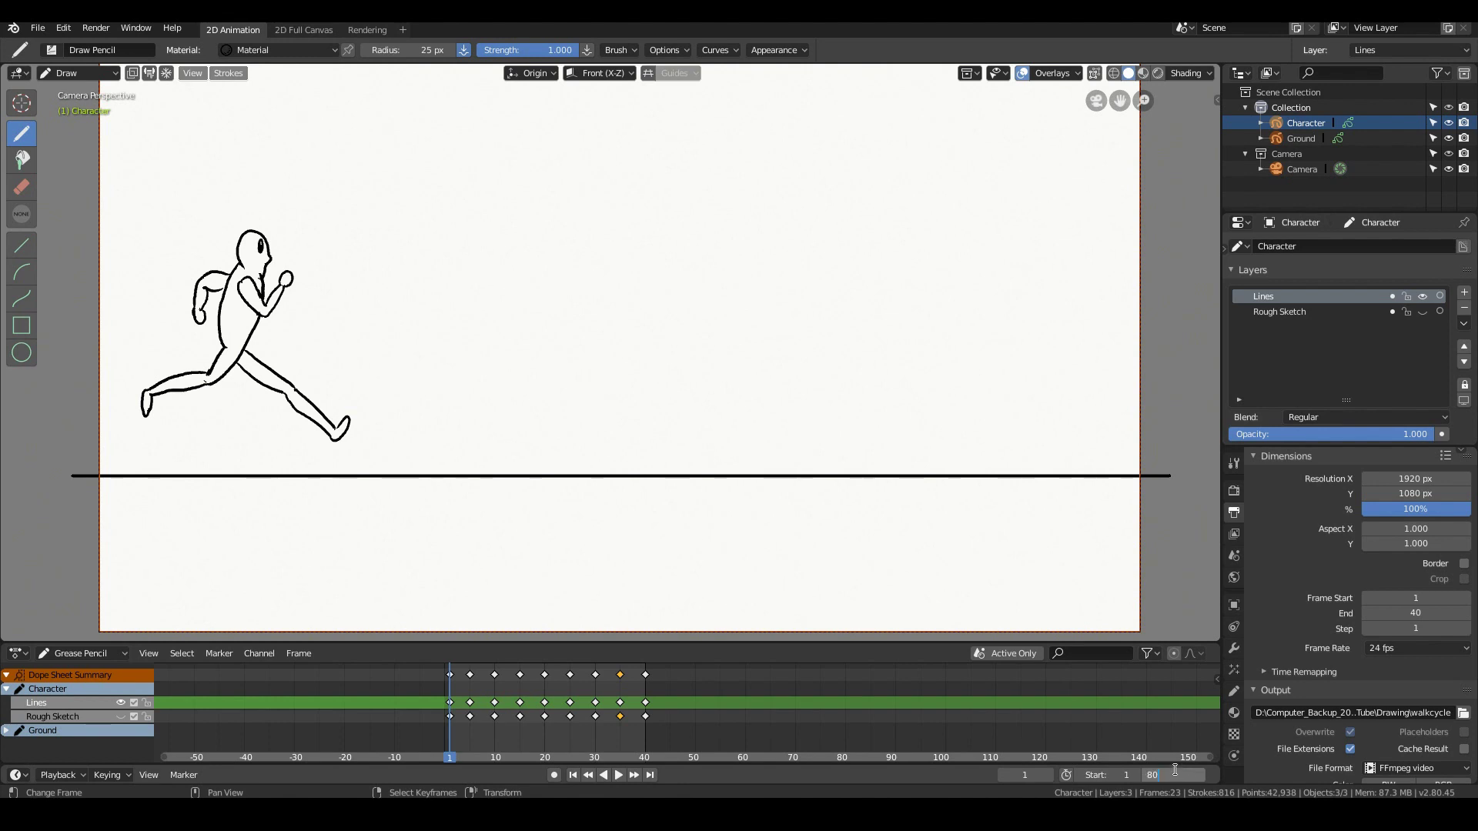
- Set the end frame to 80 and duplicate the Lines layer's run keyframes to fill frames 45 through 75
key("Return")
mouse_move(538, 716)
left_mouse_down()
mouse_move(647, 708)
mouse_move(450, 717)
left_mouse_up()
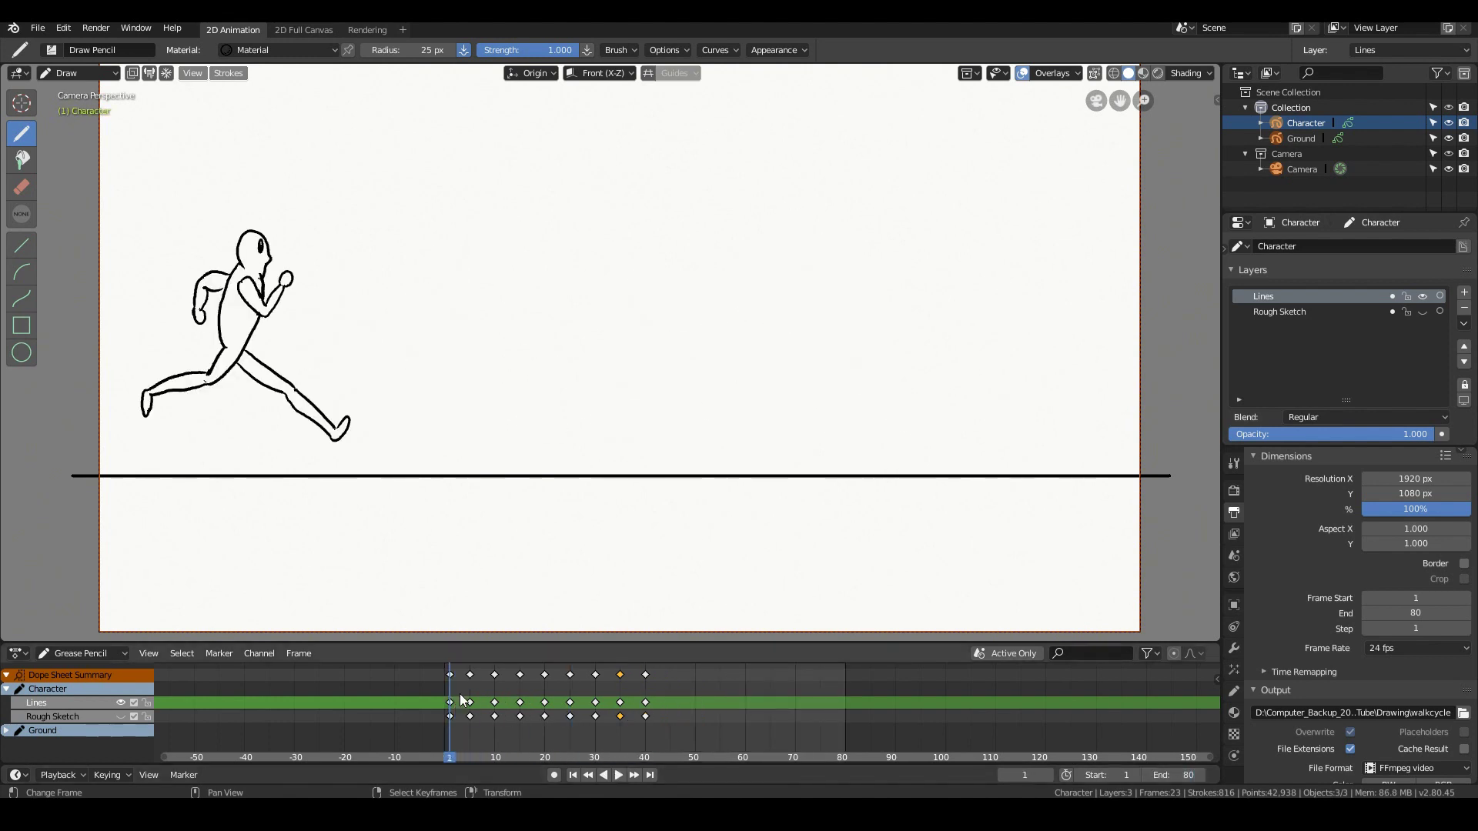
left_click(470, 676)
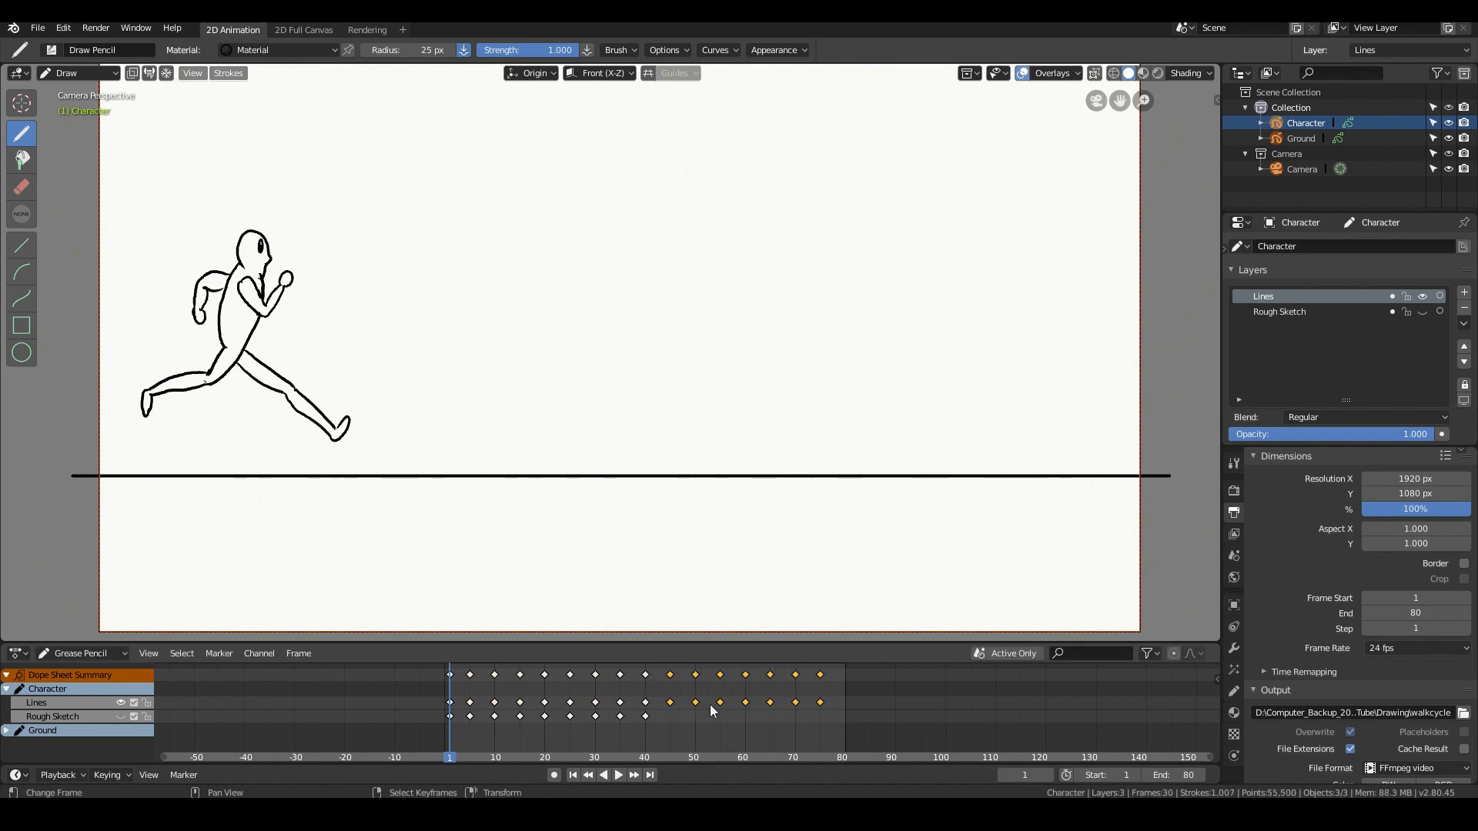
- At frame 45, turn on onion skinning for the Lines layer and move the whole figure forward about 4.9 m along X
left_click(671, 708)
key("space")
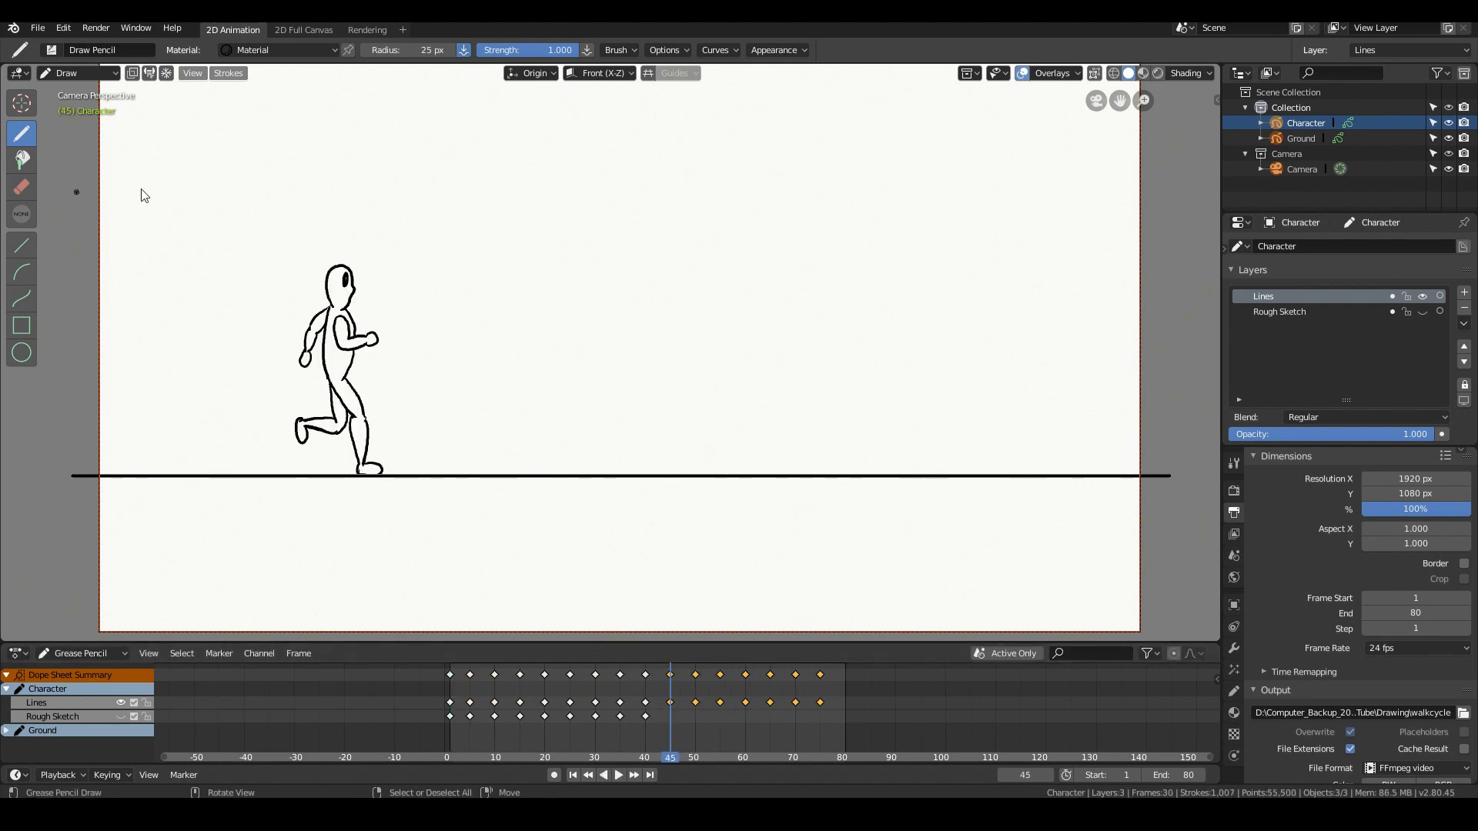
key("Tab")
key("a")
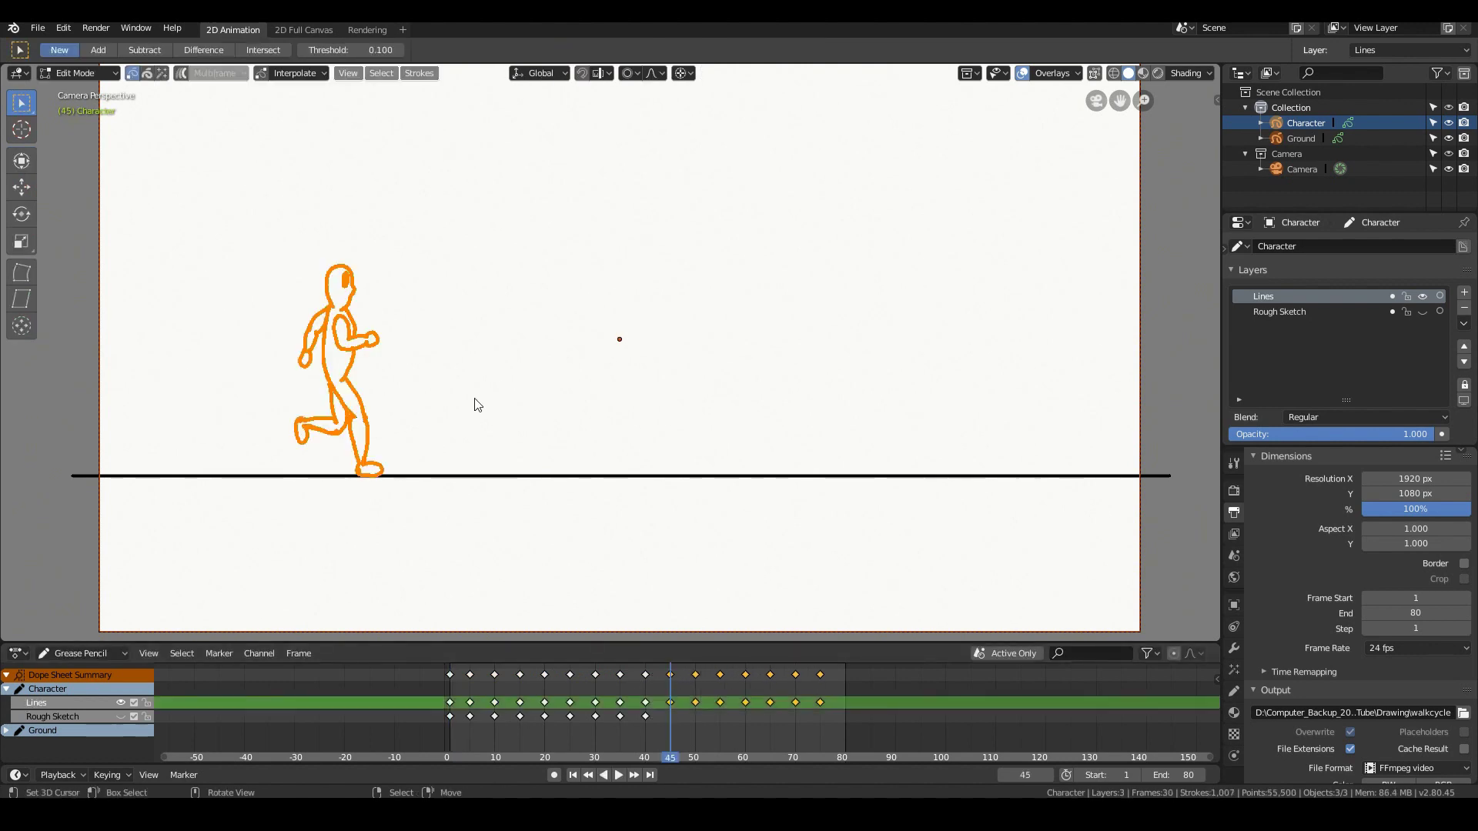
key("g")
right_click(593, 399)
left_click(1439, 296)
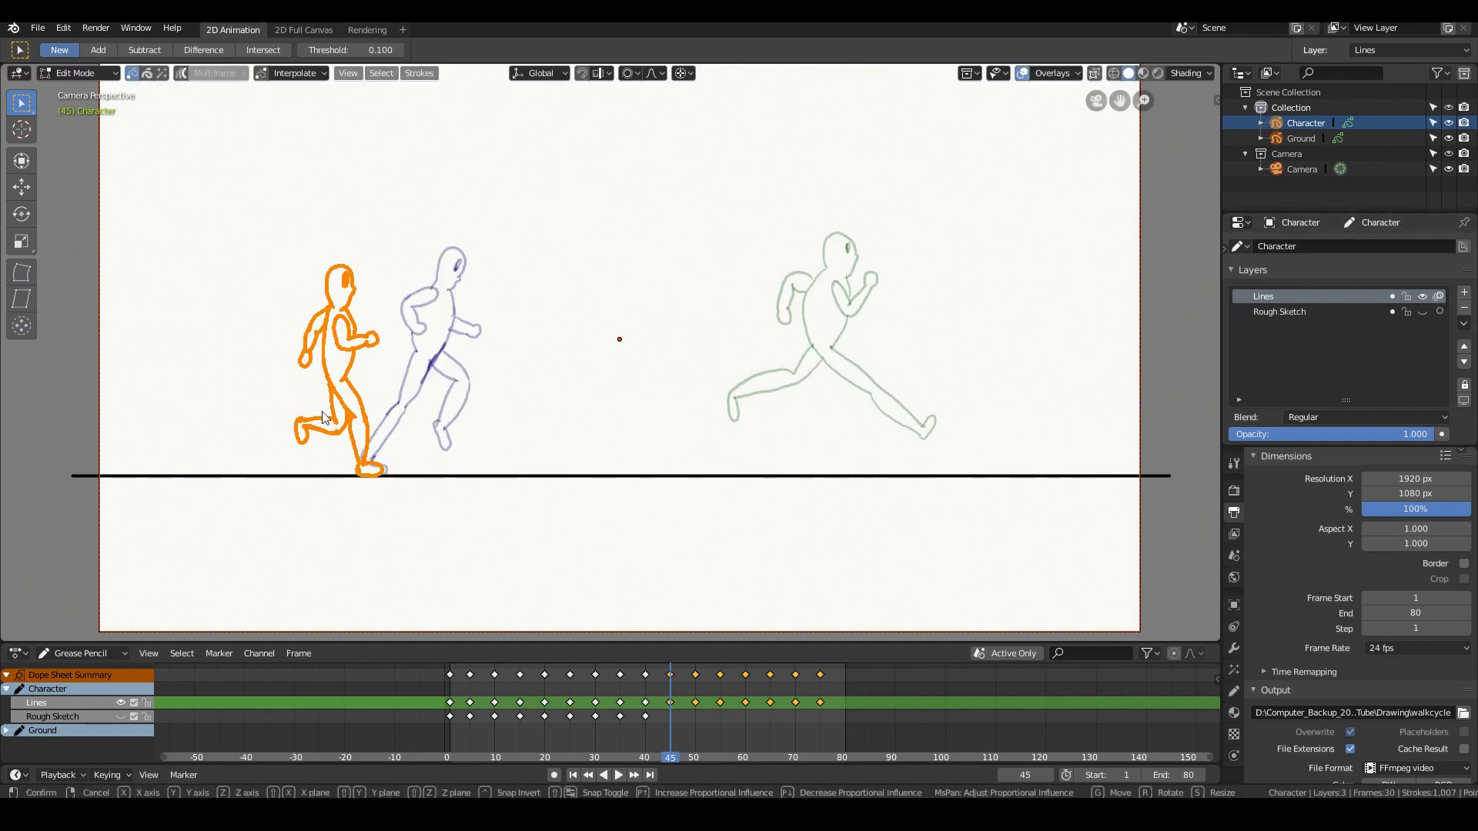
key("g")
key("x")
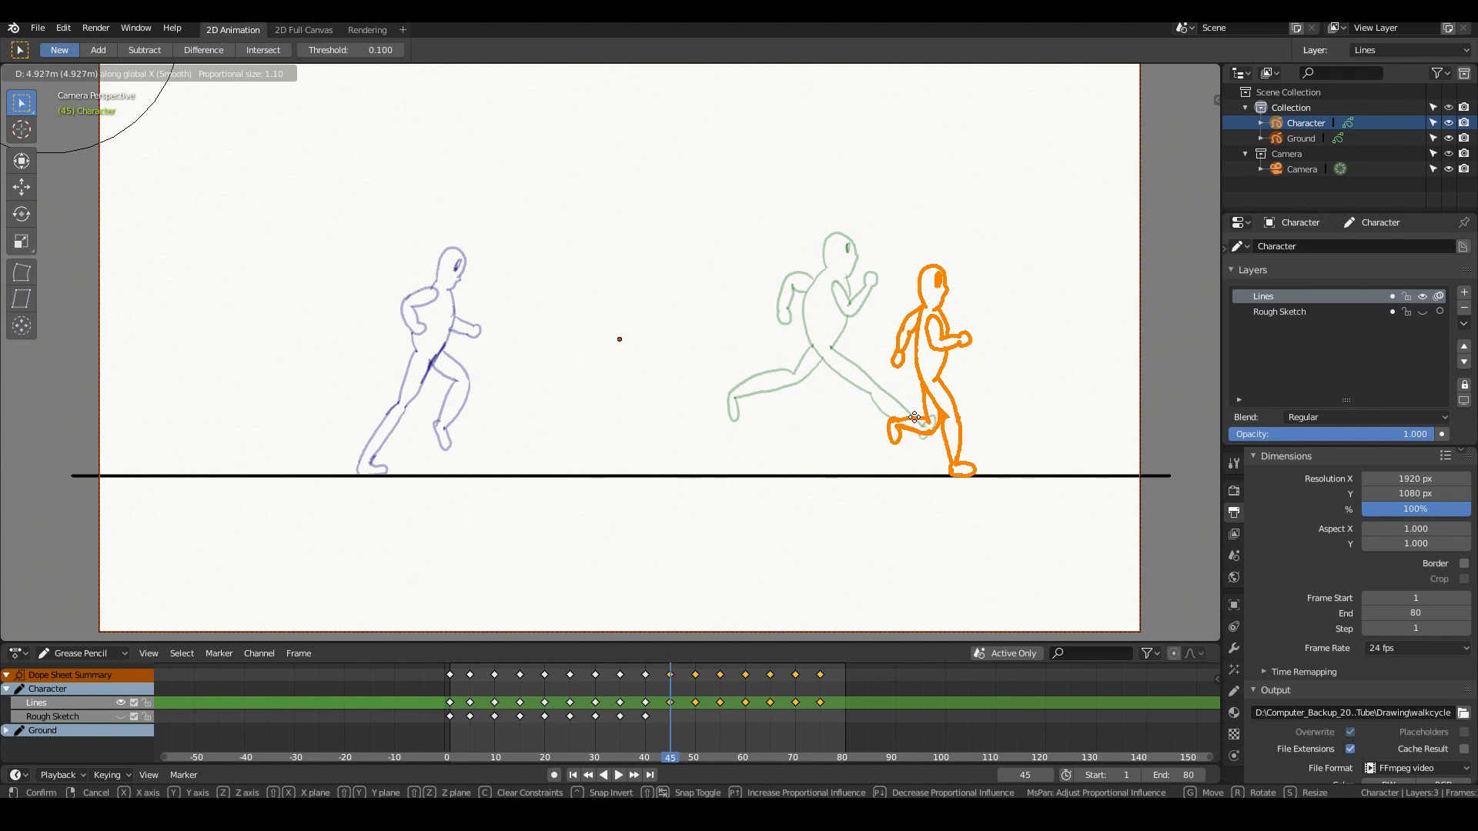
left_click(912, 418)
- At frame 50, move the figure about 4.9 m along X so its planted foot matches the frame 45 pose
left_click_drag(680, 700, 695, 702)
key("g")
key("x")
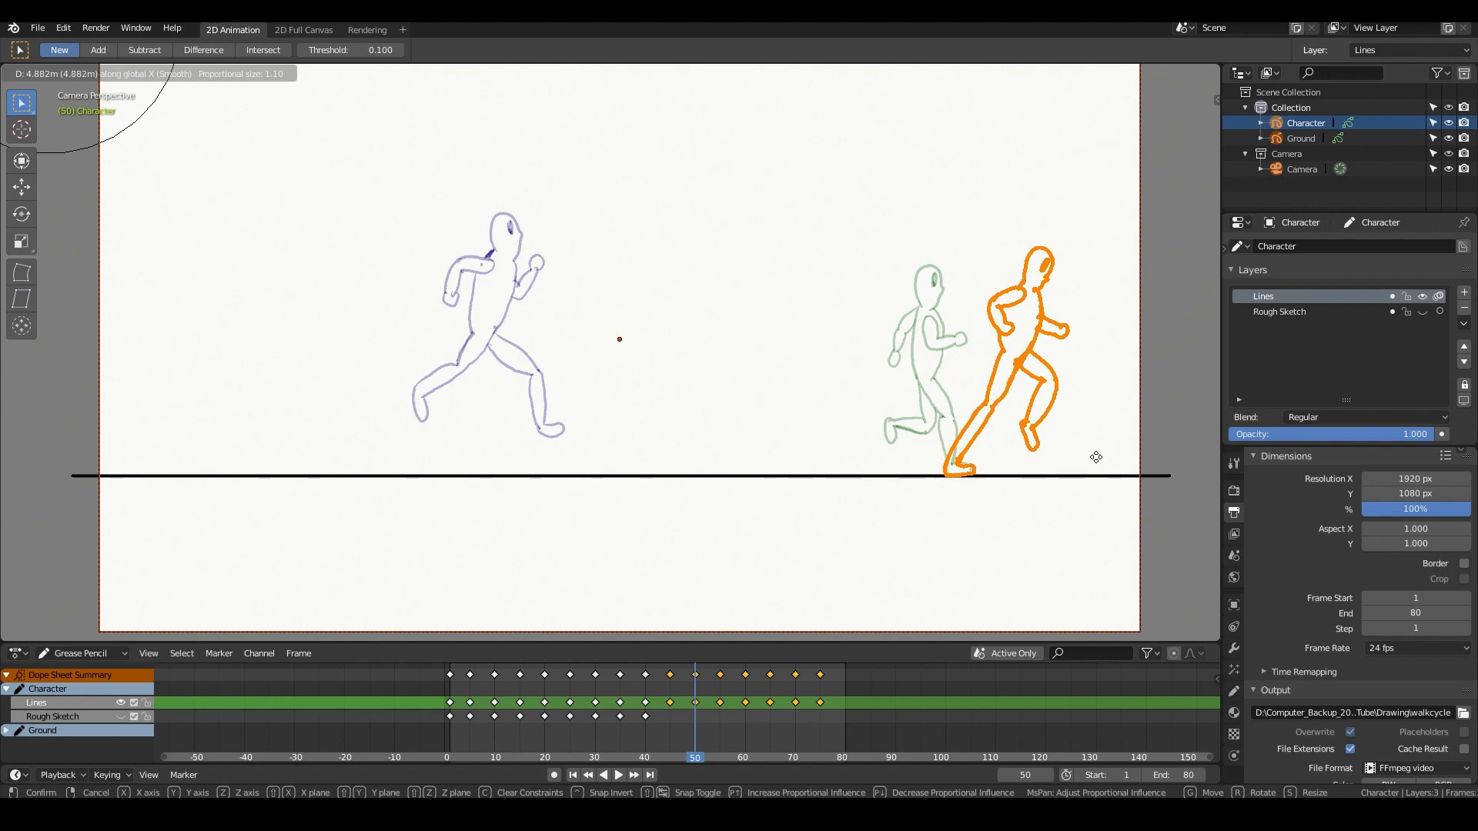
left_click(1096, 457)
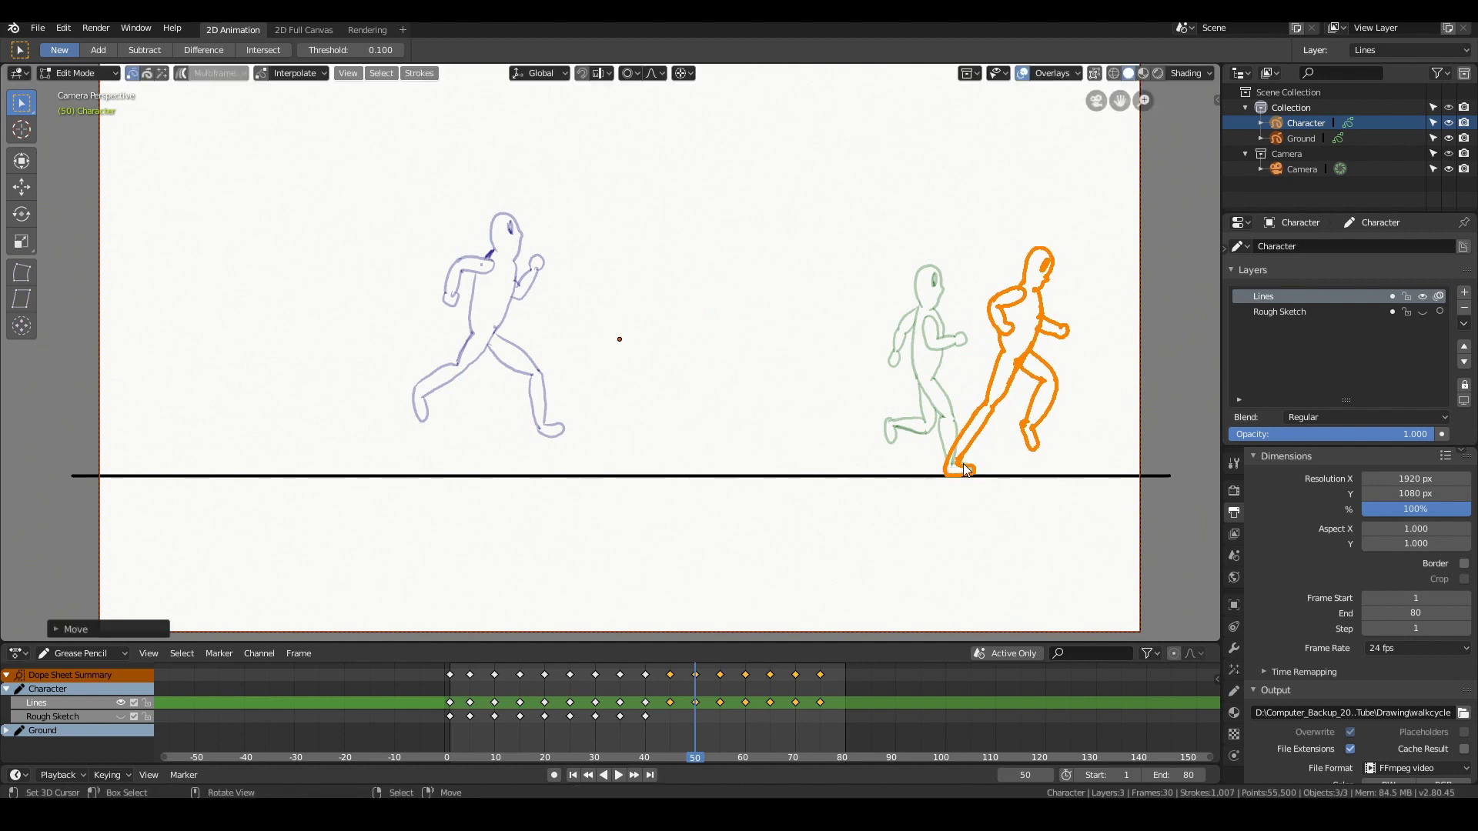
- At frame 55, select the whole figure and move it about 5 m along X, ahead of the frame 50 pose
left_click(721, 698)
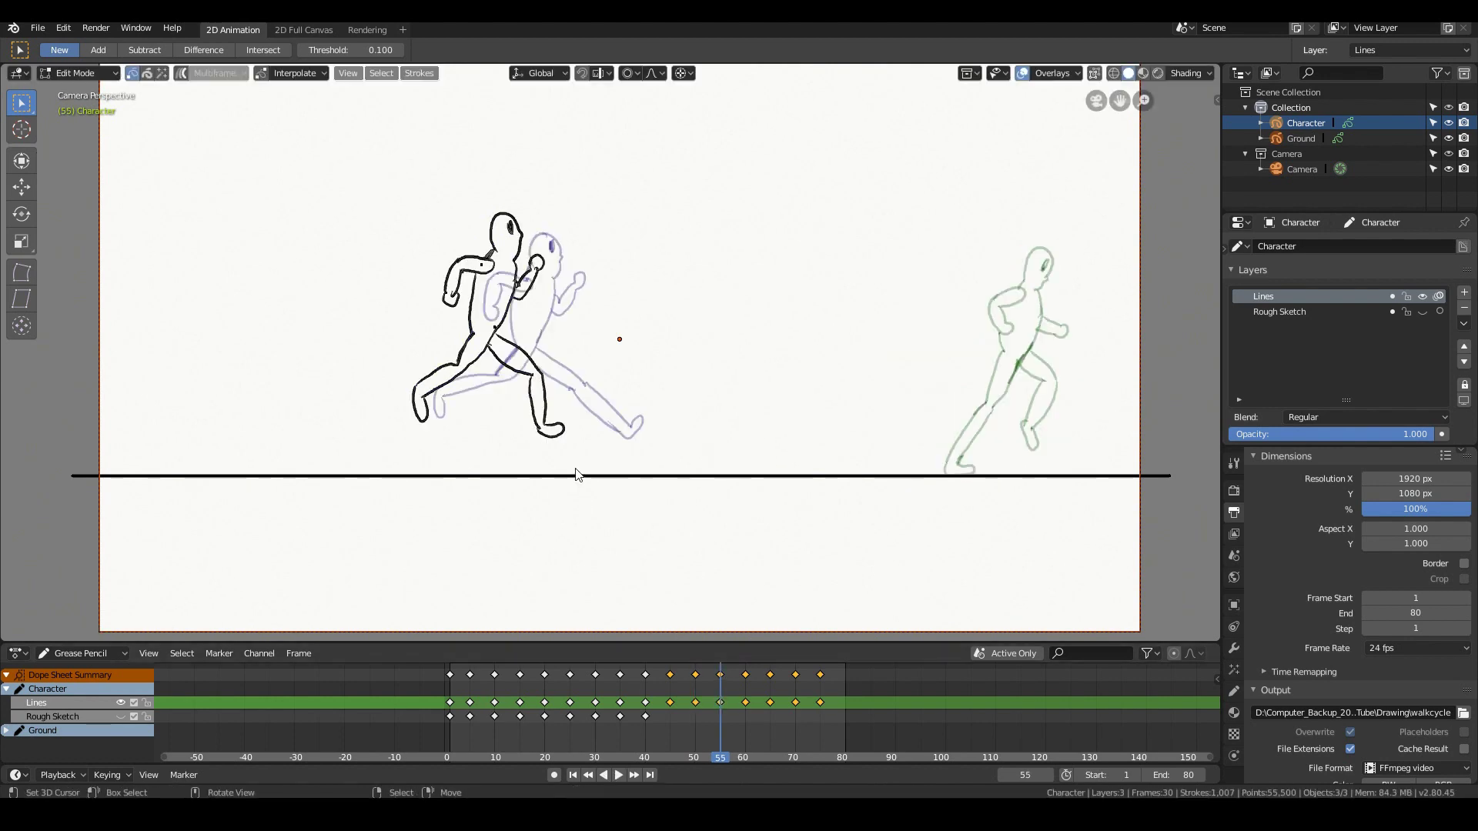
key("a")
key("g")
key("x")
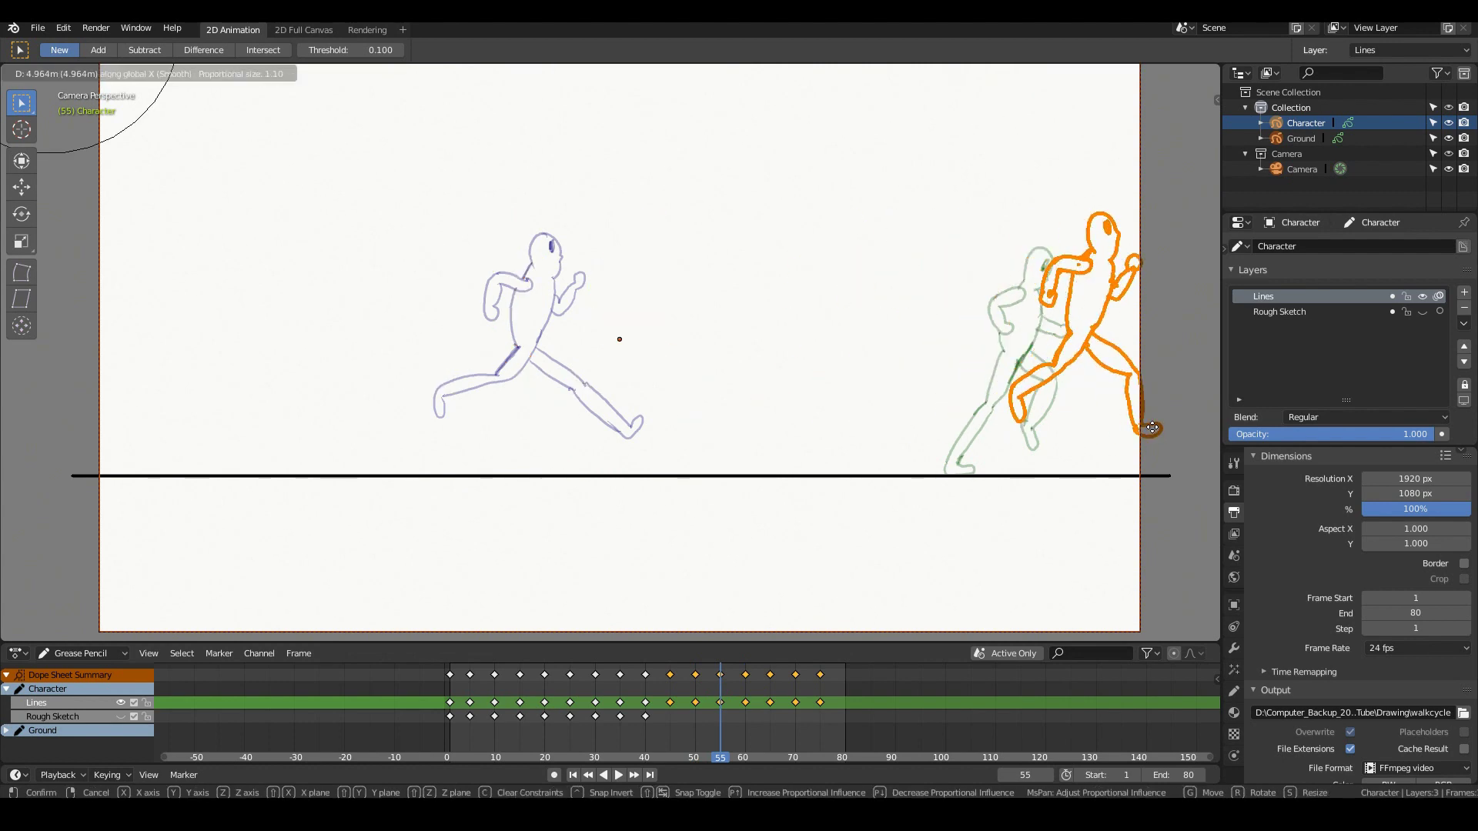
left_click(1152, 427)
- At frame 60, select all strokes of the figure and move them about 5.2 m along X
middle_click_drag(769, 704, 597, 704)
key("space")
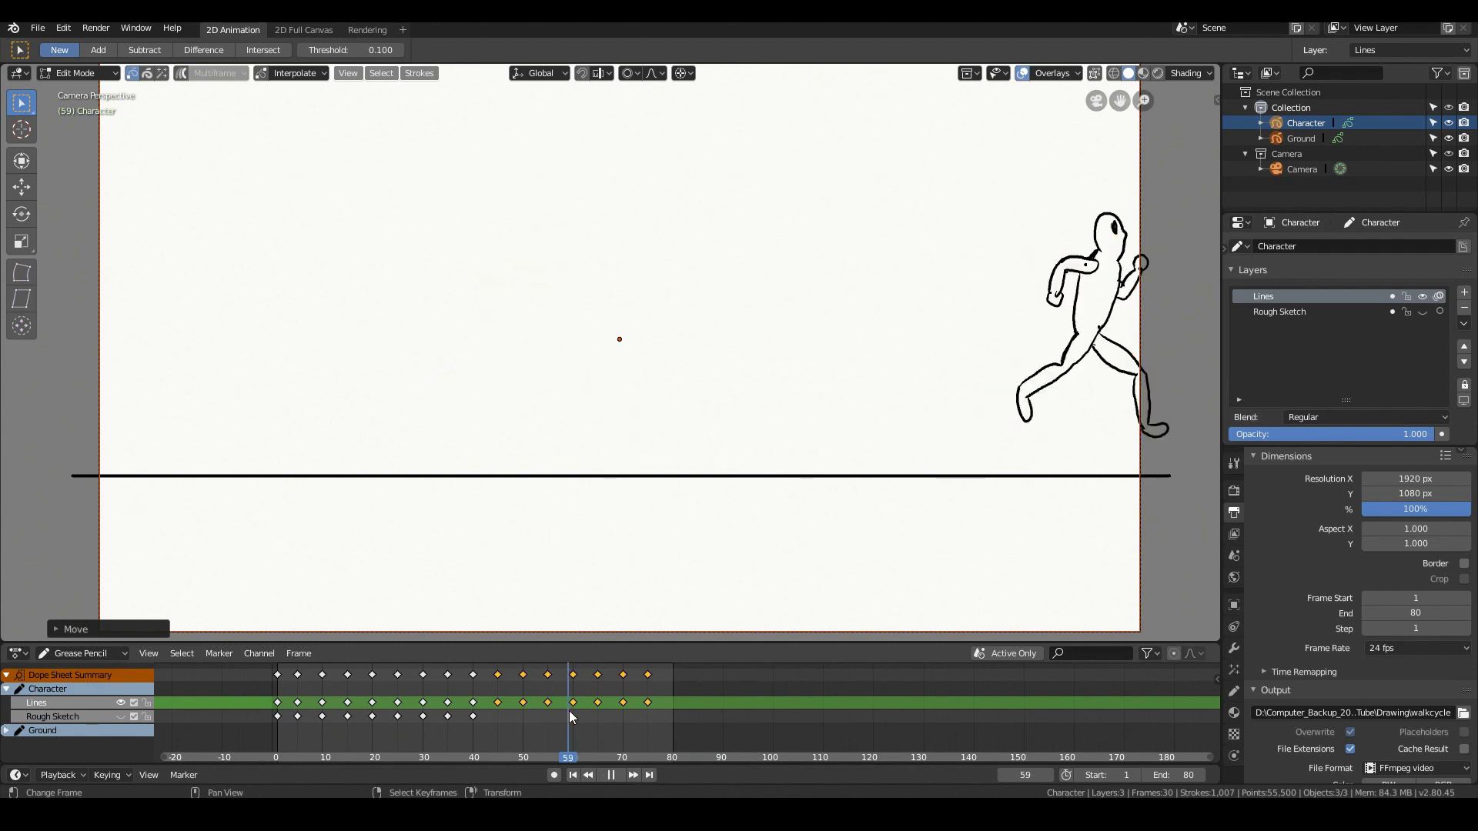
key("space")
scroll(662, 500, "down", 2)
key("a")
key("g")
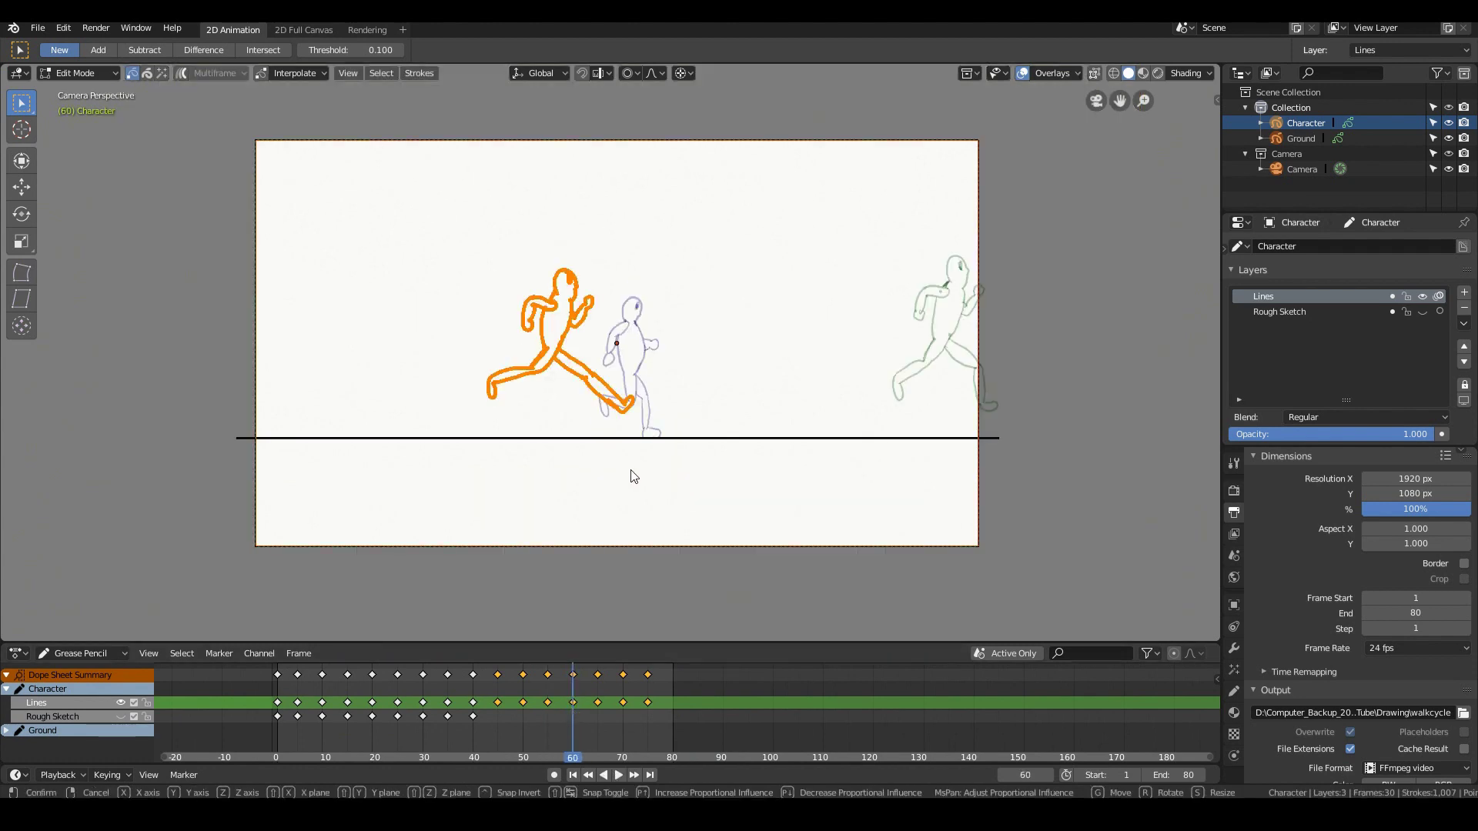
key("x")
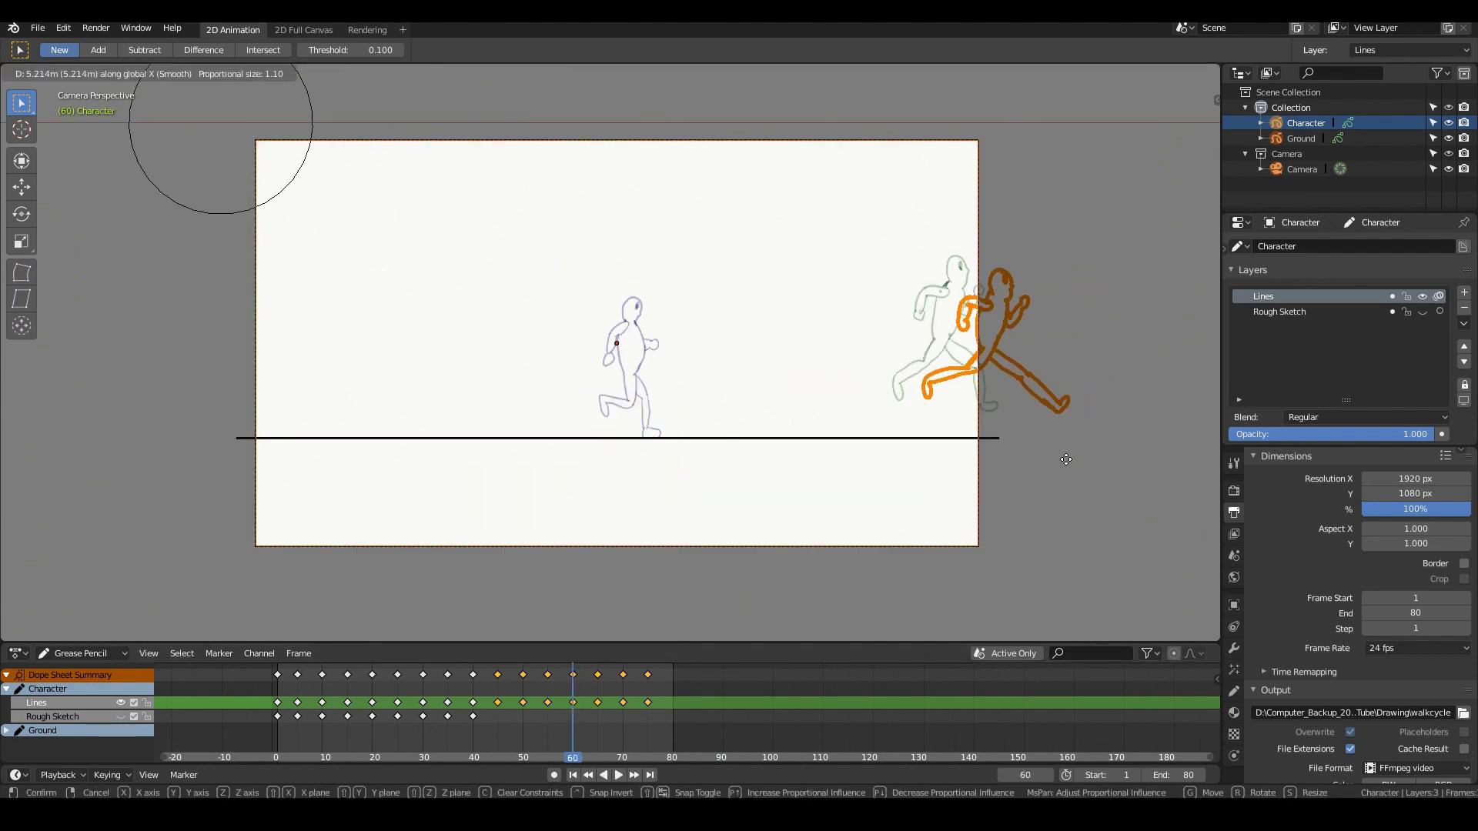
left_click(1066, 459)
- At frame 65, move the figure along X past the camera frame, just ahead of the frame 60 pose
key("space")
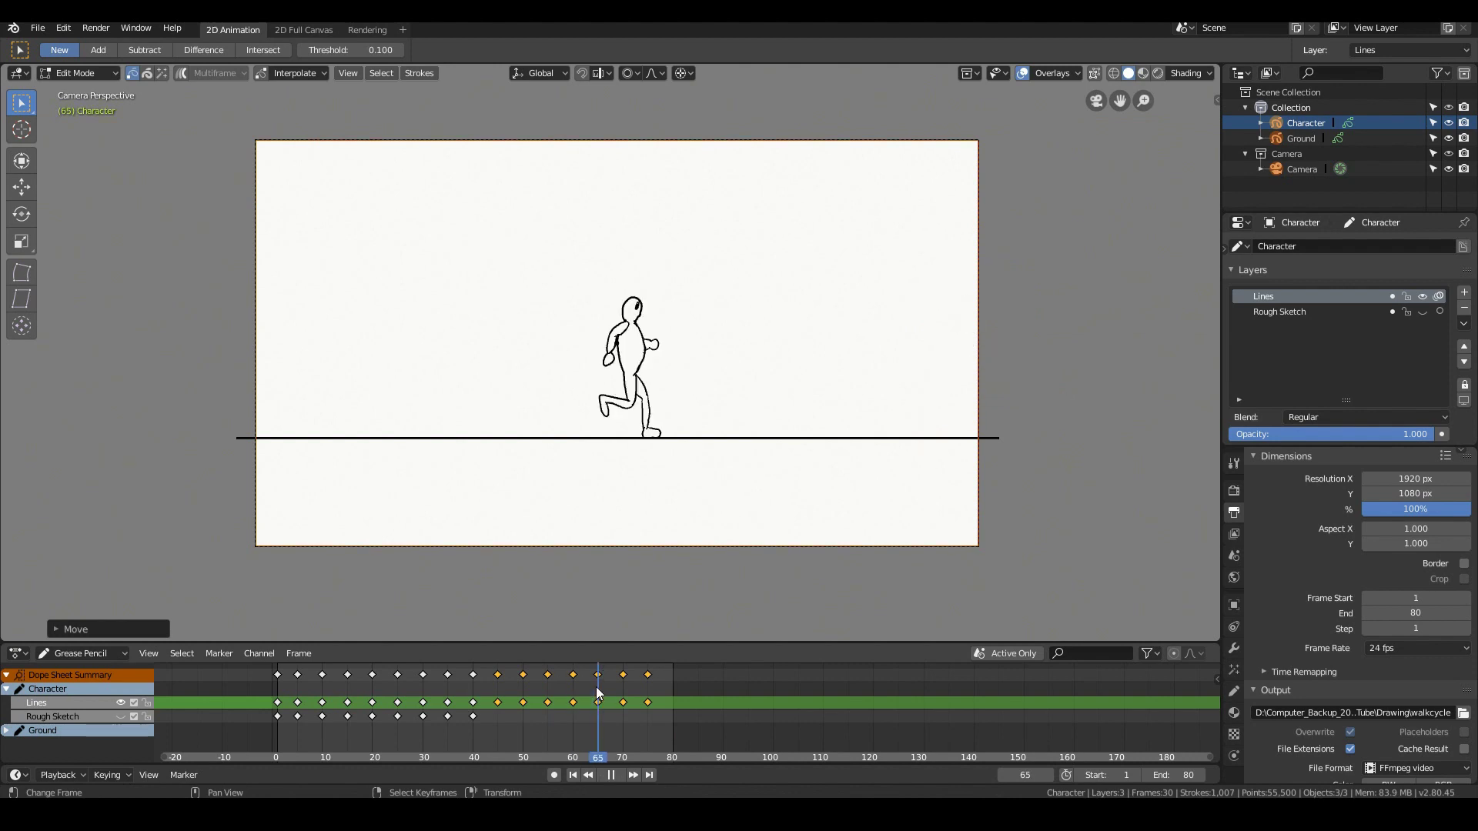
key("space")
key("g")
key("x")
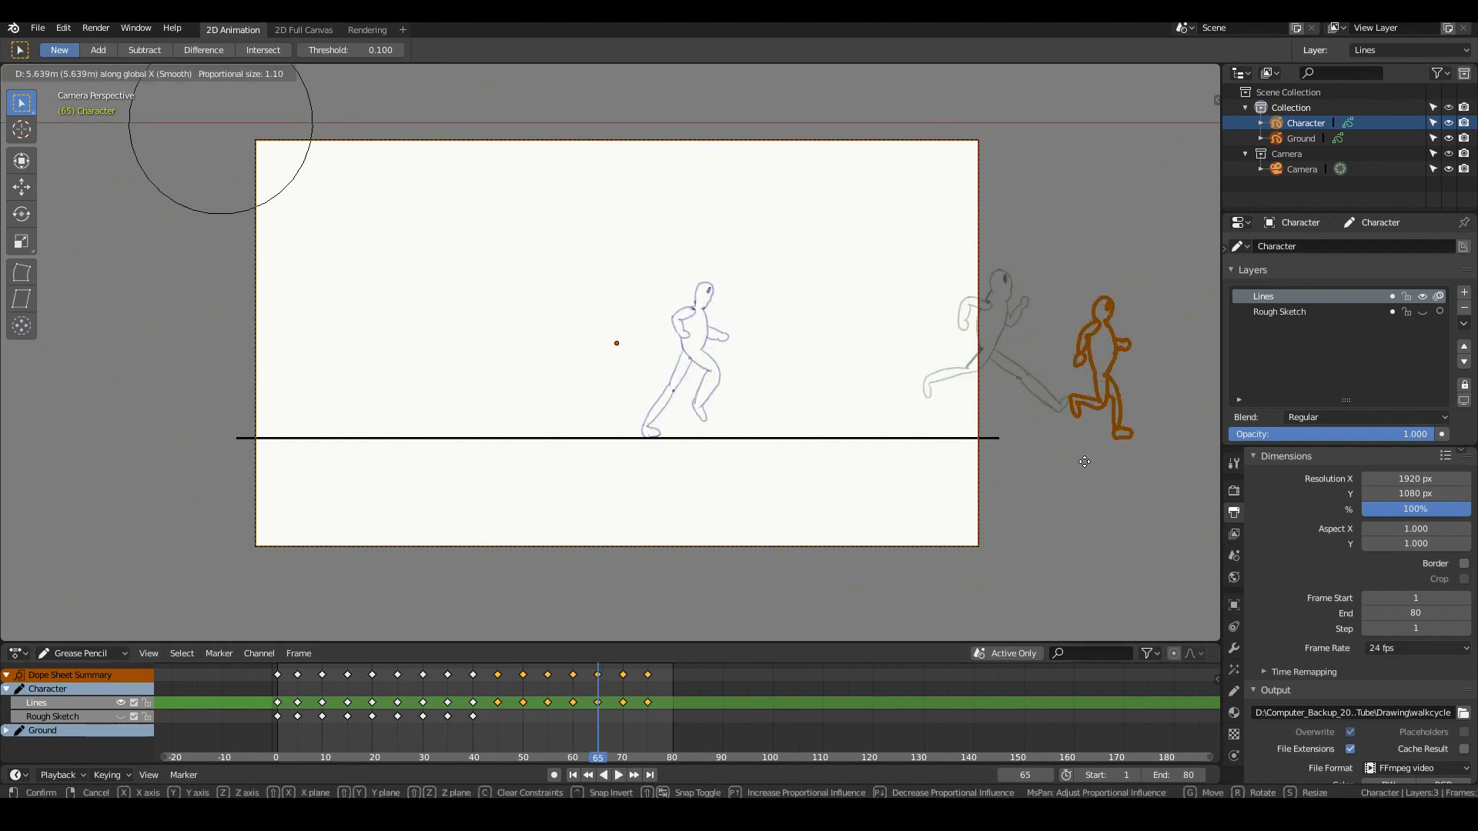
left_click(1060, 470)
- At frame 70, move the figure about 5.2 m along X so its planted foot lines up with the frame 65 pose
key("space")
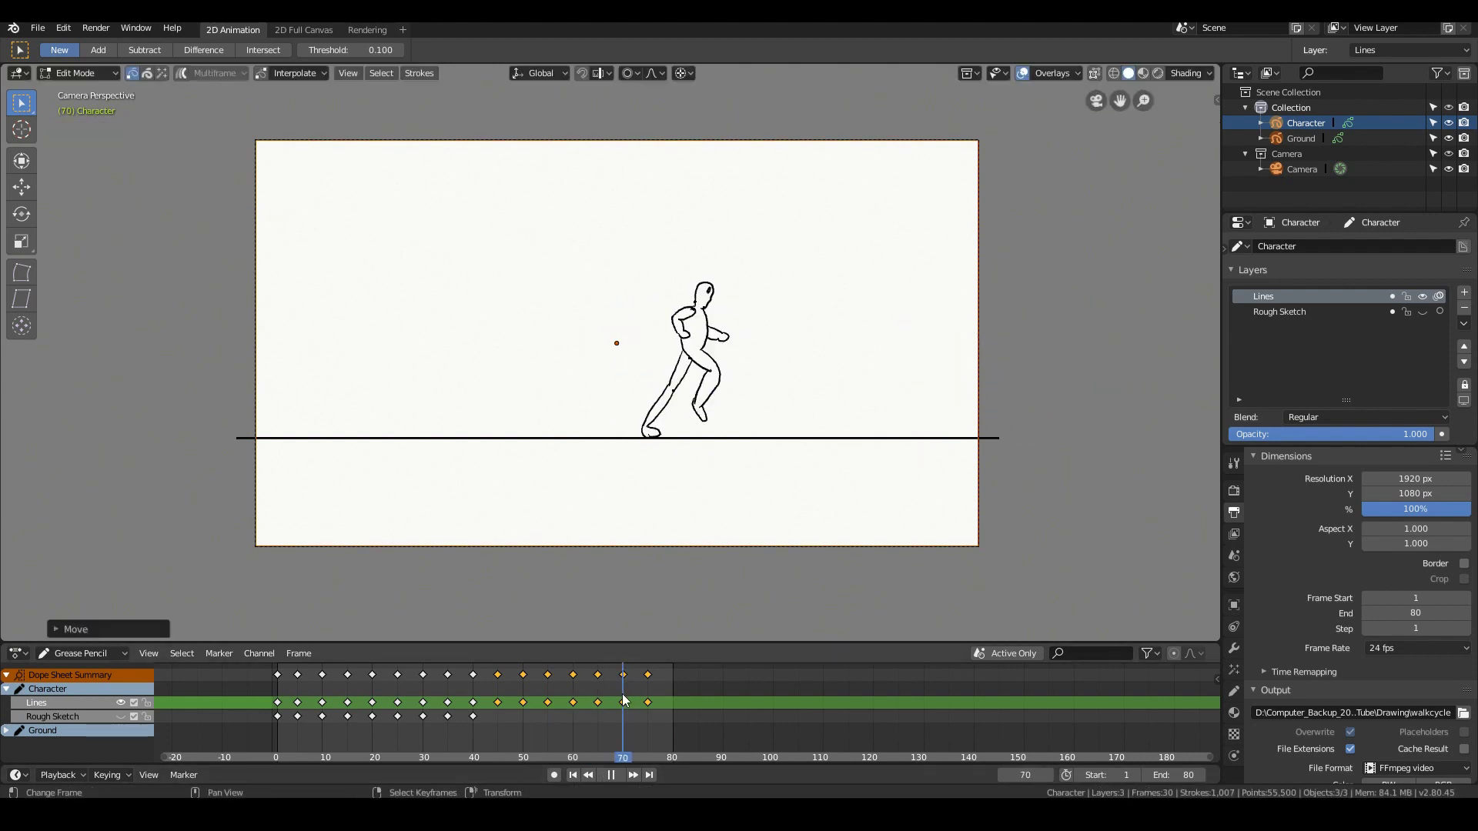
key("space")
key("g")
key("x")
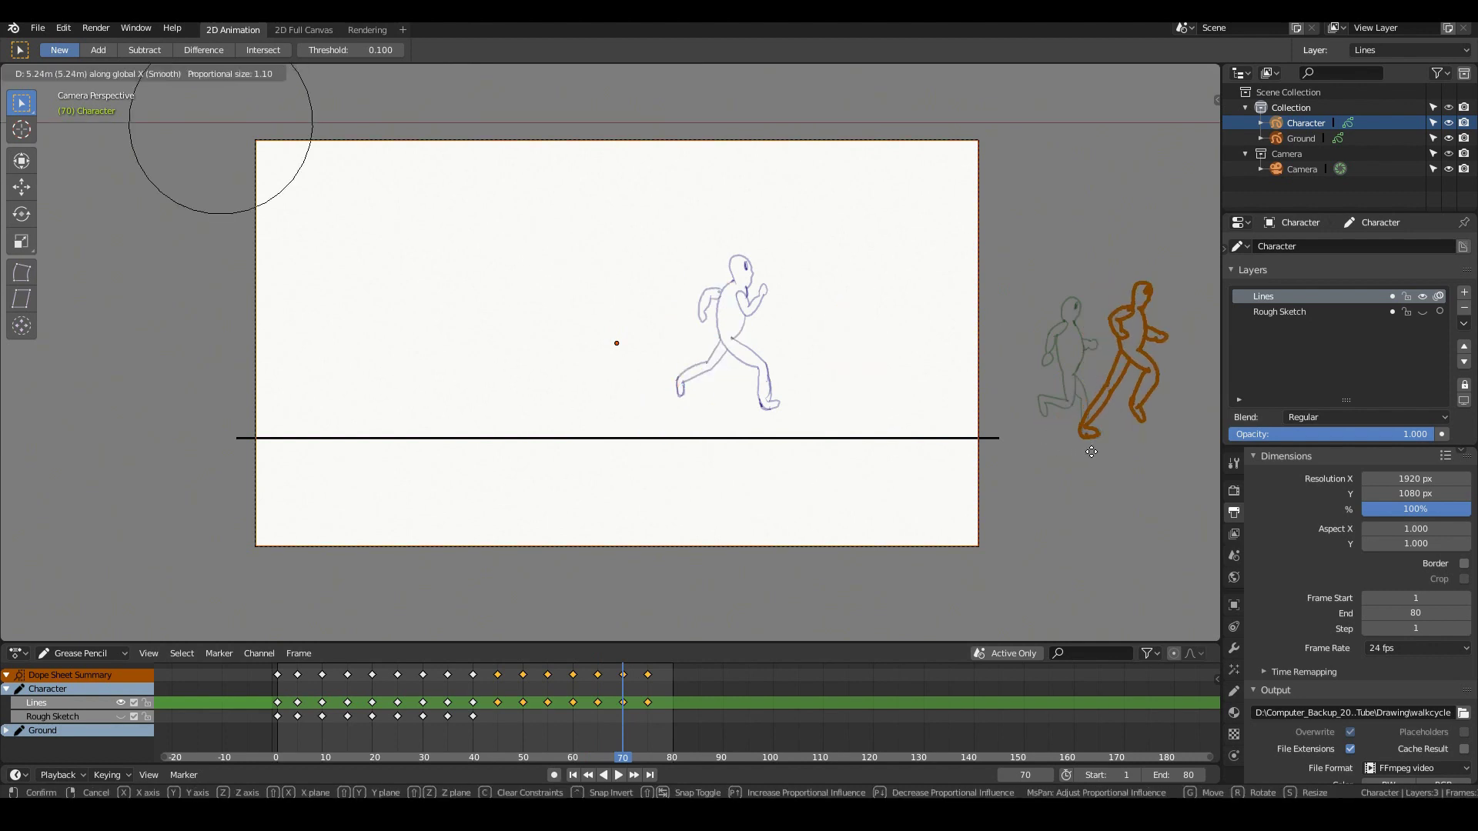
left_click(1091, 452)
- At frame 75, select the whole figure and move it along X to just ahead of the frame 70 pose
key("space")
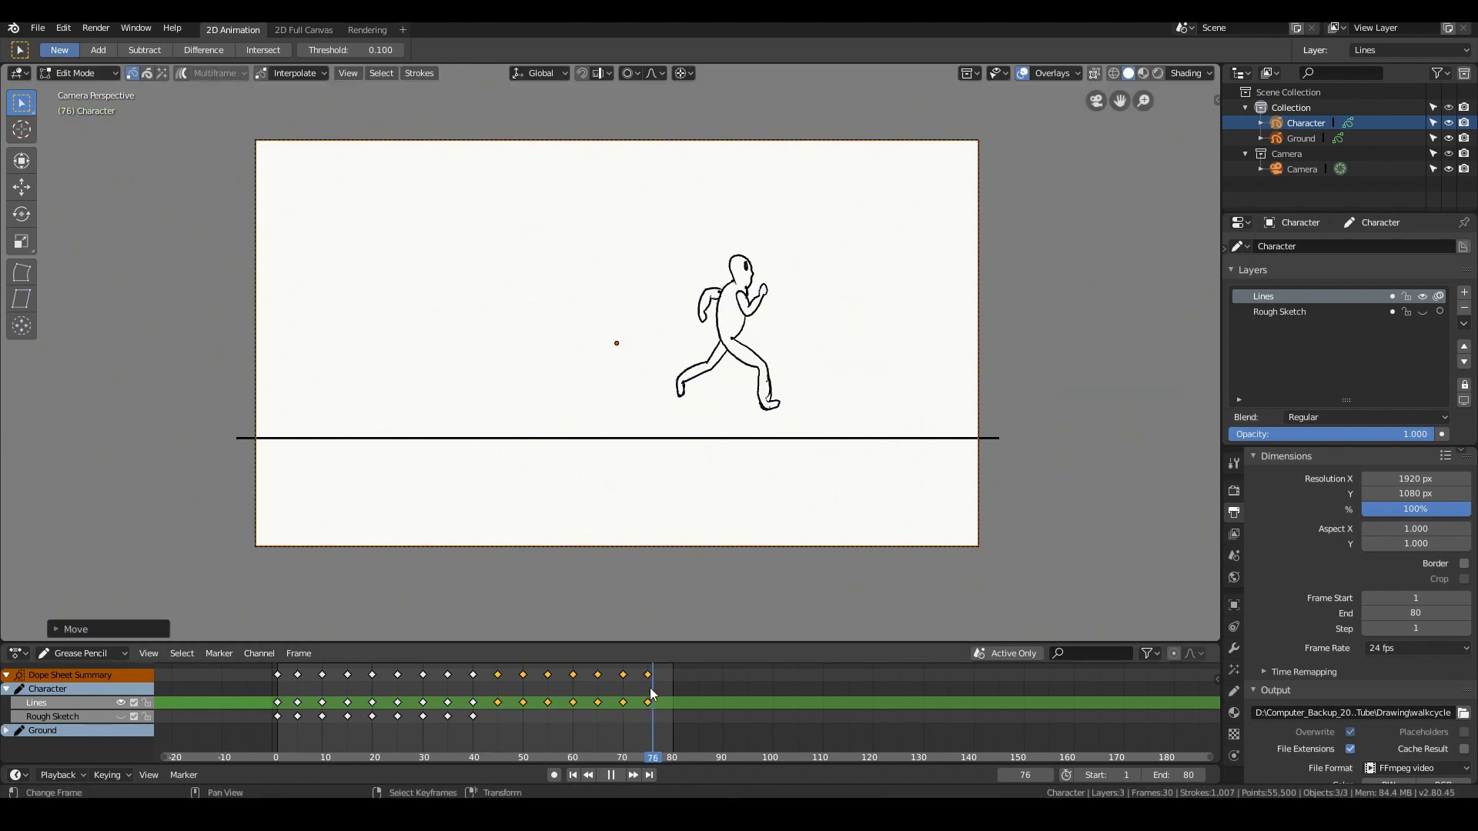
key("space")
key("a")
key("g")
key("x")
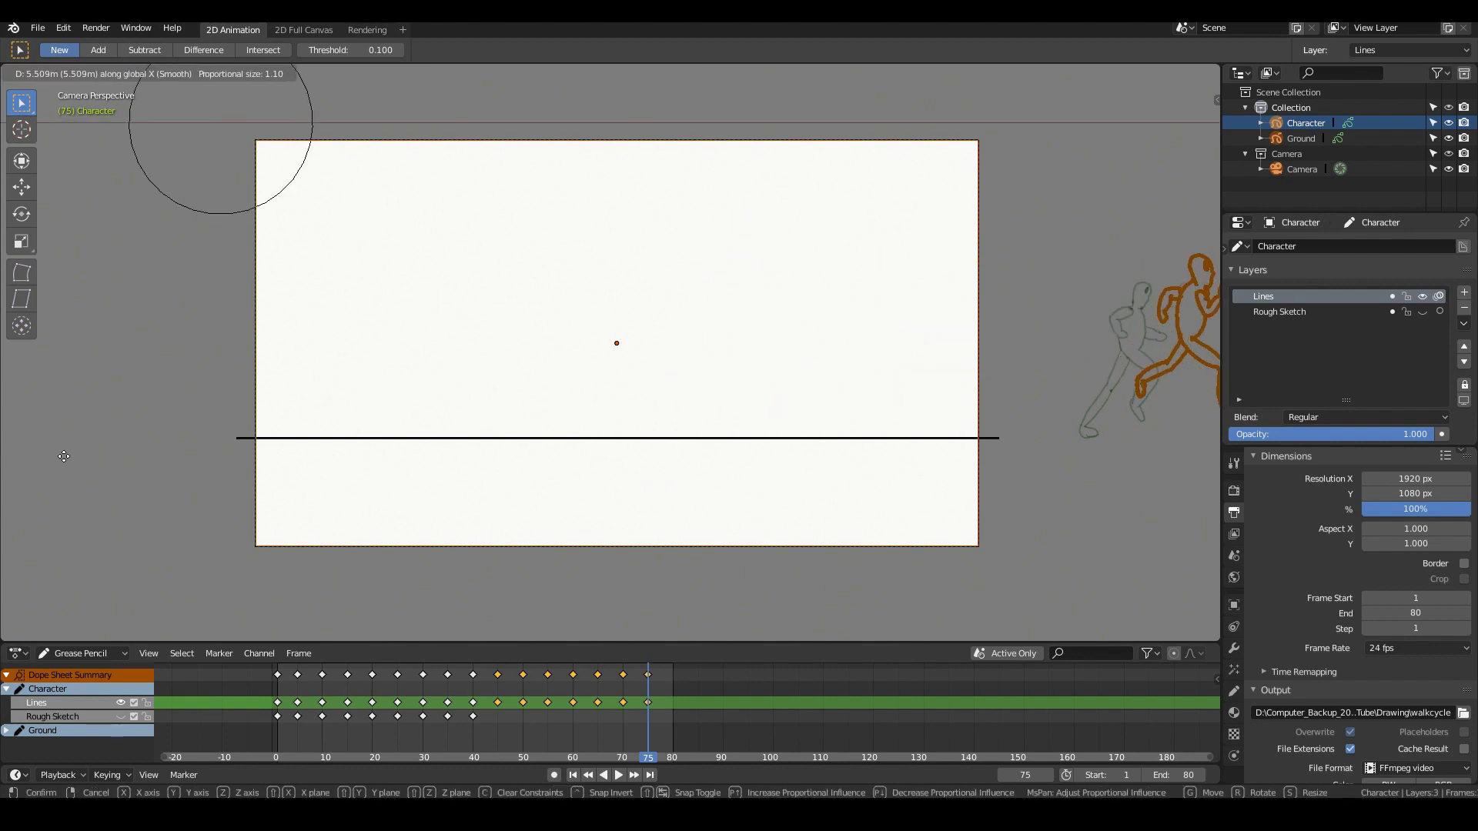
left_click(54, 460)
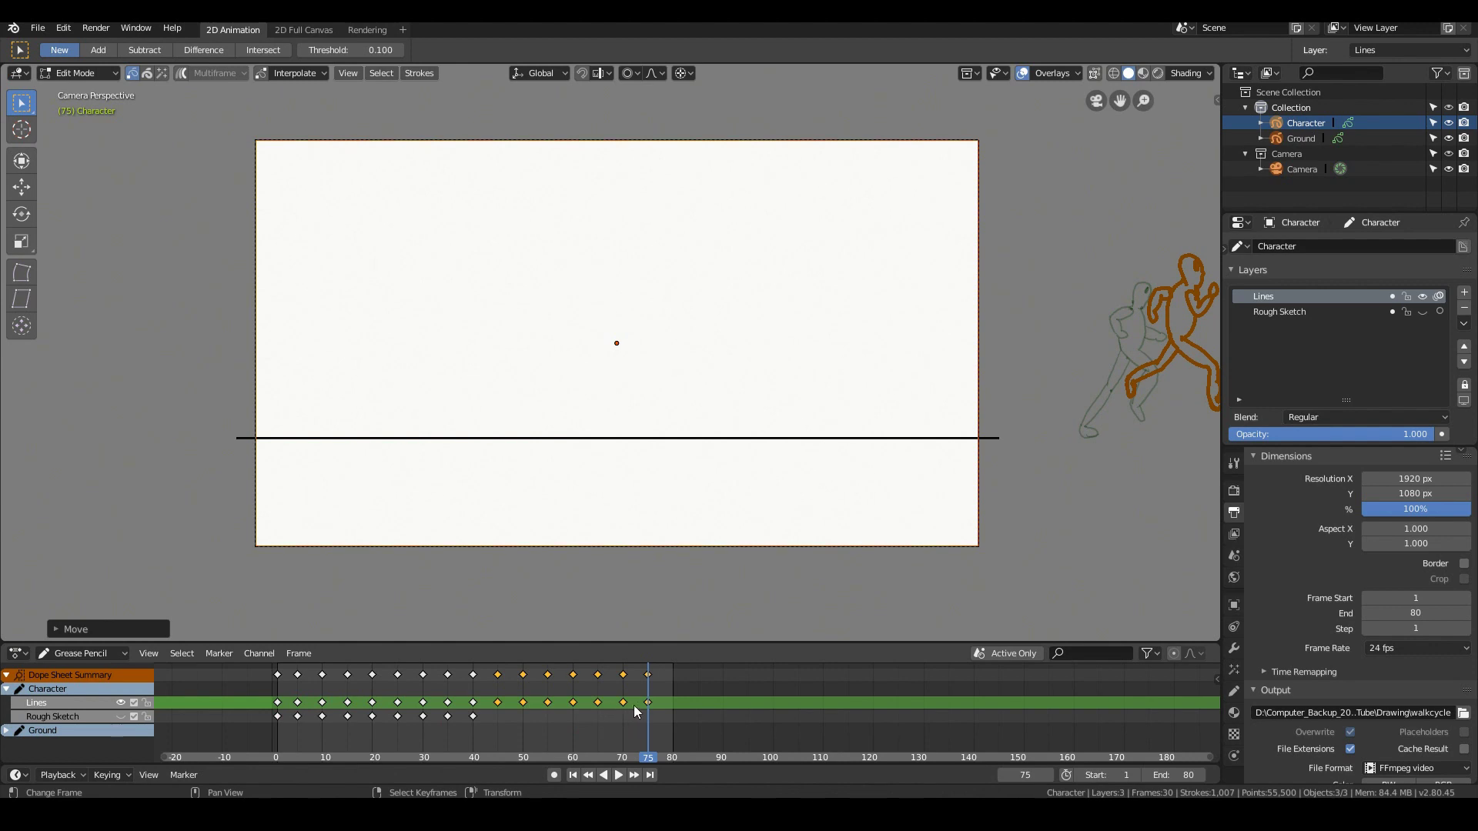
- Set the end frame to 66 and play the run from frame 1 with the camera view filling the viewport
key("ctrl+shift+space")
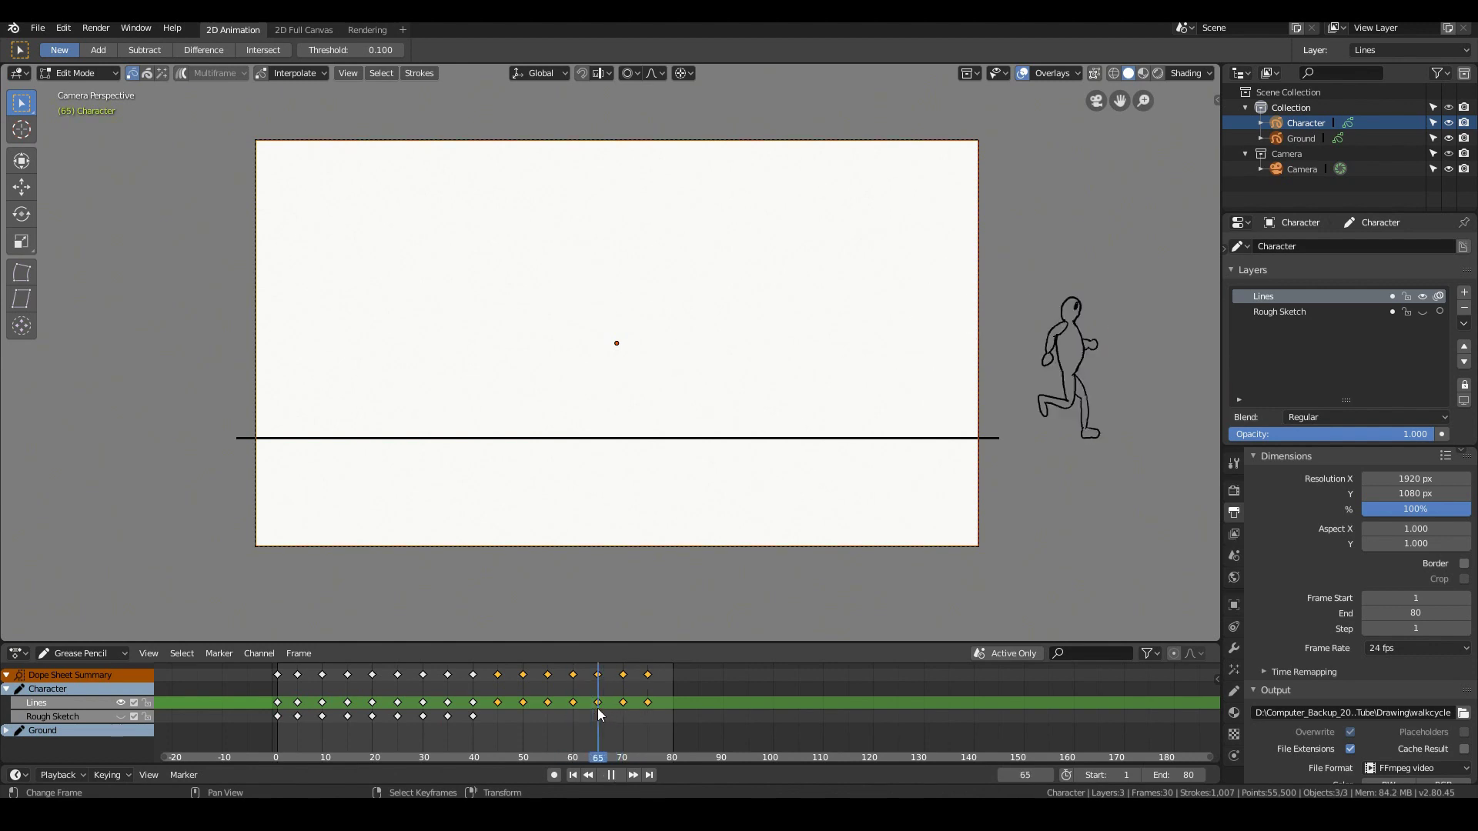
left_click_drag(598, 710, 602, 708)
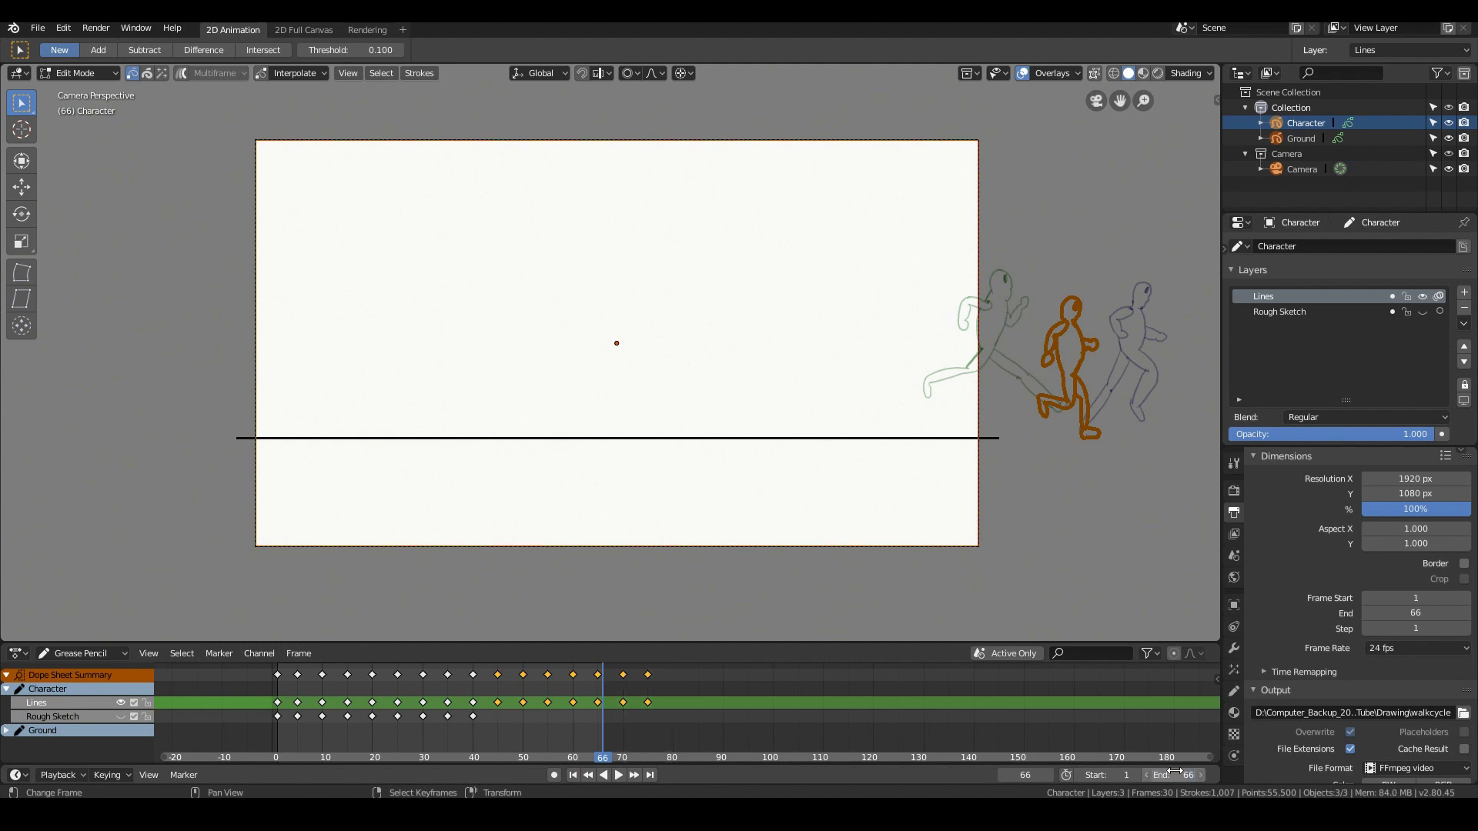
left_click(573, 775)
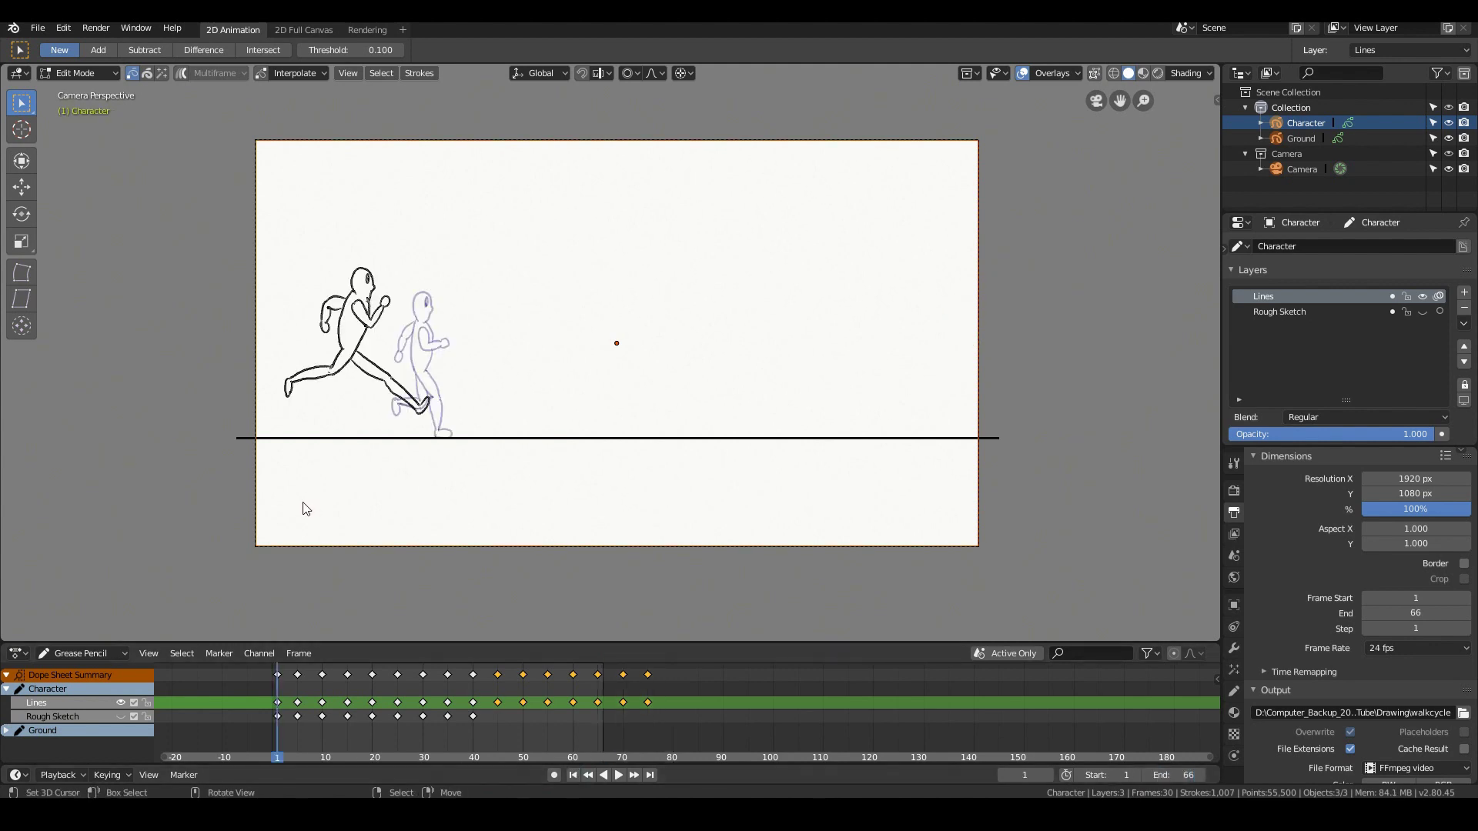
key("Home")
key("space")
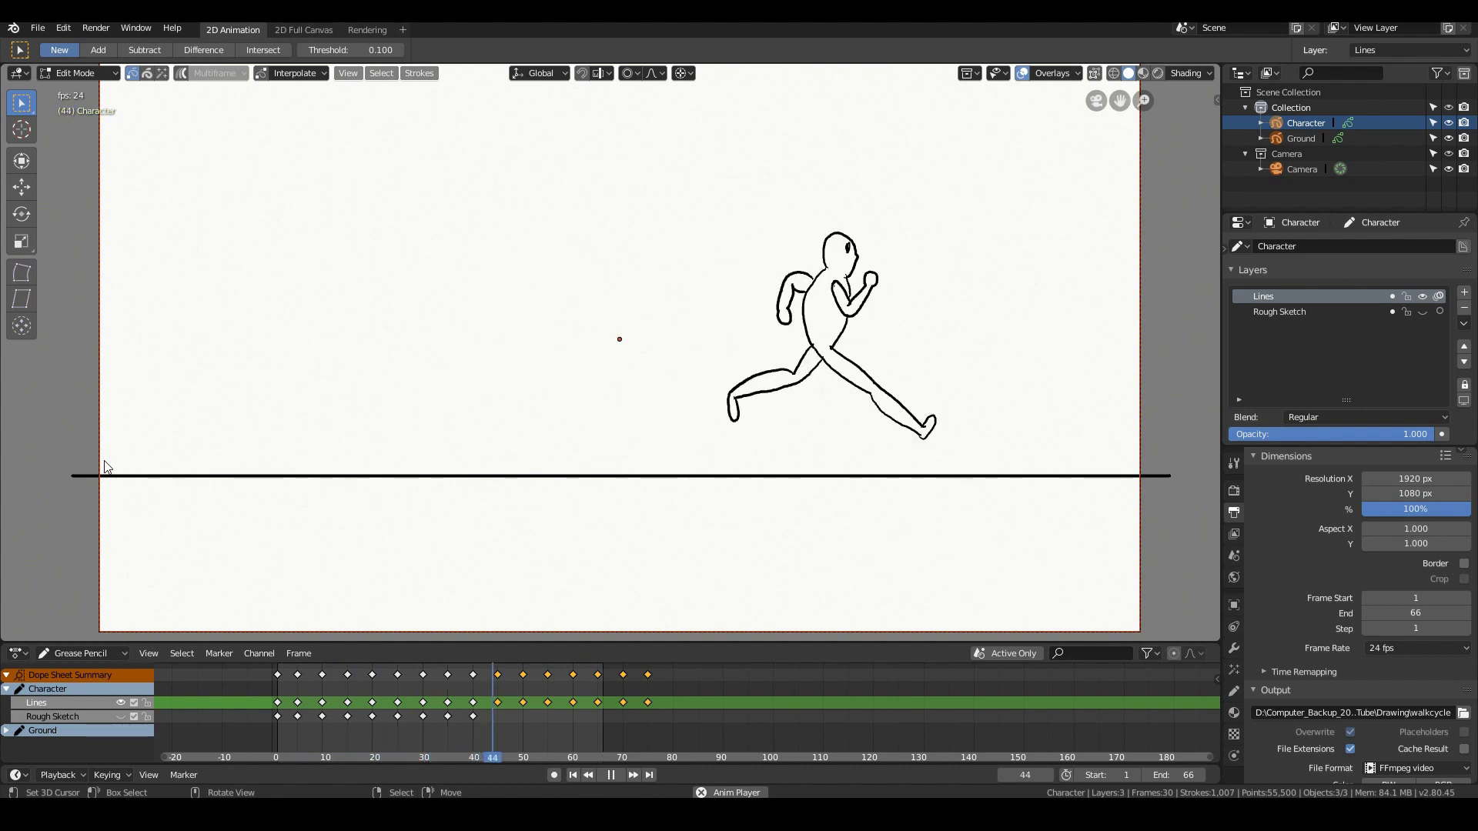
key("Escape")
- At frame 5, place the 3D cursor at the planted foot on the ground line and use it as the transform pivot
left_click_drag(280, 692, 303, 697)
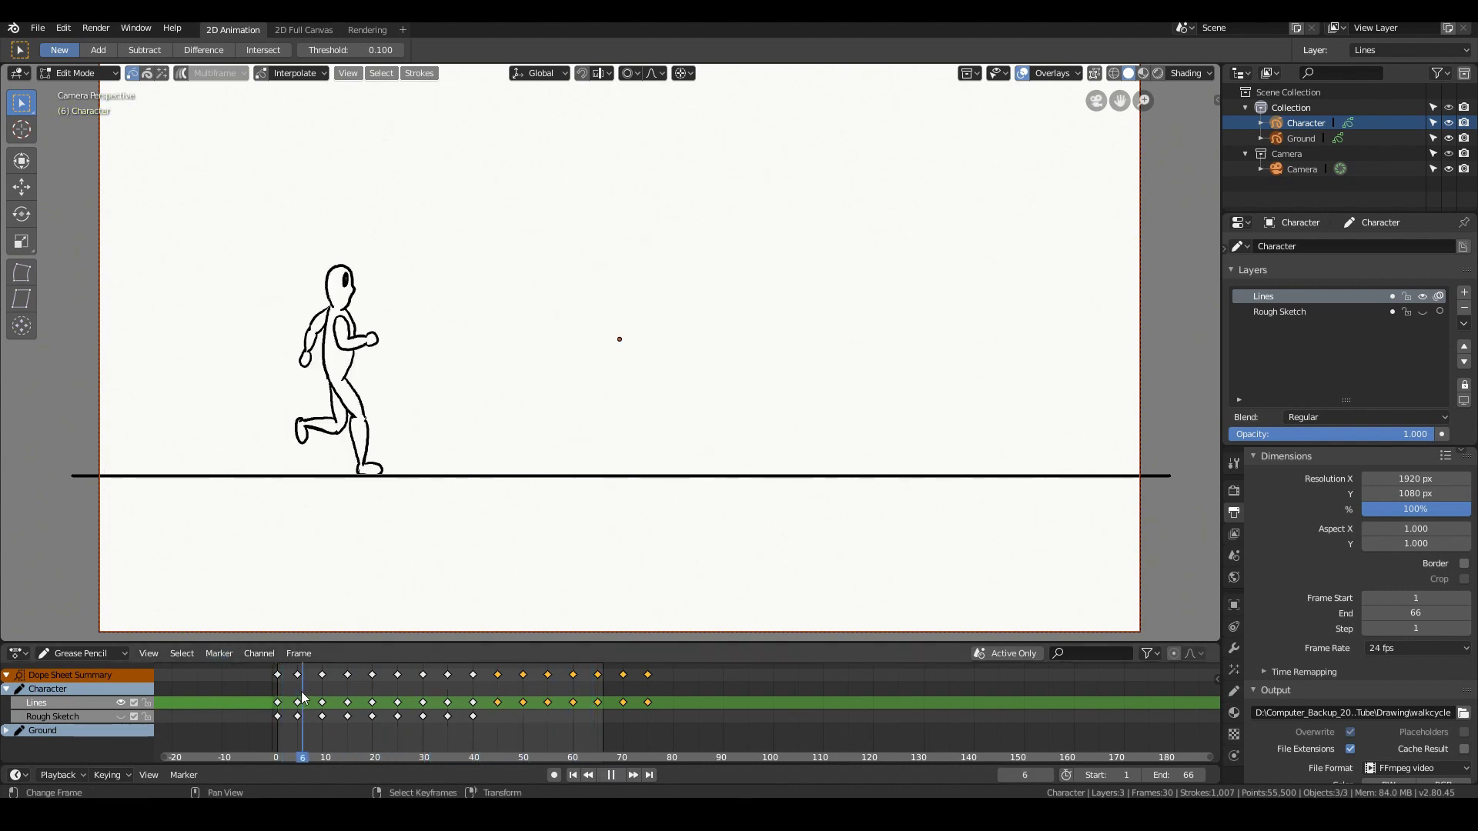
key("space")
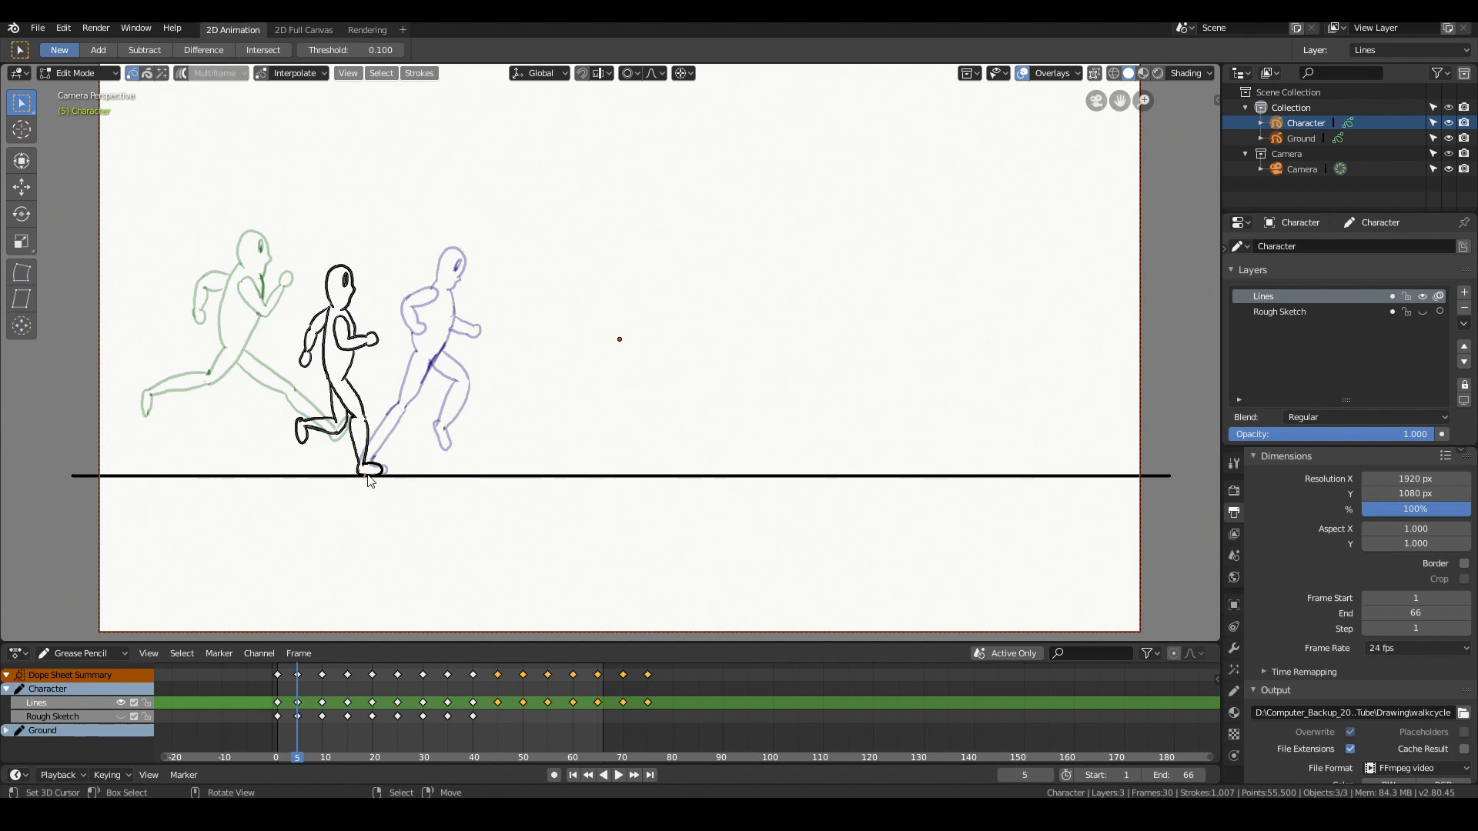
key("shift+s")
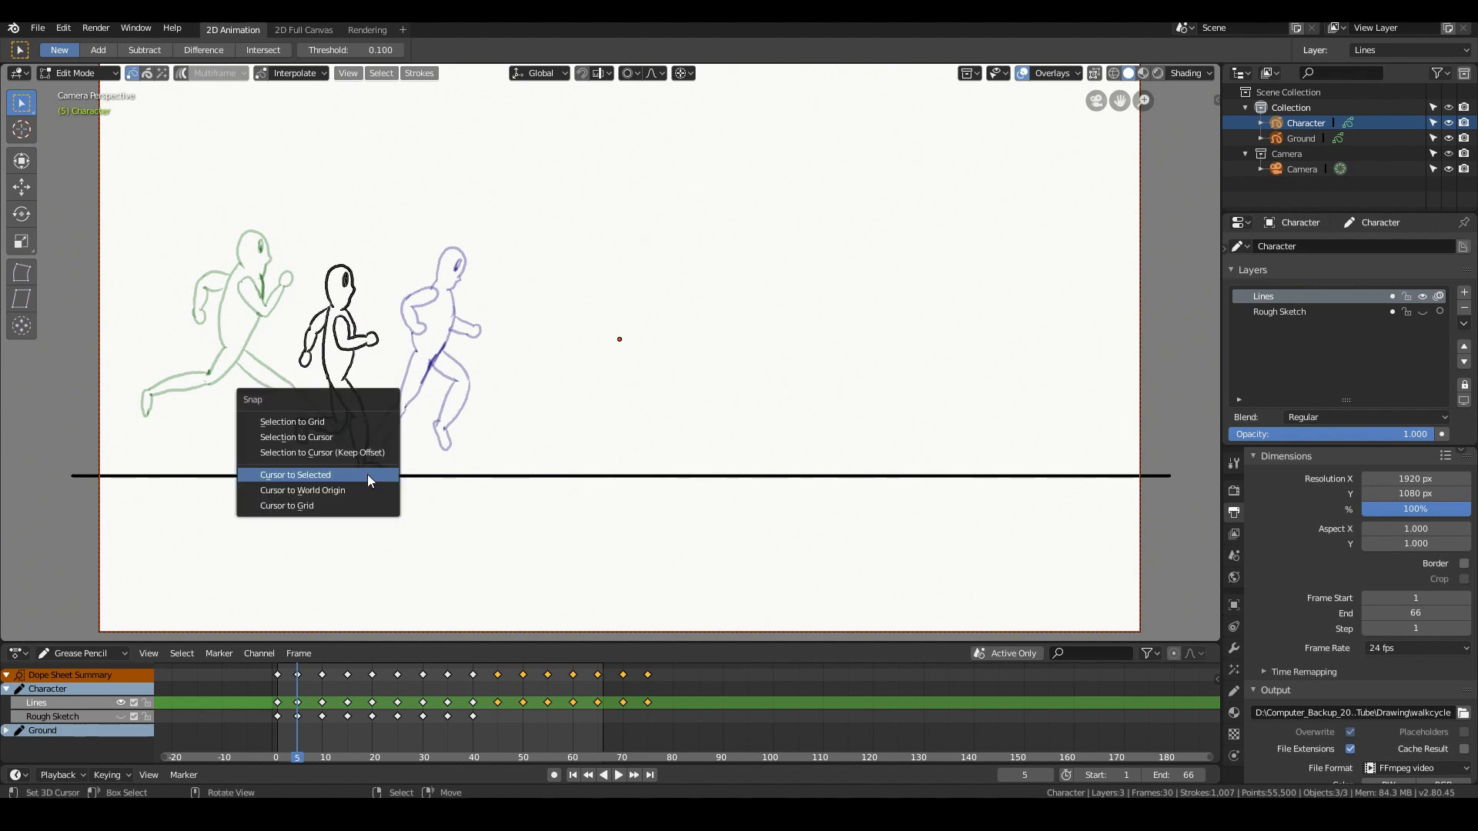
left_click(321, 438)
scroll(418, 417, "down", 1)
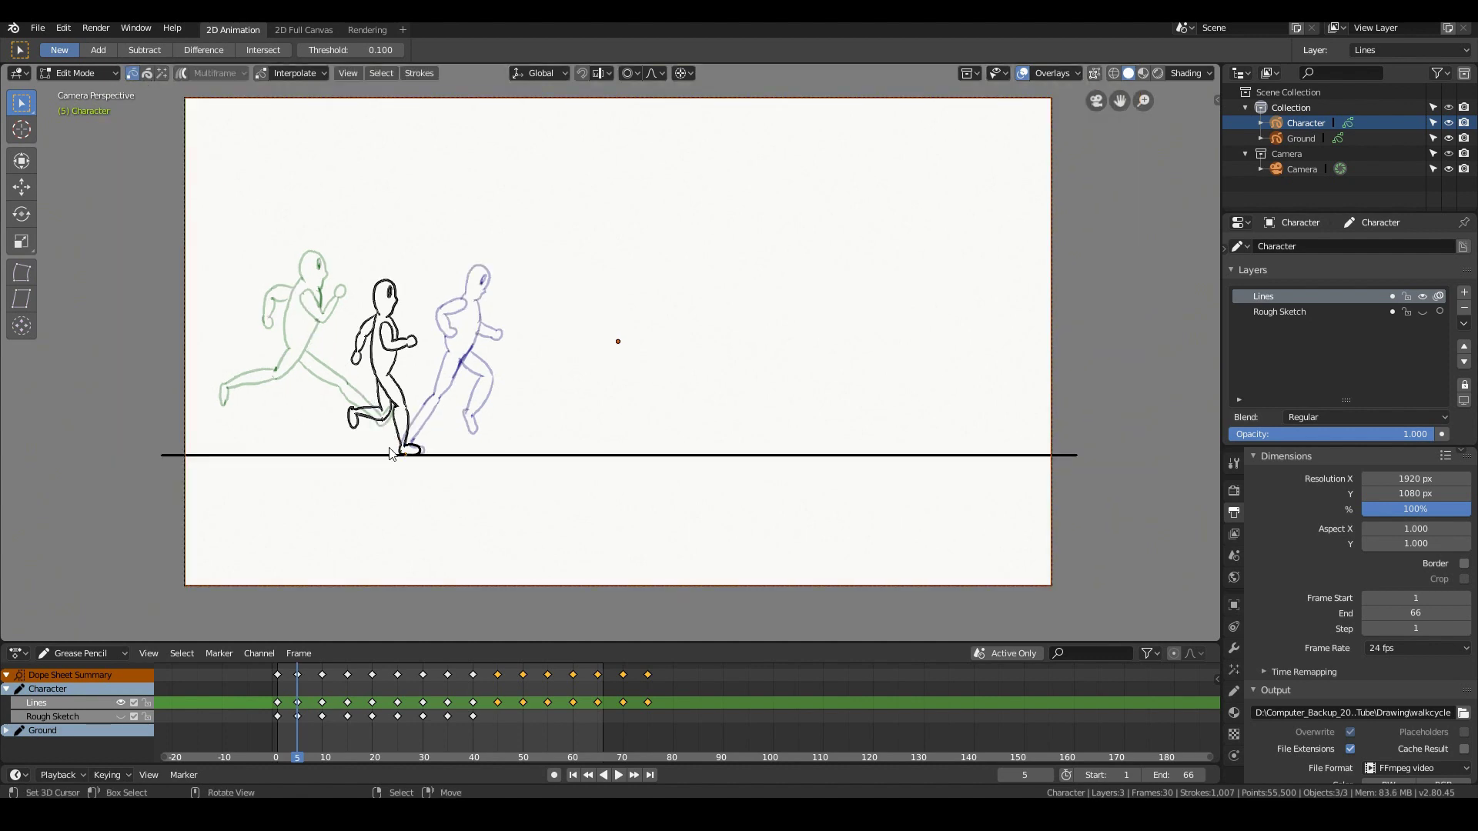
key("shift+s")
left_click(388, 482)
left_click(682, 73)
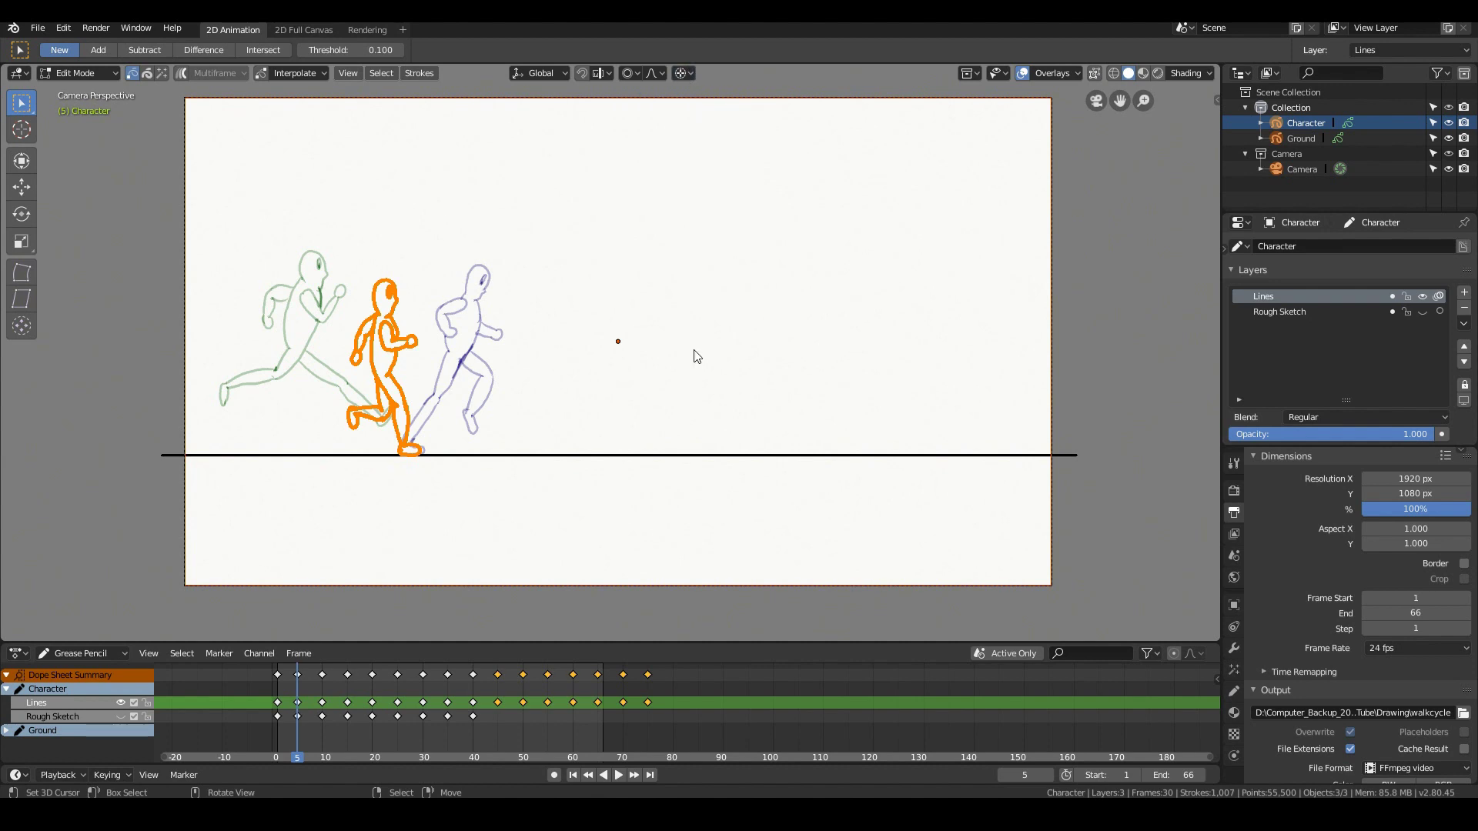
- Squash the frame 5 figure slightly along Z toward the ground line
key("s")
key("z")
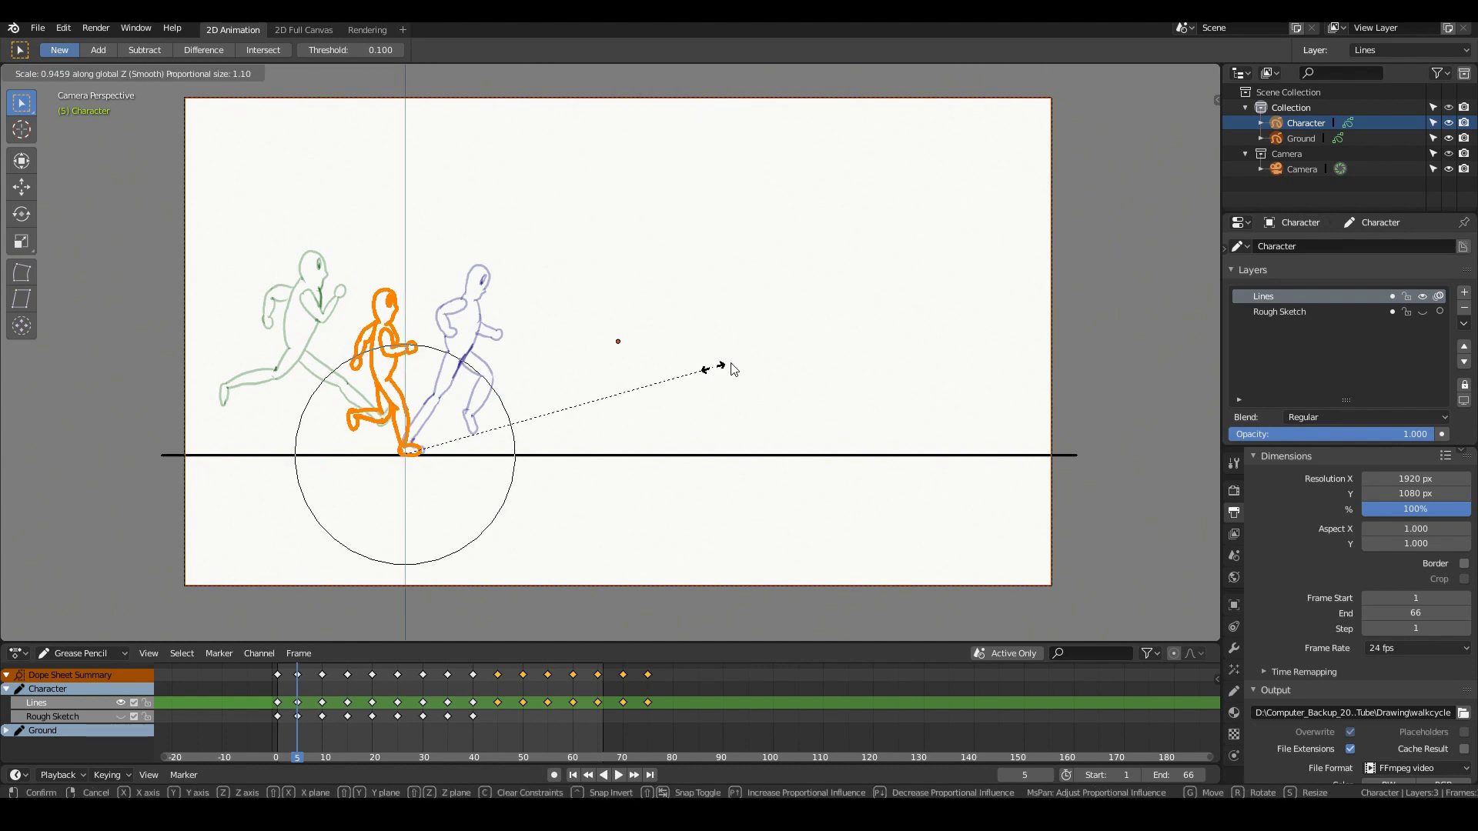
right_click(731, 364)
key("s")
key("z")
left_click(733, 369)
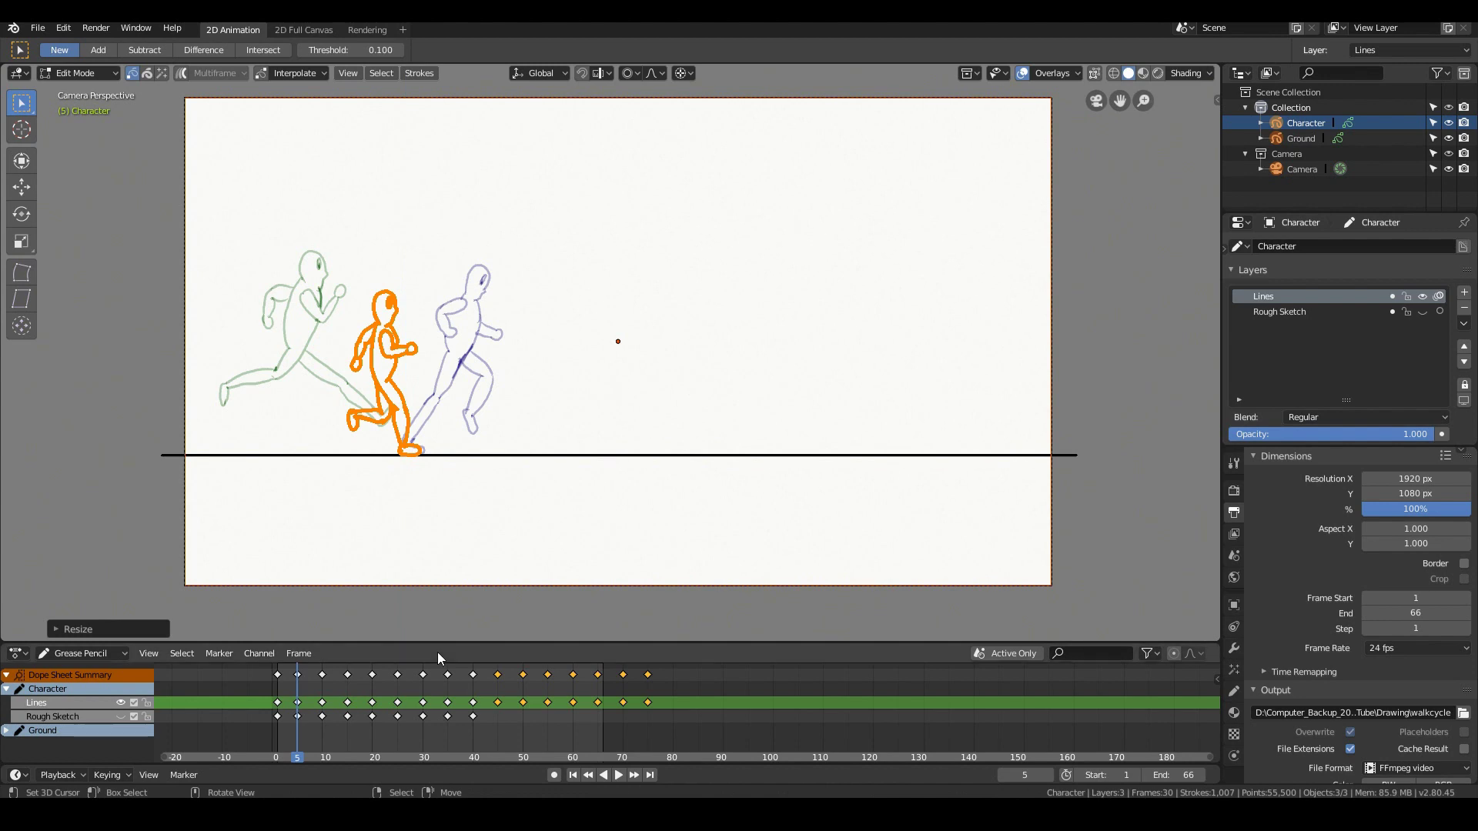
- At frame 15, select the whole airborne figure and stretch it slightly taller along Z
key("space")
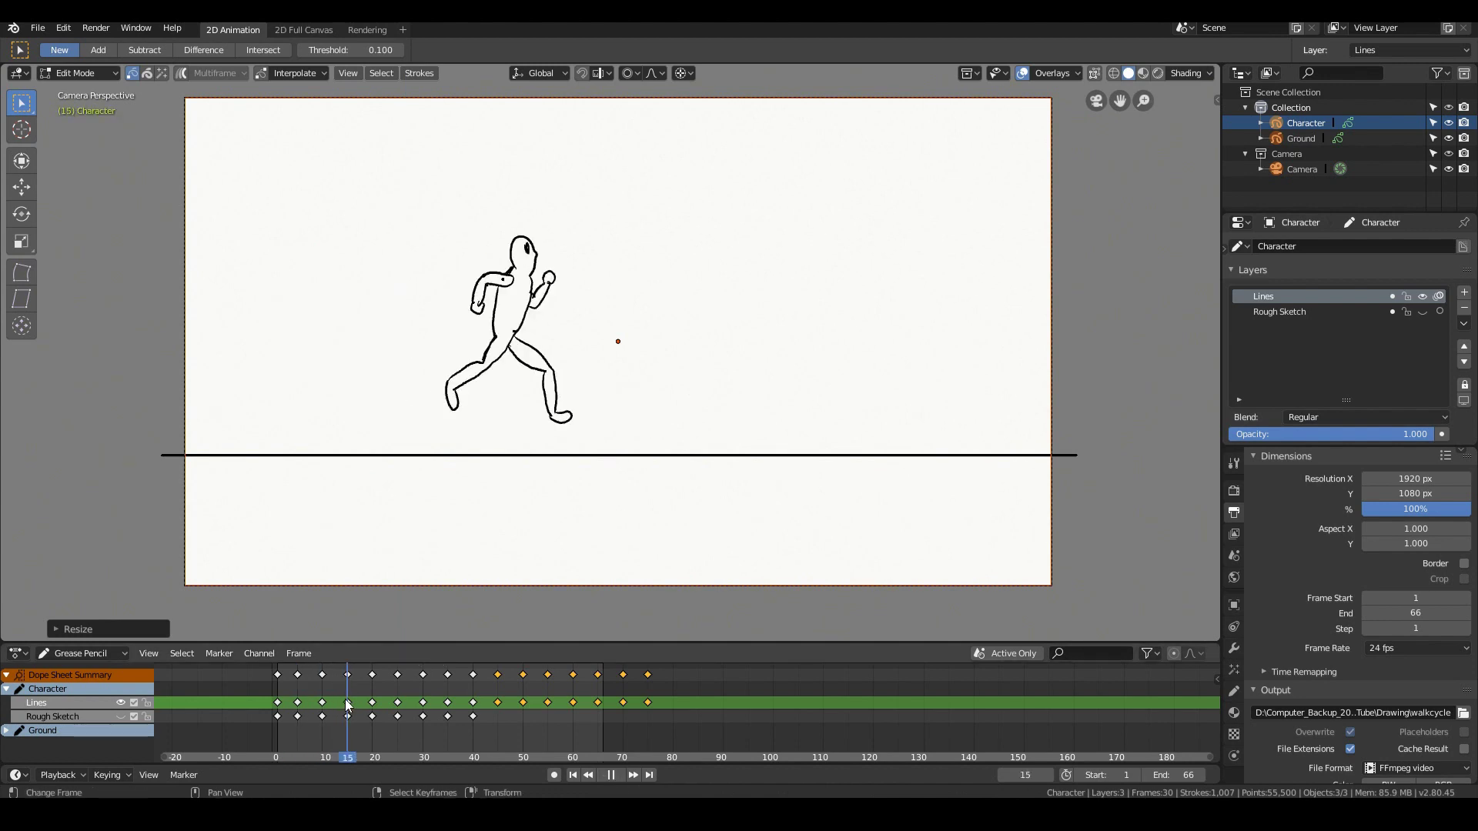
key("space")
key("a")
key("s")
key("z")
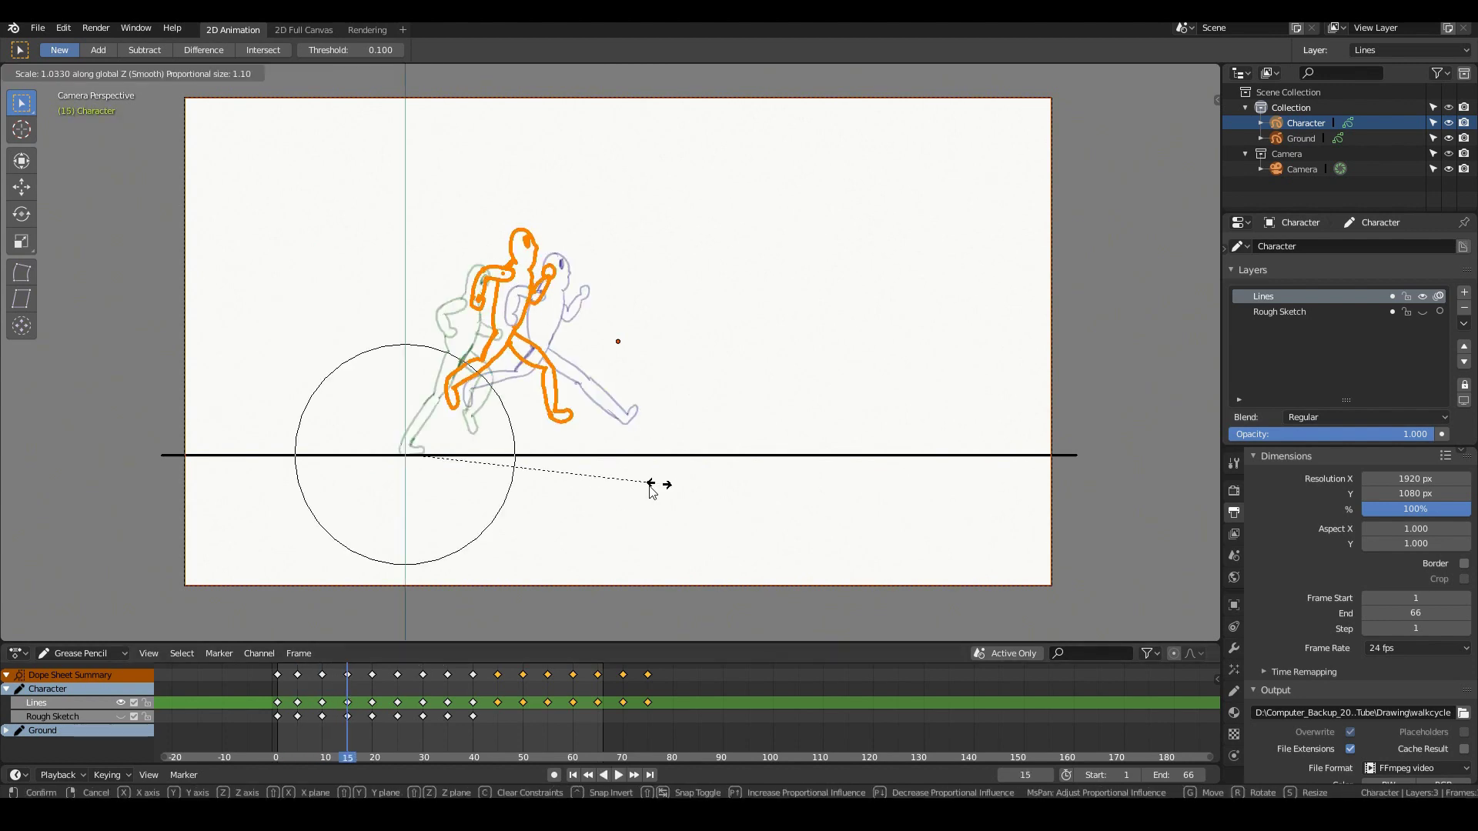
right_click(651, 488)
key("s")
key("z")
left_click(654, 490)
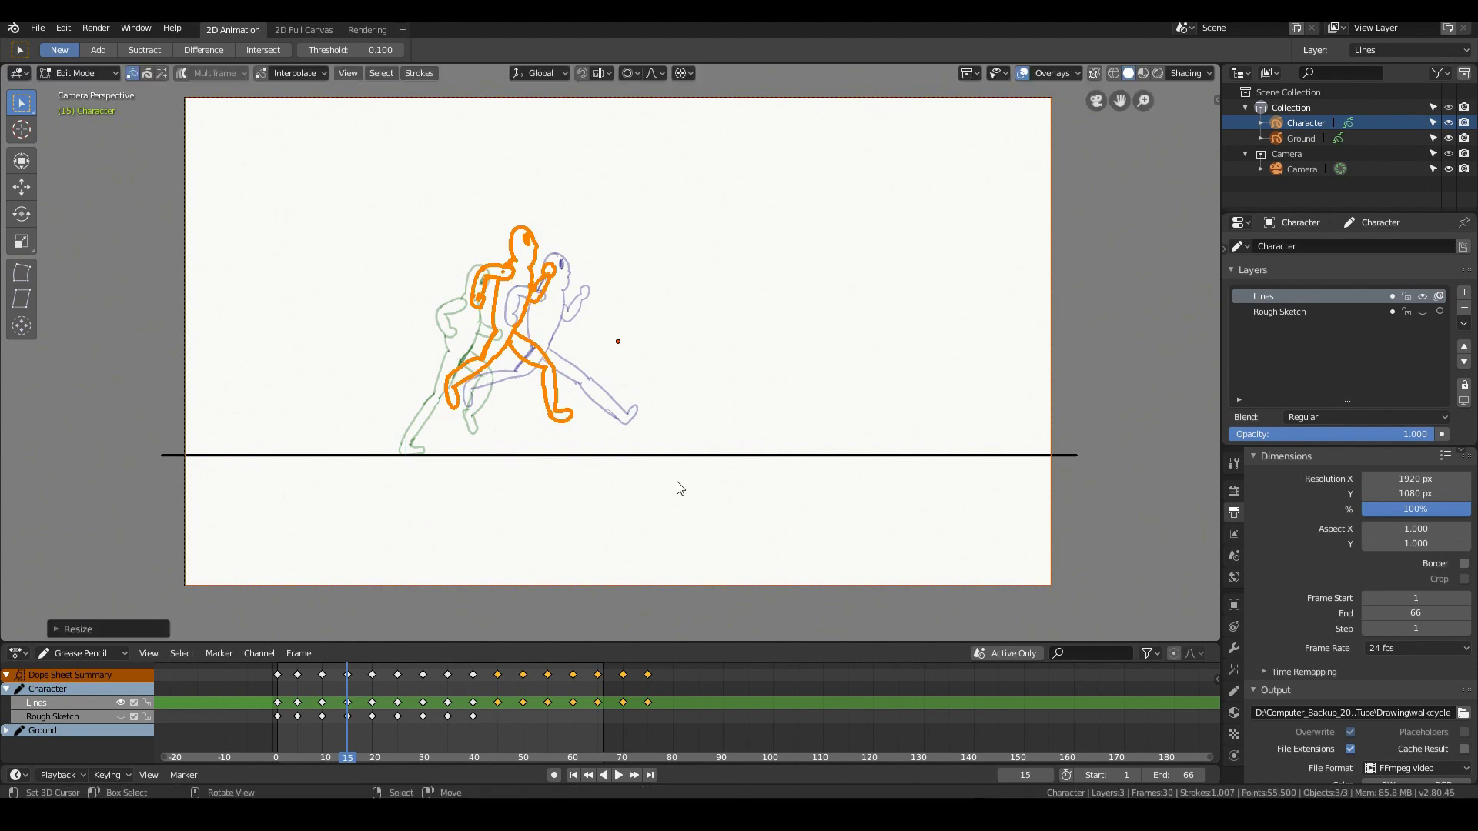
- Scale the frame 25 contact pose along Z about the 3D cursor, and advance the timeline to frame 34
key("space")
key("space")
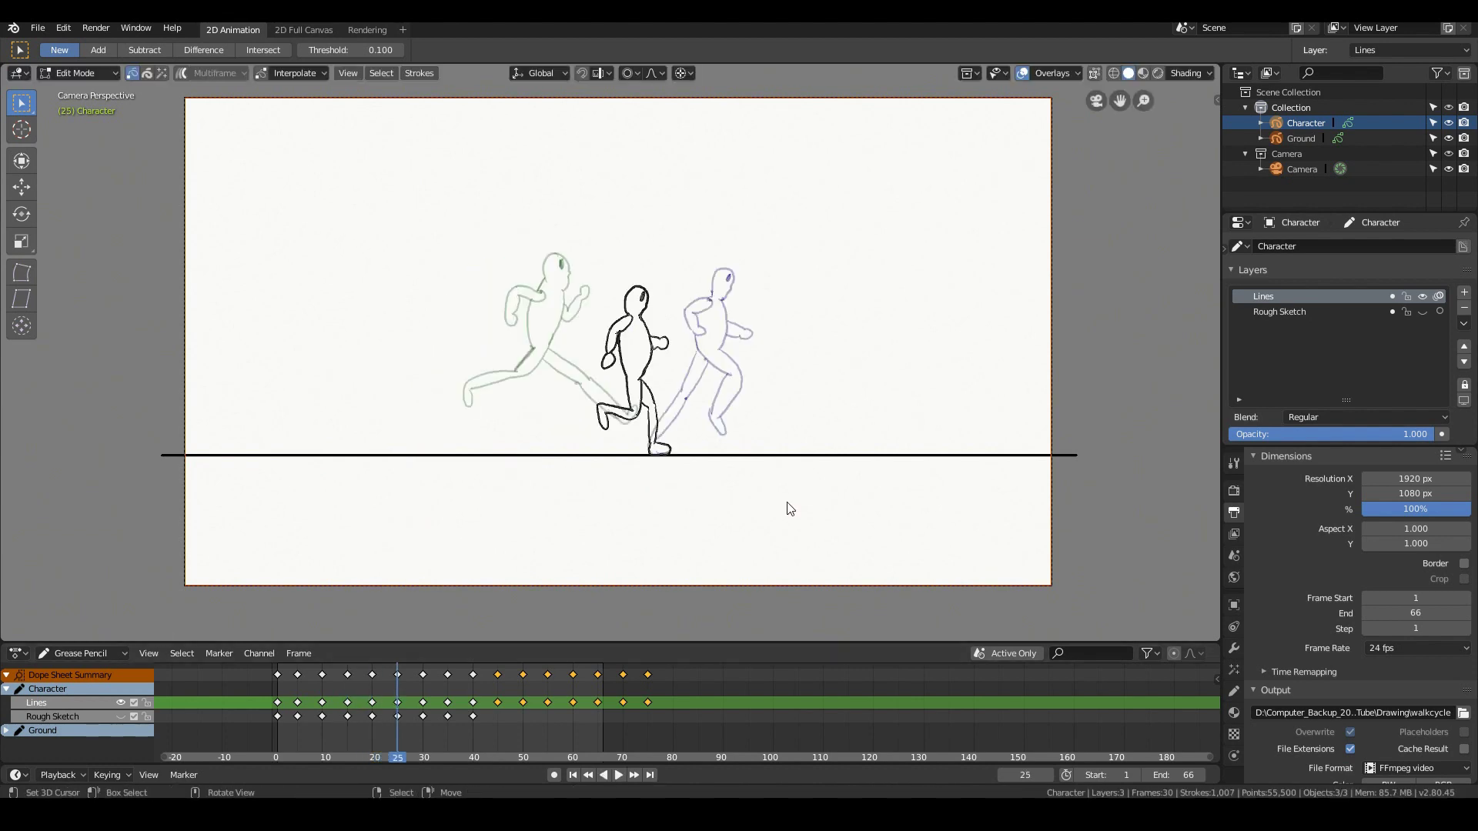
key("s")
key("z")
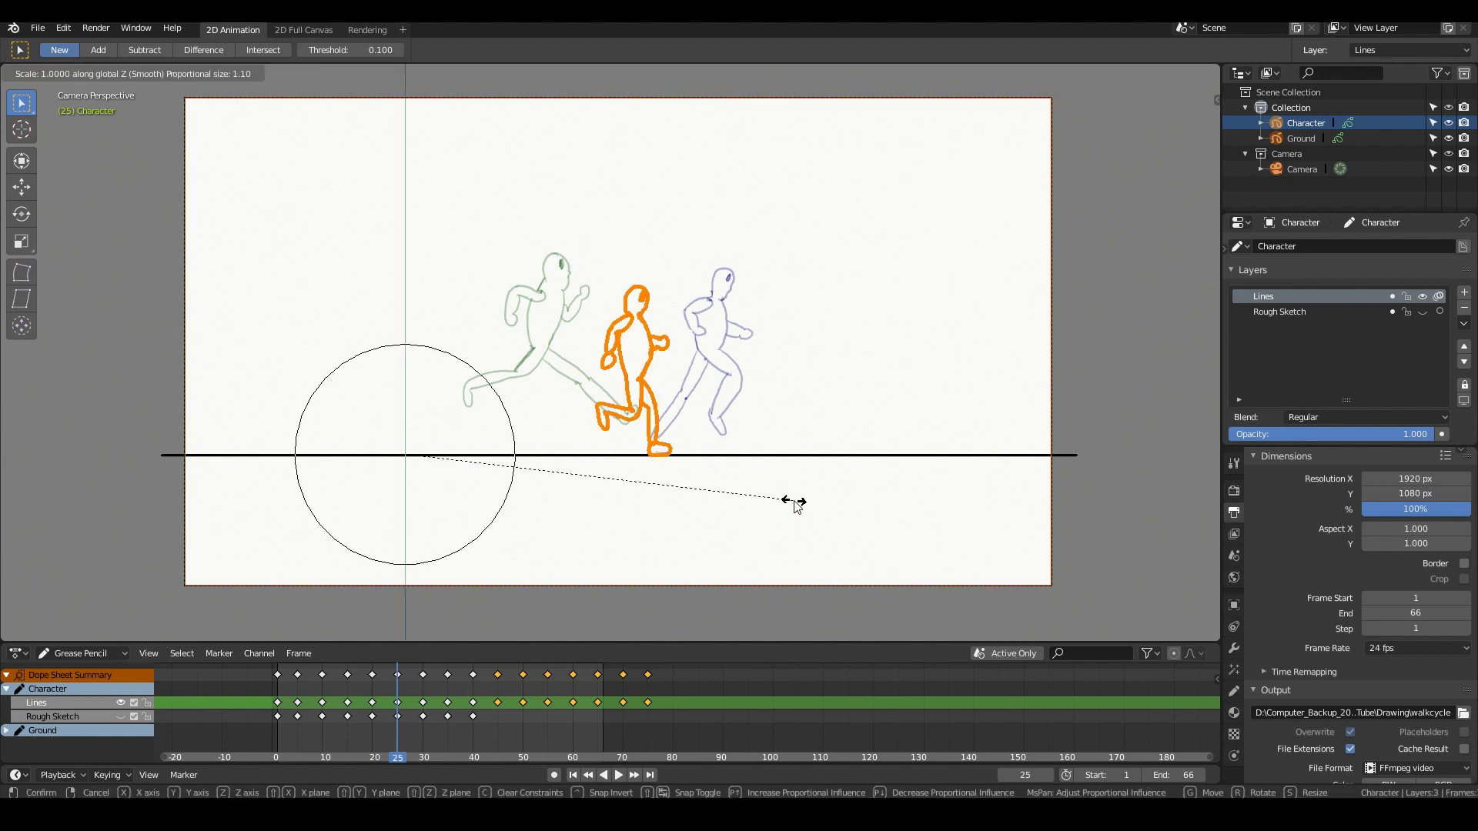
left_click(796, 508)
key("space")
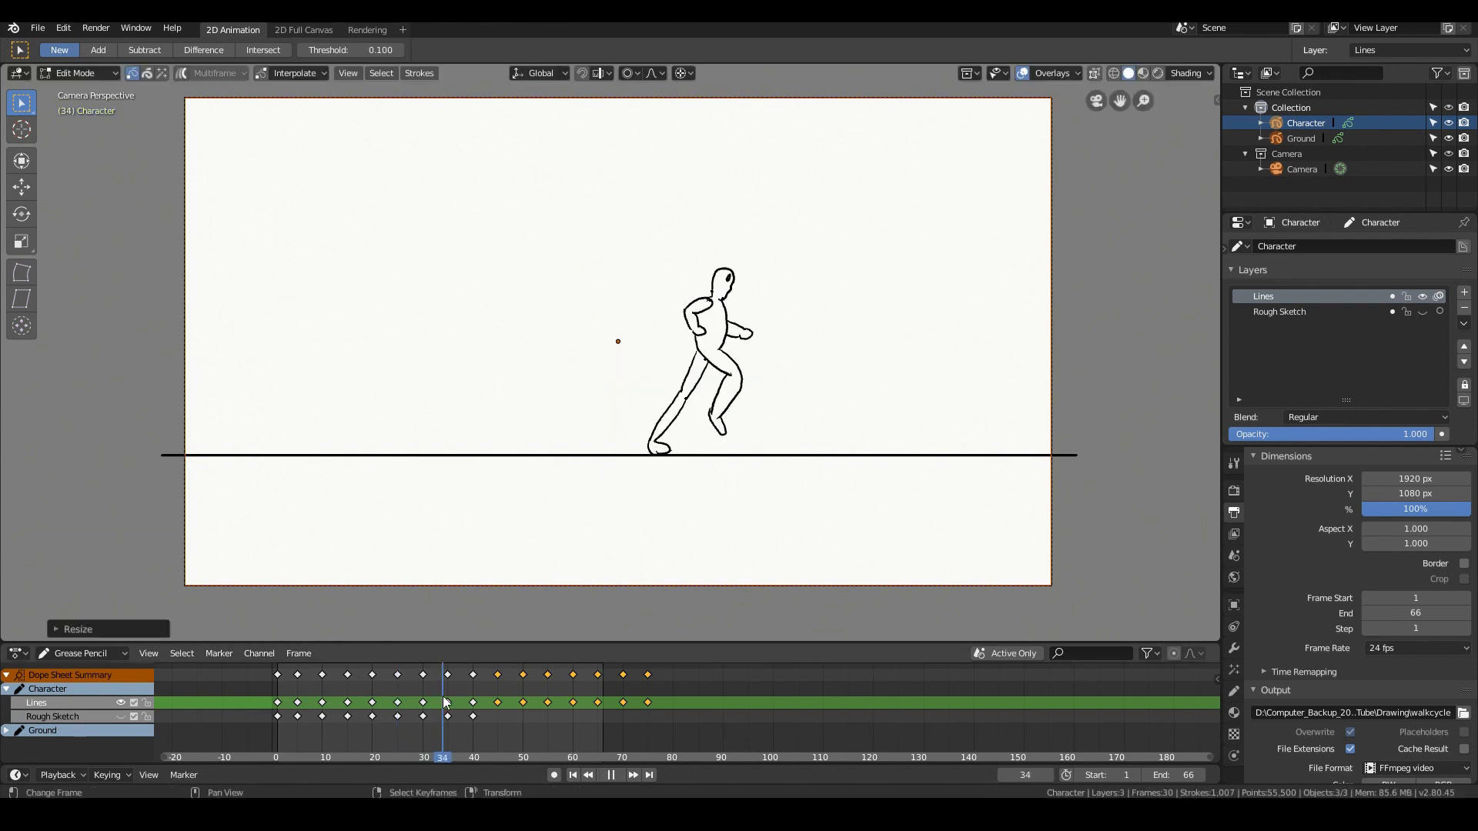
- At frame 35, select the whole airborne figure and stretch it slightly along Z about the 3D cursor
key("space")
key("a")
key("s")
key("z")
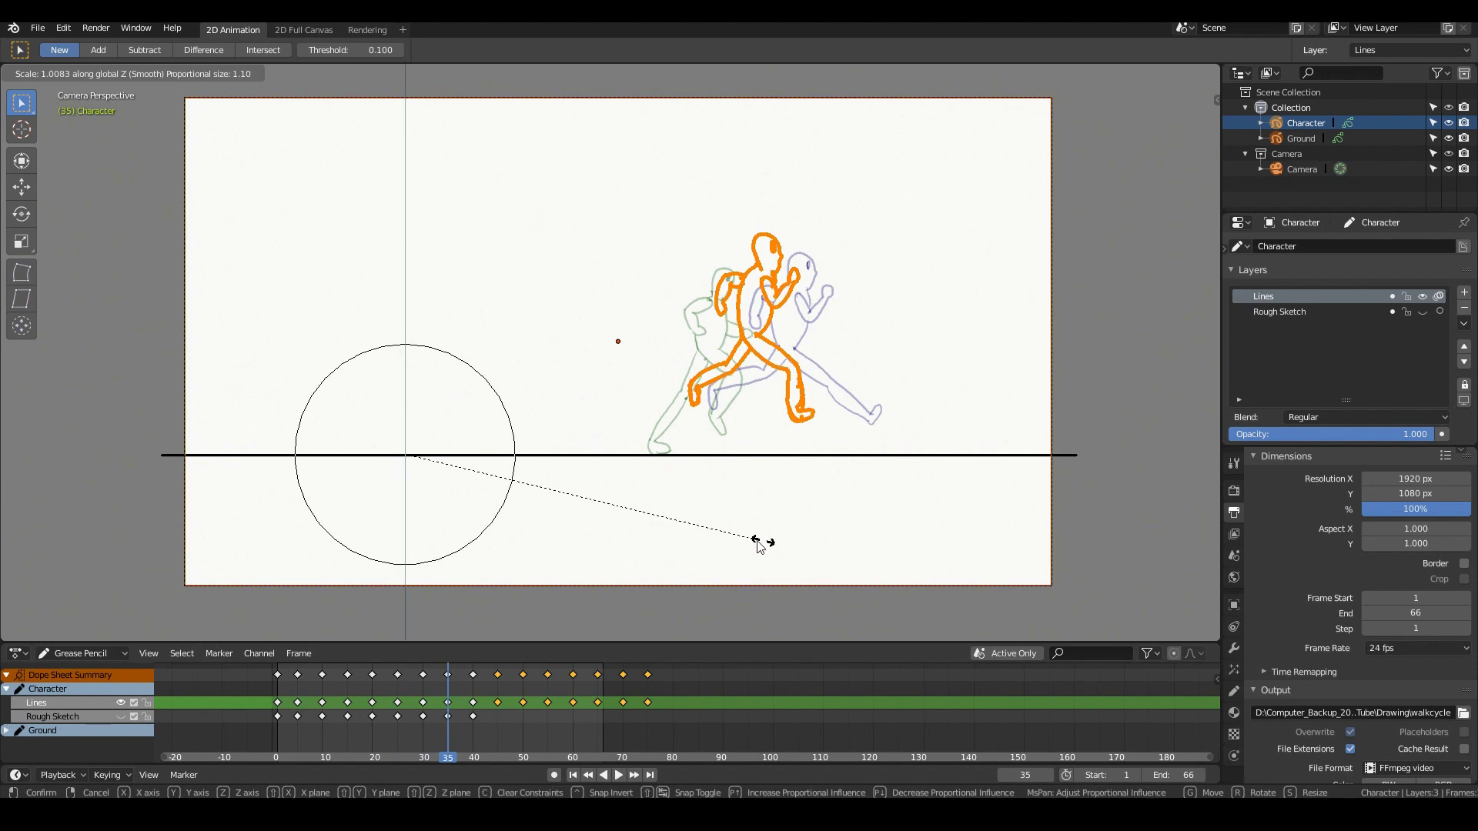
left_click(761, 546)
- Advance the timeline to frame 45 and squash the planted-foot figure along Z toward the ground line
key("space")
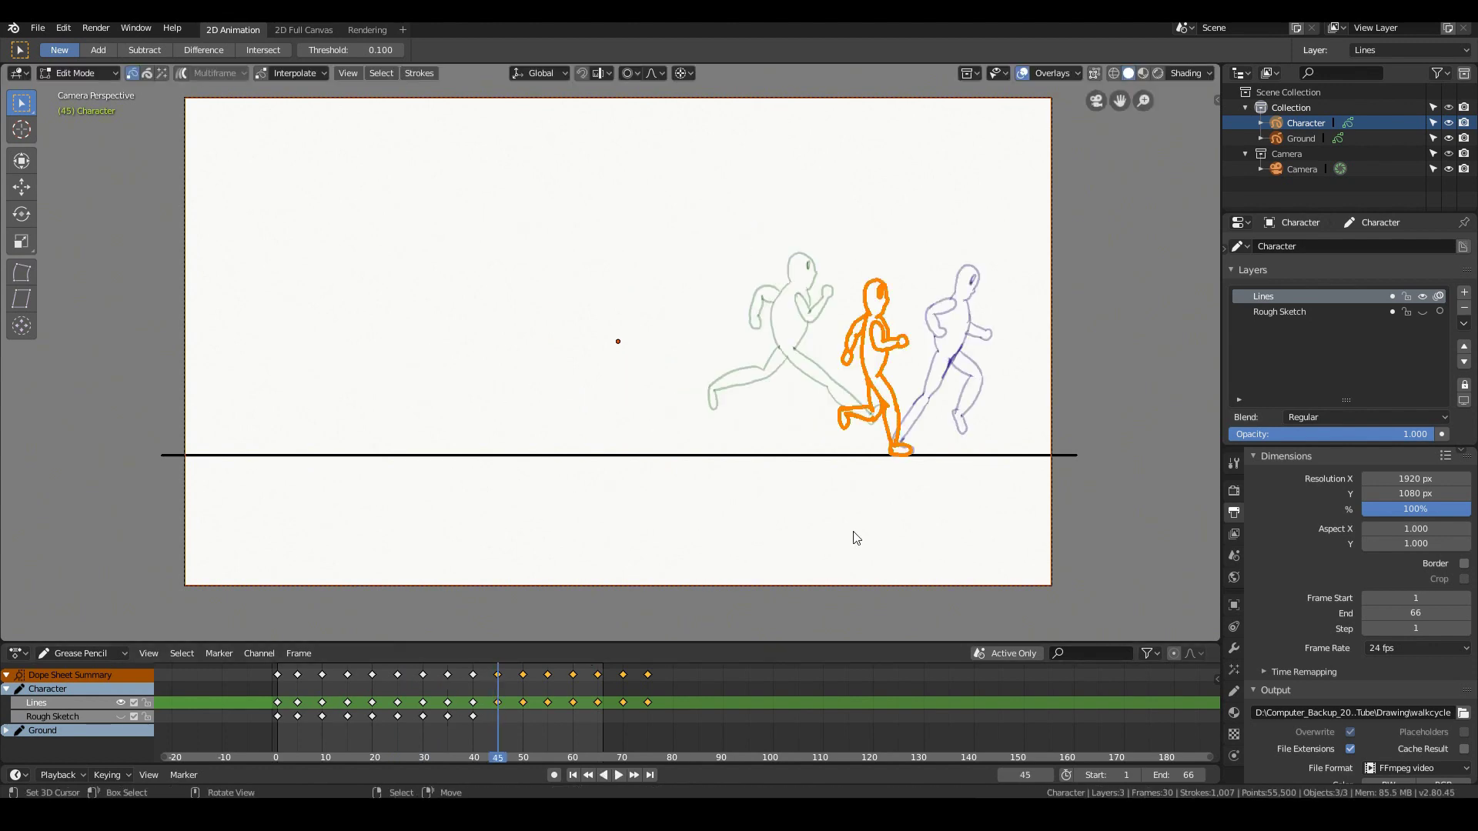
key("s")
key("z")
left_click(897, 534)
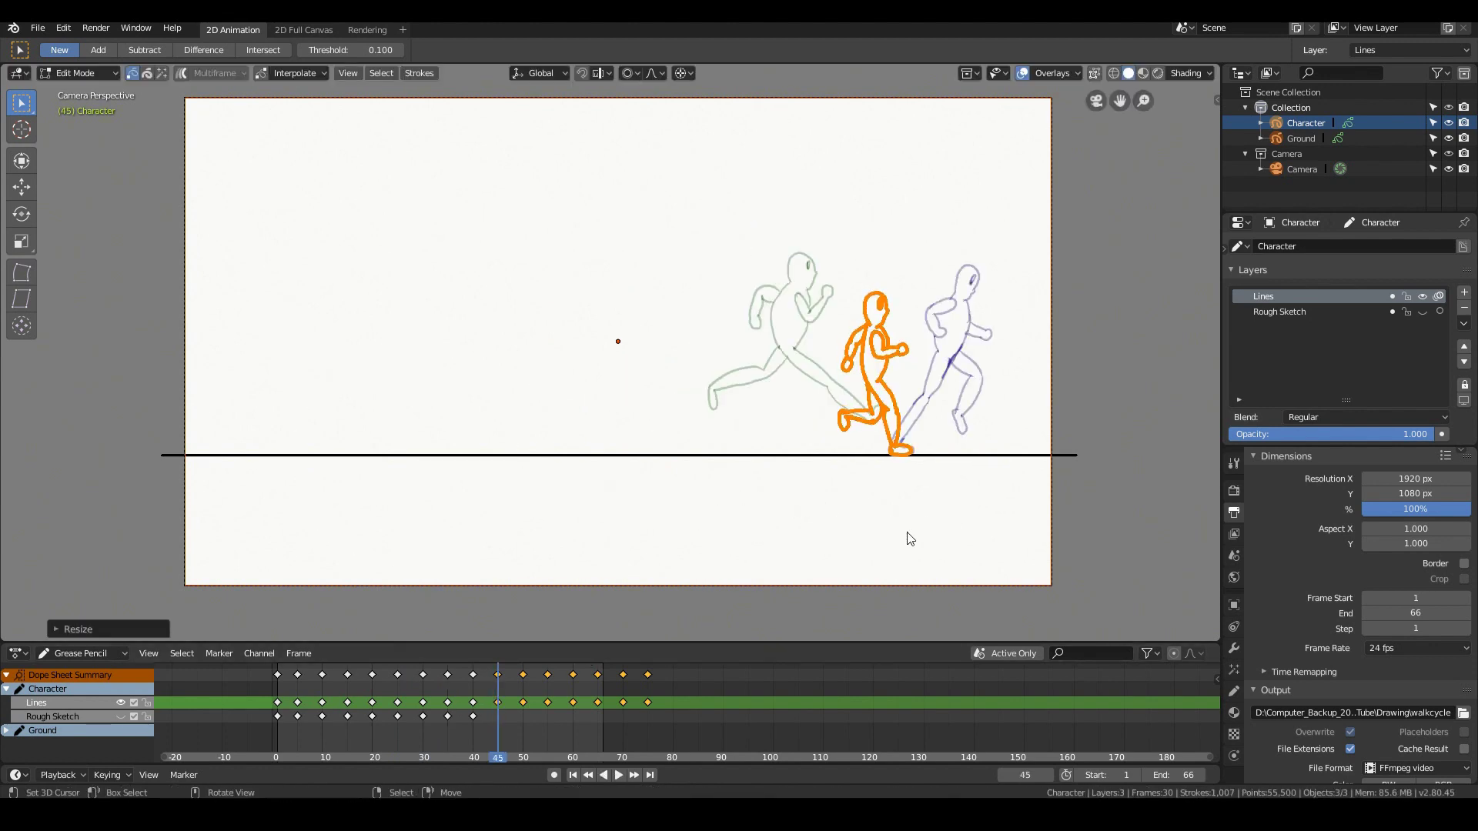
- Advance the timeline to frame 55 and stretch the airborne figure along Z about the 3D cursor
key("space")
key("space")
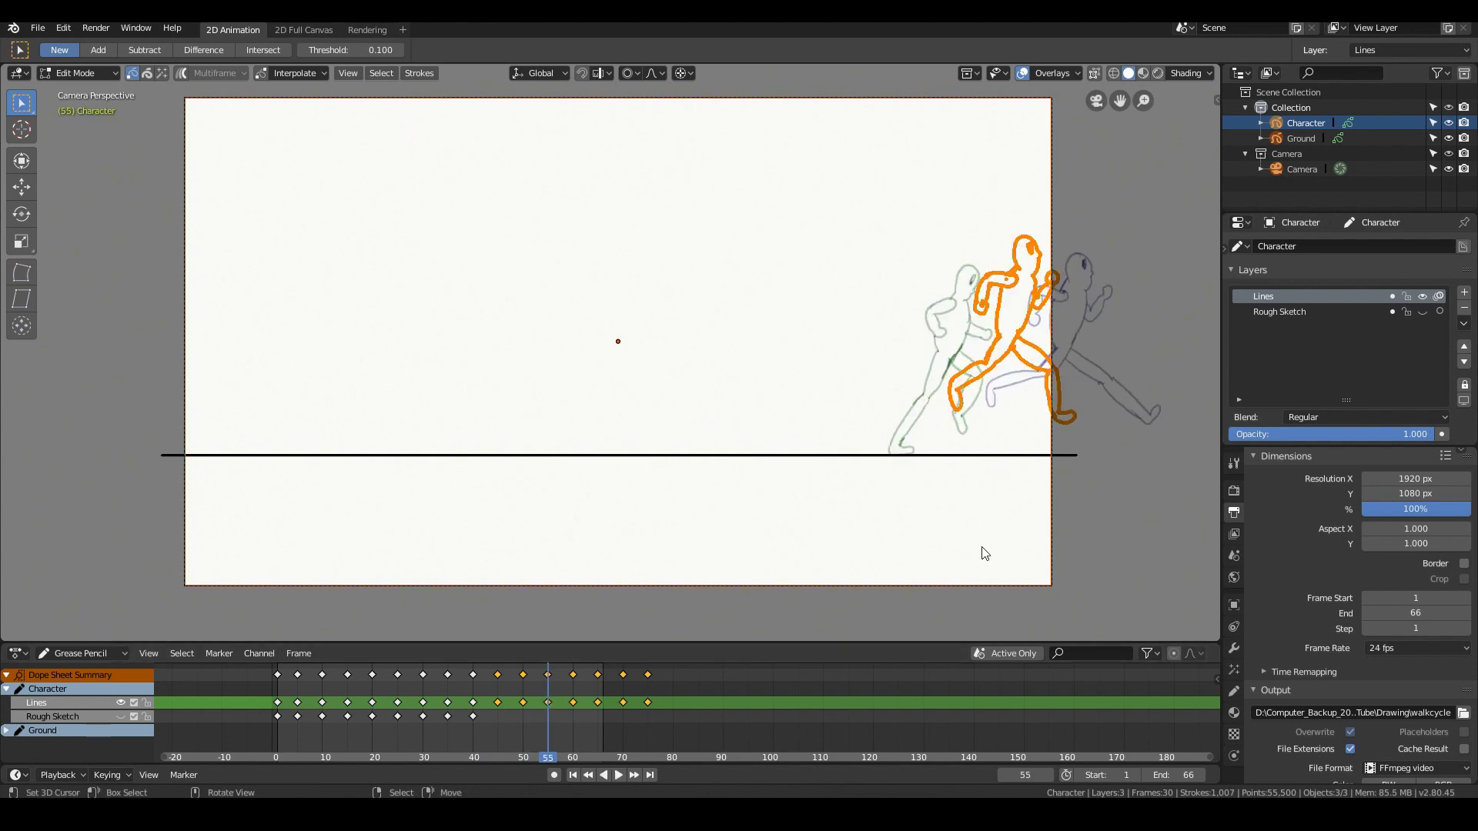
key("s")
key("z")
left_click(1000, 552)
- At frame 65, scale the off-screen planted-foot figure along Z to squash it toward the ground line
left_click(600, 696)
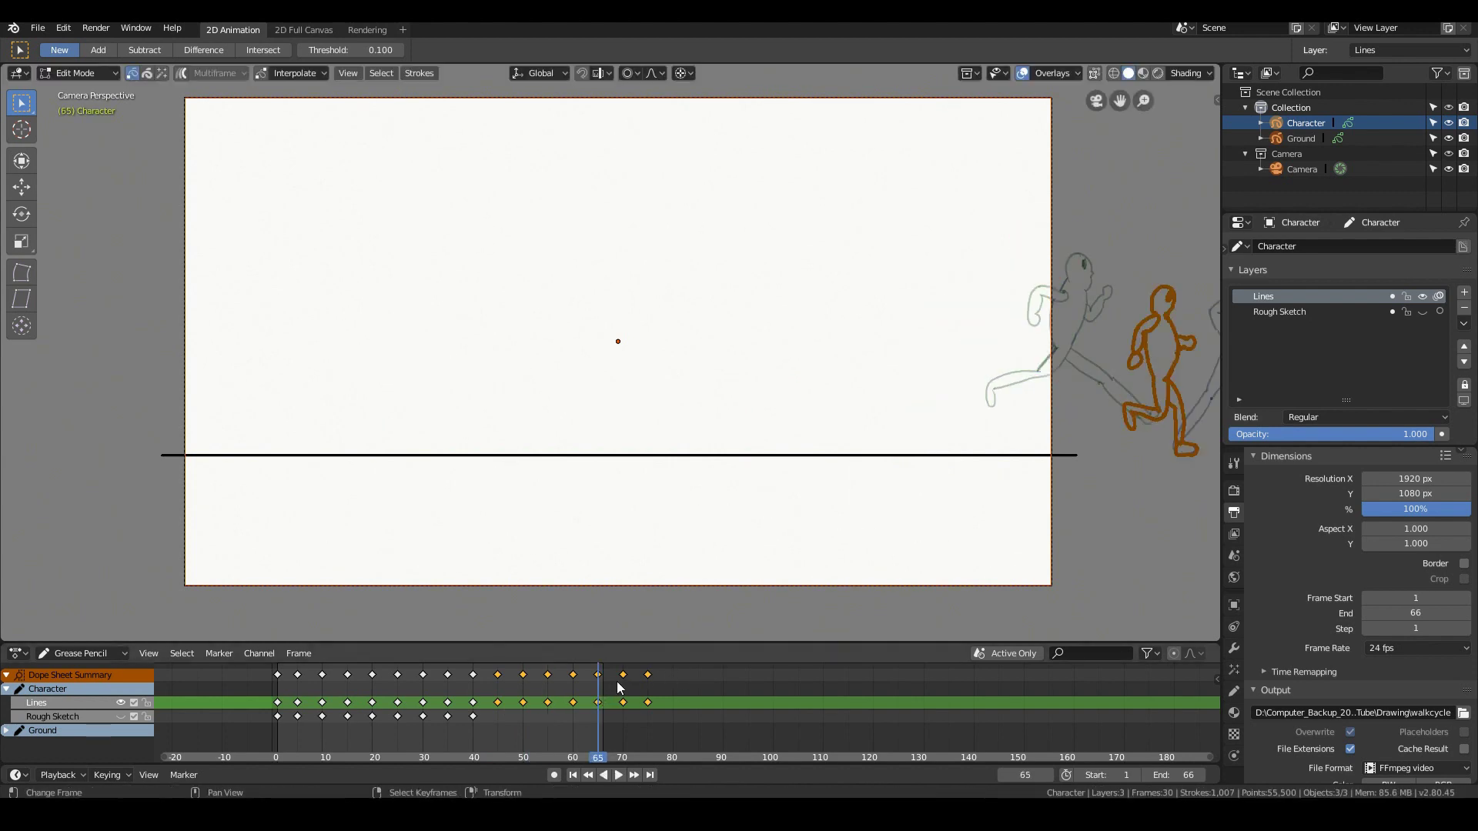
key("s")
key("Escape")
- At frame 75, stretch the off-screen airborne figure along Z by a factor of about 1.05
left_click(648, 757)
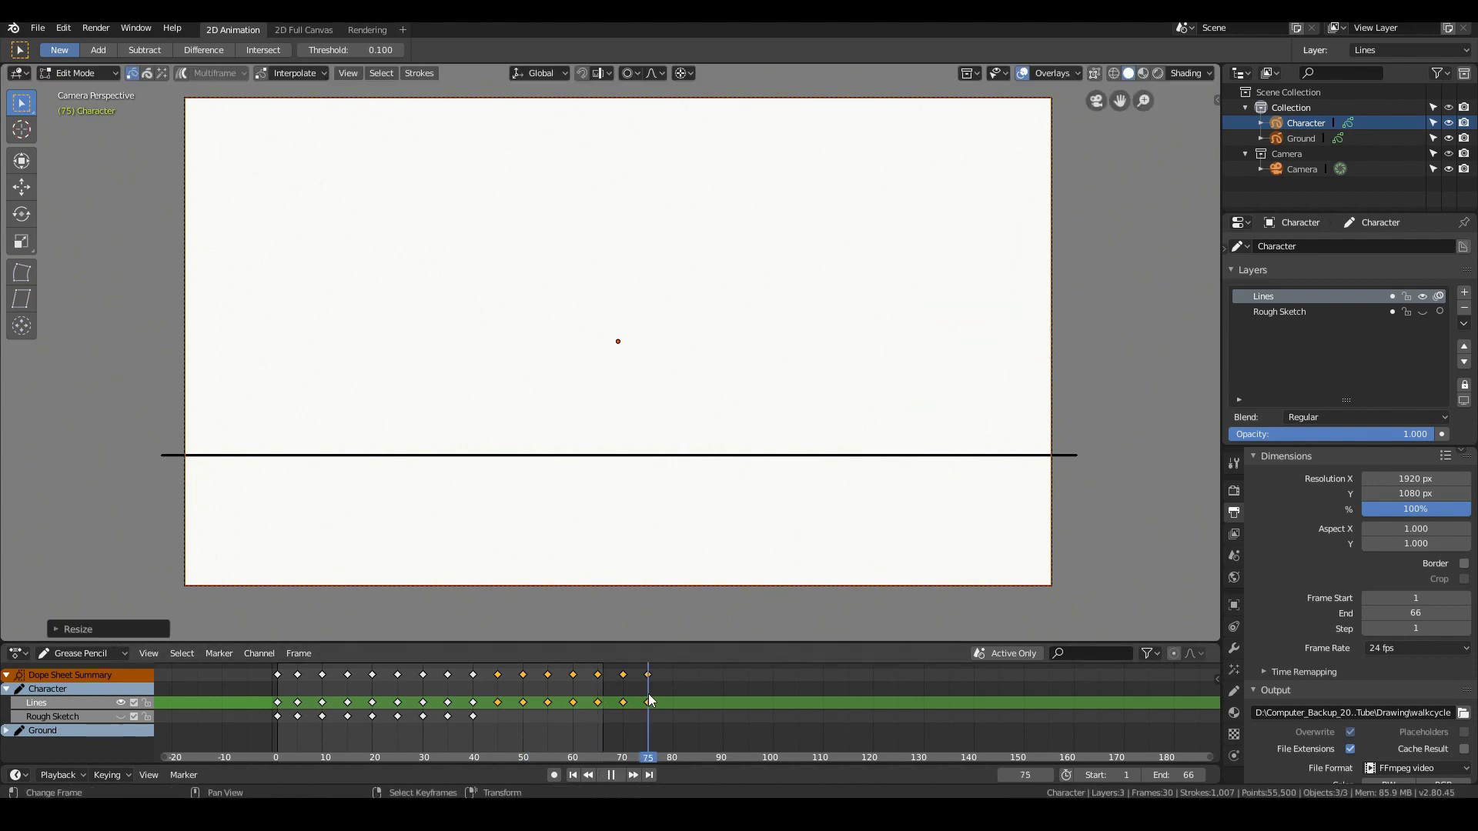
scroll(1074, 505, "down", 2)
key("s")
key("z")
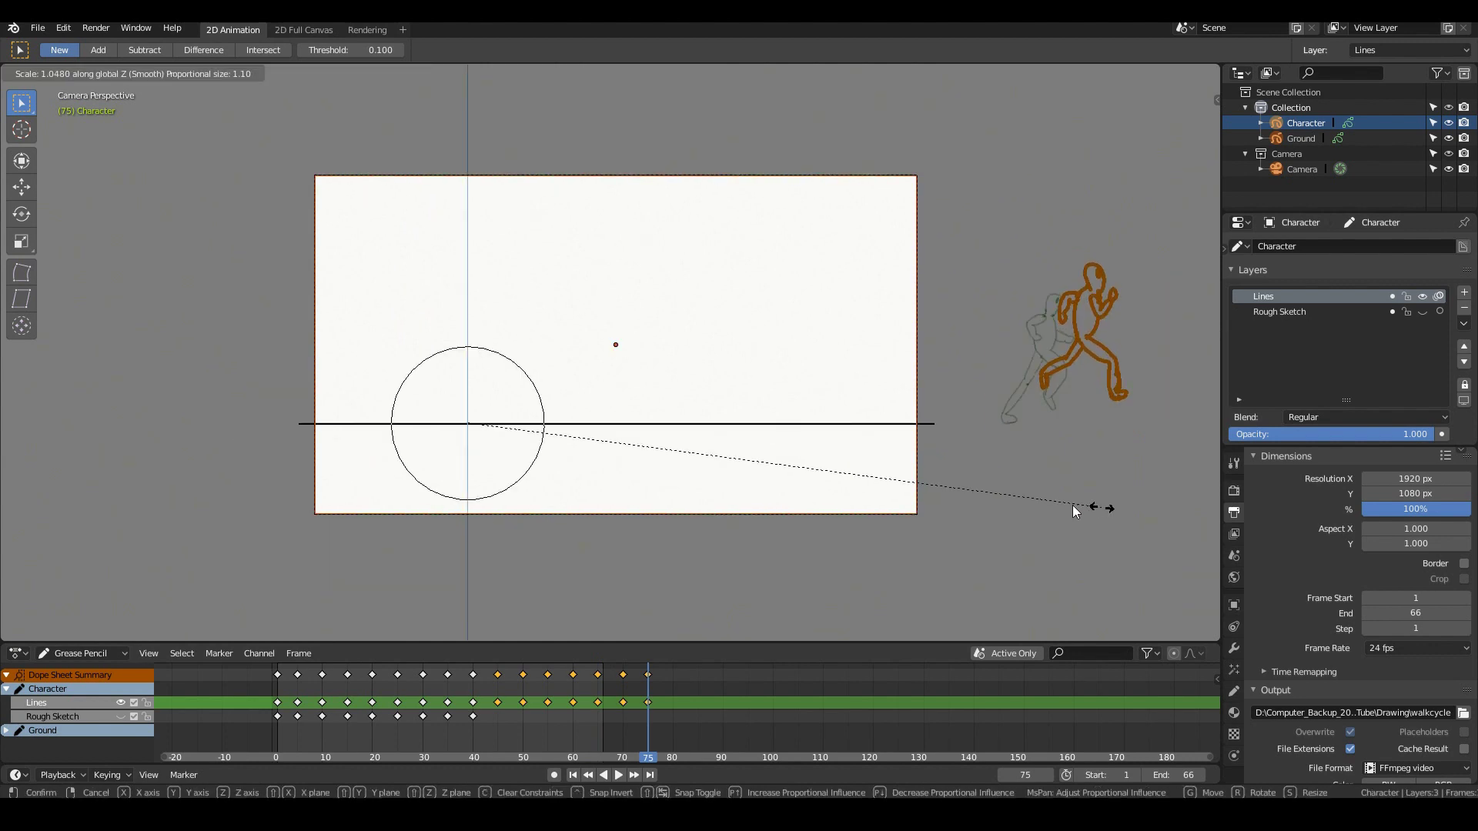
left_click(1073, 505)
- Play back the complete run animation to review the squash and stretch, and save the Blender file
key("space")
scroll(528, 568, "up", 2)
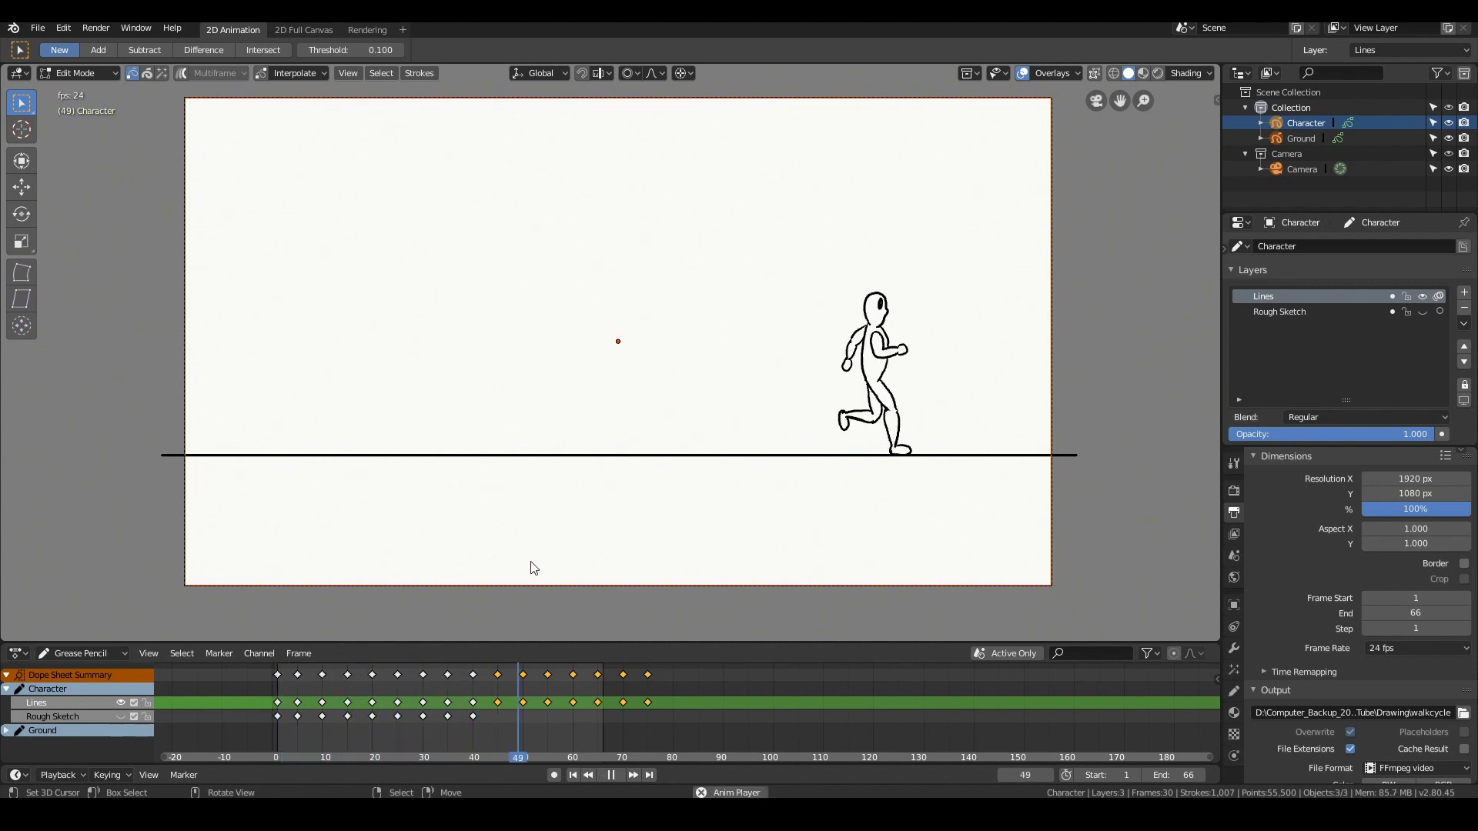
scroll(531, 568, "up", 1)
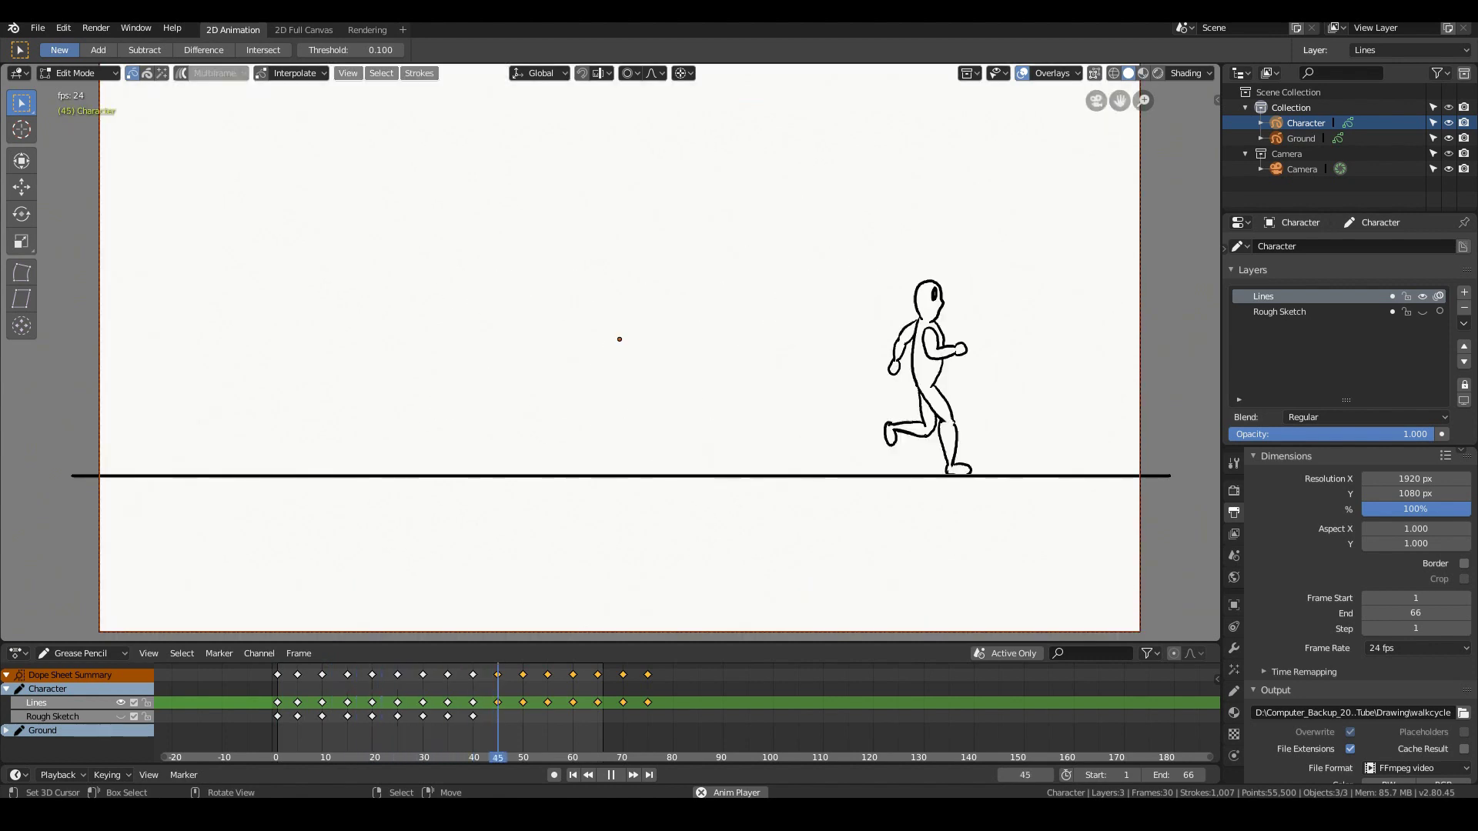
left_click(38, 28)
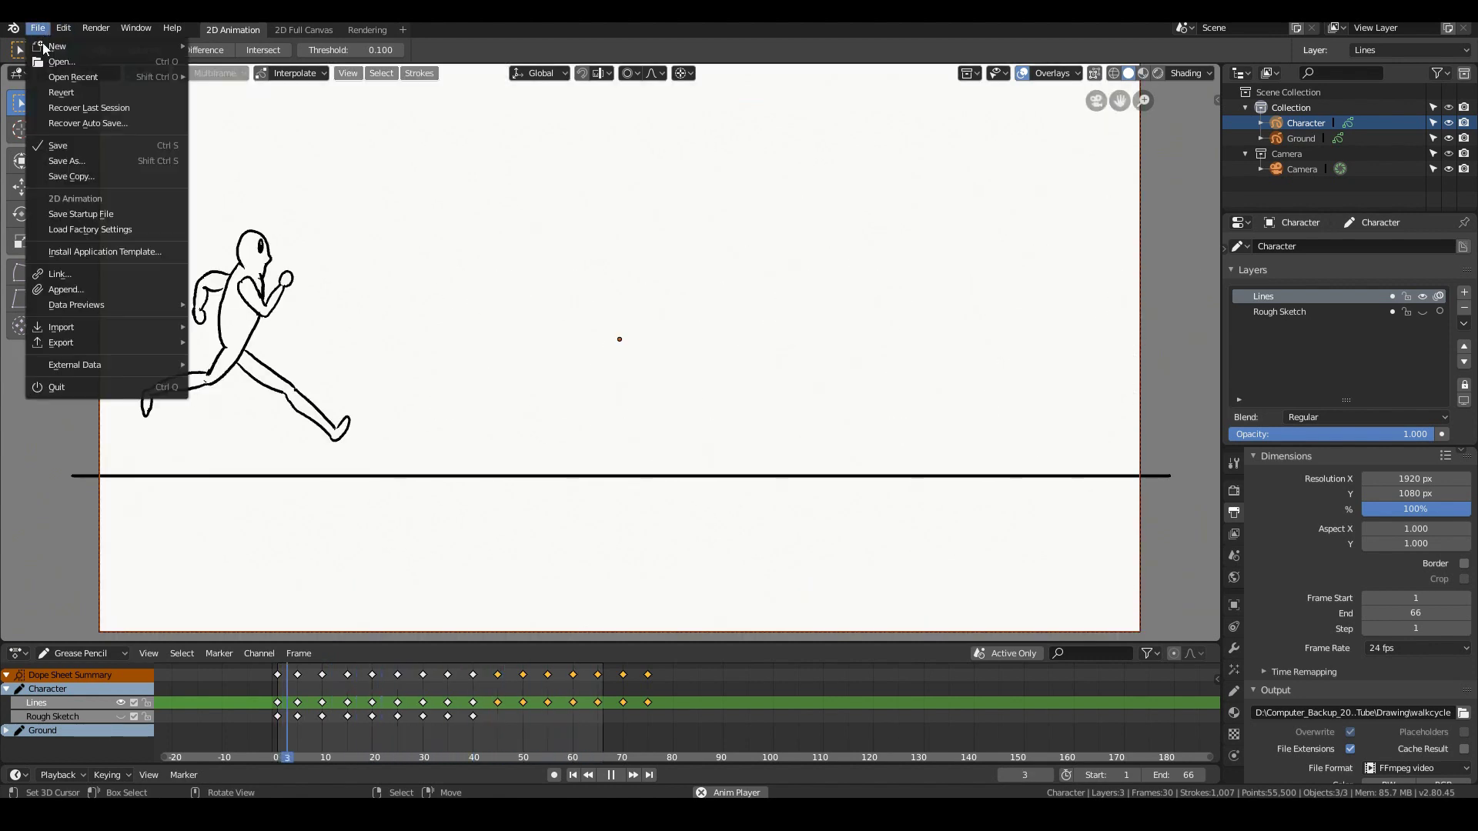
left_click(57, 143)
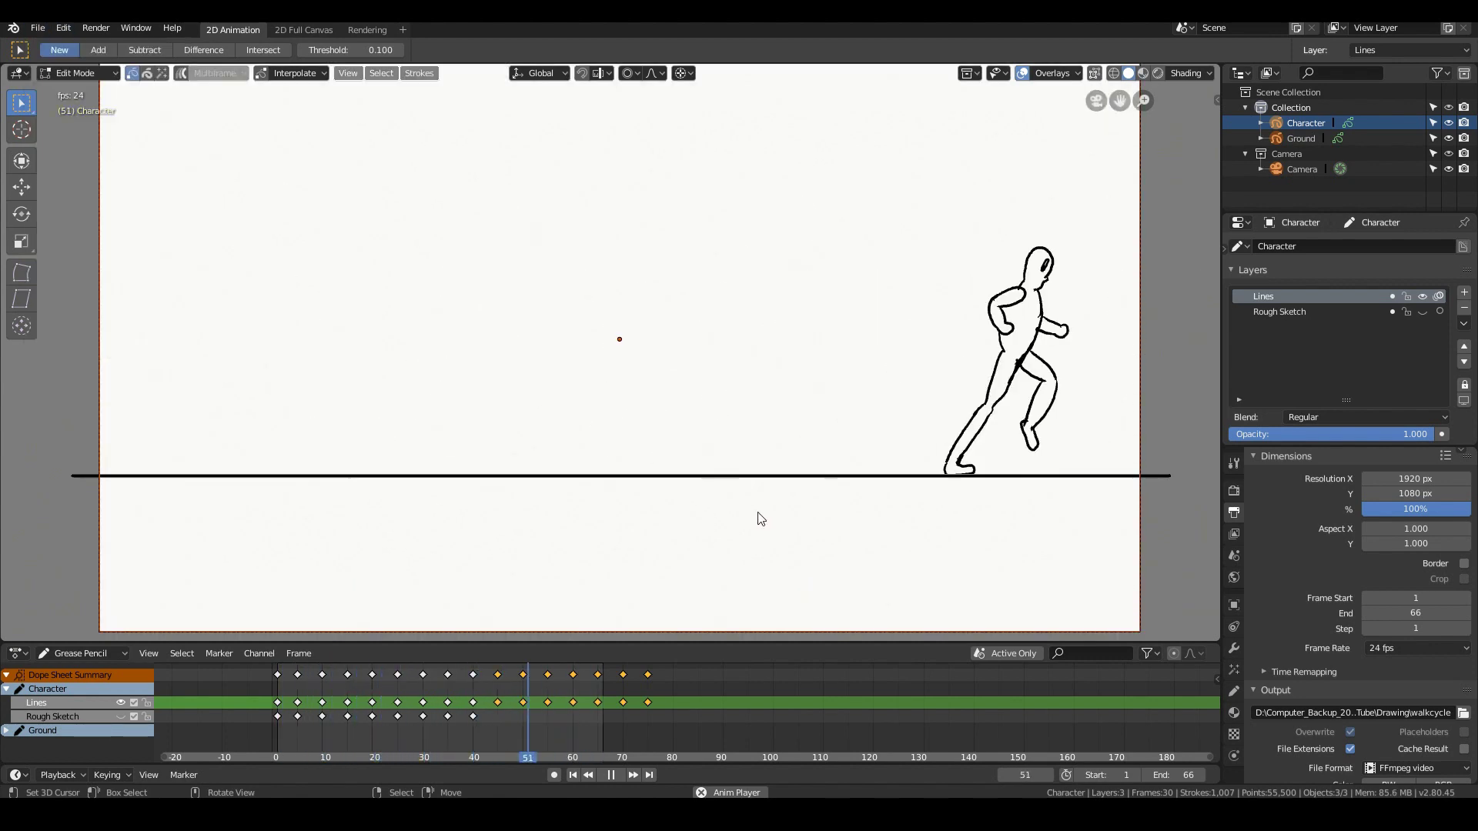
- Stop the playback and set the render output file name to runcycle in the Drawing folder
key("Escape")
left_click(1463, 714)
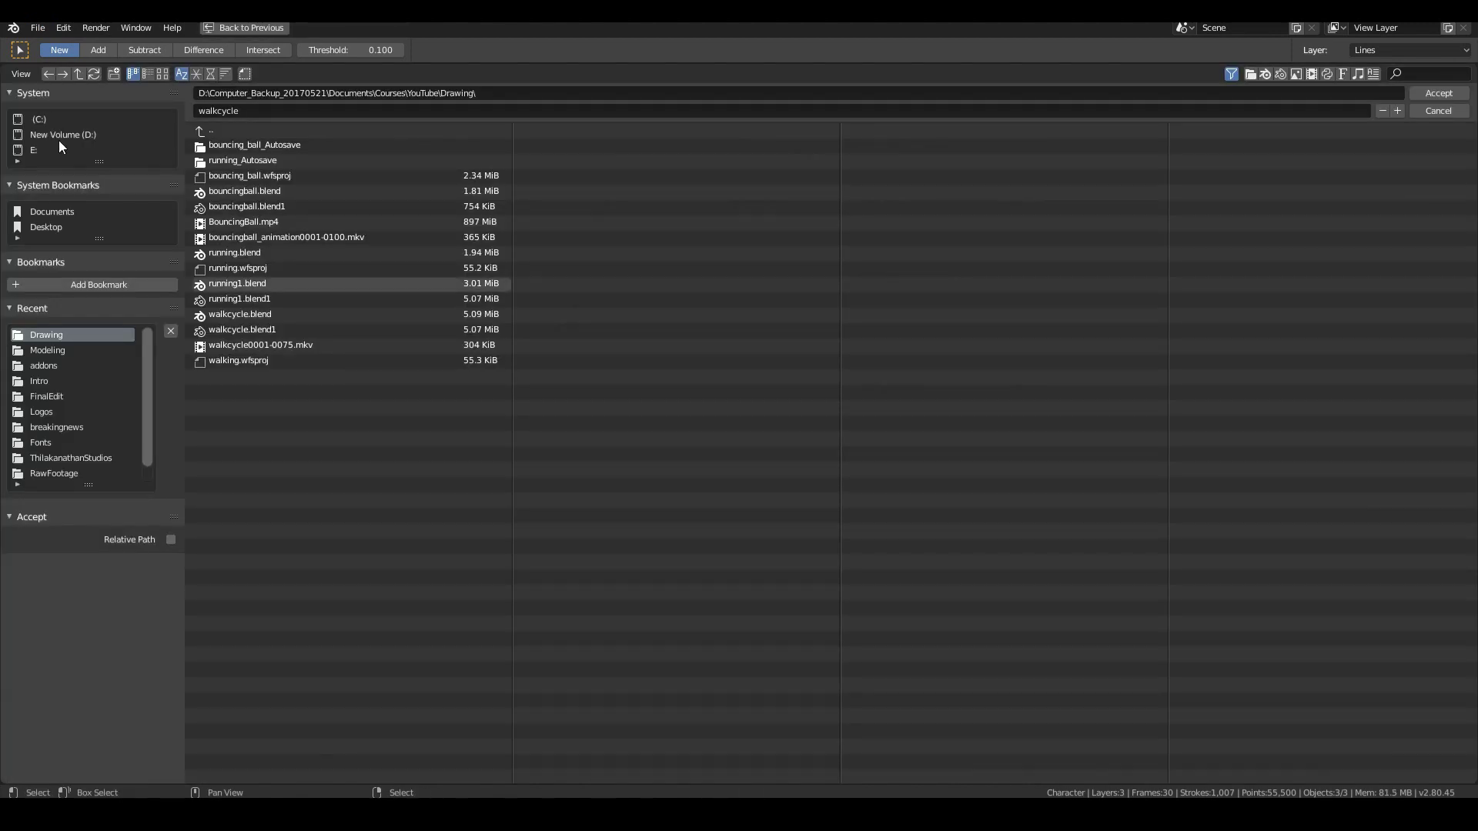
left_click(211, 112)
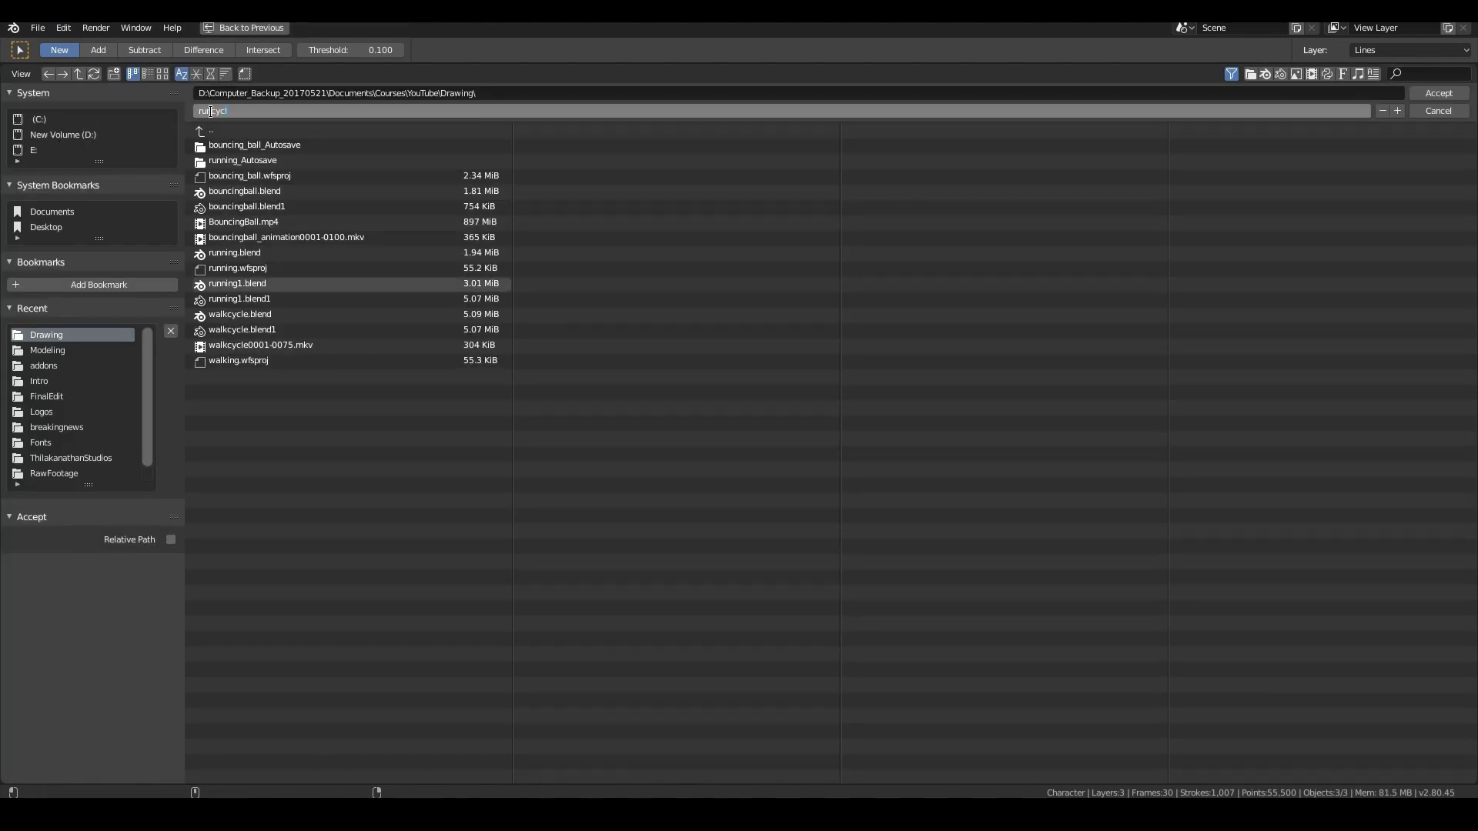
left_click(1442, 92)
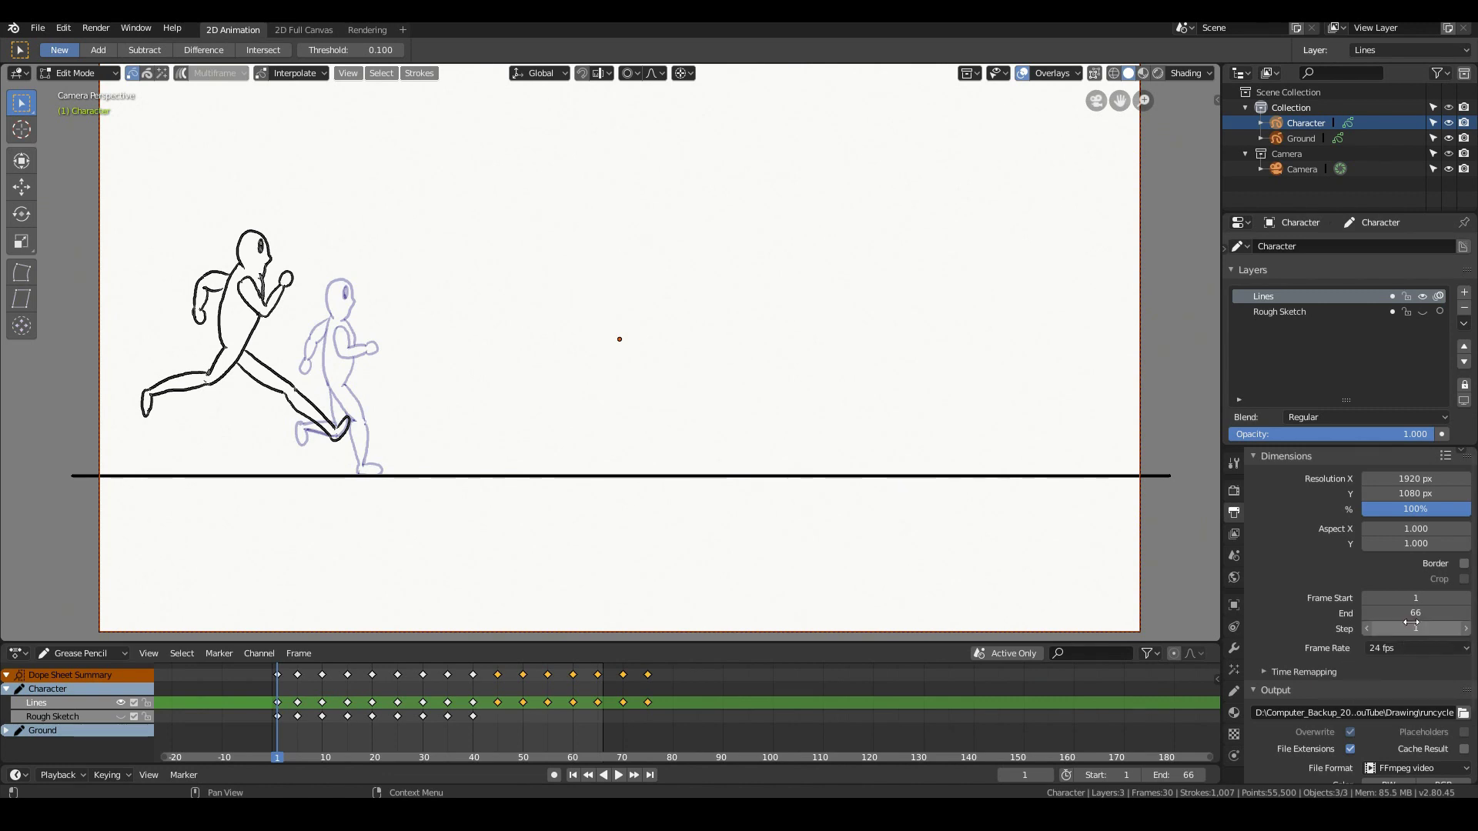
- Render the run cycle animation
left_click(110, 26)
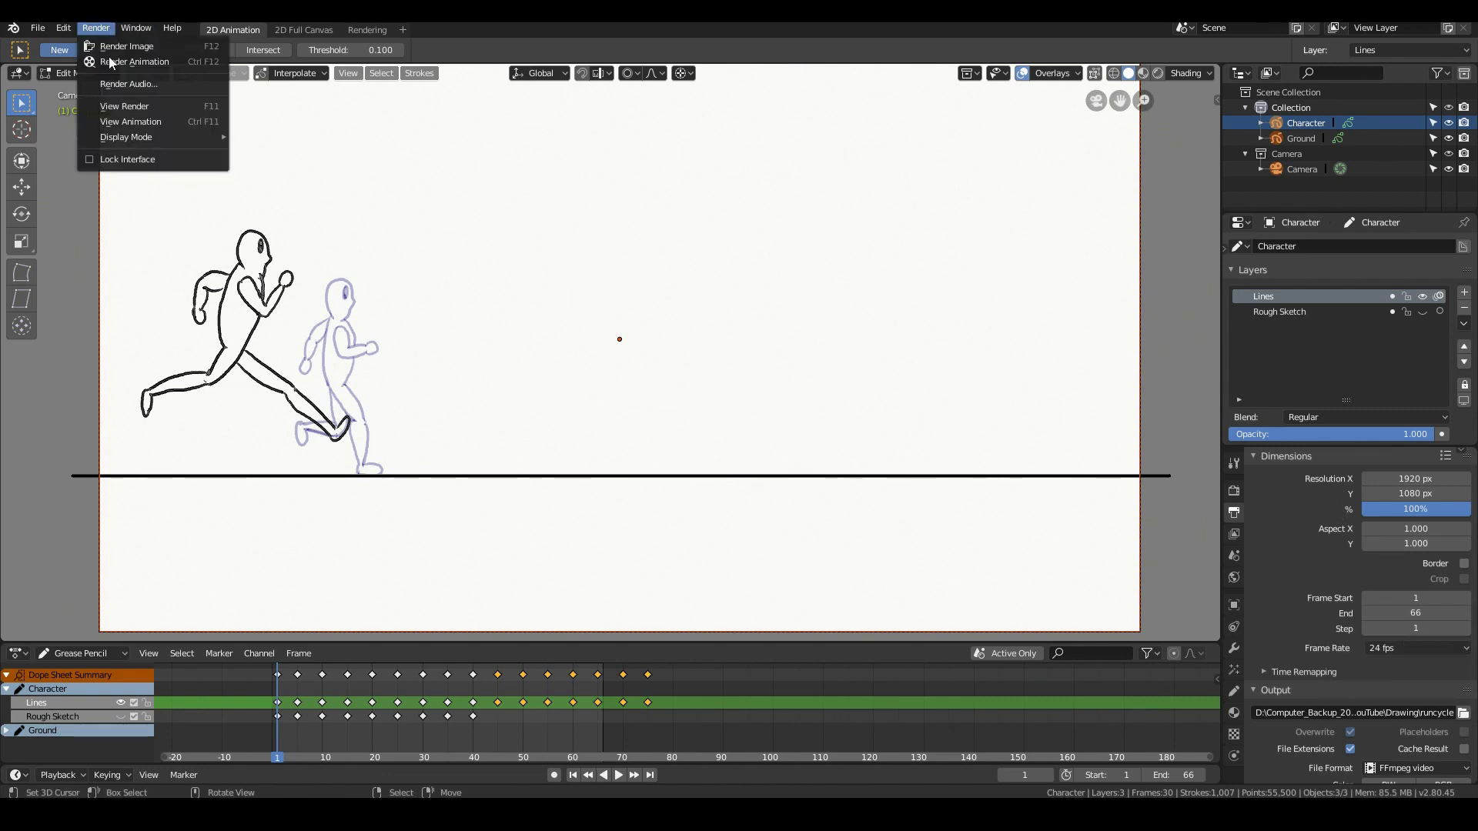